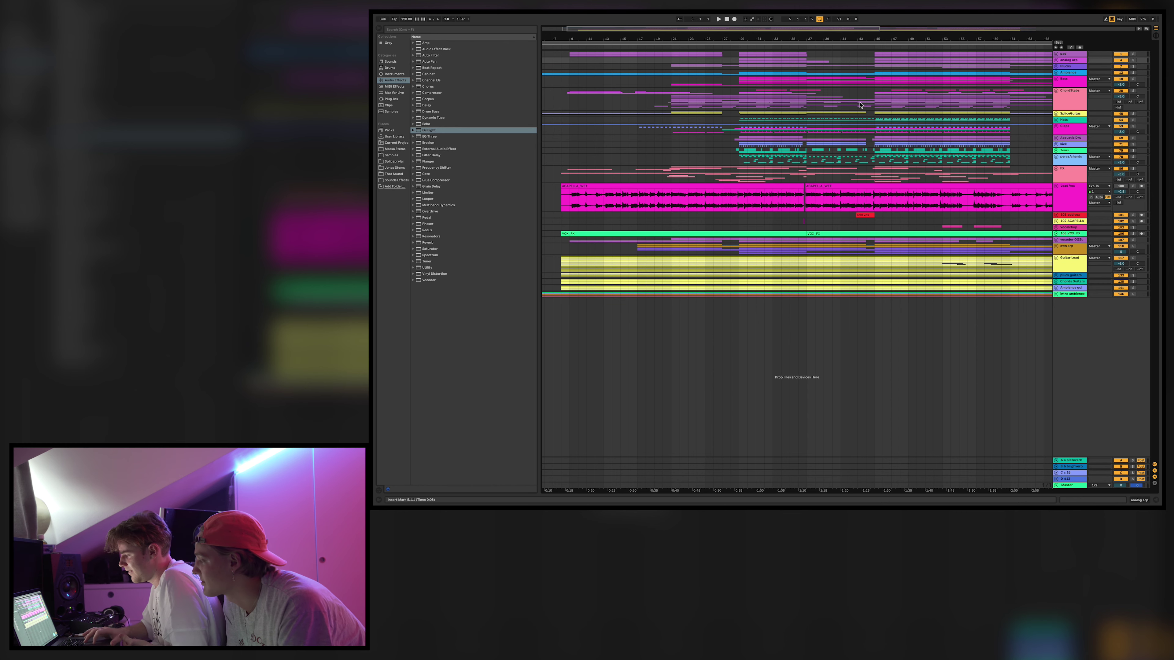
Unfold the intro ambience group at the end of the track list, solo it and play from the start of its clips.
scroll(579, 77, left, 3)
click(578, 77)
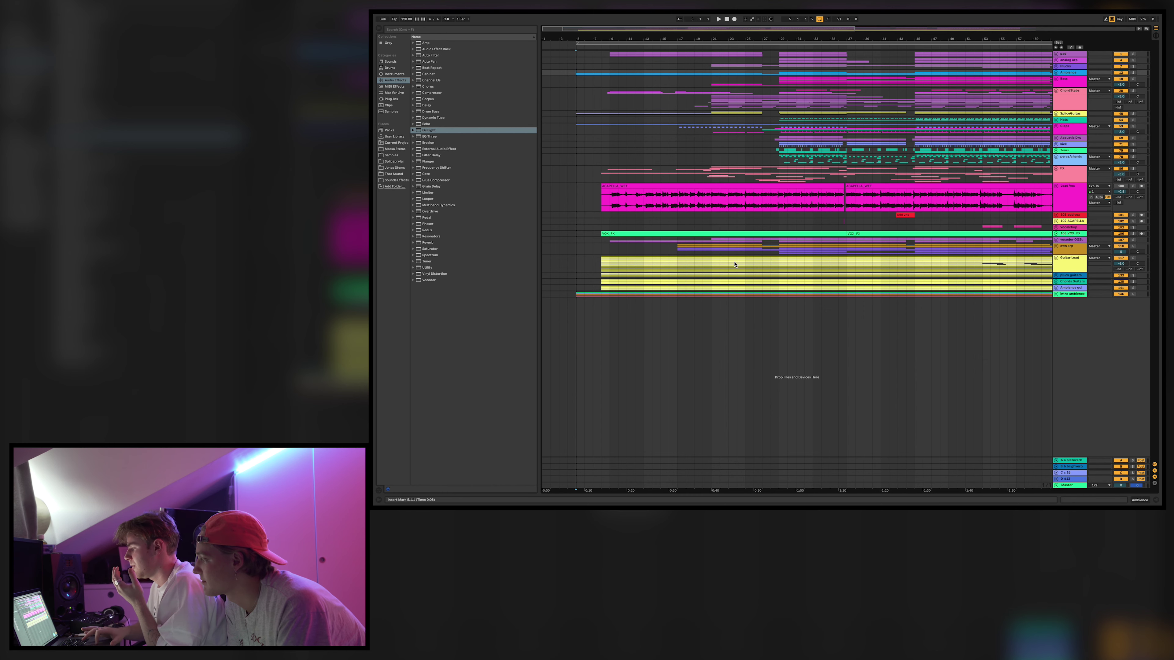
click(1057, 294)
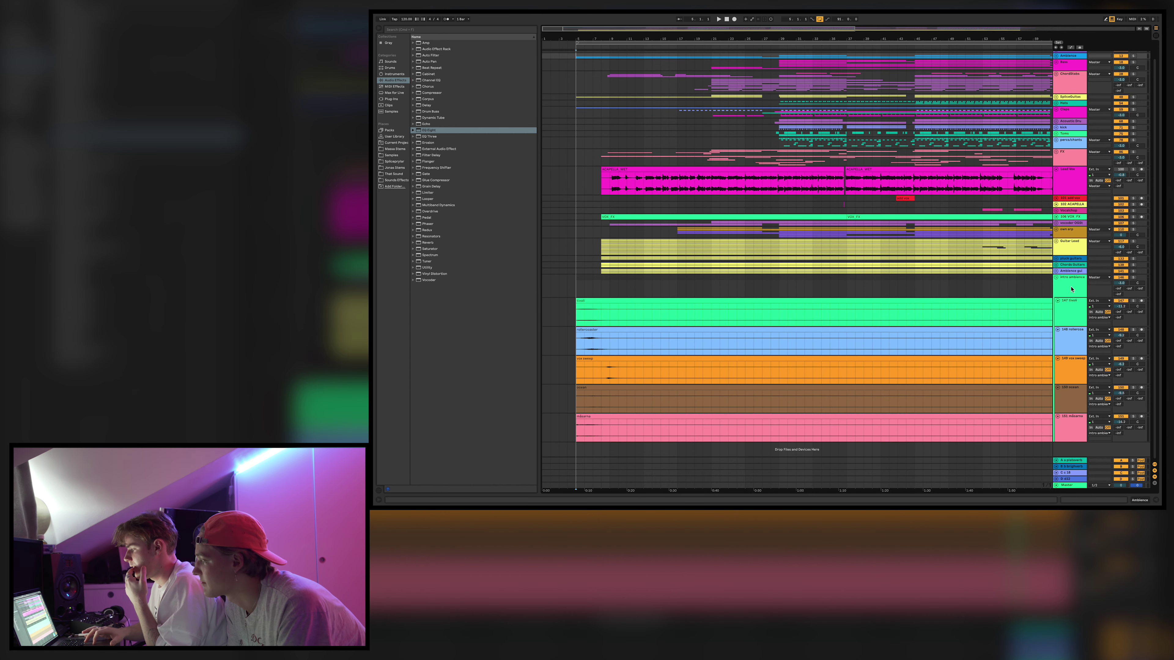
click(1132, 277)
key(space)
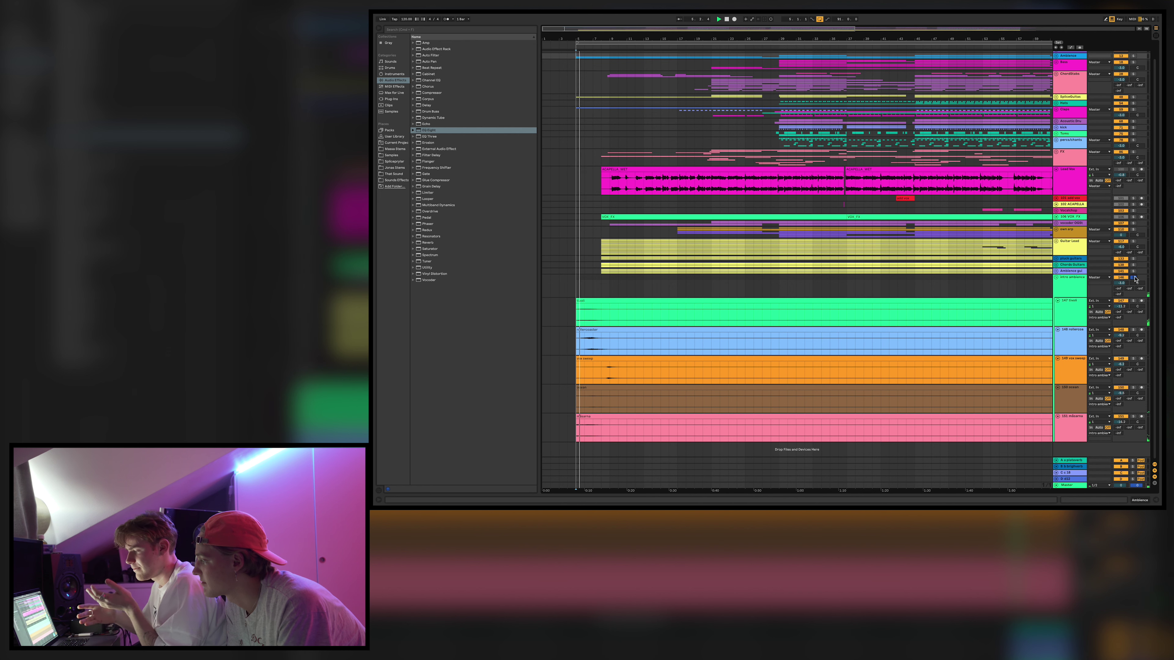
Solo the individual tracks inside the intro ambience group one after another and listen to them.
click(1133, 301)
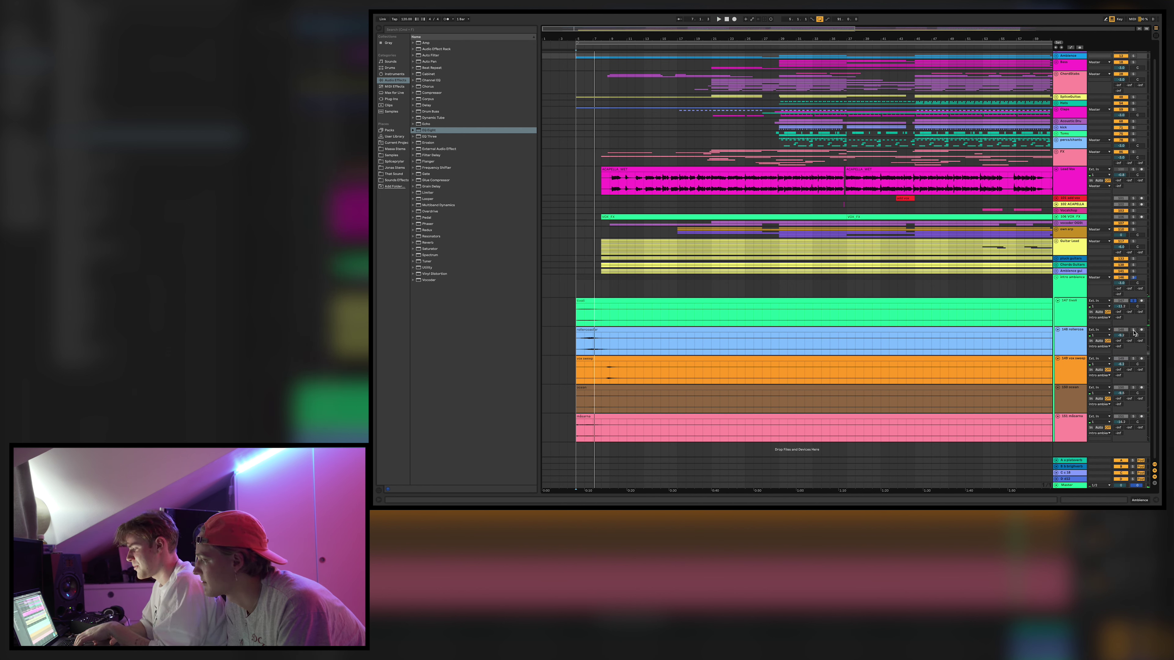
click(1134, 388)
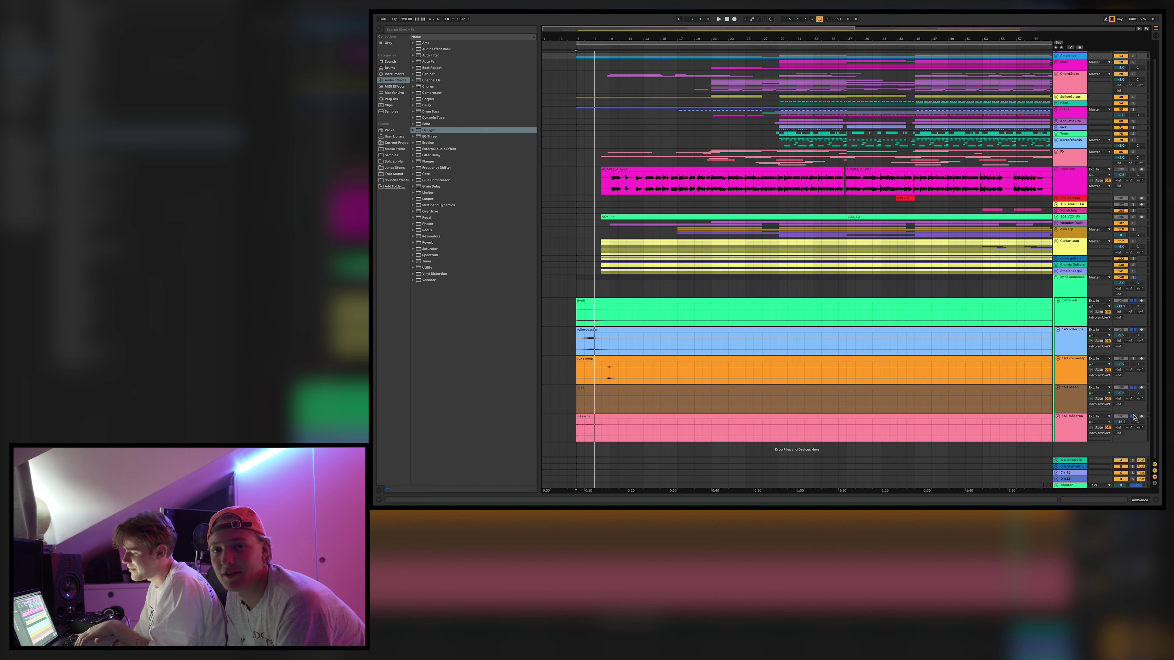
key(space)
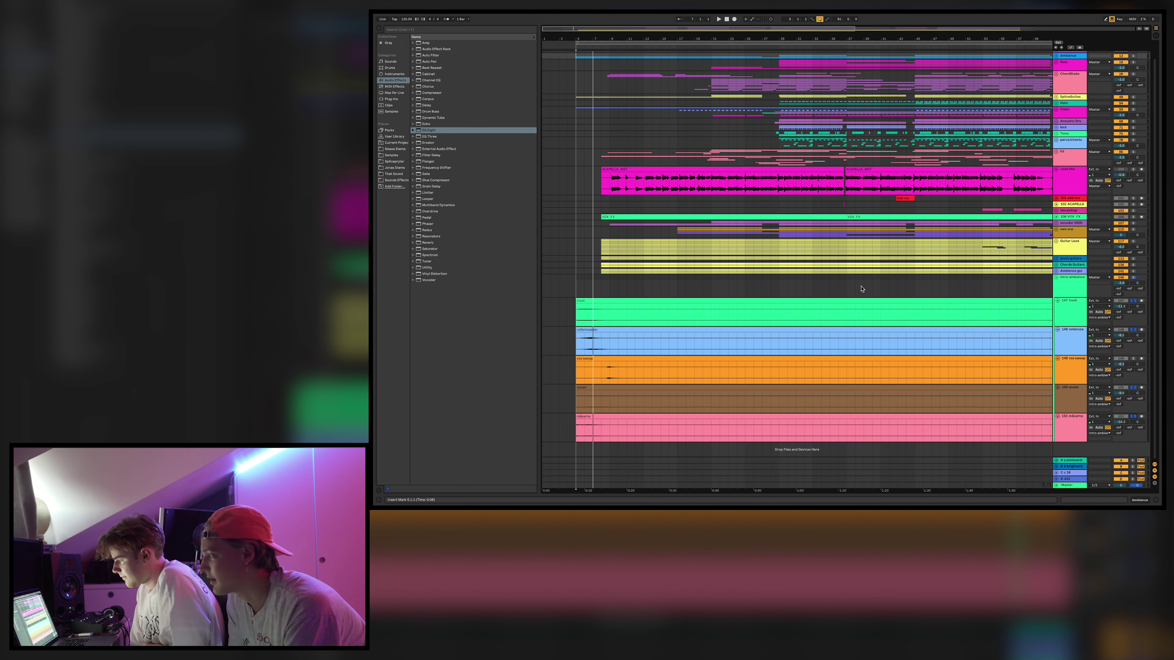
Unfold the blue ambience group, solo its frozen audio track and play it from the start.
scroll(861, 289, up, 2)
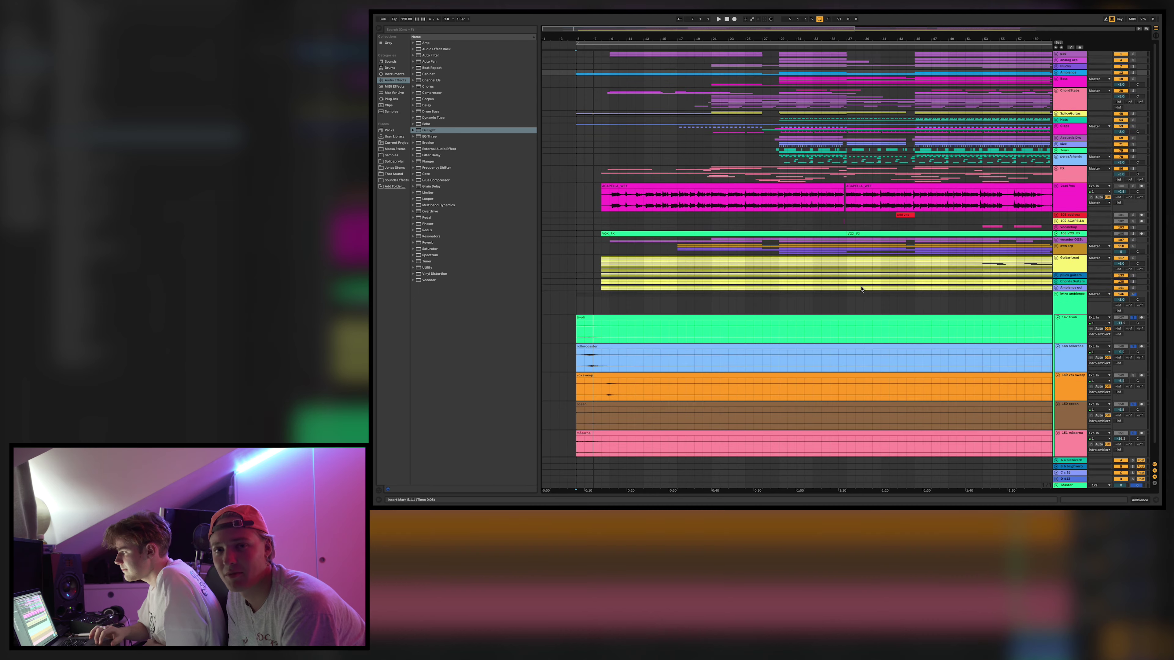
click(1057, 73)
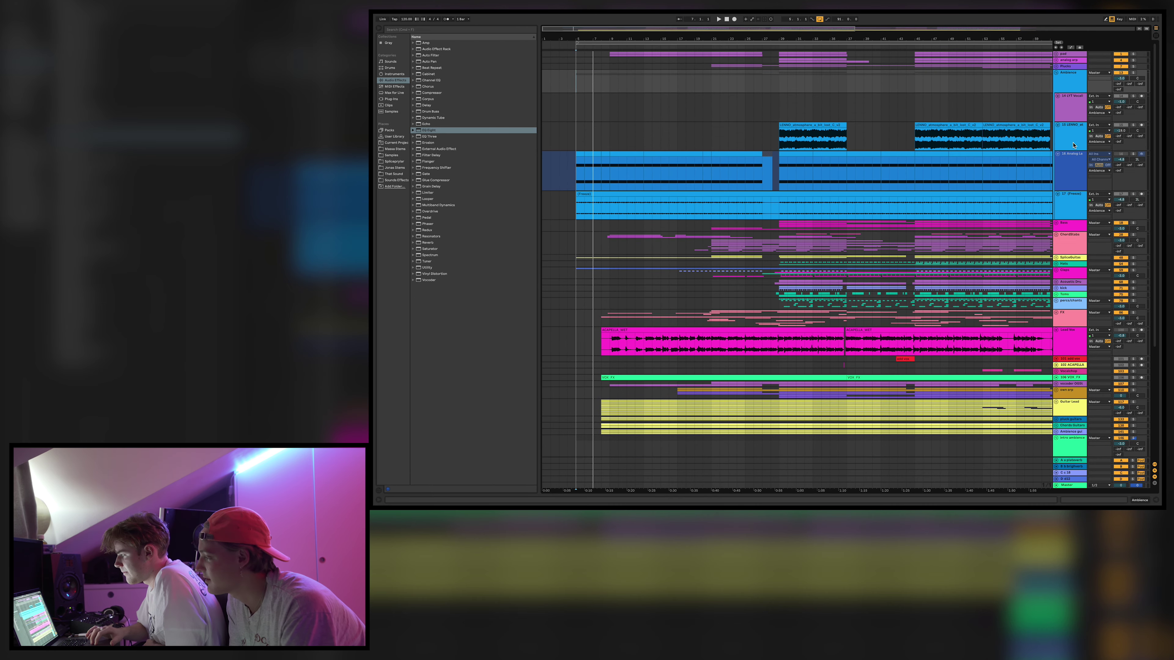
scroll(1073, 146, down, 15)
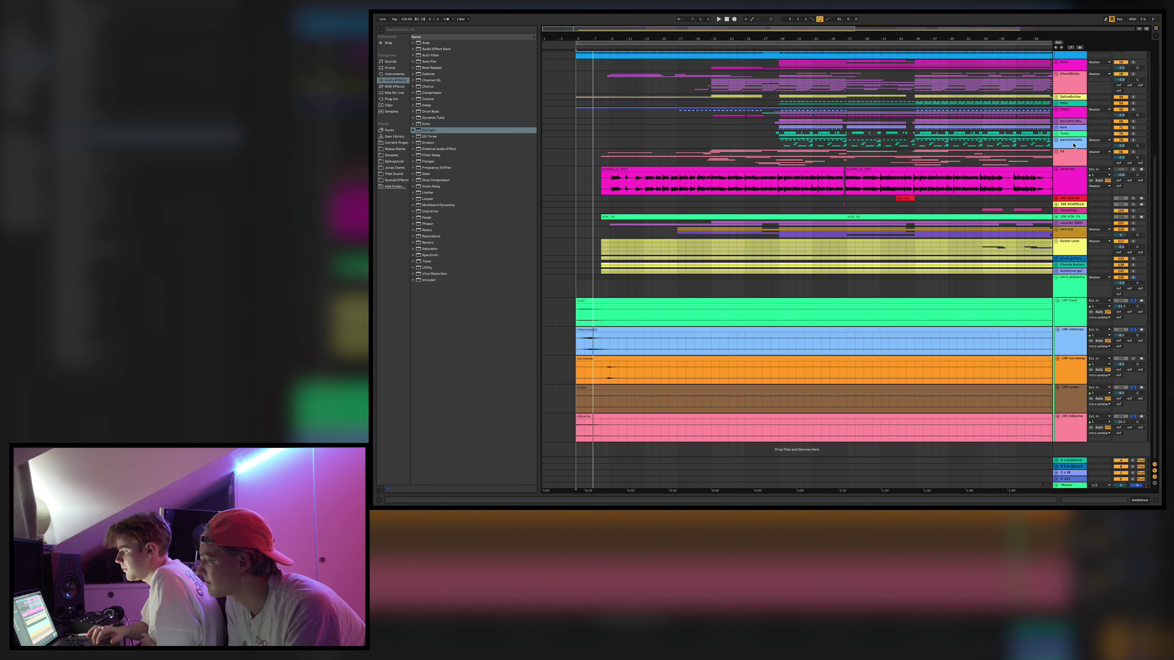
scroll(1073, 145, up, 15)
click(1132, 194)
key(space)
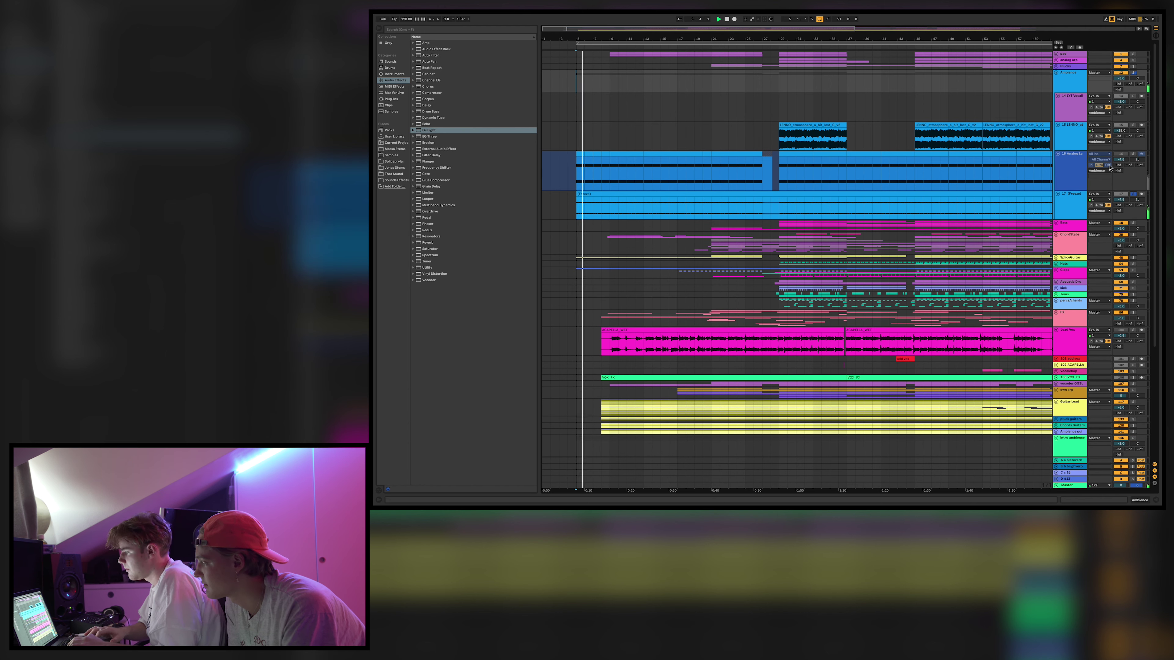
Unfreeze the Analog Lab 4 track in the ambience group and show its device chain.
click(1074, 160)
right_click(1074, 160)
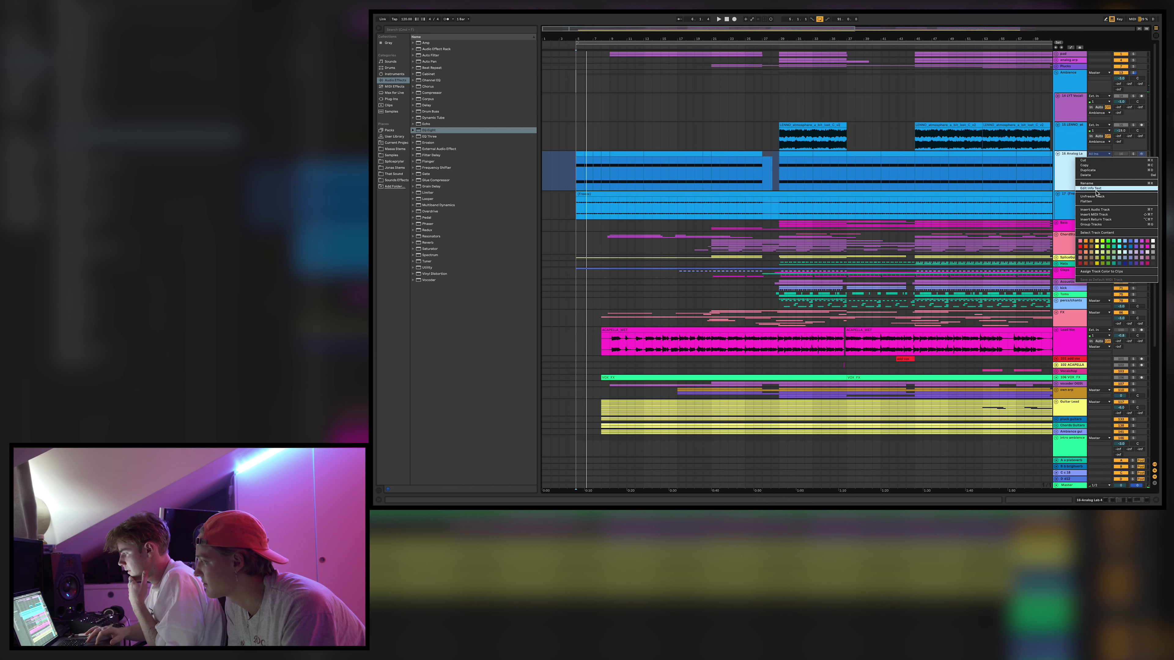
click(1091, 197)
double_click(1072, 165)
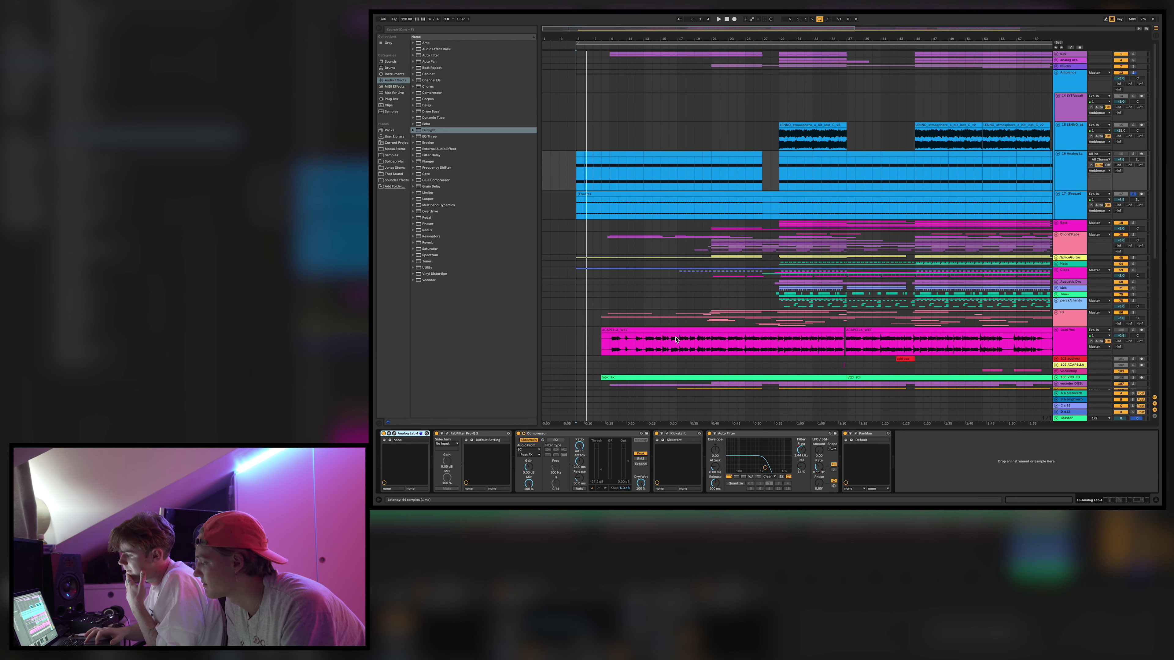
Open the Analog Lab 4 instrument to examine its loaded preset, and close its window.
click(394, 433)
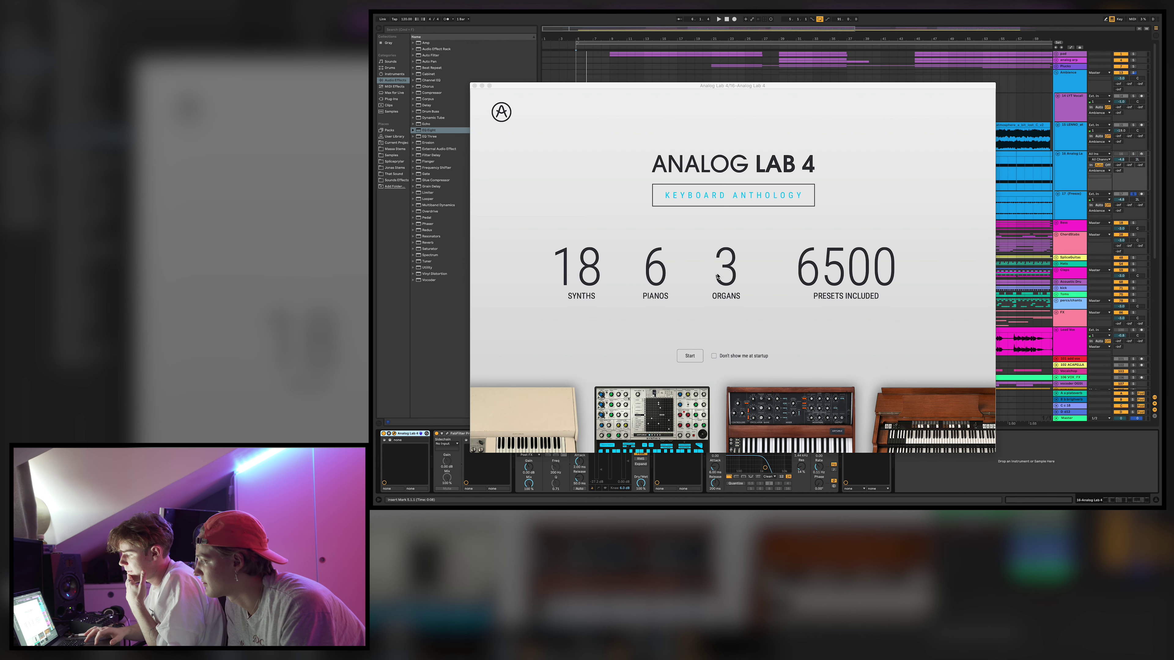
click(690, 355)
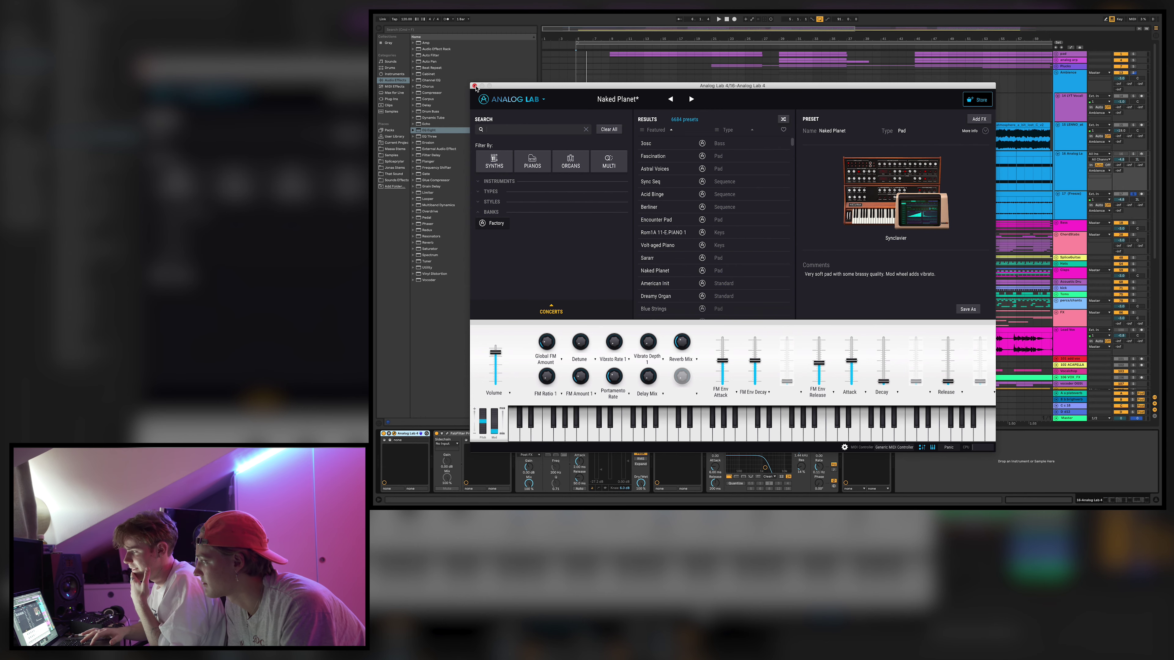
click(475, 86)
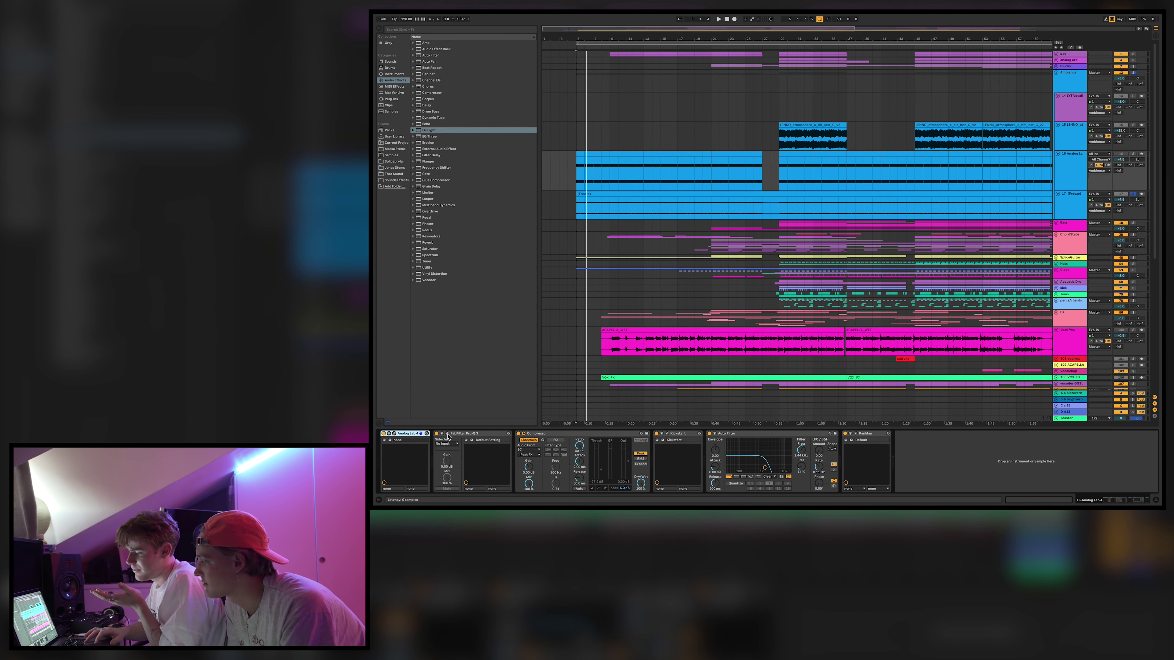
Examine the Pro-Q 3, Compressor and PanMan effects on the Analog Lab 4 track, and close the plug-in windows.
click(447, 433)
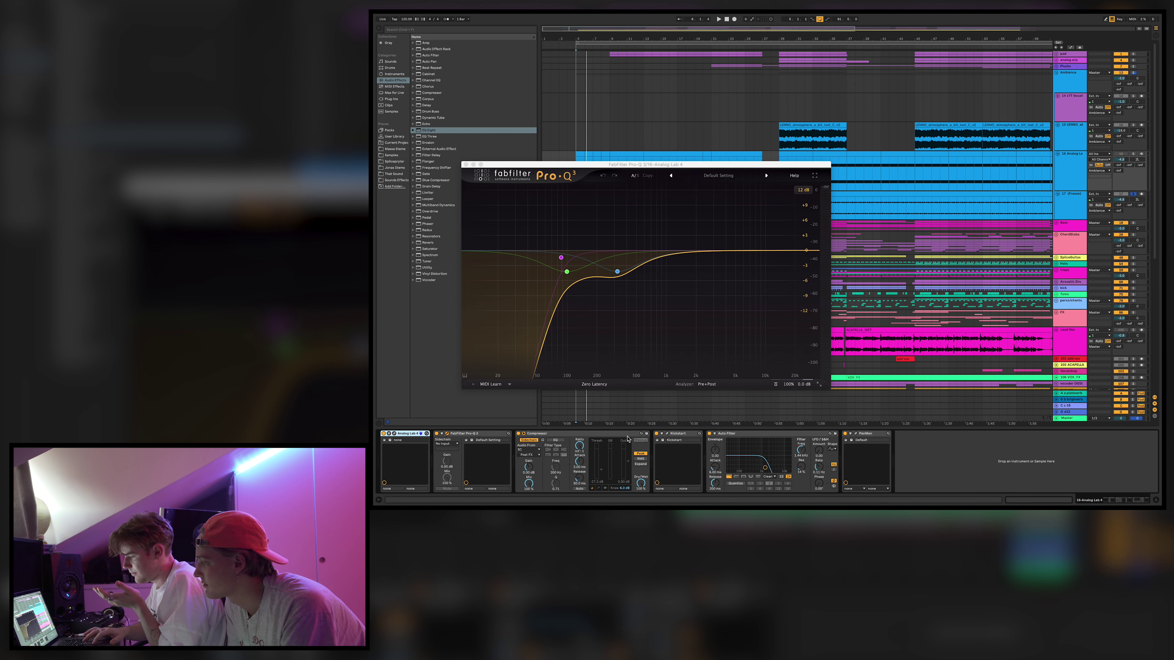
click(550, 434)
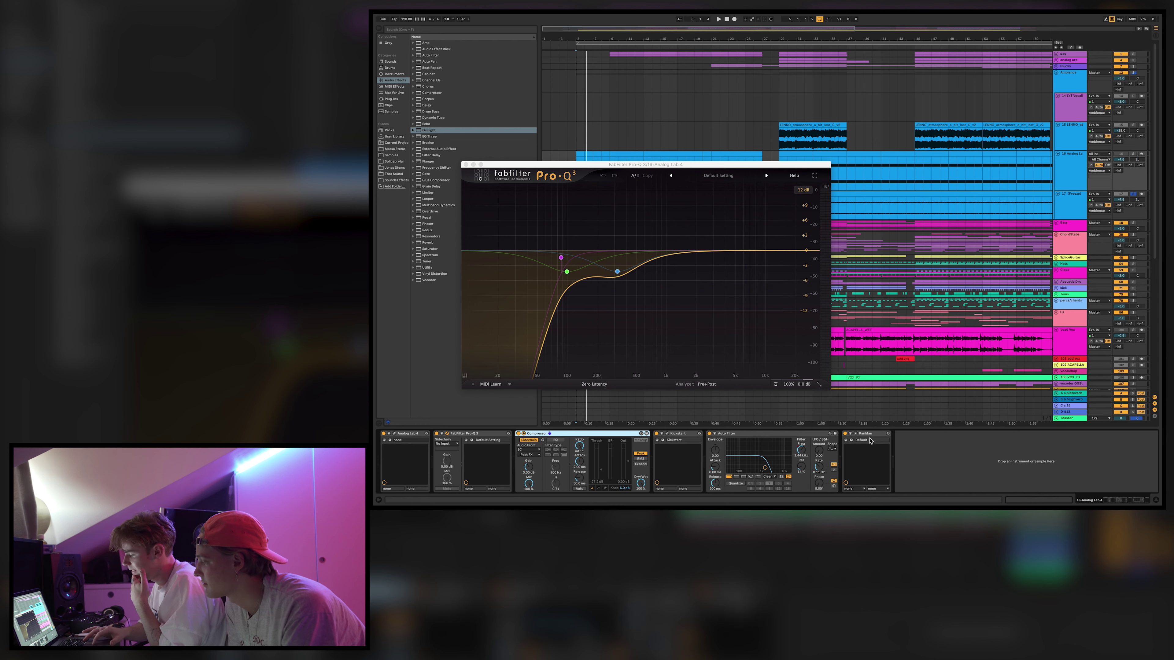
click(855, 433)
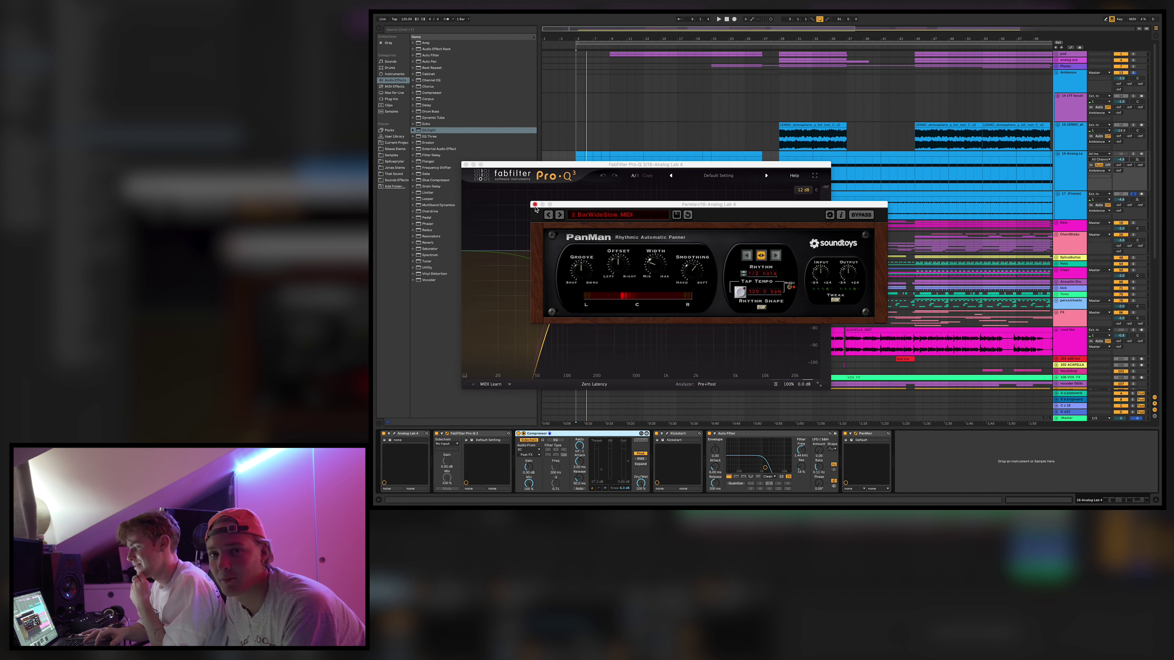
click(534, 205)
click(466, 164)
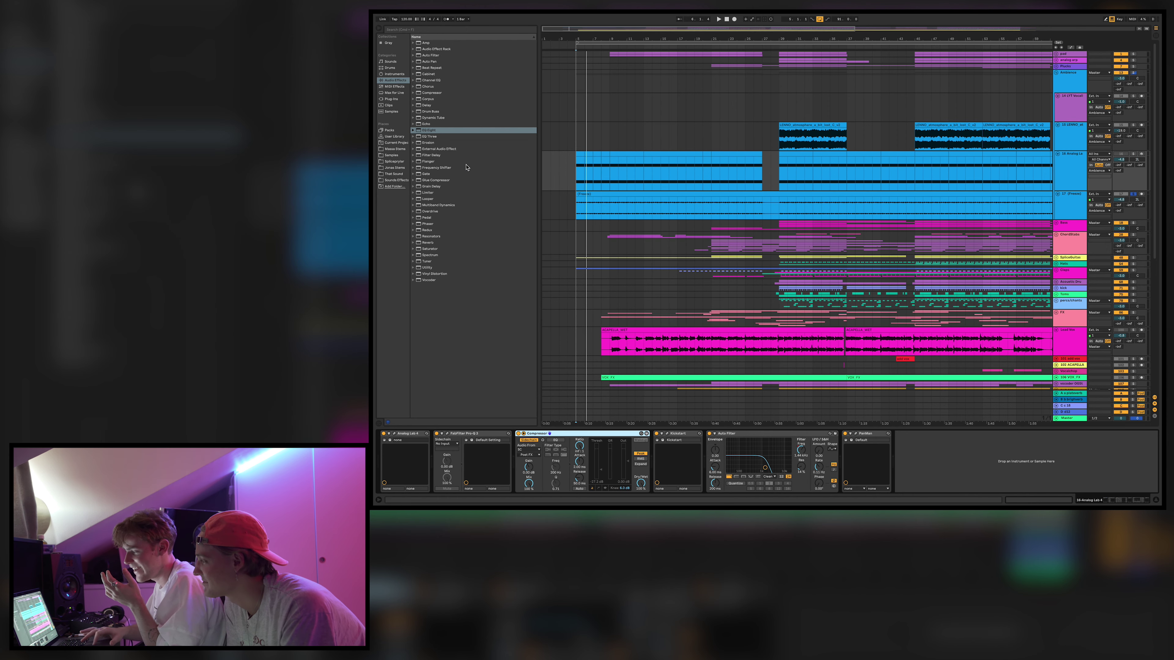
Play the soloed ambience track to hear the Analog Lab 4 sound.
key(space)
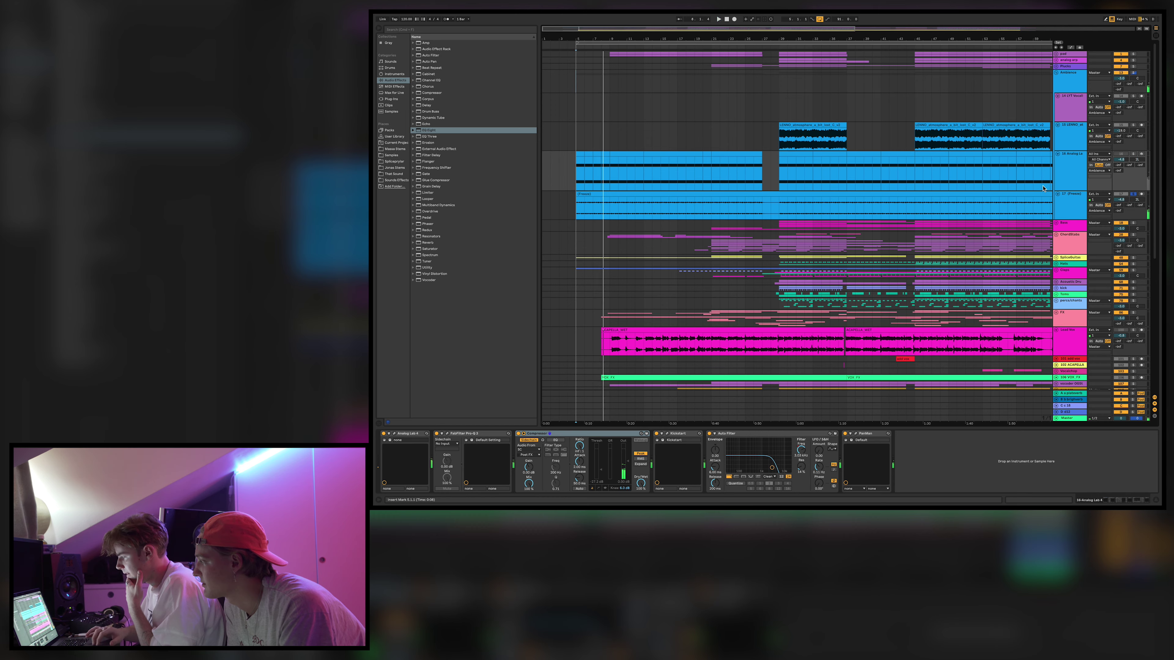
scroll(600, 167, down, 3)
scroll(600, 168, up, 3)
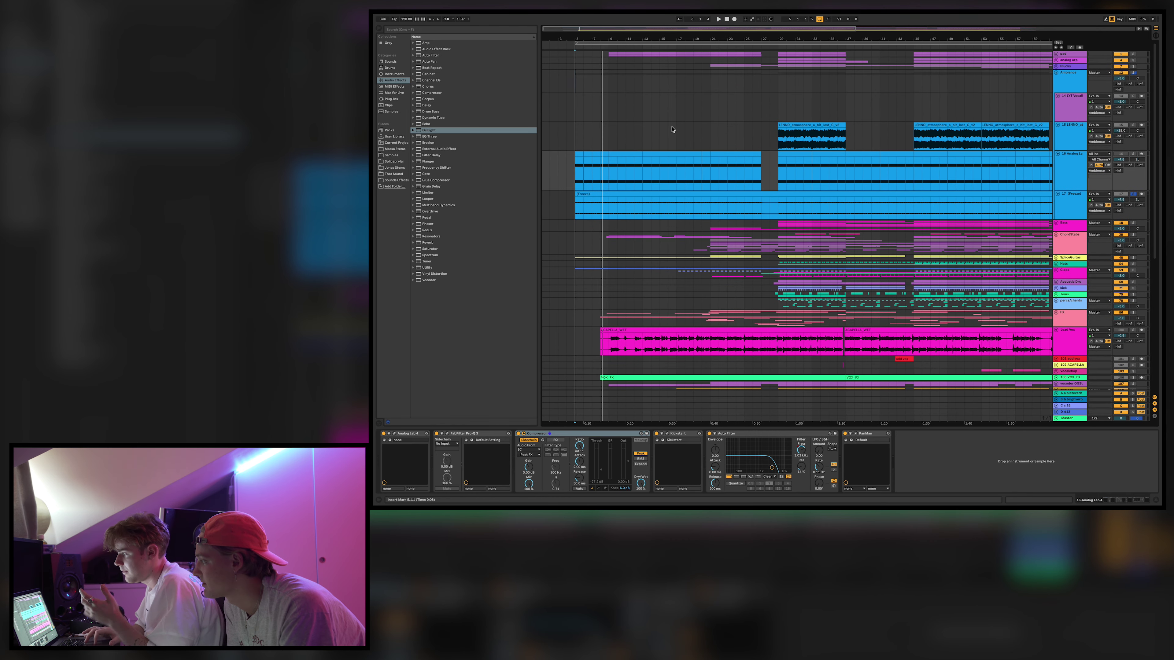
Unsolo the ambience group and play the full arrangement from the start of the first pad clip.
click(606, 56)
scroll(606, 57, up, 3)
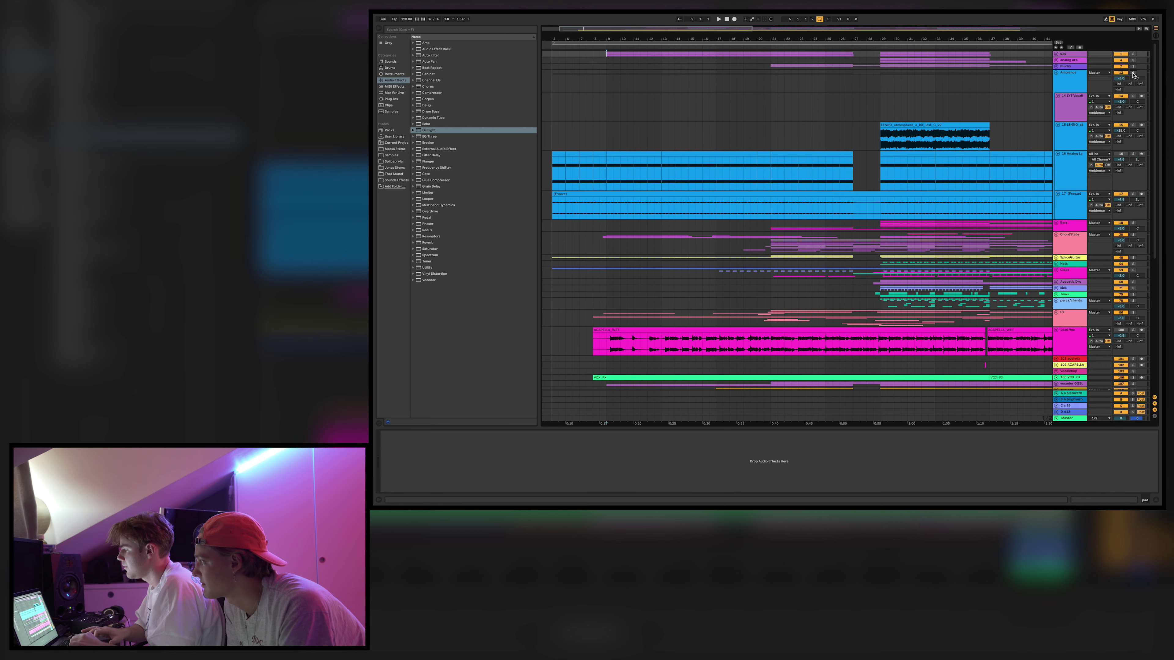
key(space)
drag(674, 39, 675, 30)
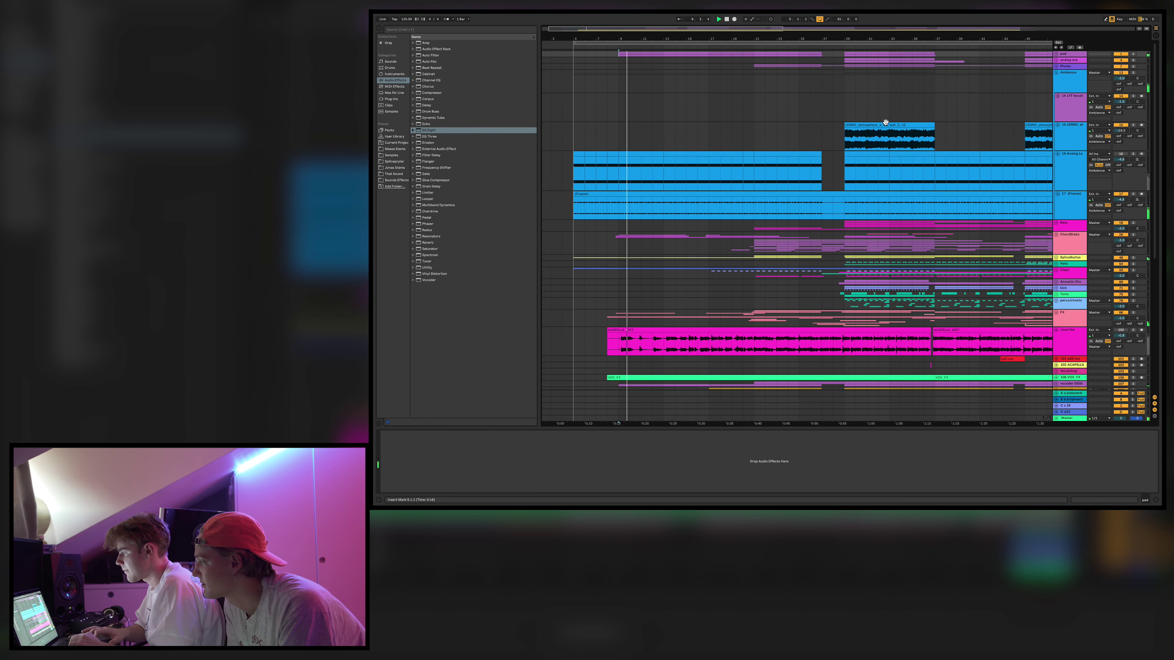
Fold the ambience group, solo the orange rev sweep track in the intro ambience group and play its sweep.
click(1056, 72)
scroll(1055, 181, down, 1)
scroll(1055, 180, down, 3)
key(space)
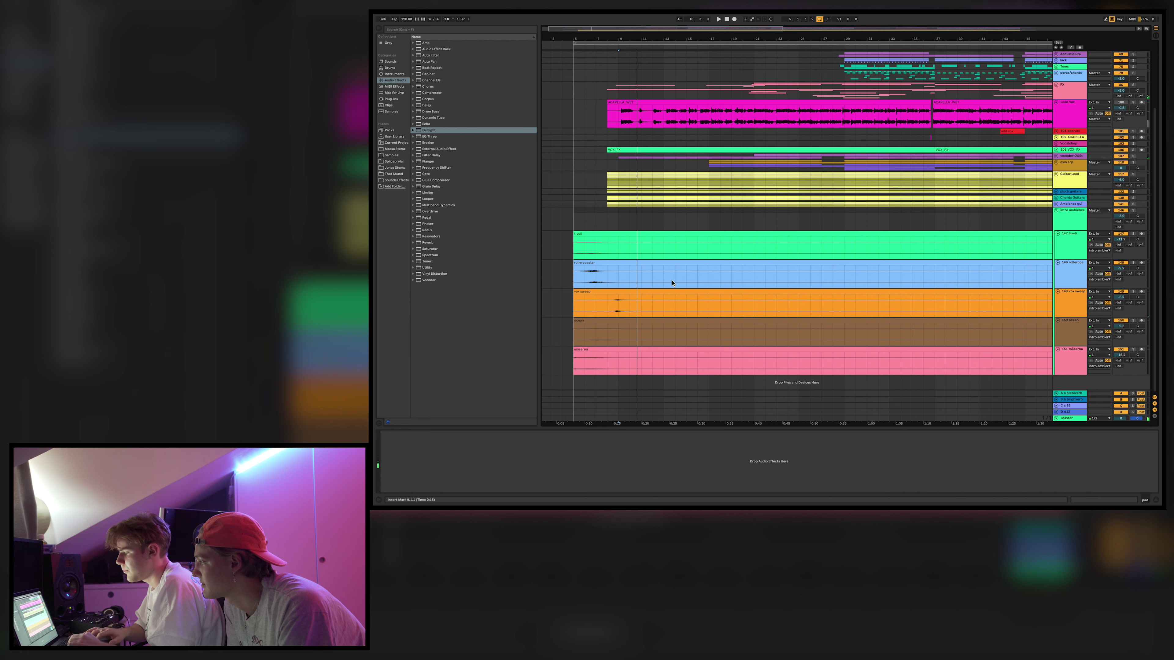
click(609, 304)
click(1133, 292)
key(space)
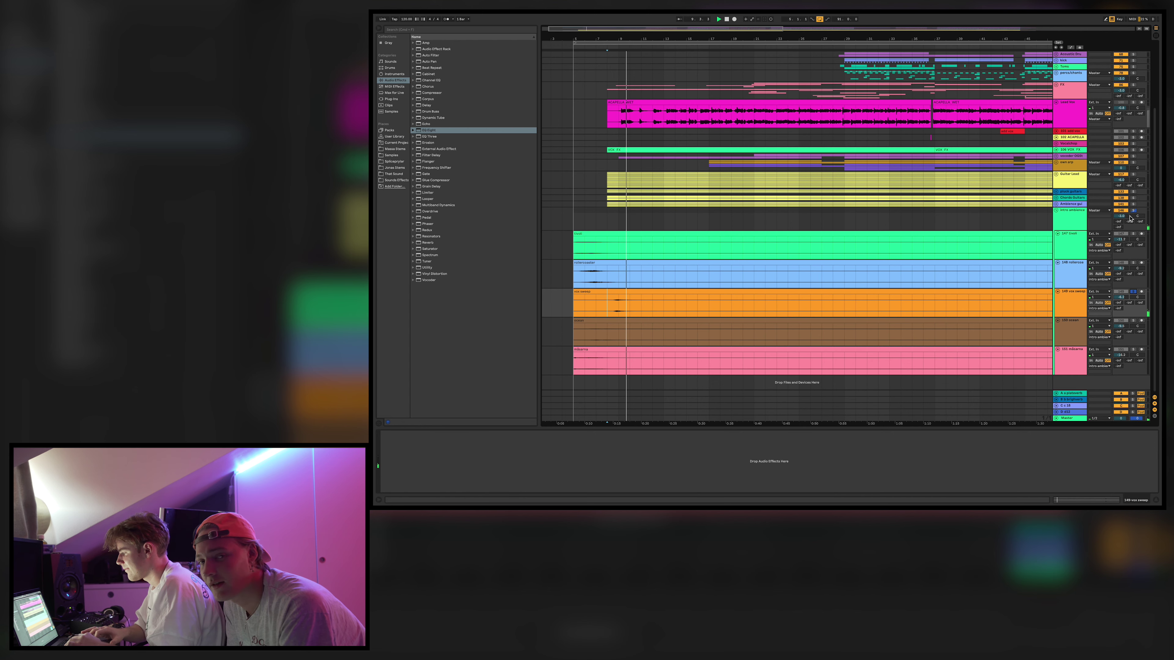
Unfold the pad group and unfreeze its Serum track.
scroll(1132, 203, up, 3)
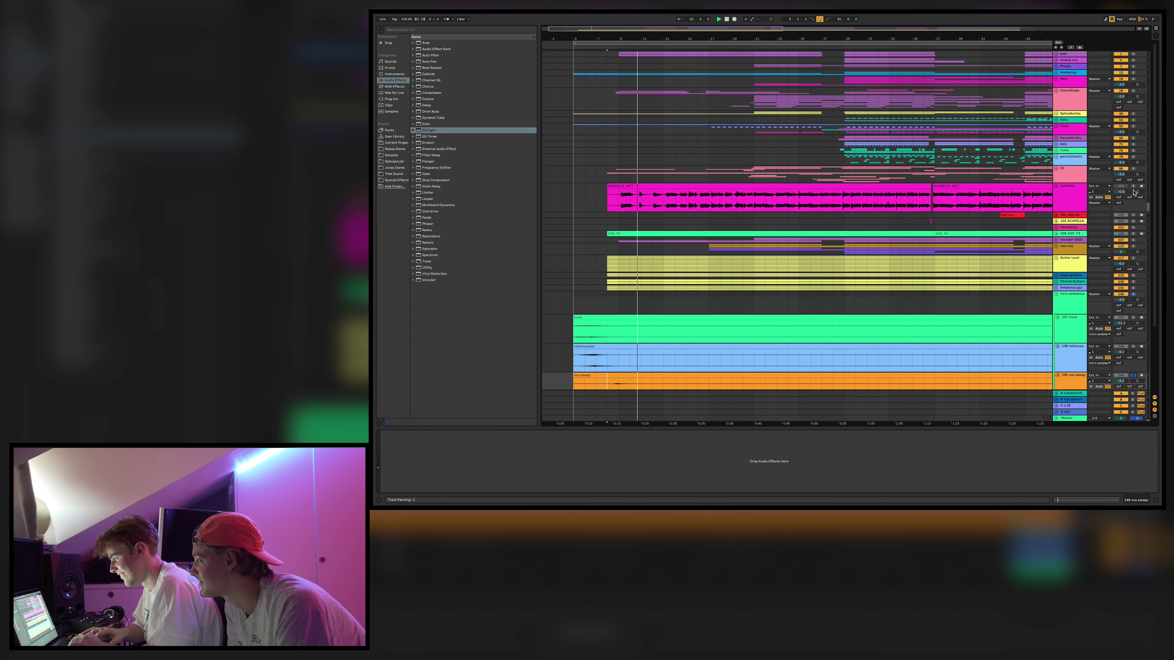
click(1056, 54)
click(1074, 95)
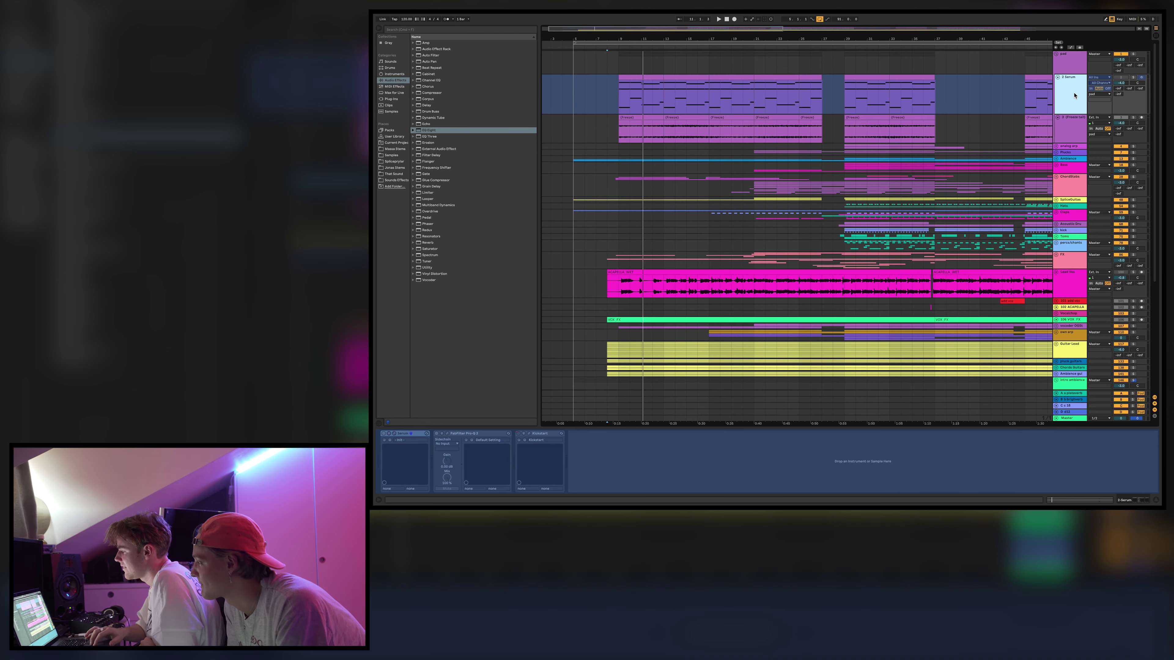
right_click(1074, 95)
click(1085, 131)
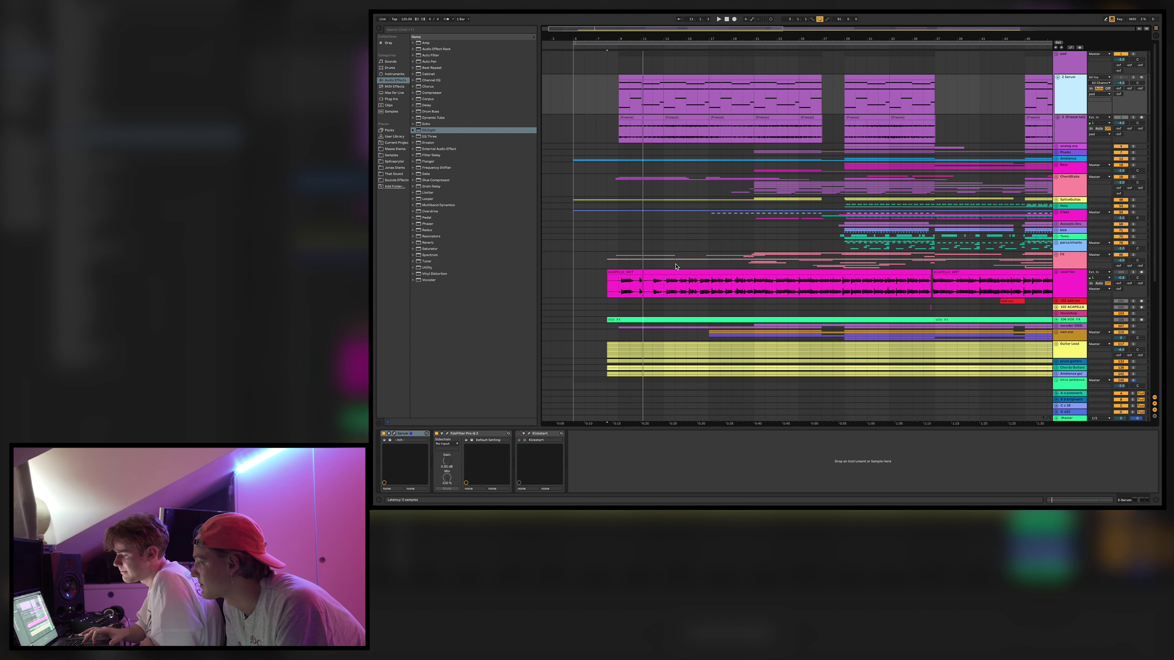
Open the Serum instrument on the pad track to examine its oscillator, filter and envelope settings, and hide it again.
key(super+alt+p)
drag(676, 176, 675, 154)
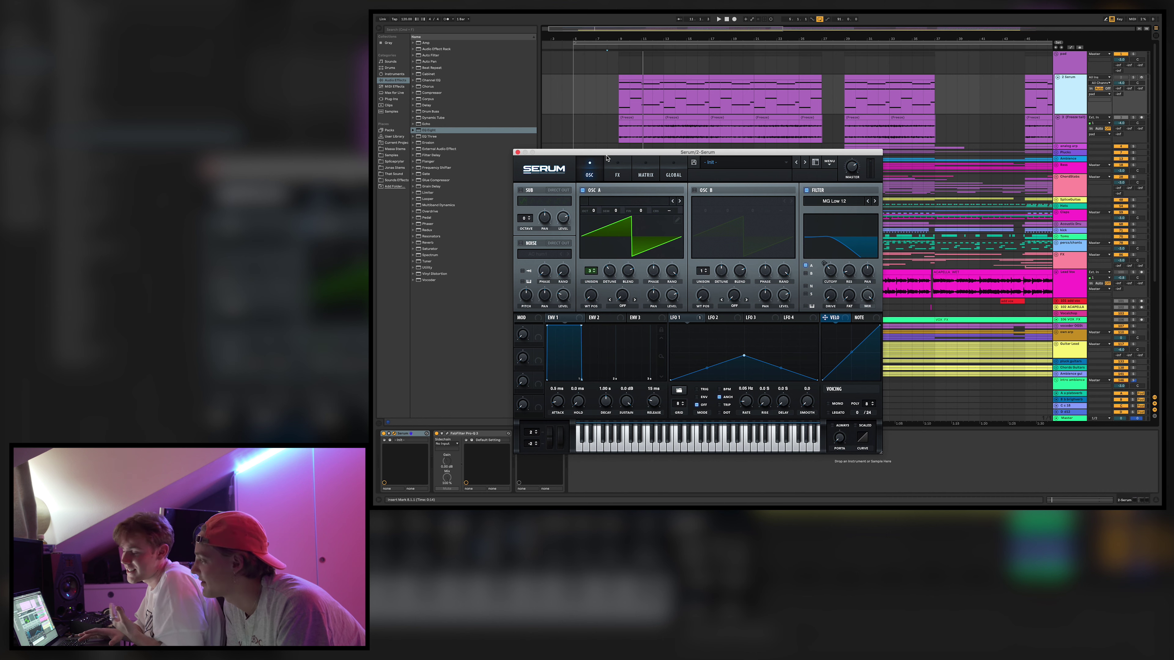
key(super+alt+p)
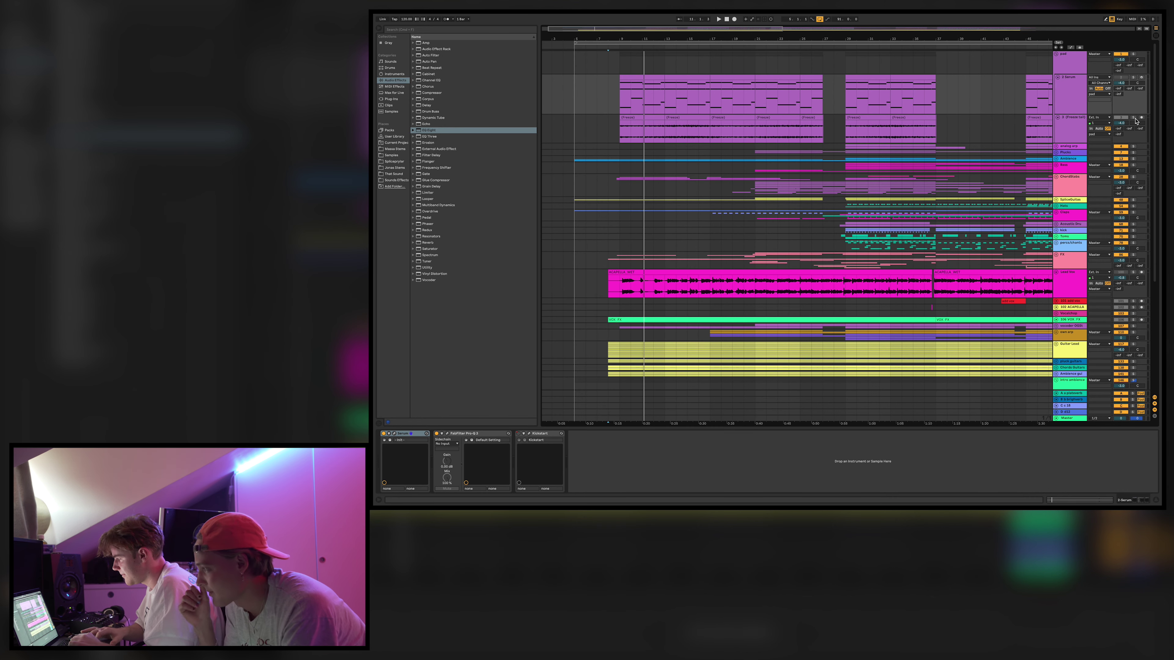
Solo the frozen audio track in the pad group, play it and check the Serum track's Pro-Q 3 equalizer.
key(space)
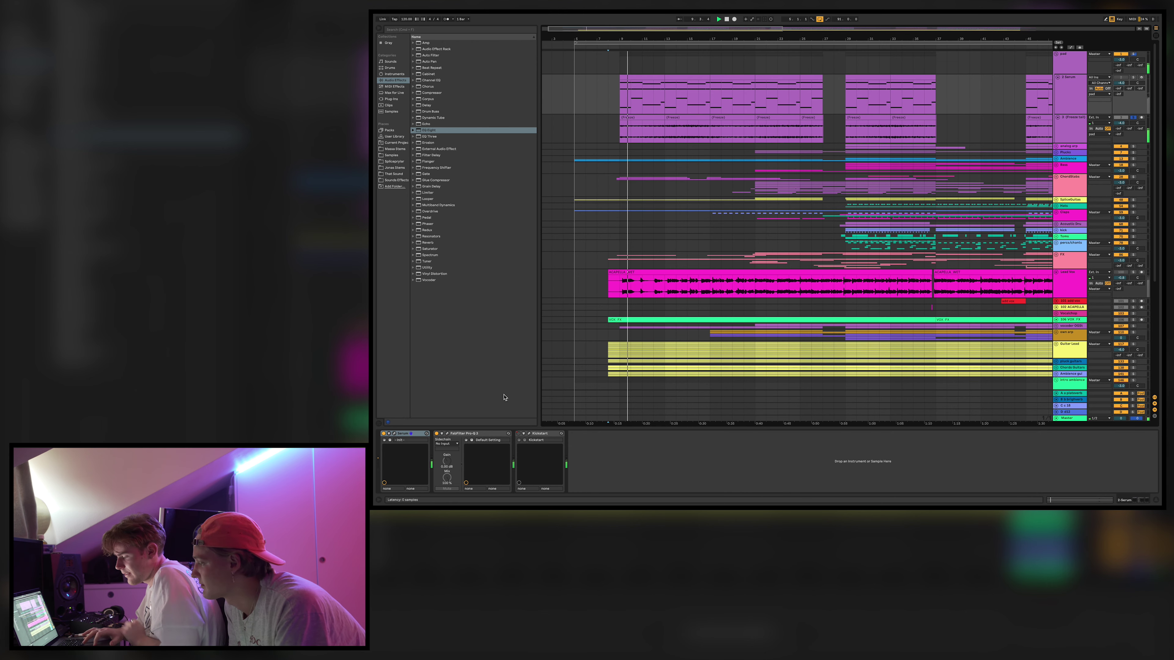
click(447, 434)
click(520, 180)
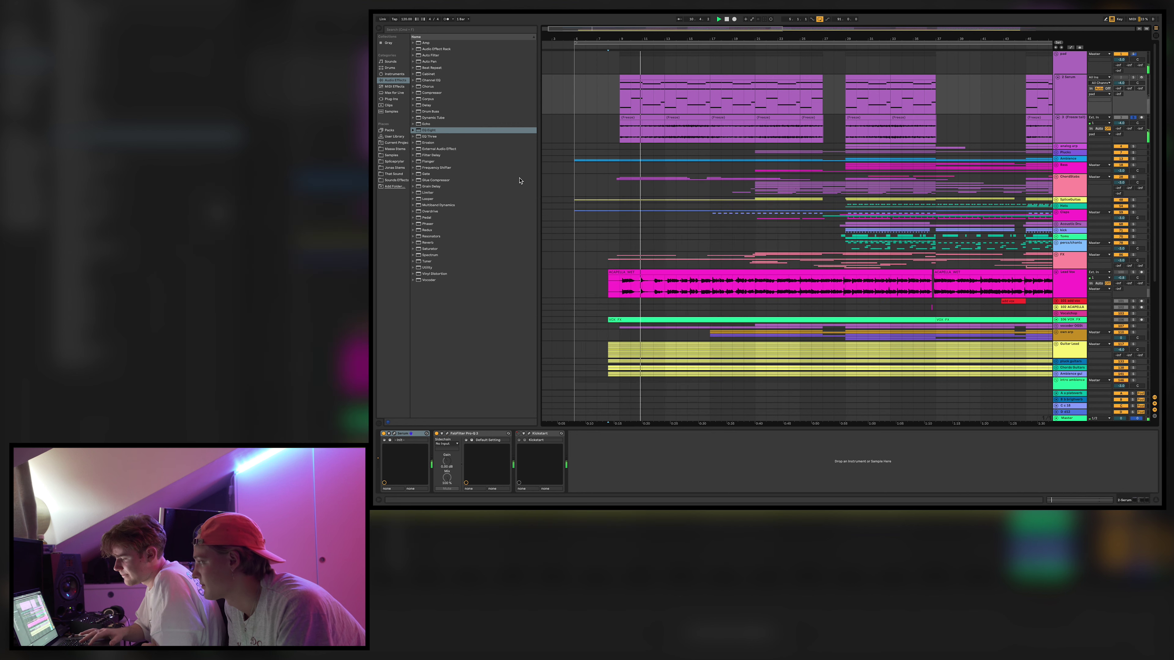
Unfold the ambience and chord stabs groups to examine their tracks during playback.
scroll(667, 286, down, 1)
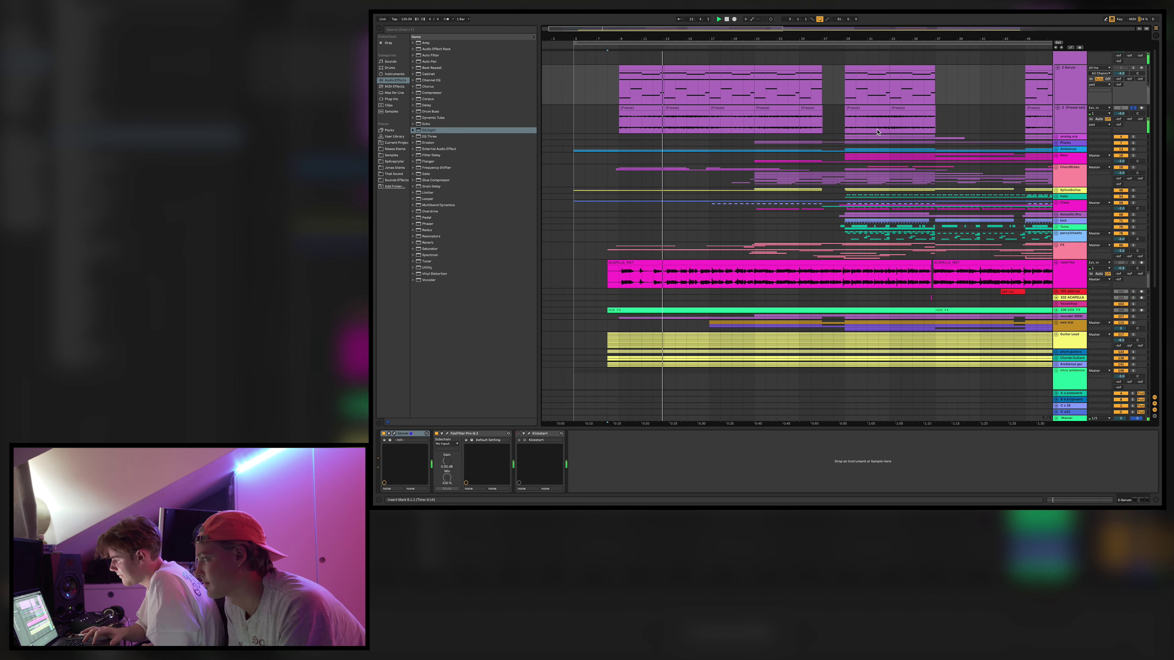
click(1056, 150)
scroll(1136, 204, down, 3)
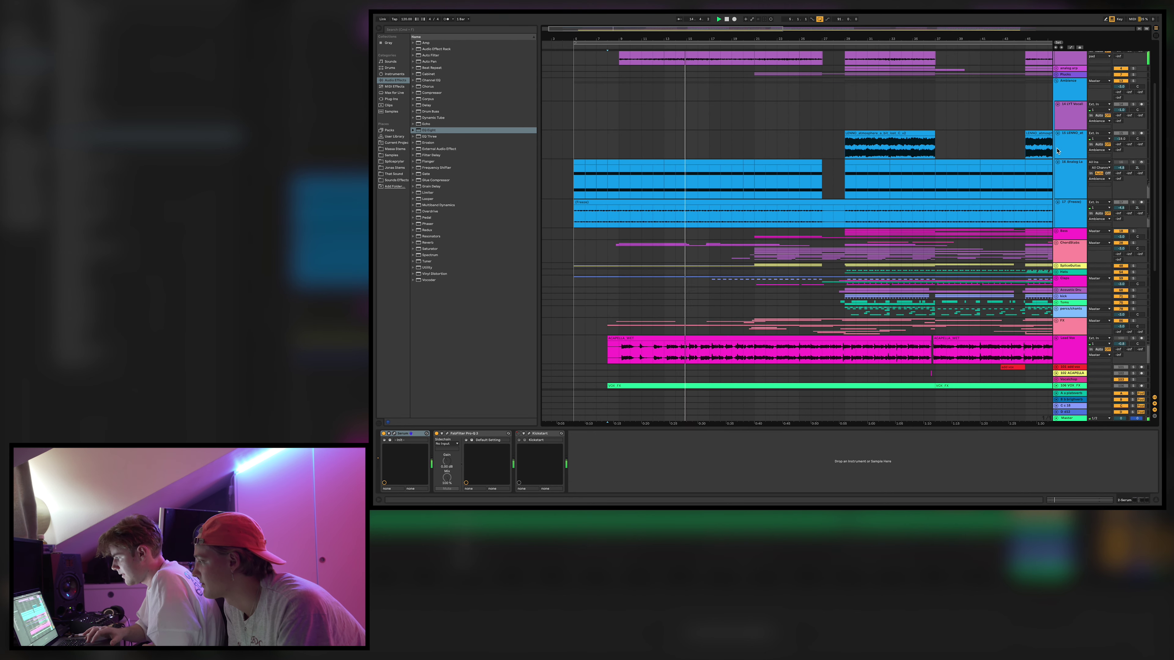
click(1055, 242)
scroll(1057, 202, down, 20)
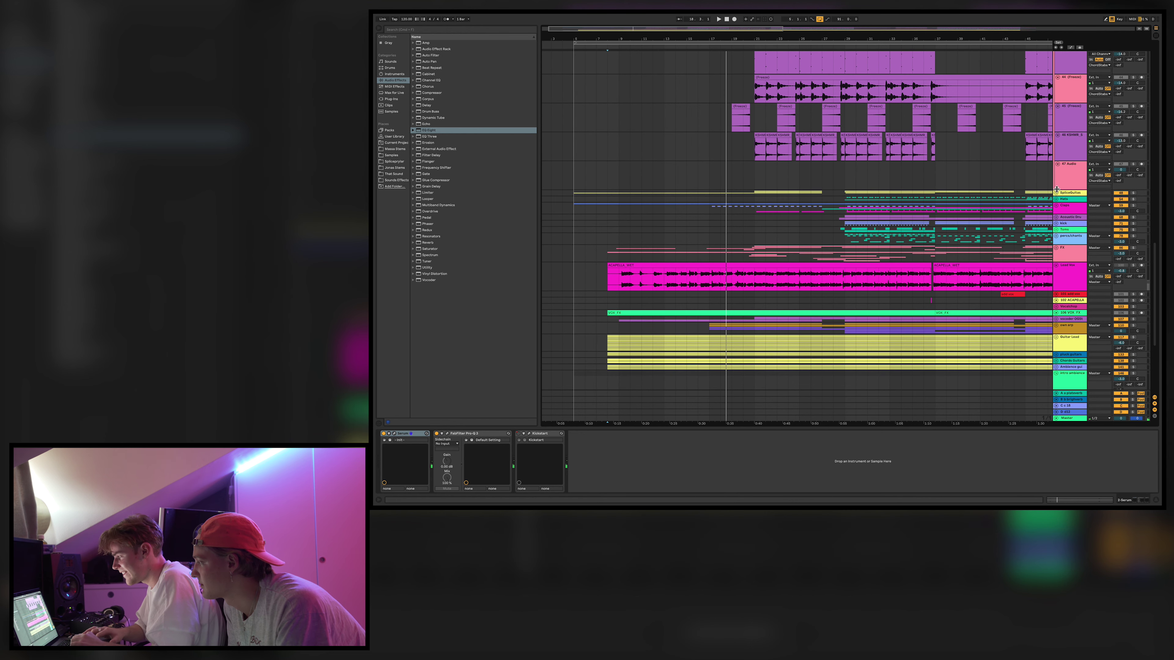
Unfold the yellow guitar group and play its soloed guitar loop track with the effects chain shown.
click(1056, 190)
scroll(1057, 194, down, 3)
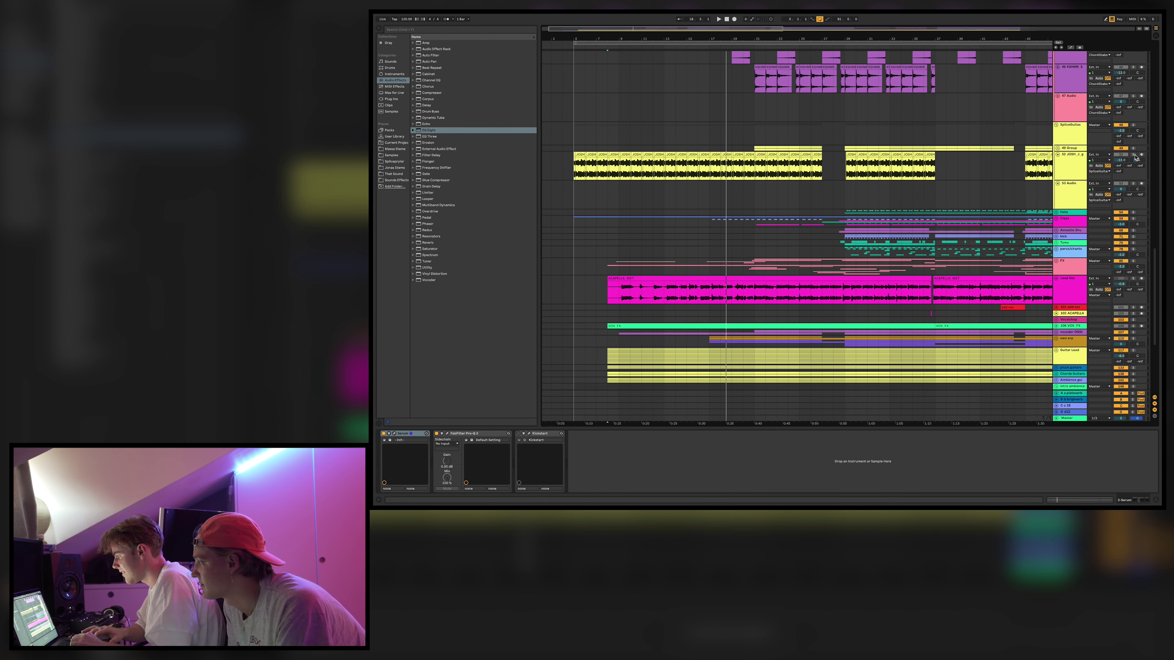
click(619, 186)
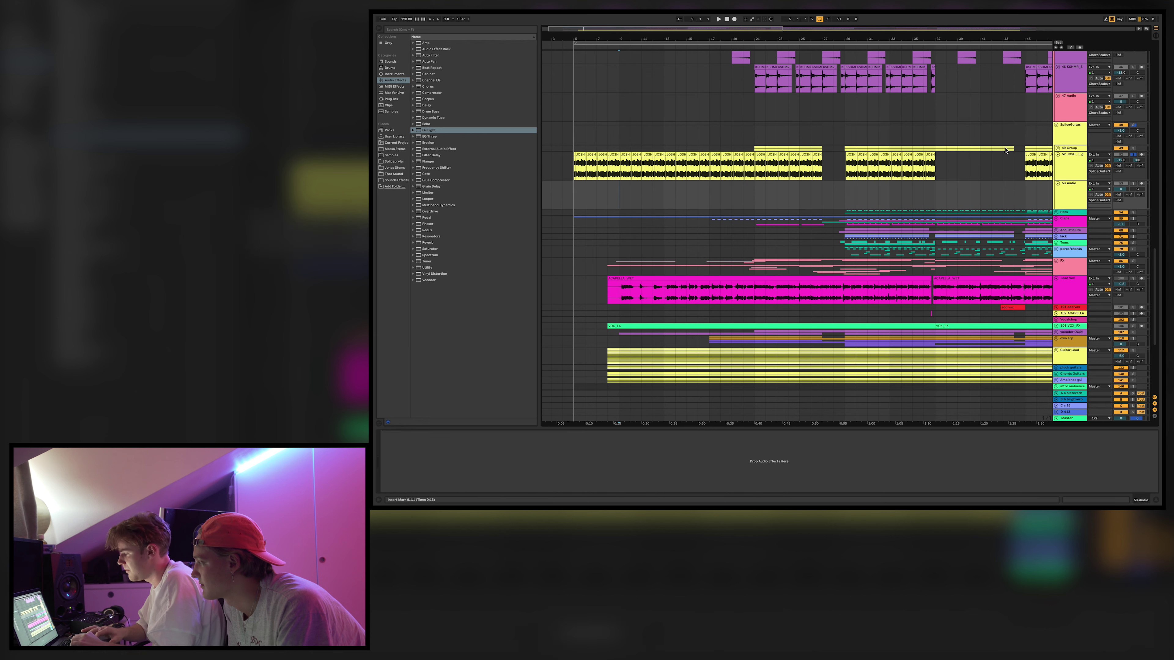
click(1069, 167)
key(space)
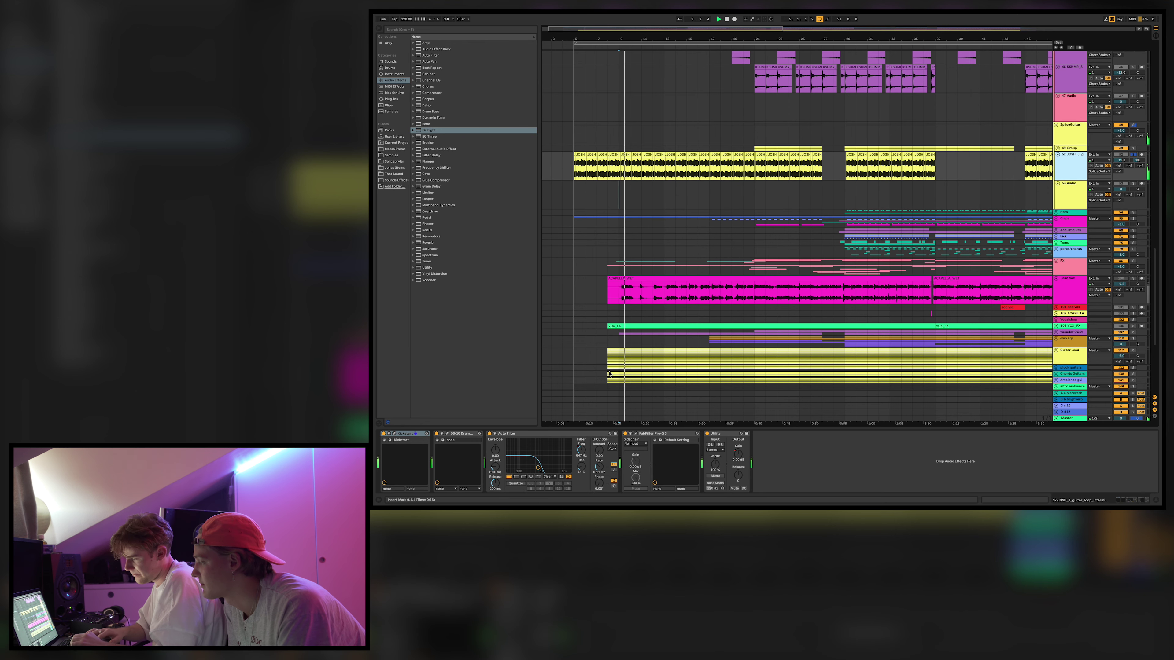
Open the guitar loop's DS-10 Drum Shaper, examine its attack and sustain settings during playback, and close it.
click(446, 433)
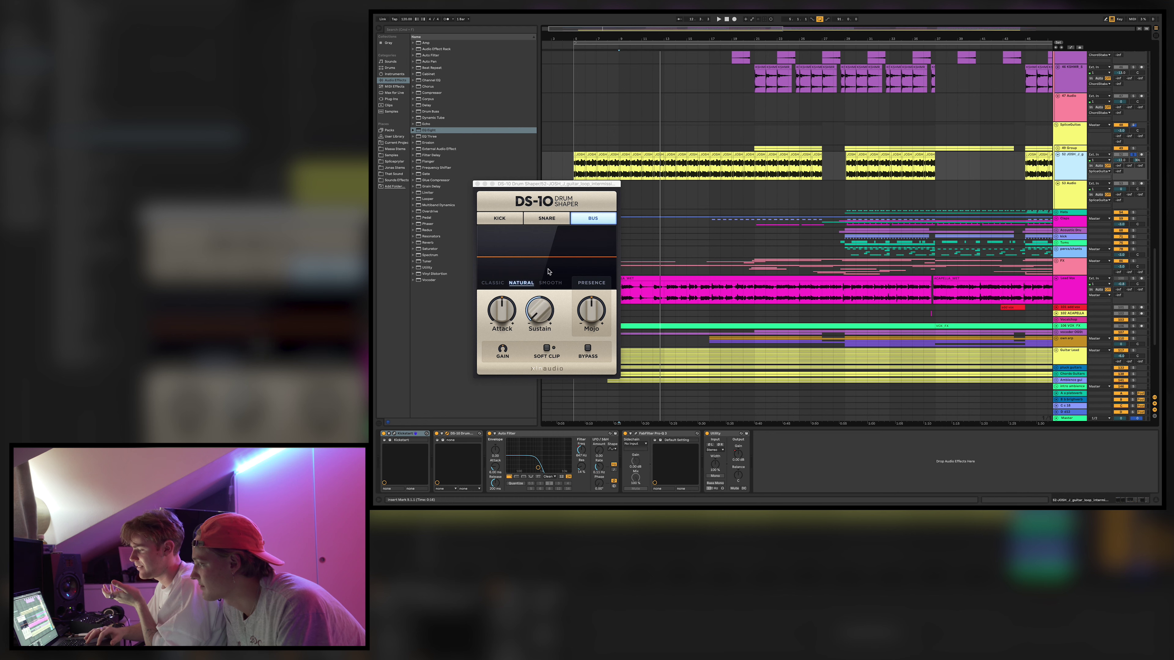
click(538, 334)
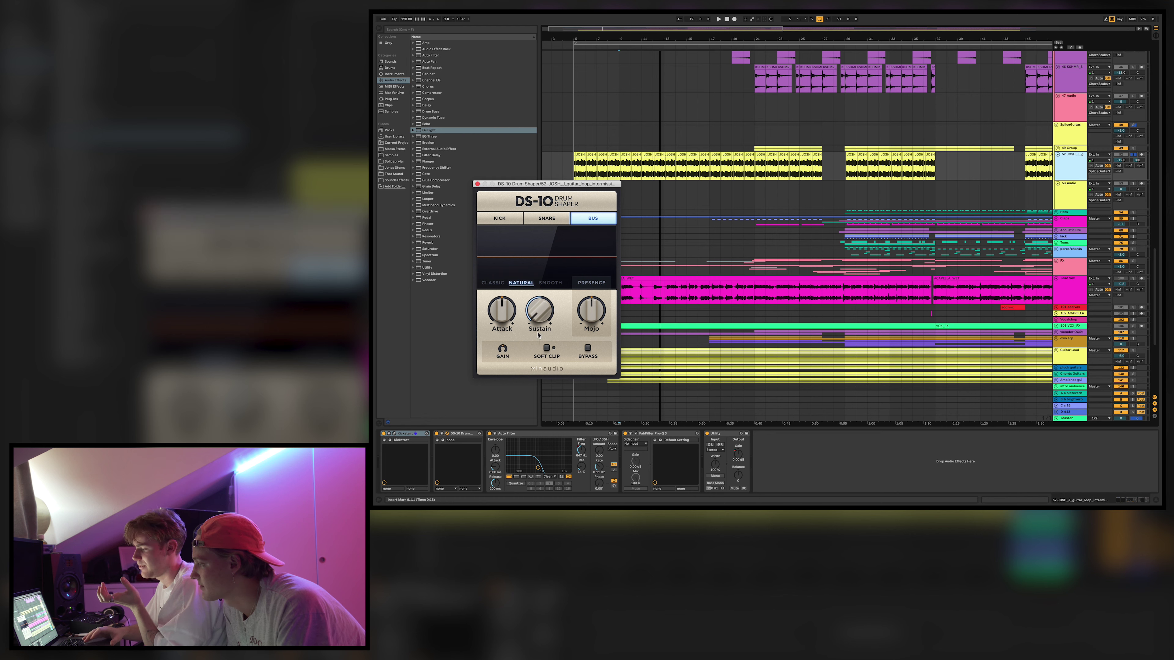
key(space)
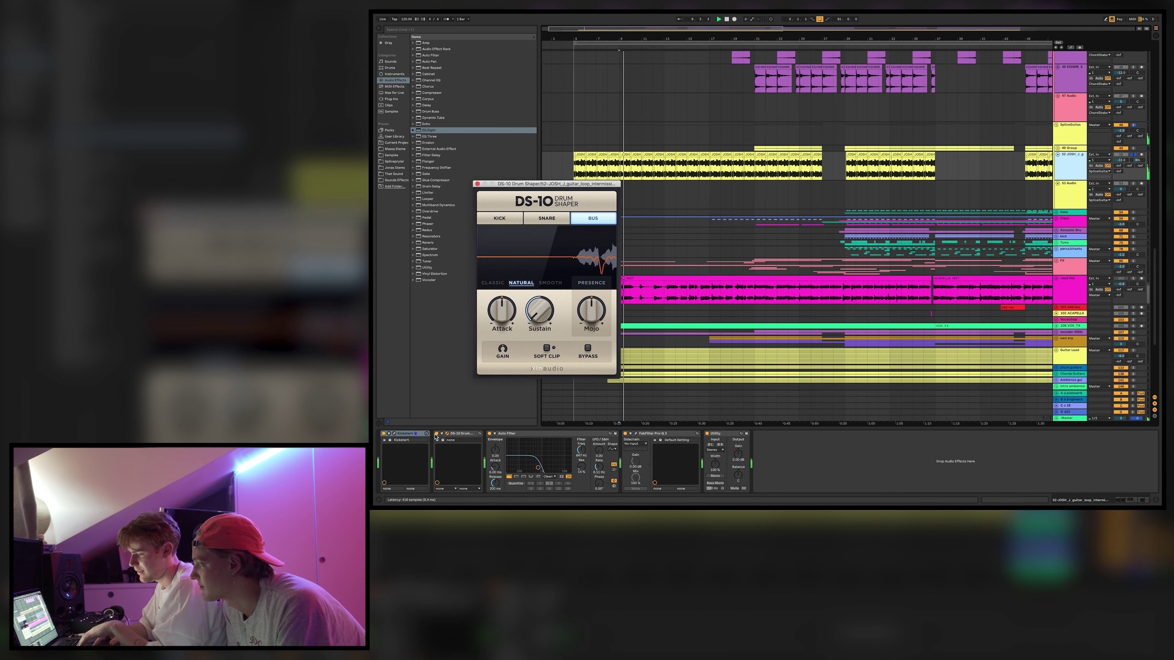
click(437, 436)
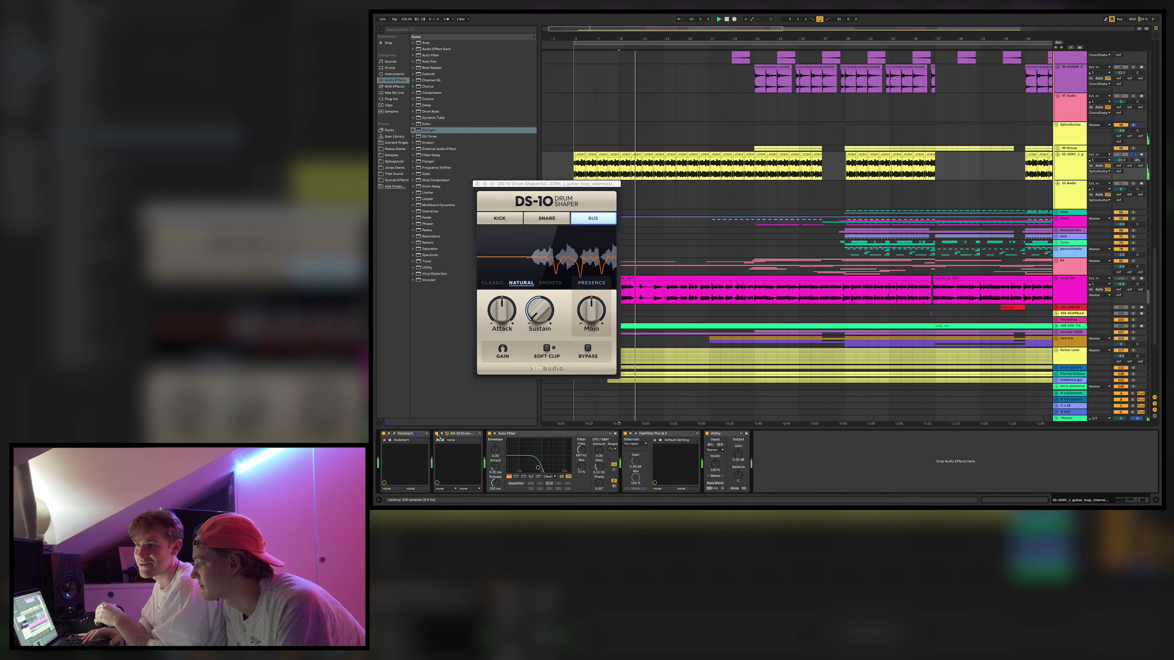
click(478, 184)
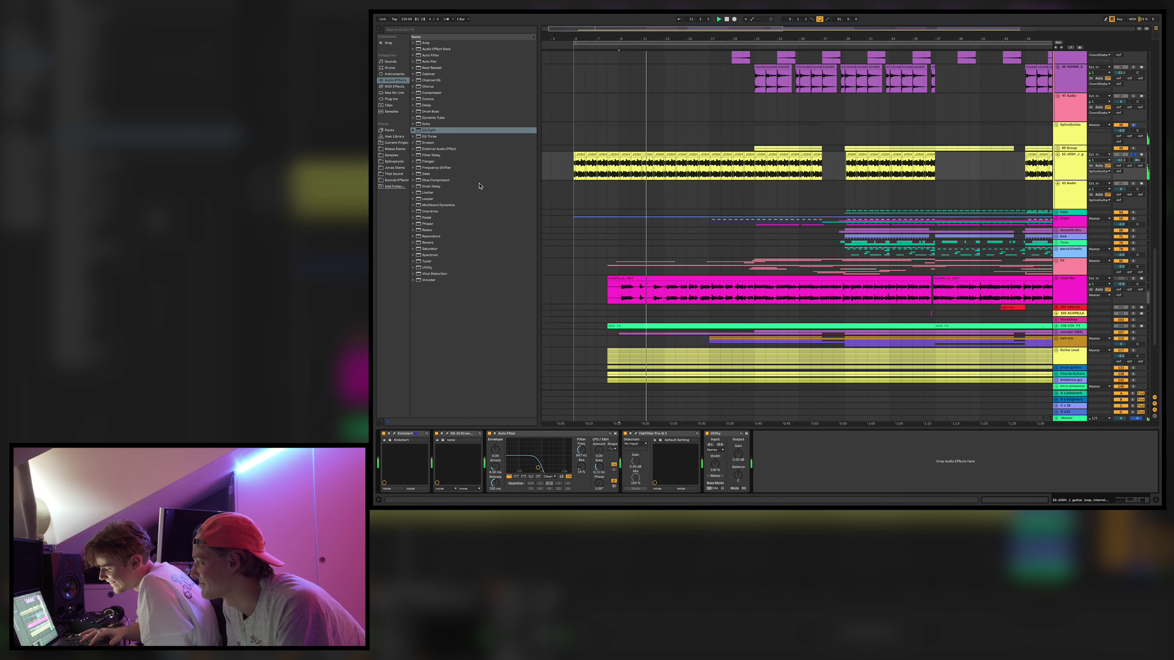
Unfold the claps group and look through the drum and clap tracks inside it.
scroll(711, 253, down, 2)
click(1056, 177)
scroll(1056, 179, down, 3)
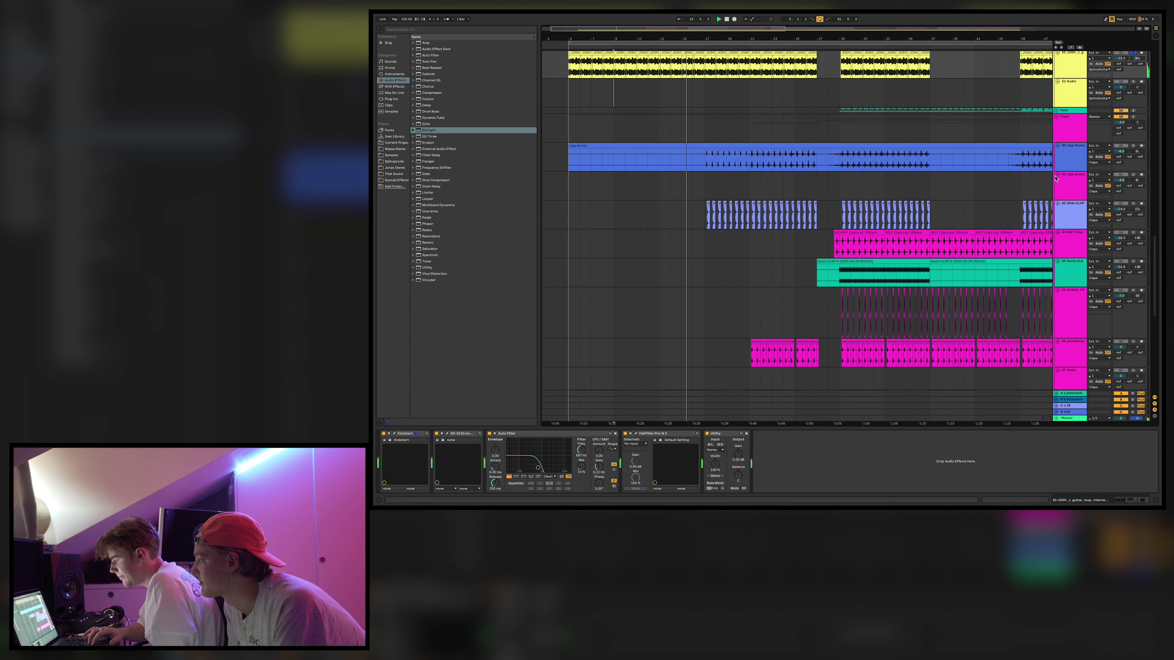
scroll(1055, 179, down, 5)
scroll(1056, 194, down, 3)
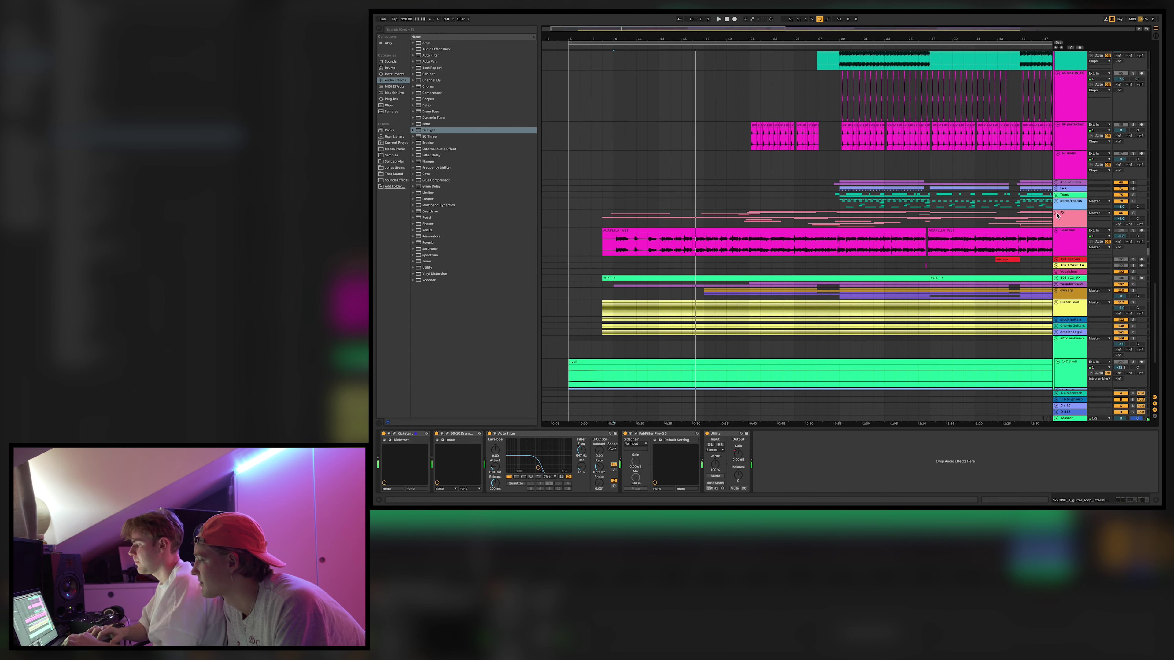
scroll(942, 176, up, 5)
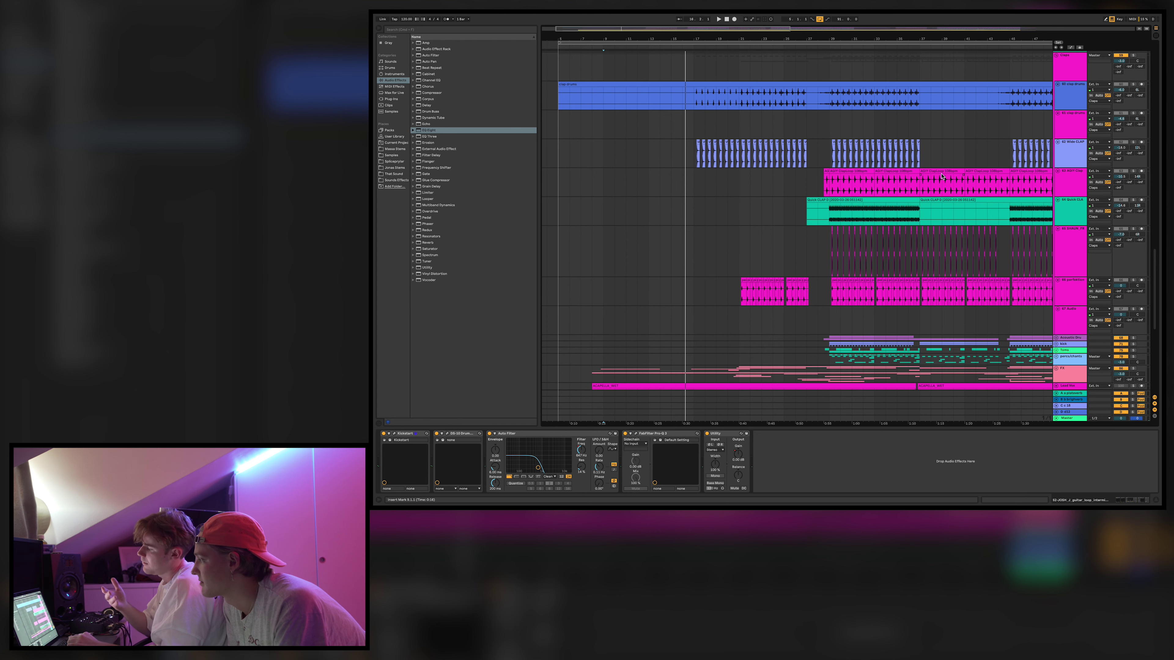
Solo the blue drum track in the claps group and play it from where its hits come in.
click(694, 118)
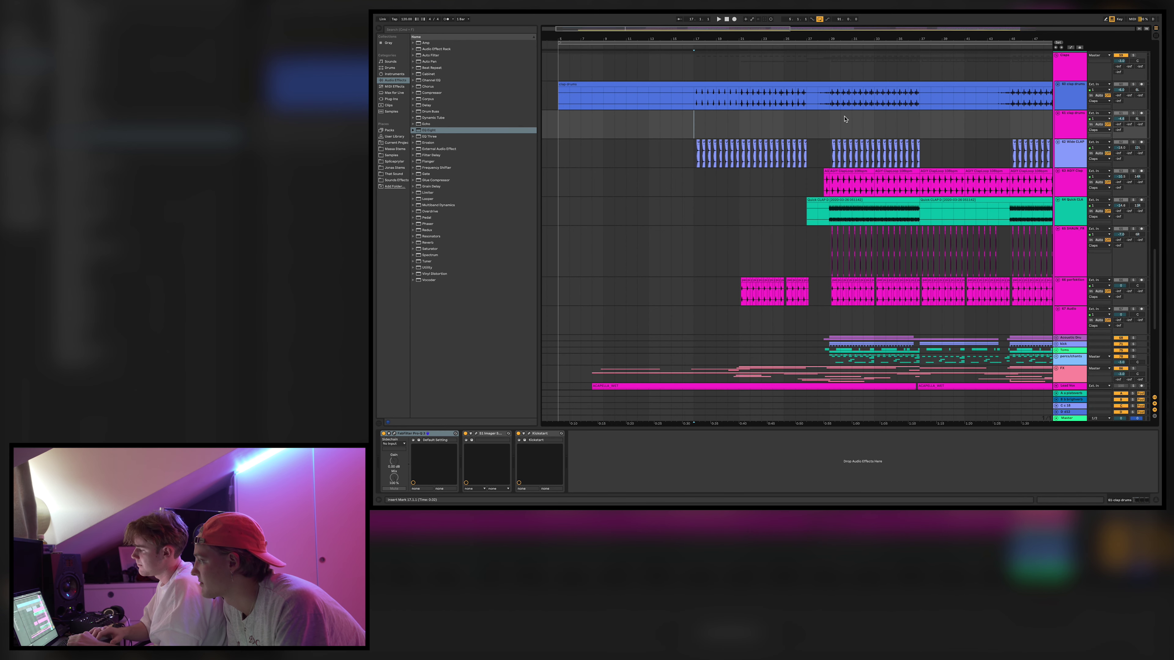
scroll(1086, 129, up, 2)
click(1130, 86)
key(space)
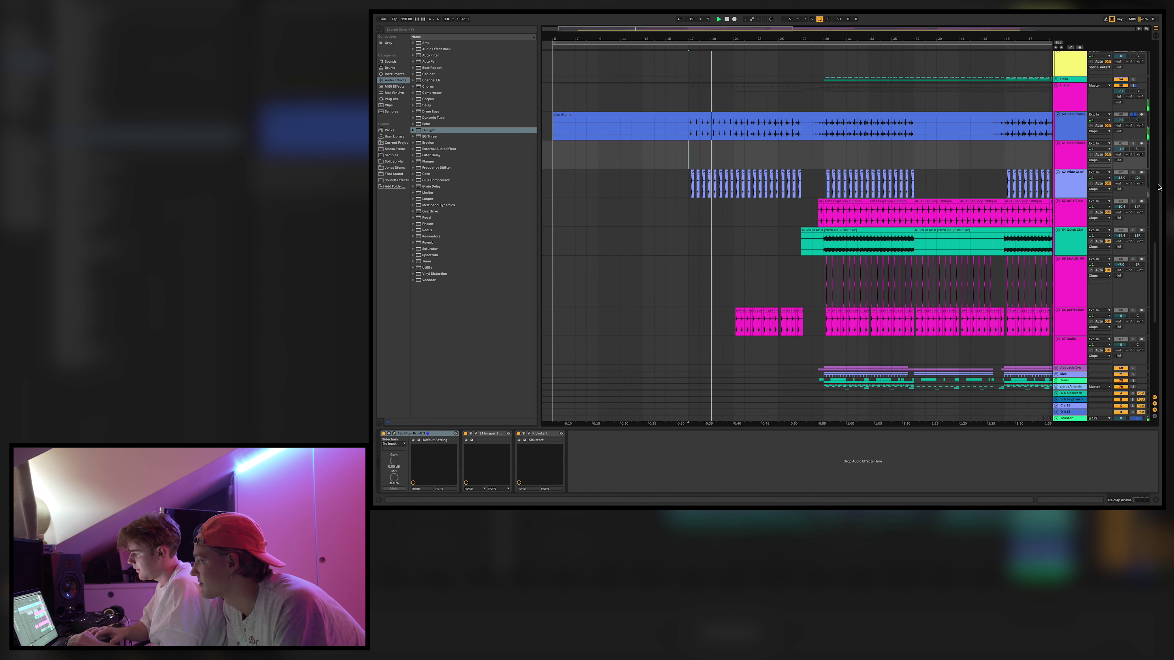
scroll(876, 178, up, 3)
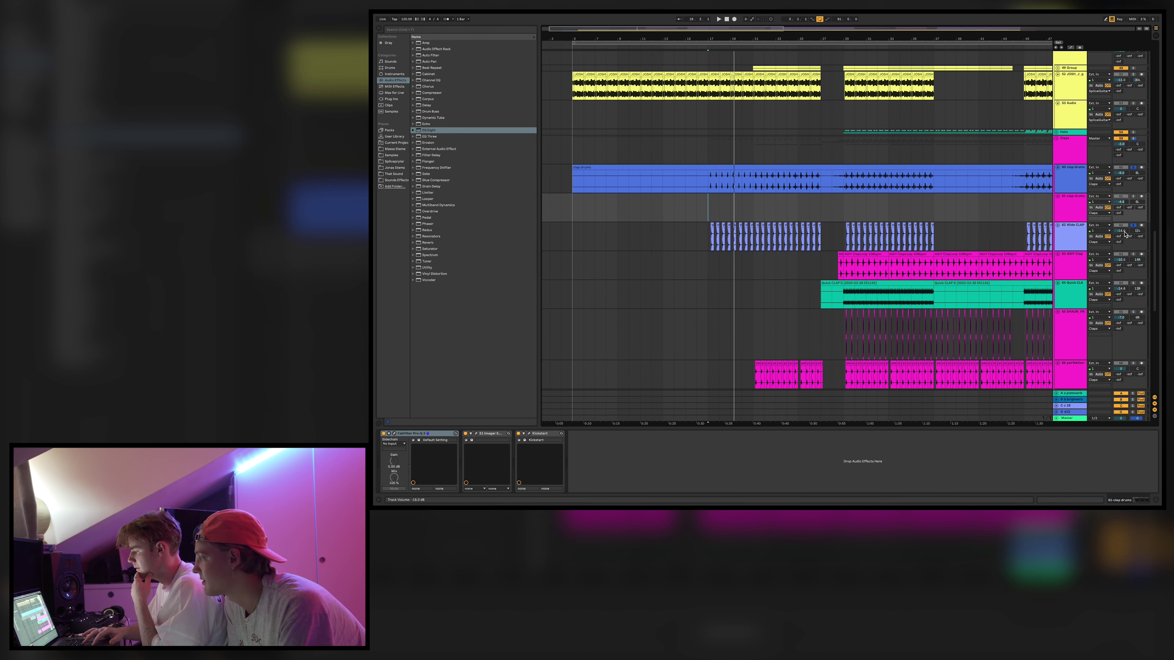
click(1069, 174)
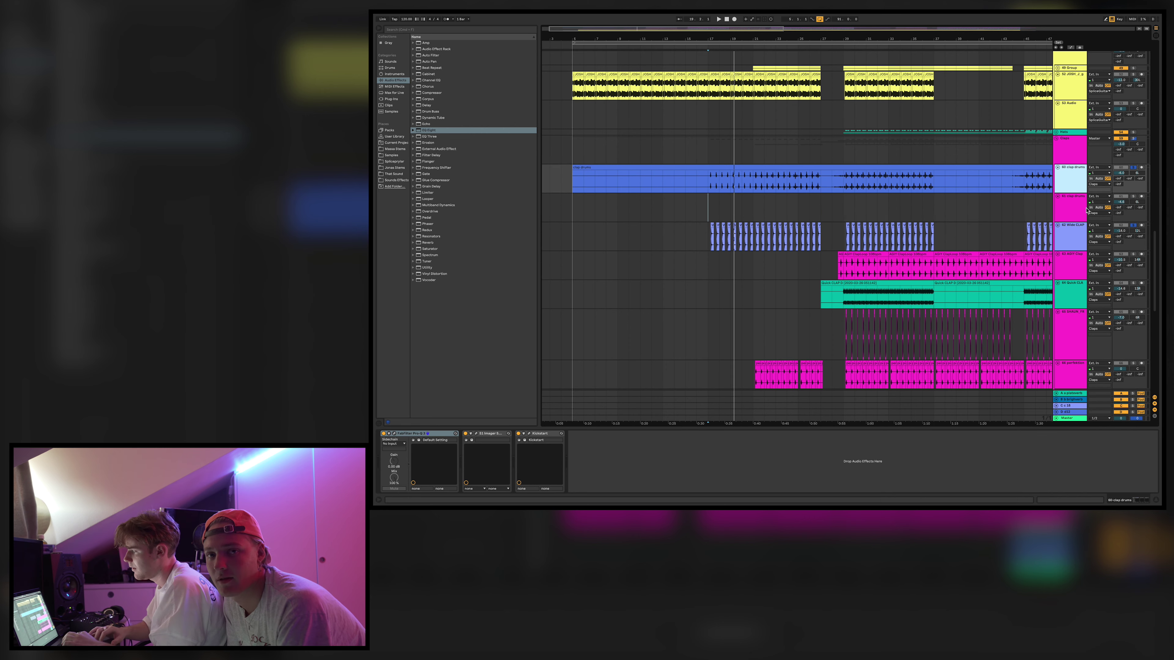
Fold the pad, ambience, chord stabs and guitar groups to tidy the arrangement.
scroll(1086, 210, up, 15)
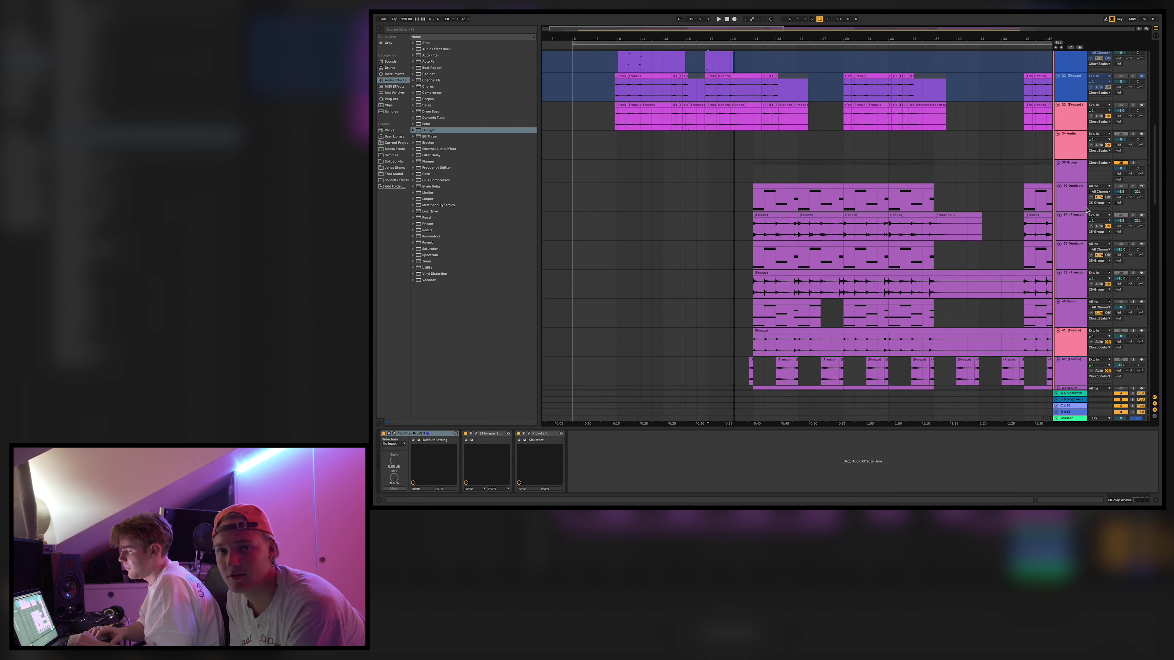
scroll(1086, 210, up, 15)
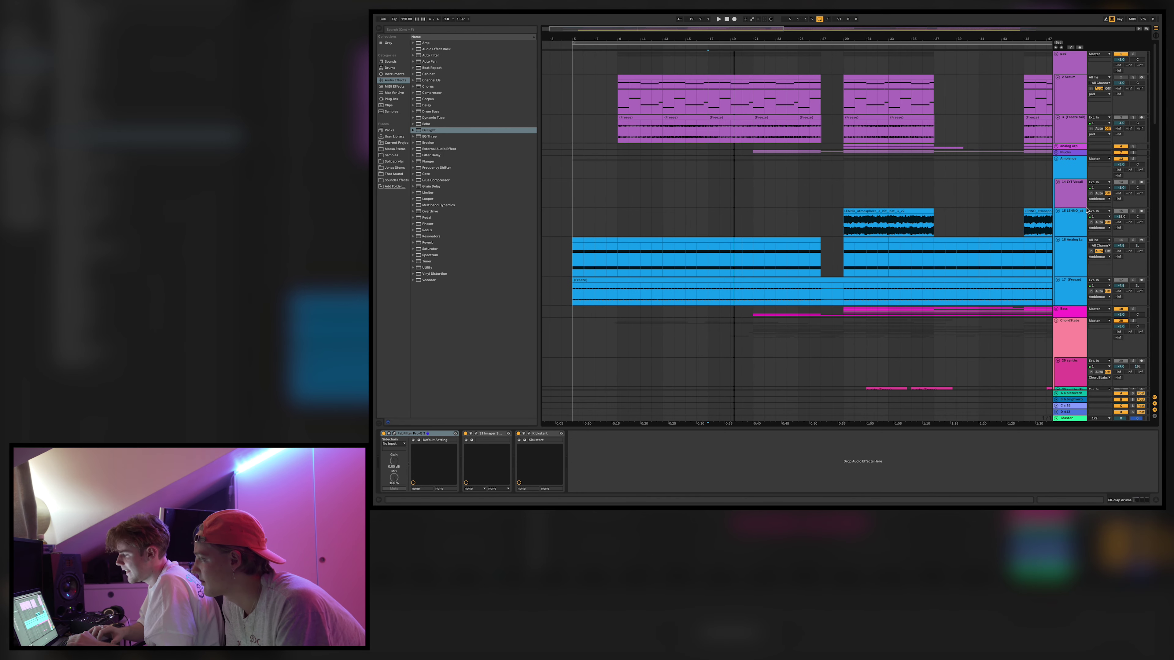
click(1057, 54)
key(space)
key(space)
scroll(795, 168, right, 1)
click(1055, 73)
click(1056, 91)
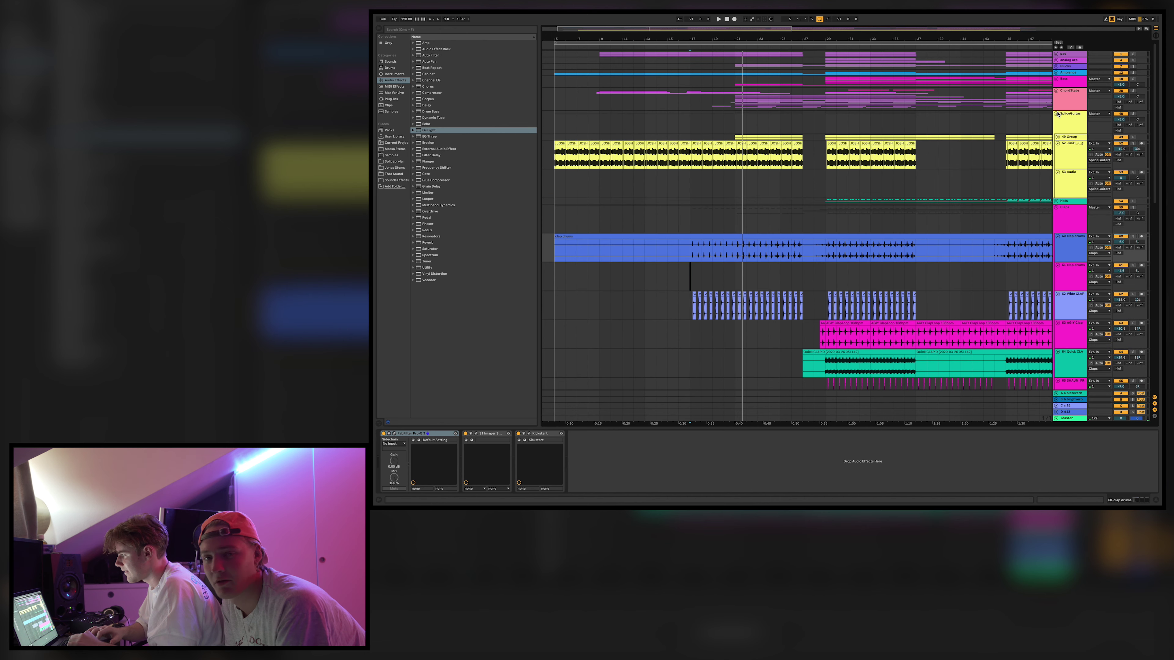
click(1056, 113)
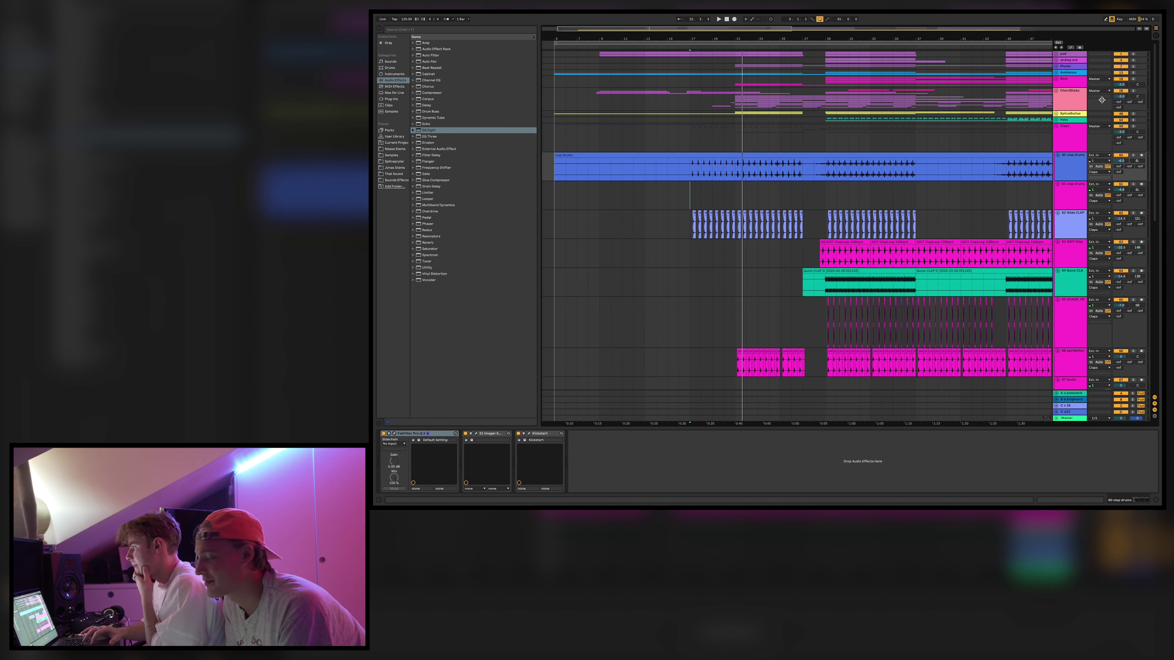
Solo the chord stabs group and unfold it to examine its synth and frozen audio tracks.
click(1132, 91)
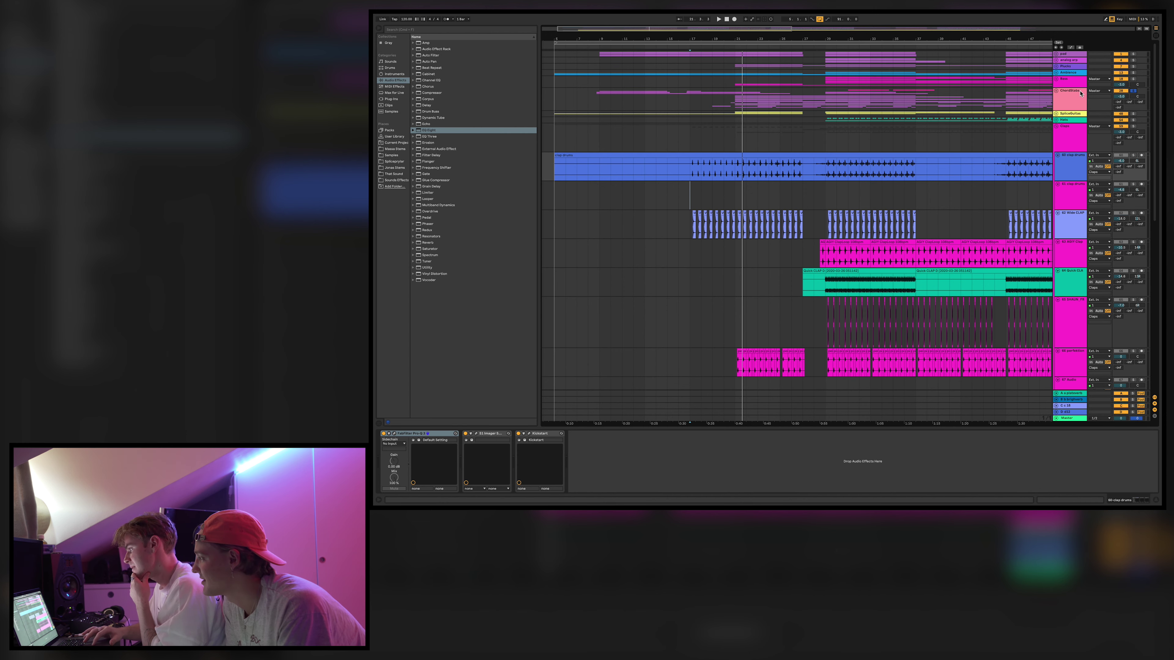
click(1056, 92)
scroll(951, 171, down, 5)
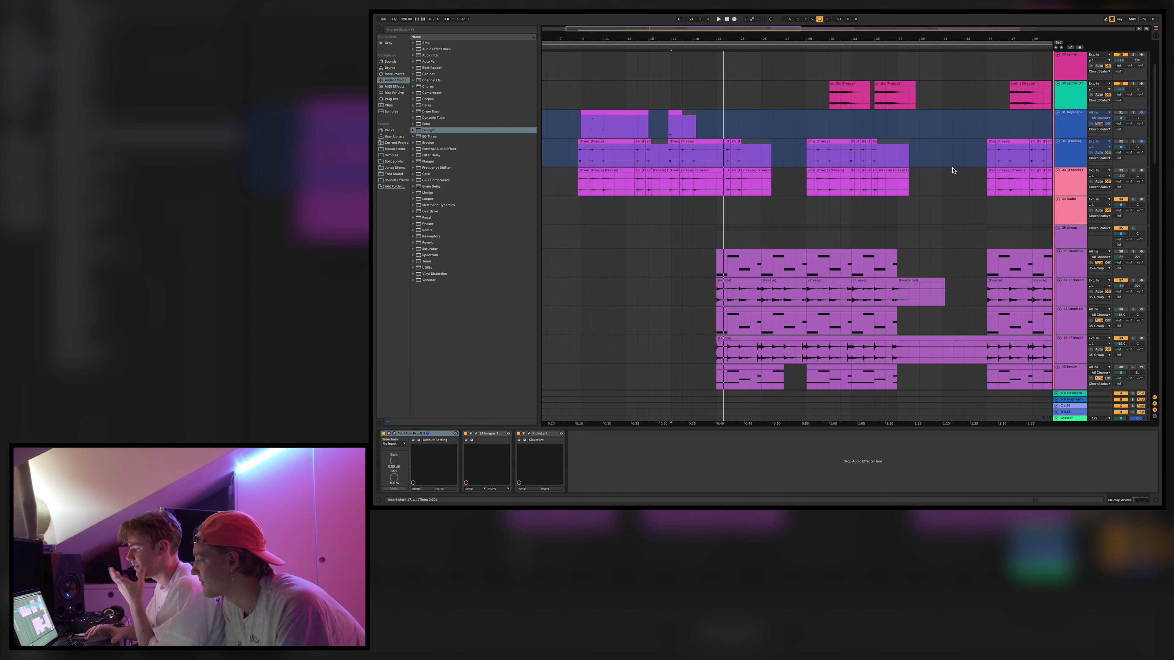
scroll(952, 171, down, 10)
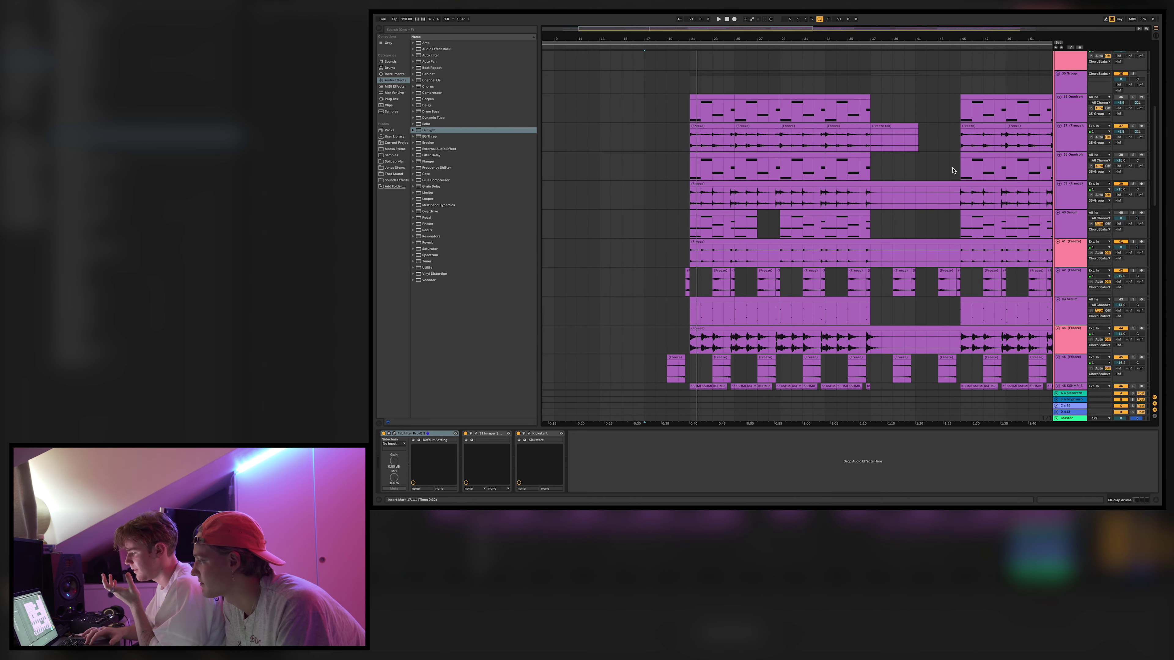
scroll(951, 171, up, 5)
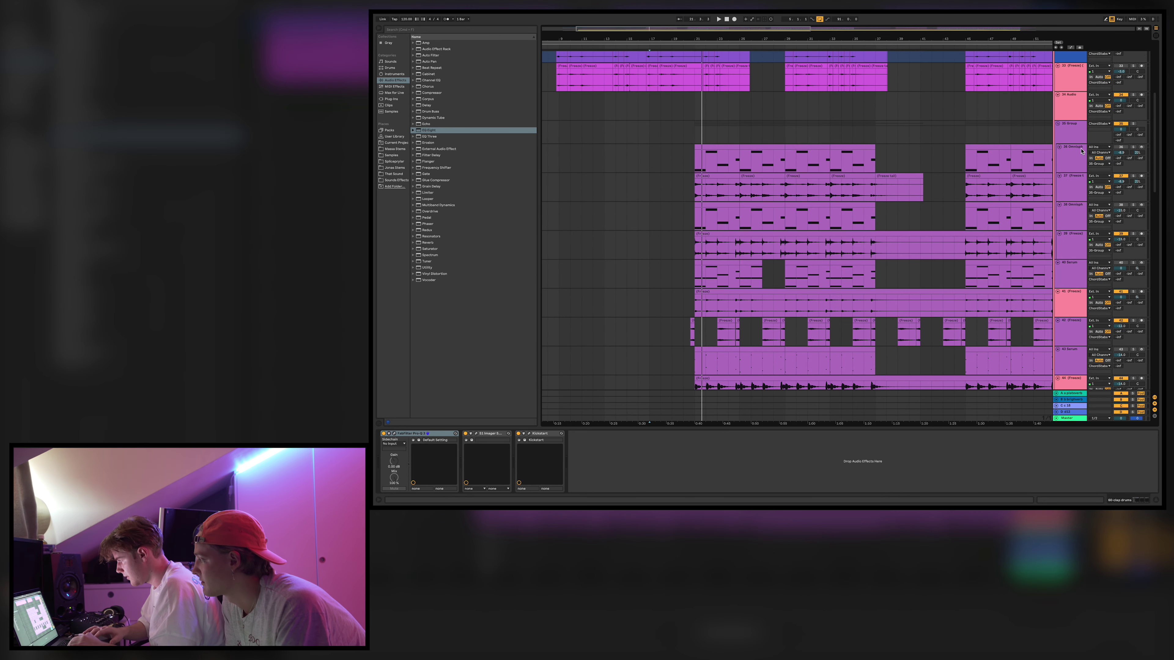
scroll(1071, 185, down, 3)
Play the soloed pink frozen chord track, and open Serum on the track above it to examine its settings.
click(1061, 212)
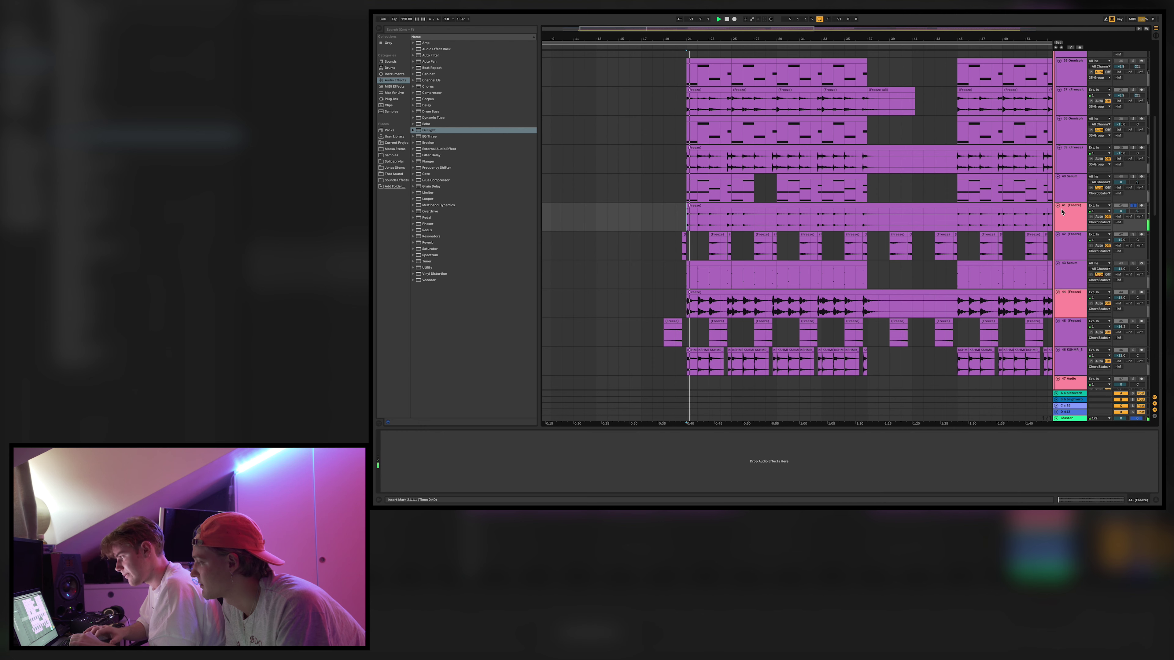
click(1070, 181)
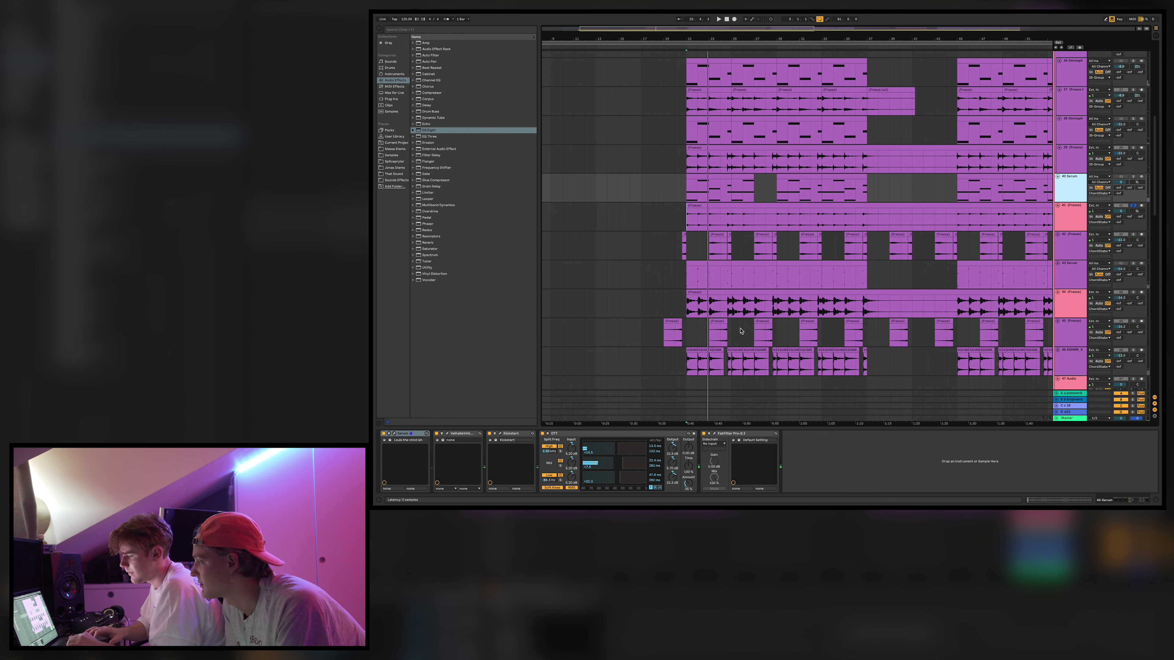
key(super+alt+p)
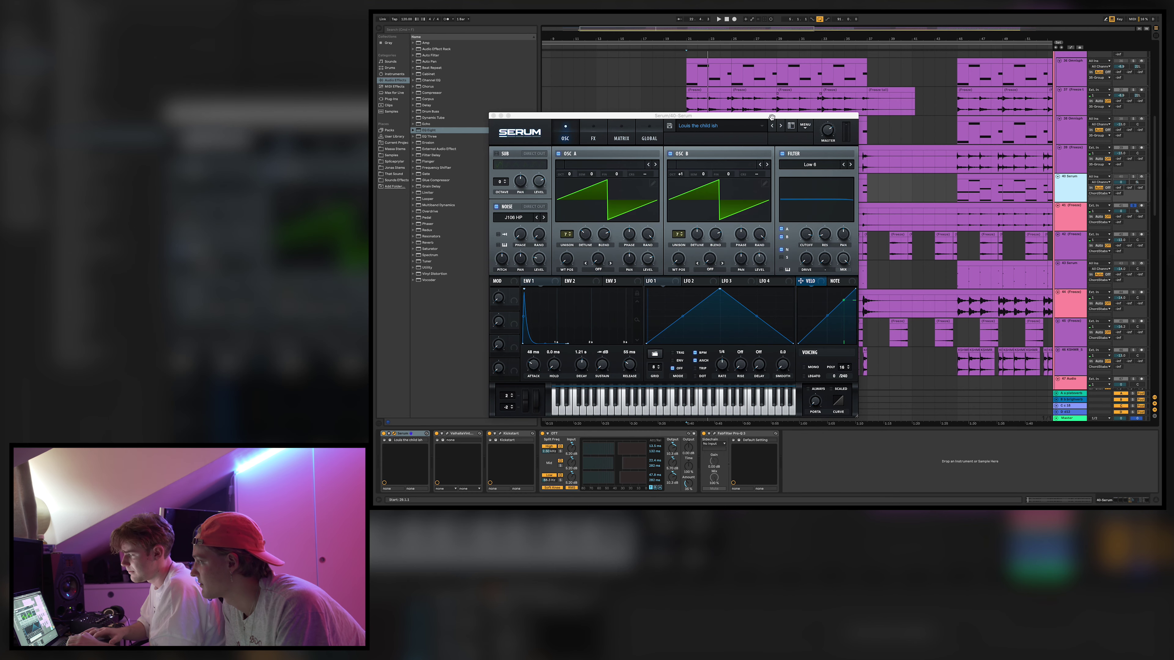
drag(771, 117, 785, 104)
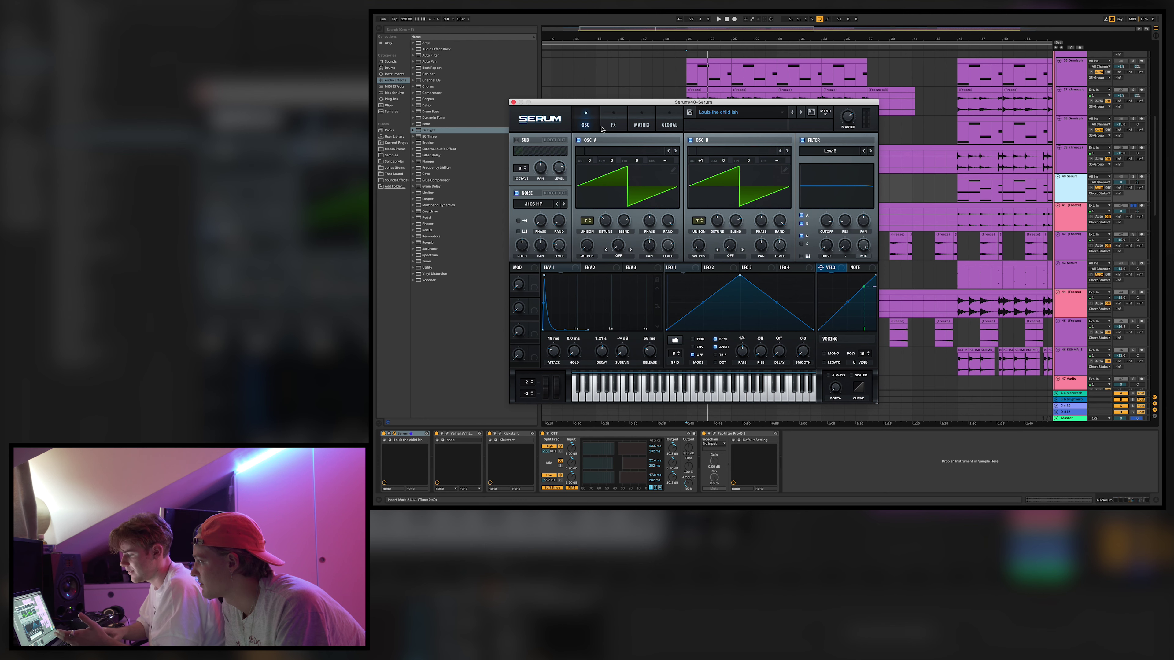
Open the Serum track's ValhallaVintageVerb reverb to examine its settings, then solo and play that track instead of the frozen one.
click(446, 434)
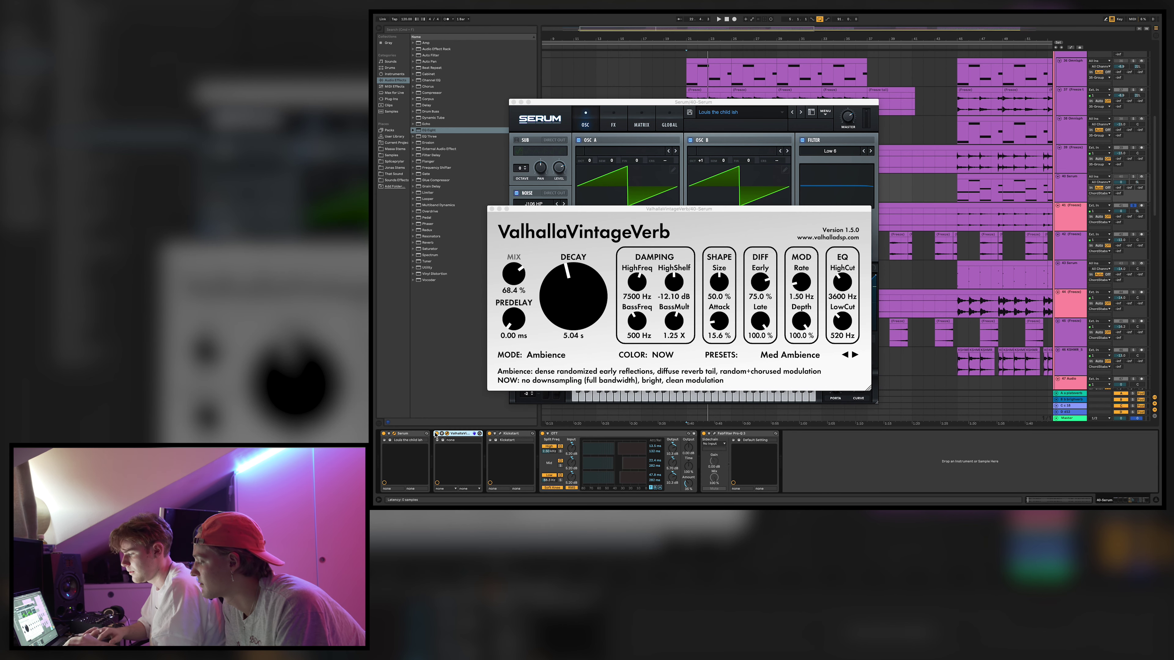
key(space)
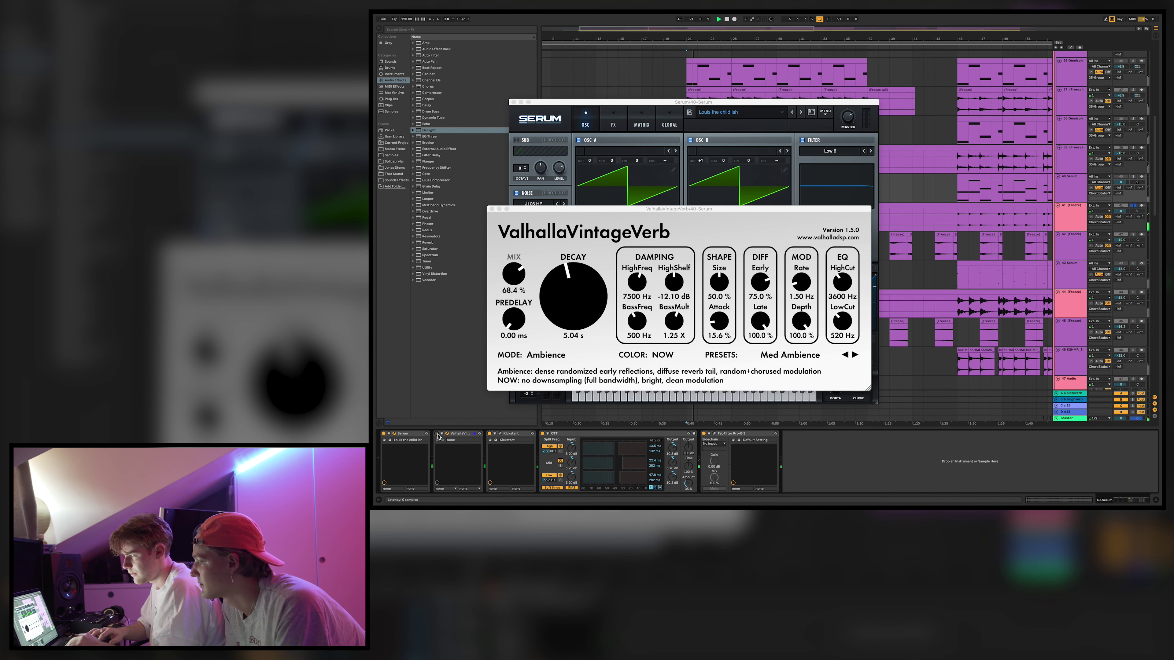
click(1072, 211)
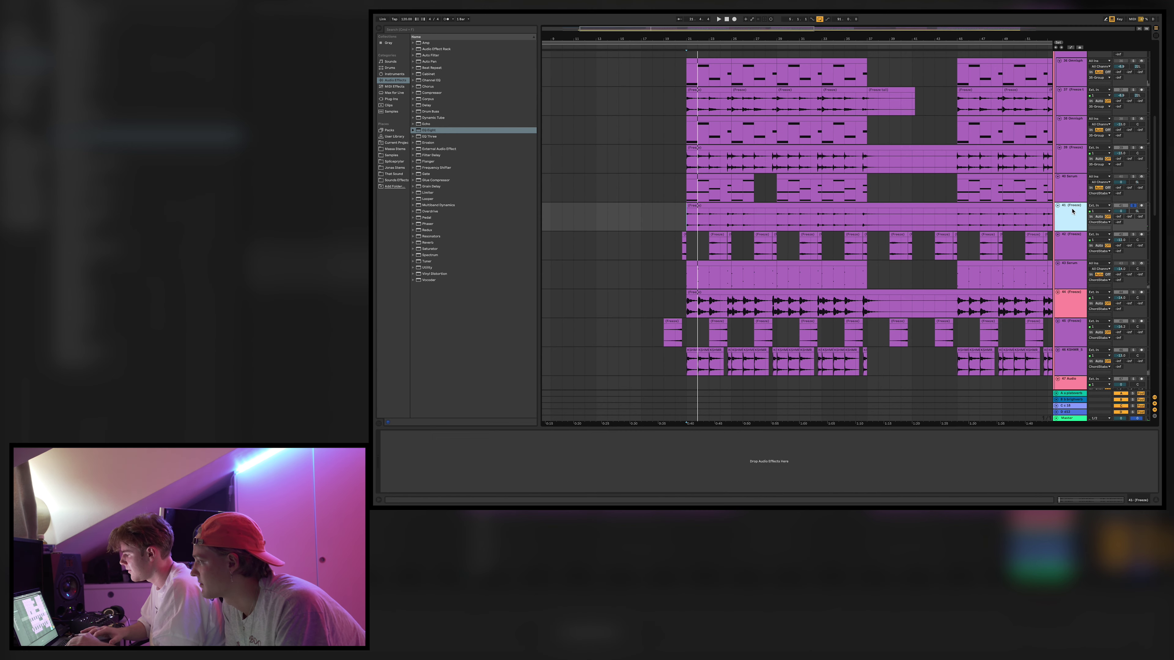
click(1134, 177)
click(1072, 184)
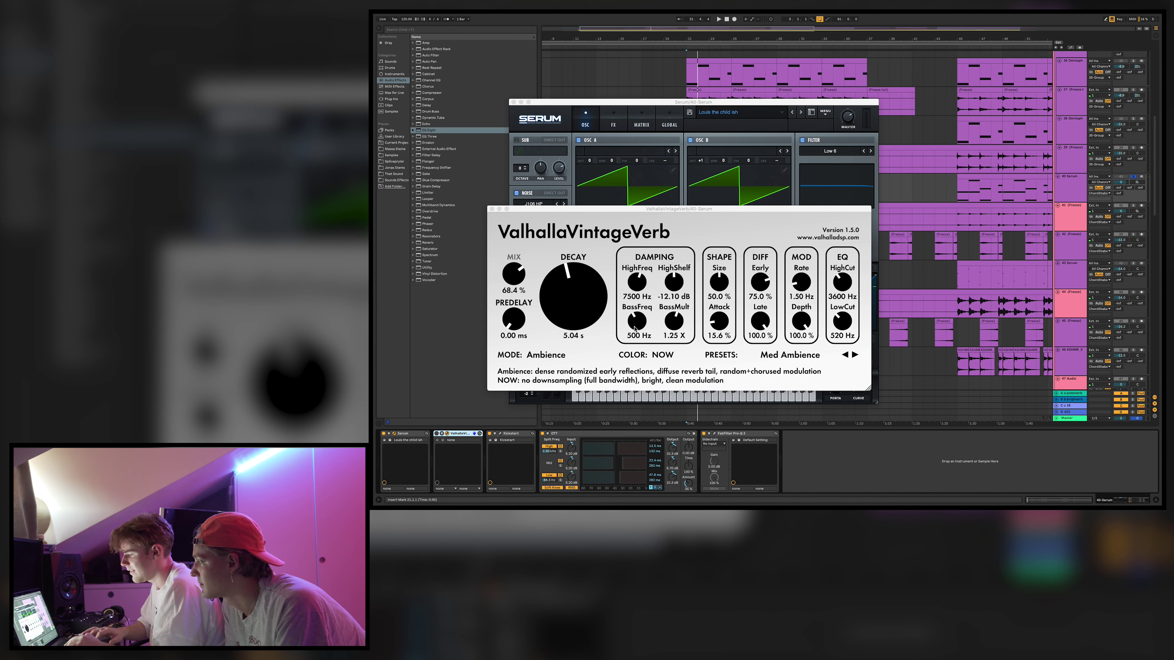
key(space)
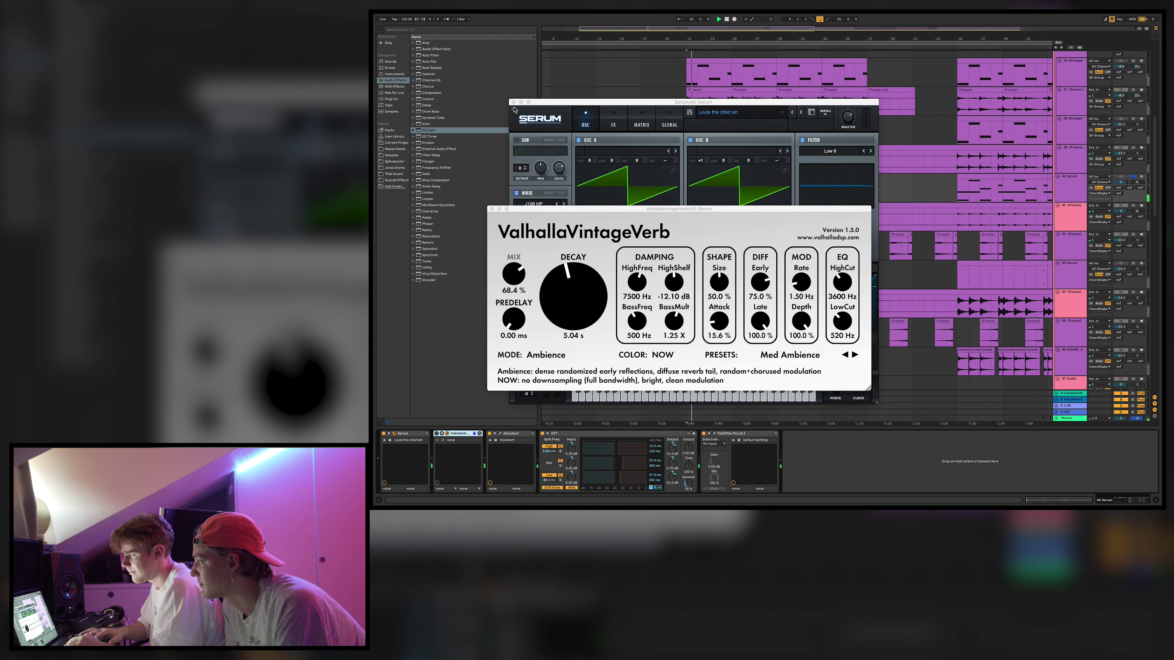
Close Serum and check the OTT compressor and FabFilter Pro-Q 3 equalizer on the Serum track.
click(513, 102)
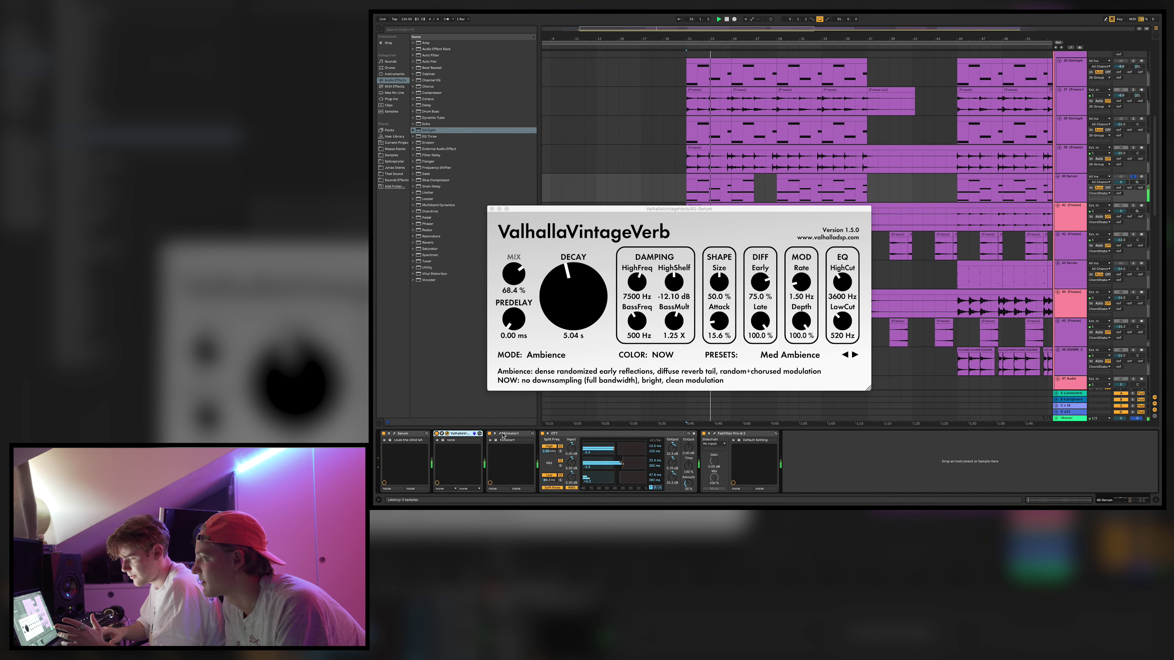
click(629, 446)
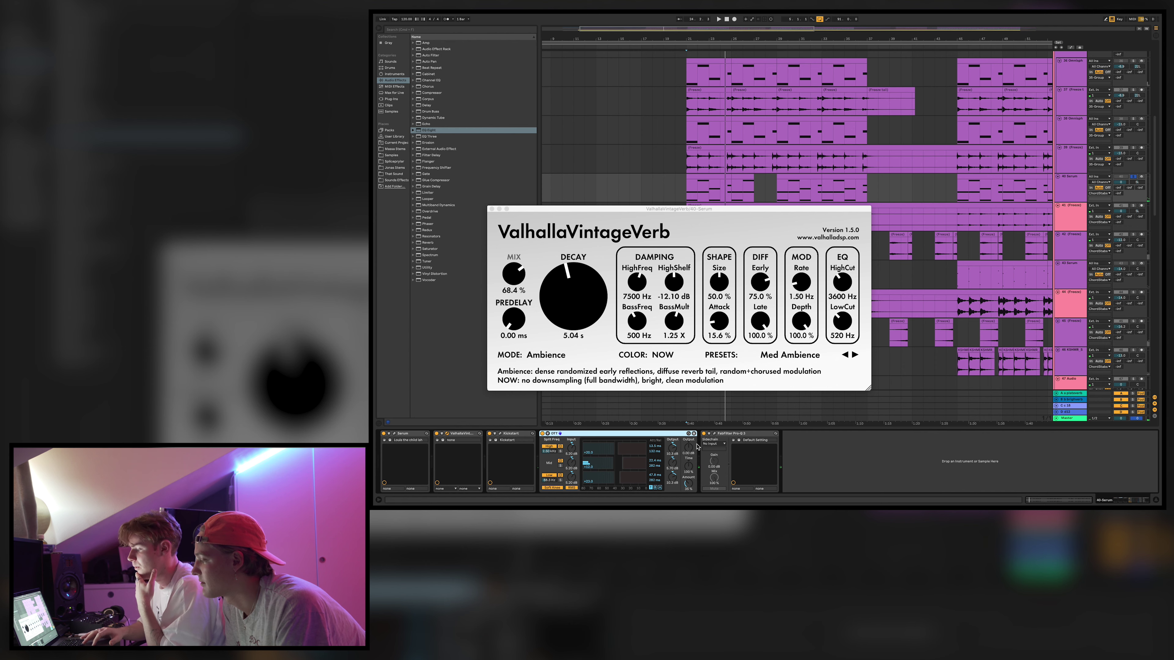
click(714, 433)
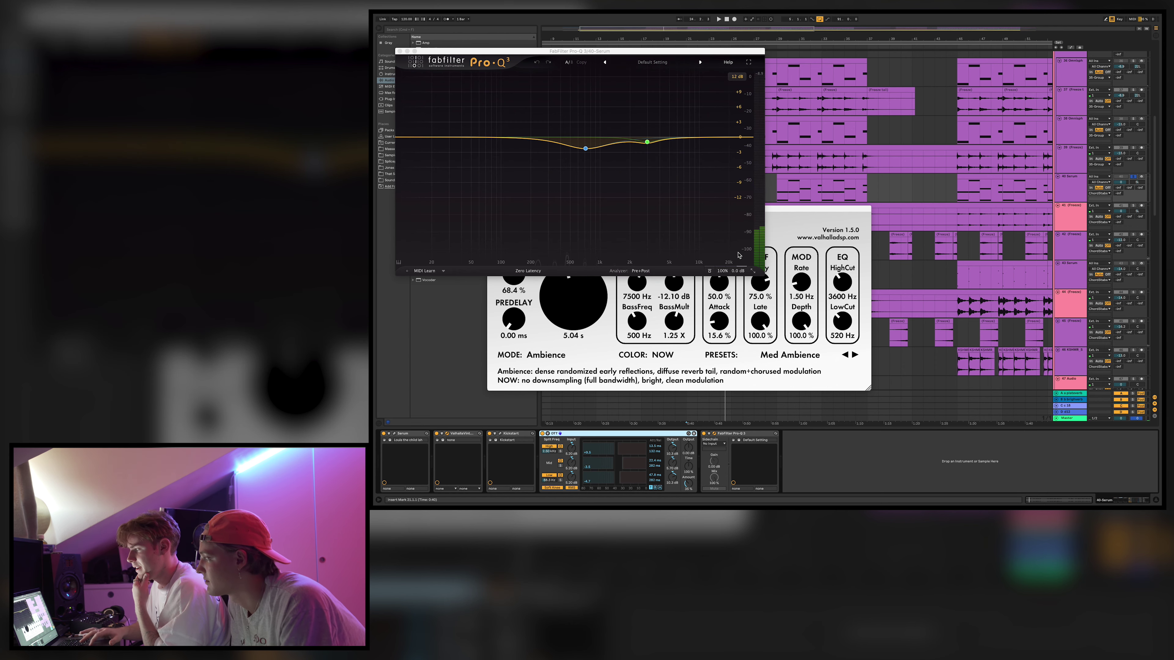
Close the open equalizer and reverb windows, then solo and play the lower Serum track in the ChordShake group.
click(399, 51)
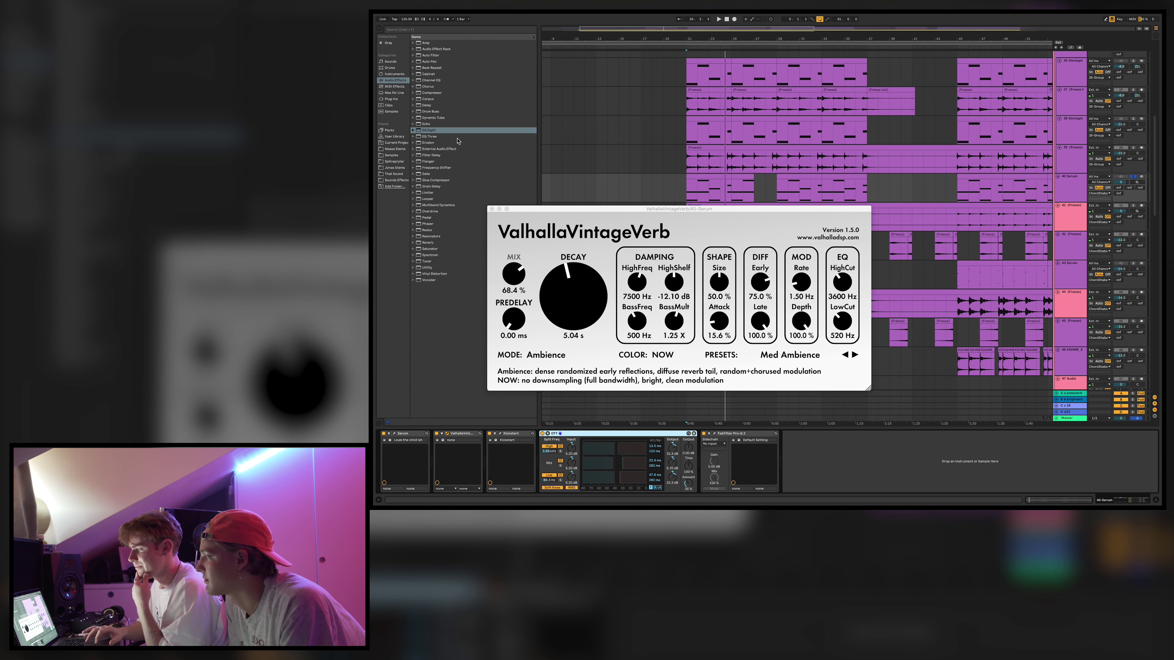
click(492, 208)
scroll(756, 258, down, 1)
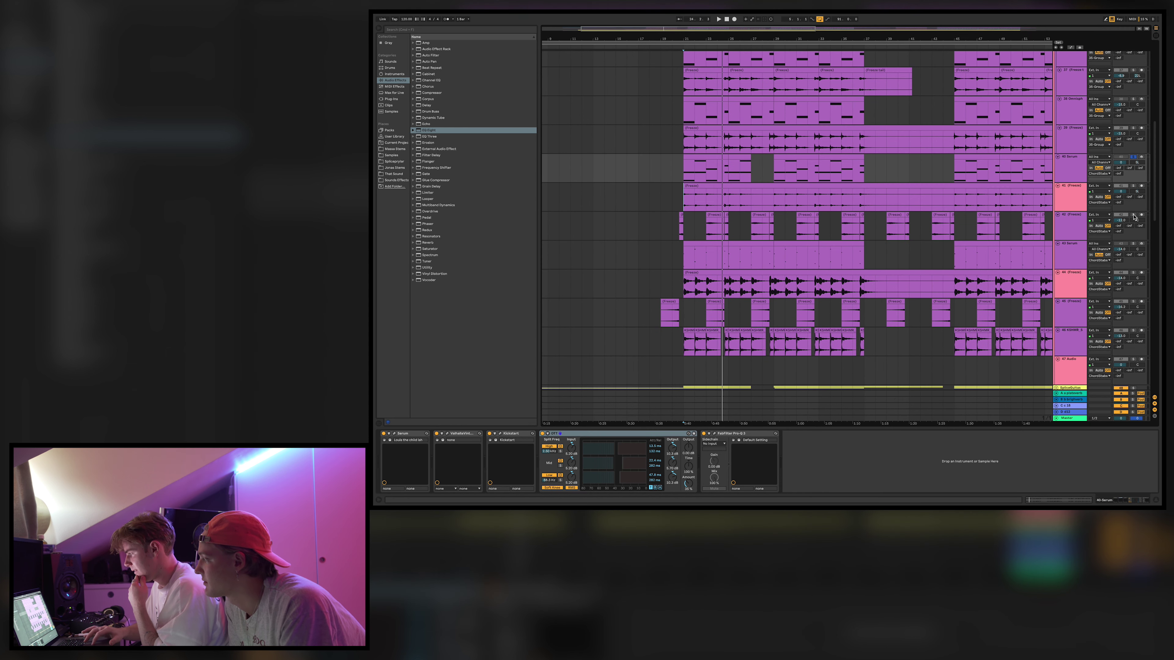
click(1133, 243)
key(space)
Select the soloed Serum track and open its Serum synth to examine the effects and oscillator settings.
click(1079, 247)
right_click(1078, 247)
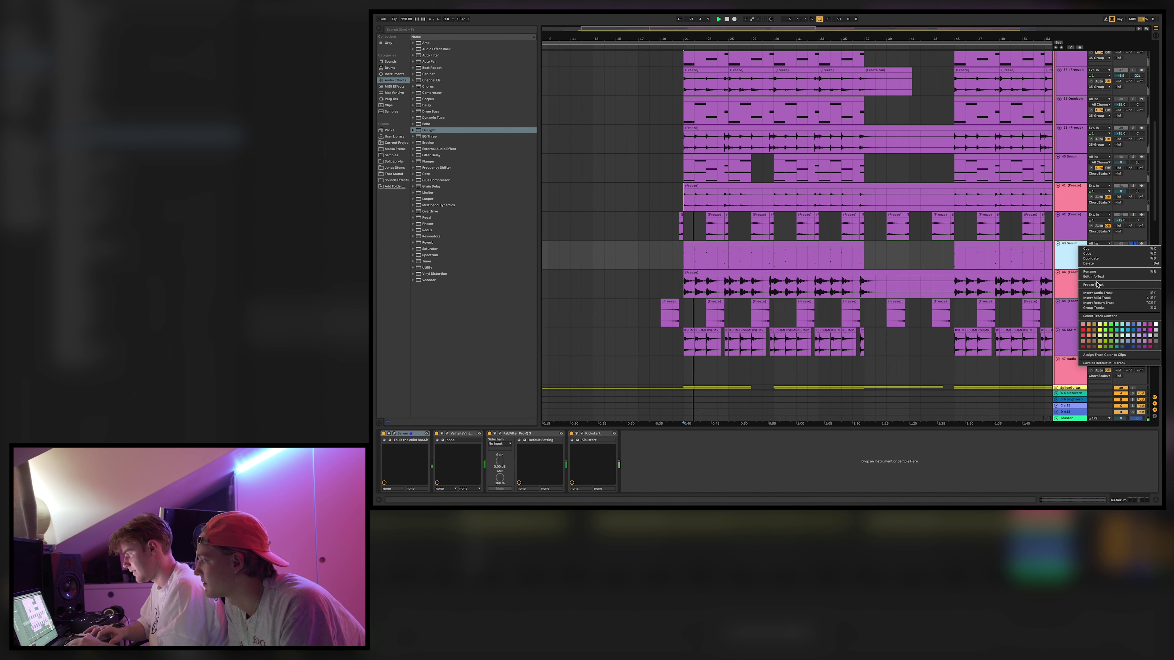
click(1067, 251)
key(space)
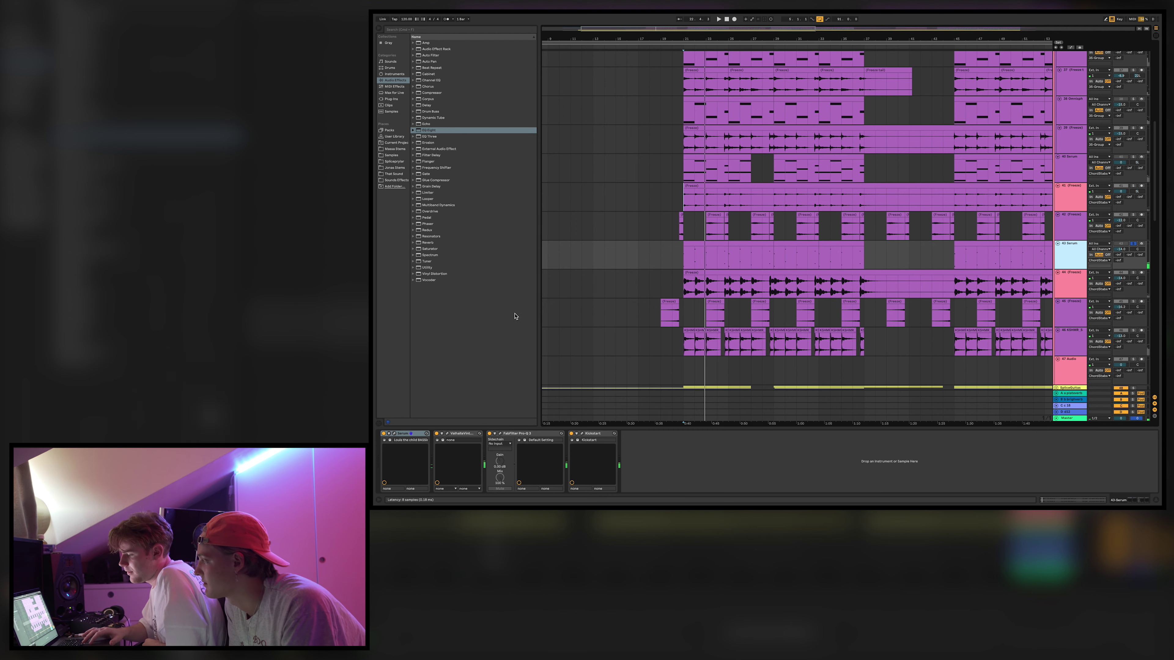
key(super+alt+p)
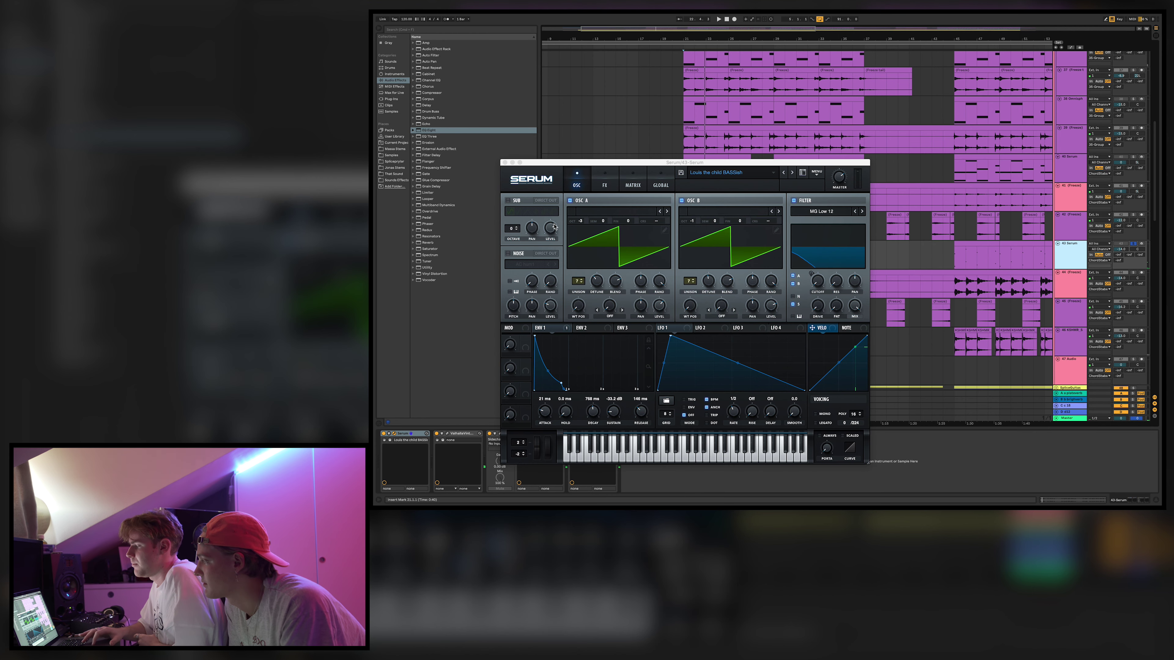
click(606, 185)
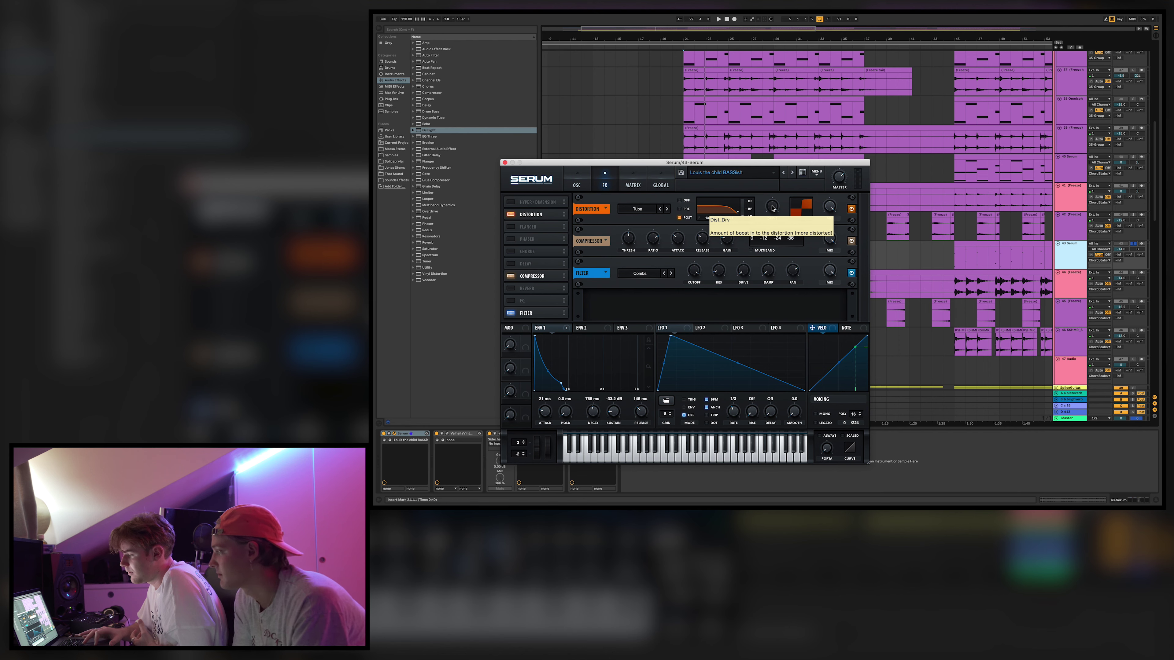
click(577, 185)
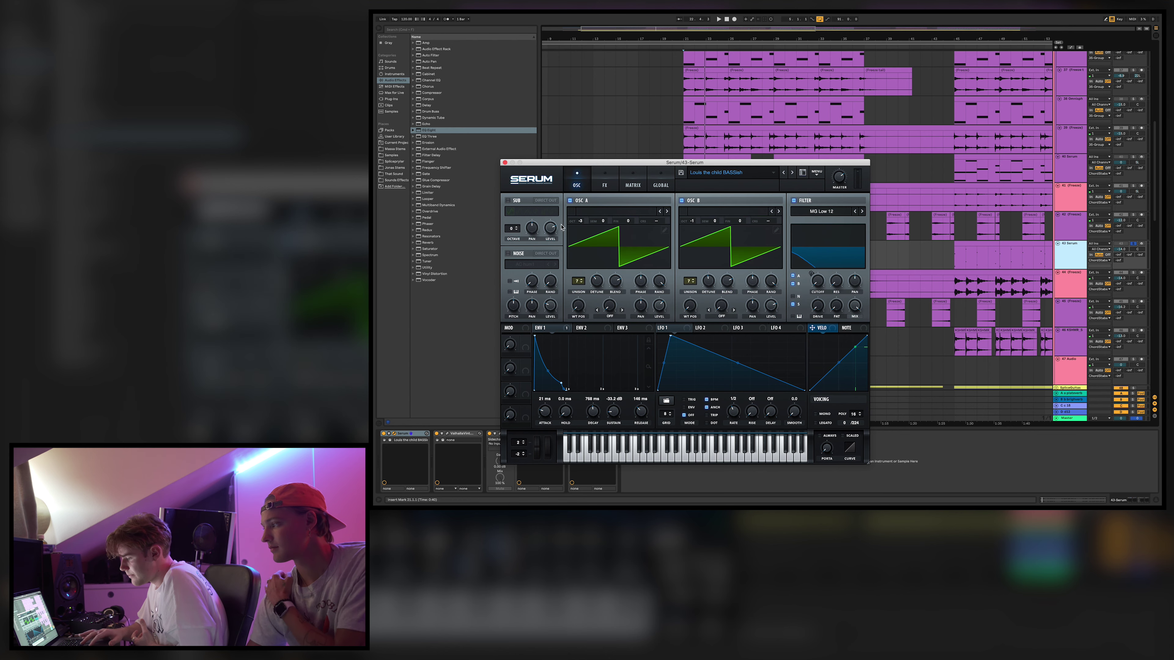
click(505, 163)
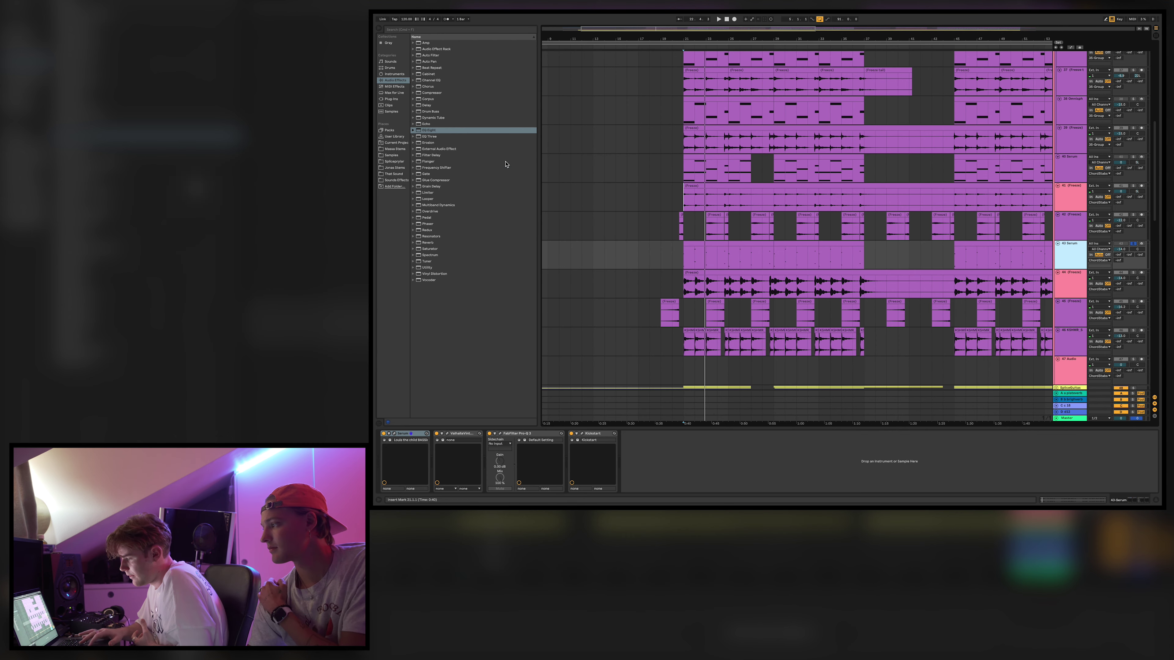
Check the ValhallaVintageVerb reverb and FabFilter Pro-Q 3 equalizer on the lower Serum track, closing their windows.
click(447, 435)
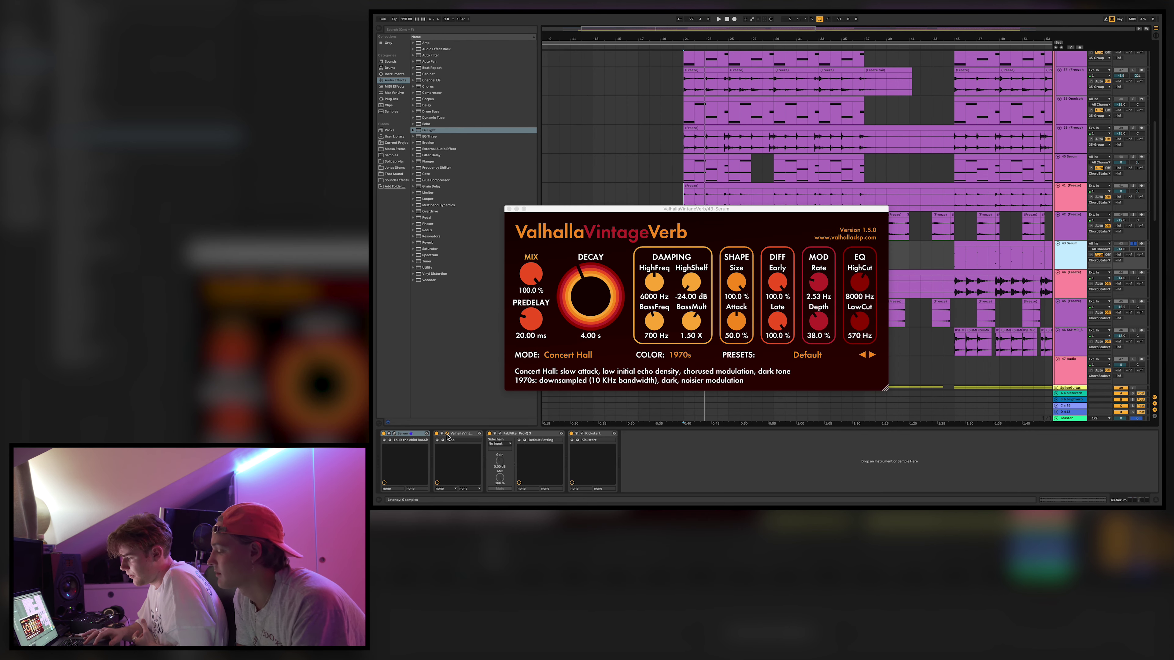
click(500, 433)
click(508, 214)
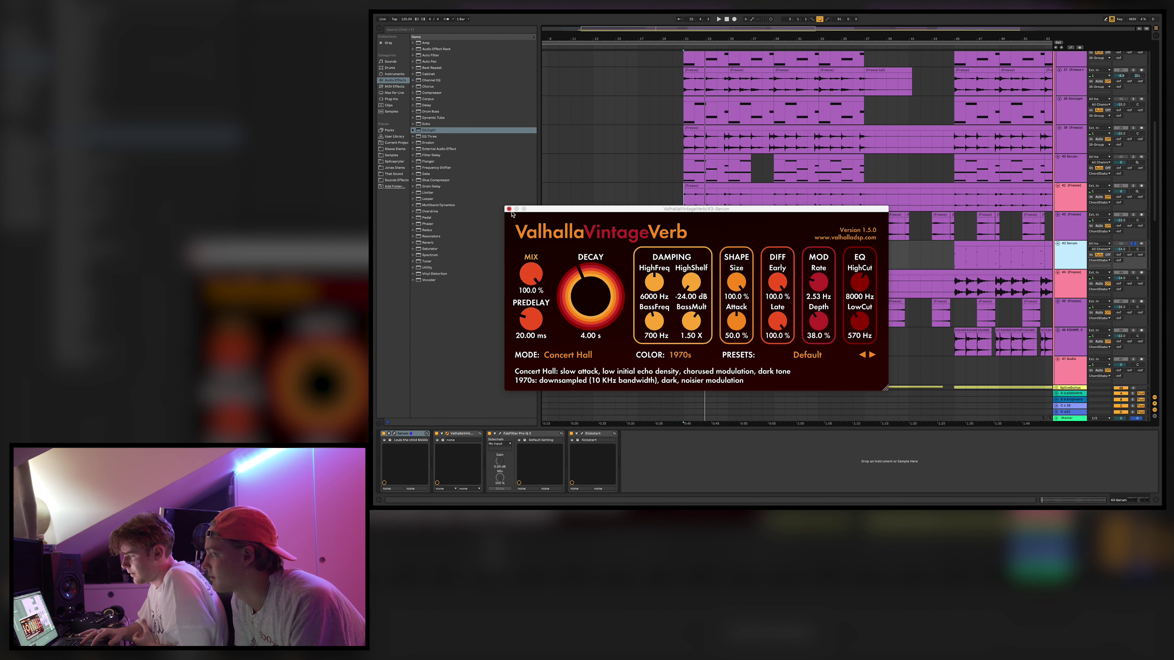
click(508, 209)
Play the lower Serum track and add the upper pink frozen track to the solo to hear them together.
key(space)
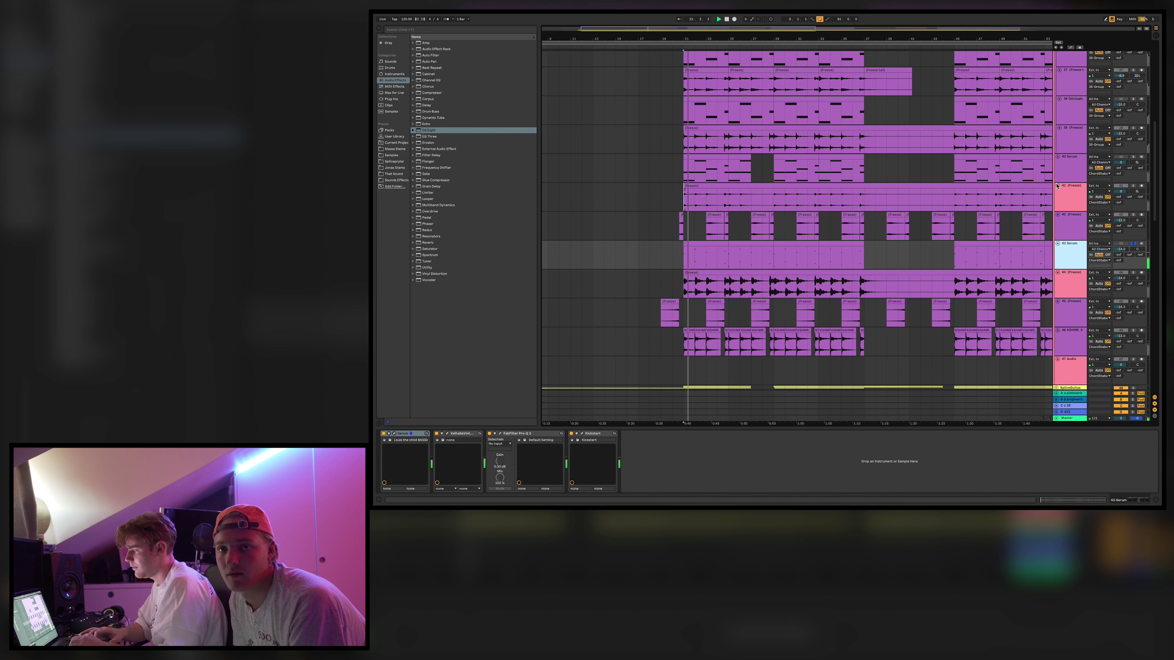
click(1132, 186)
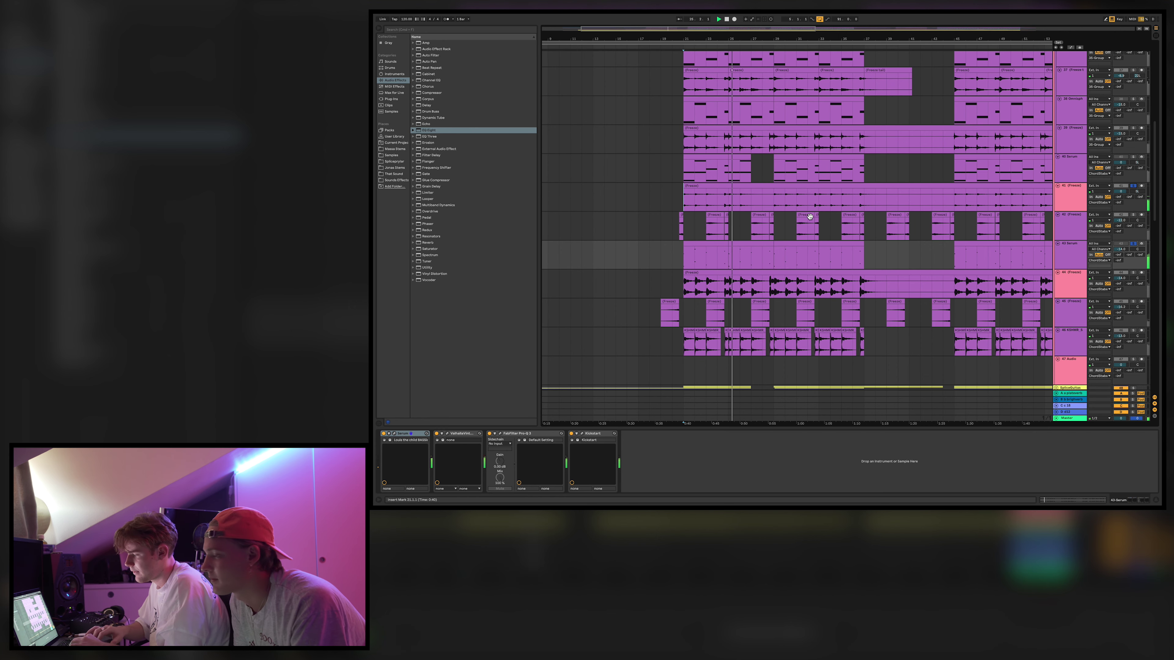
scroll(855, 194, down, 2)
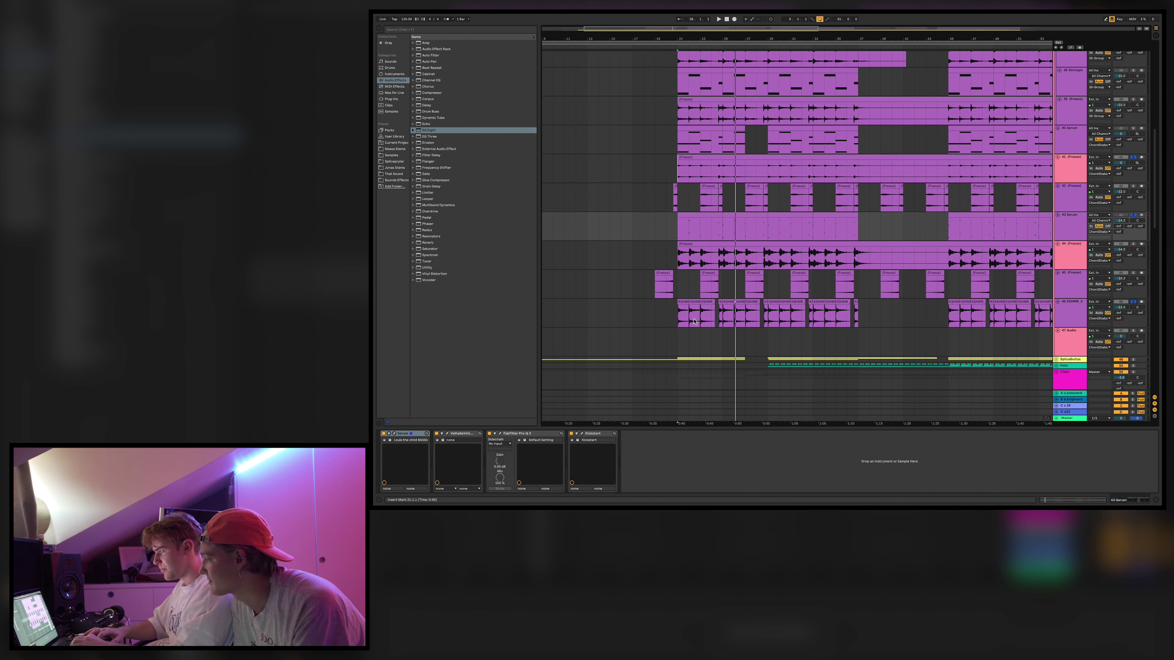
Select the KSHMR synth shot audio track, solo it and play it from the start of its clips.
click(678, 318)
click(1075, 305)
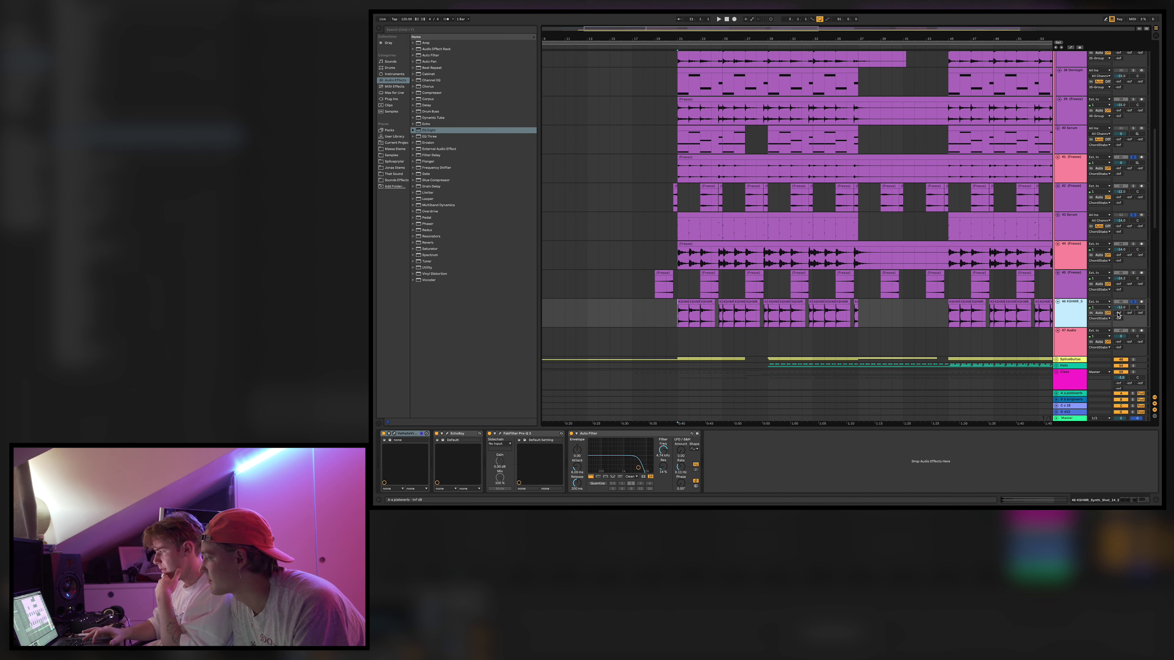
click(1131, 303)
key(space)
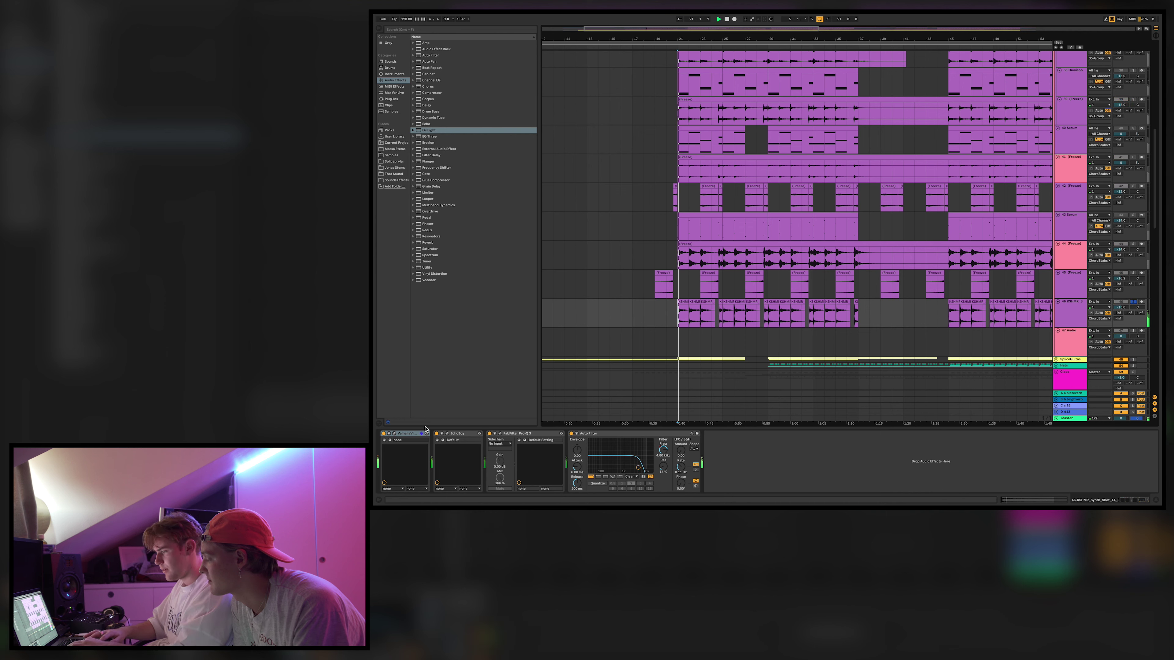
Check the reverb and EchoBoy delay on the synth shot track during playback, then close the plug-in windows.
click(409, 434)
click(455, 434)
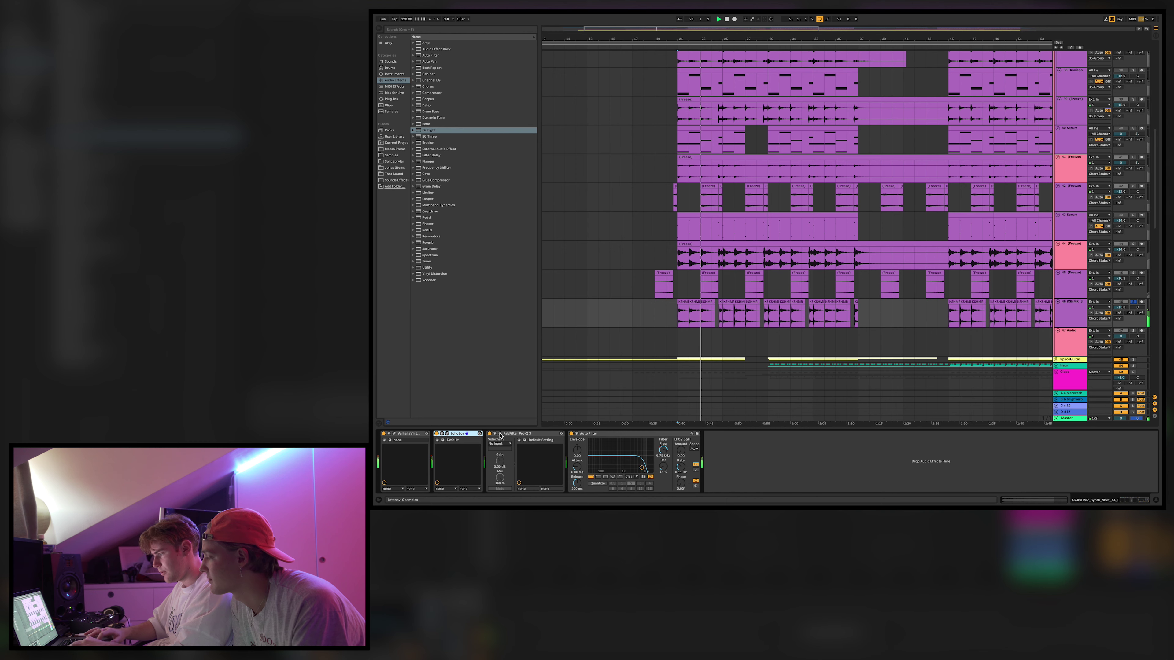
key(super+w)
key(space)
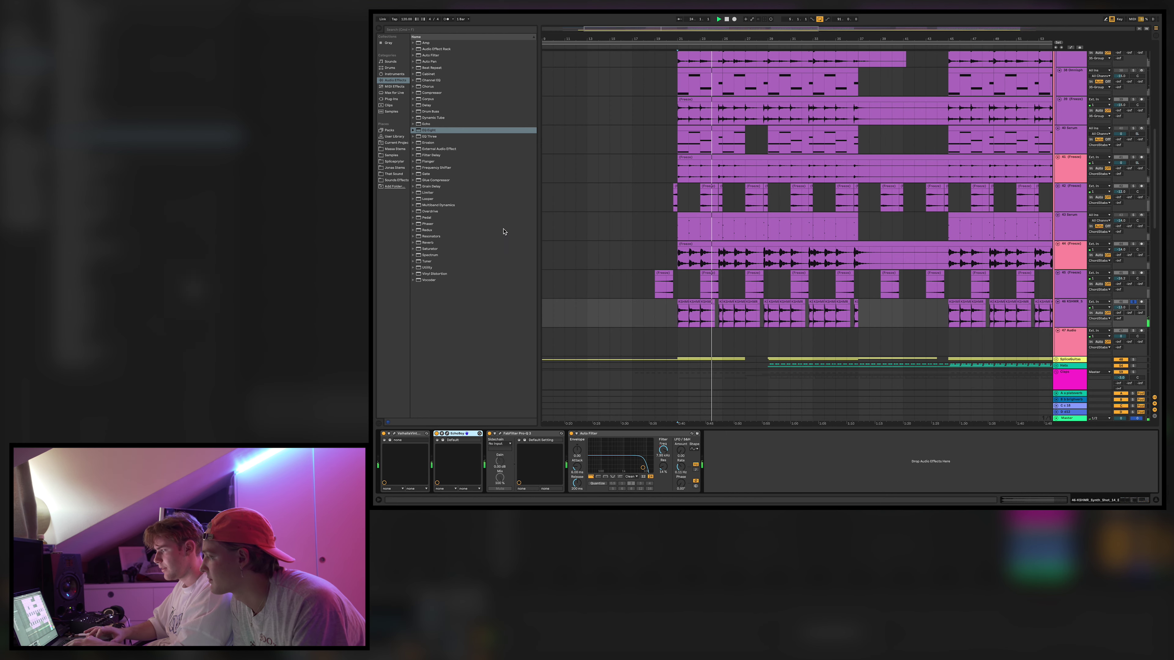
Open a synth shot clip to examine its sample waveform, then hide the clip detail again.
double_click(684, 307)
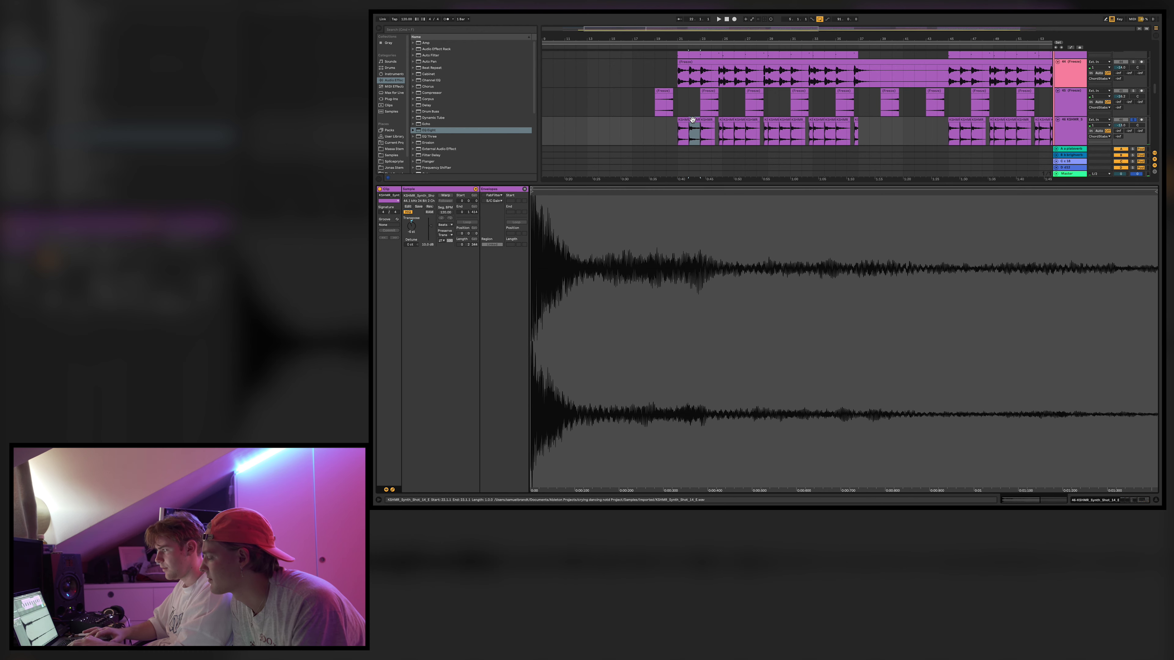
click(706, 121)
key(super+alt+l)
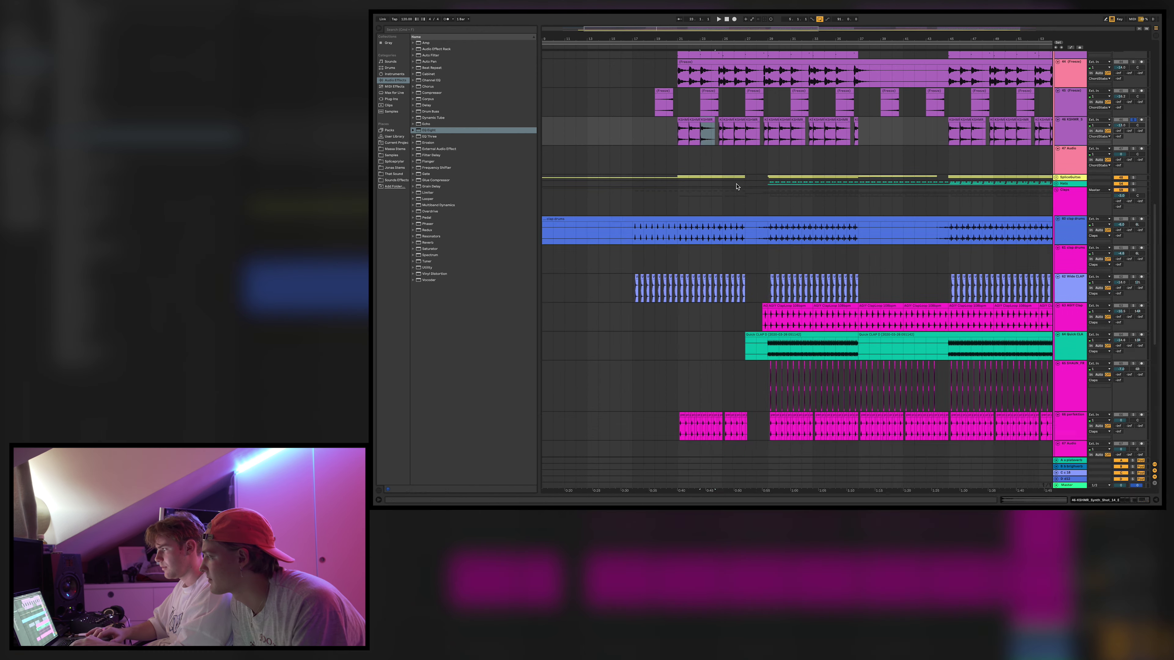
Add the lower pink frozen chord track to the solo and play the soloed chord layers together.
scroll(736, 185, up, 5)
super+click(1133, 167)
key(space)
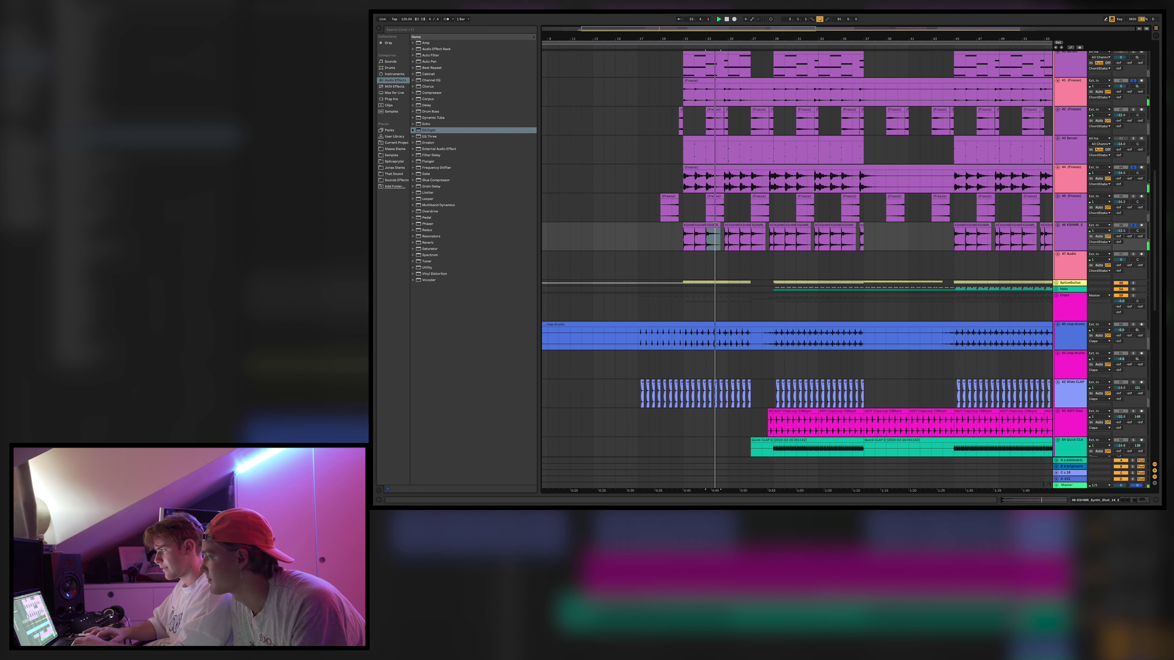
scroll(766, 155, up, 4)
scroll(766, 155, up, 5)
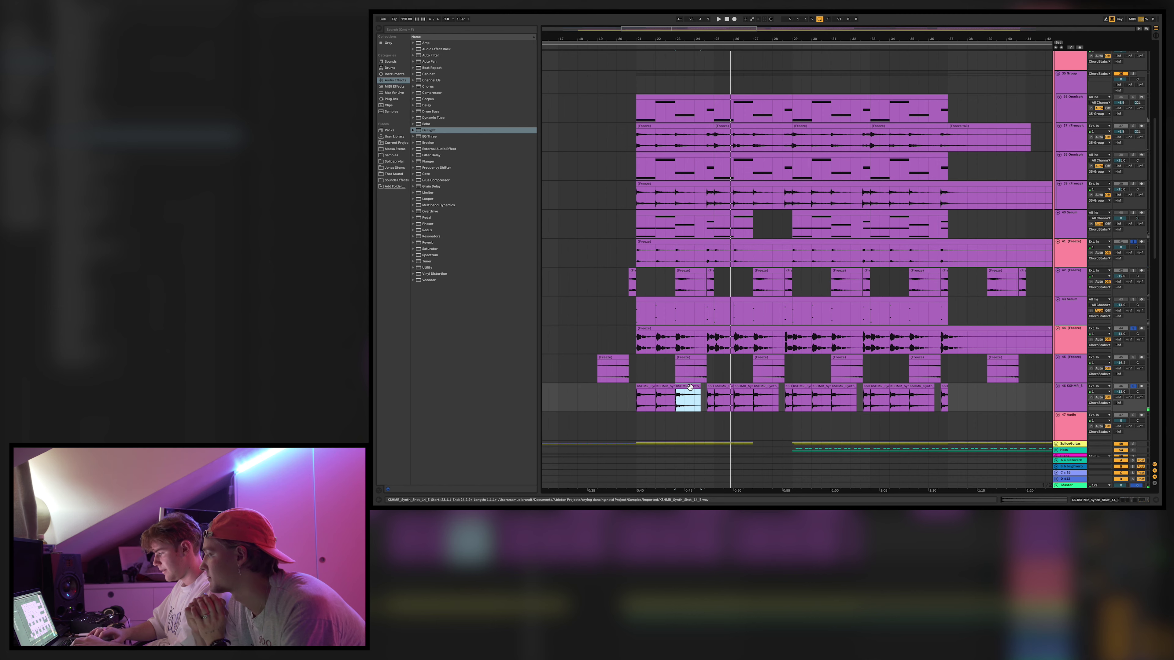
Solo only the frozen track directly above the synth shots and play it from its second clip.
click(1133, 339)
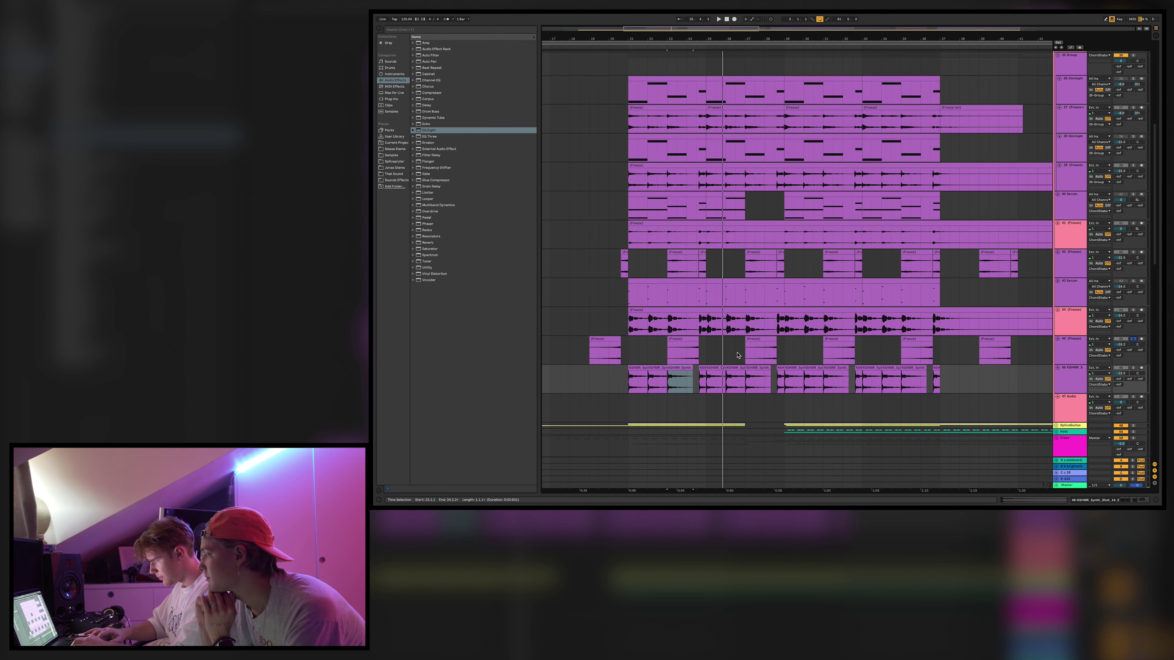
click(668, 349)
key(space)
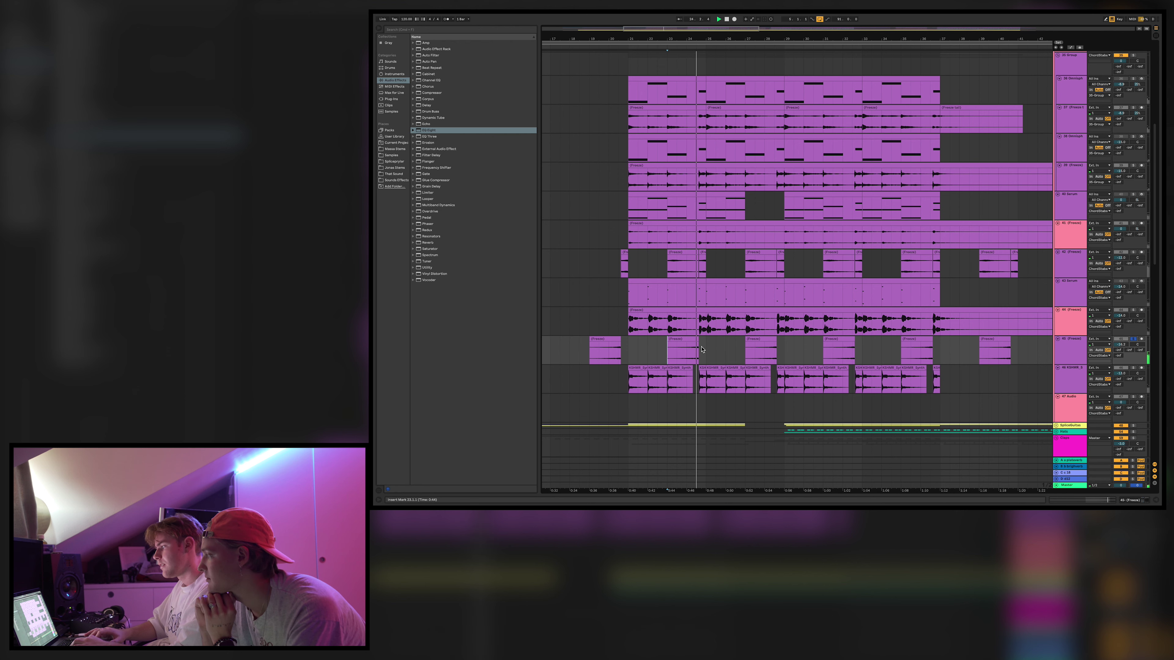
Move the soloed frozen track above the lower Serum track, solo the similar frozen track above it too, and play both.
drag(1072, 351, 1071, 278)
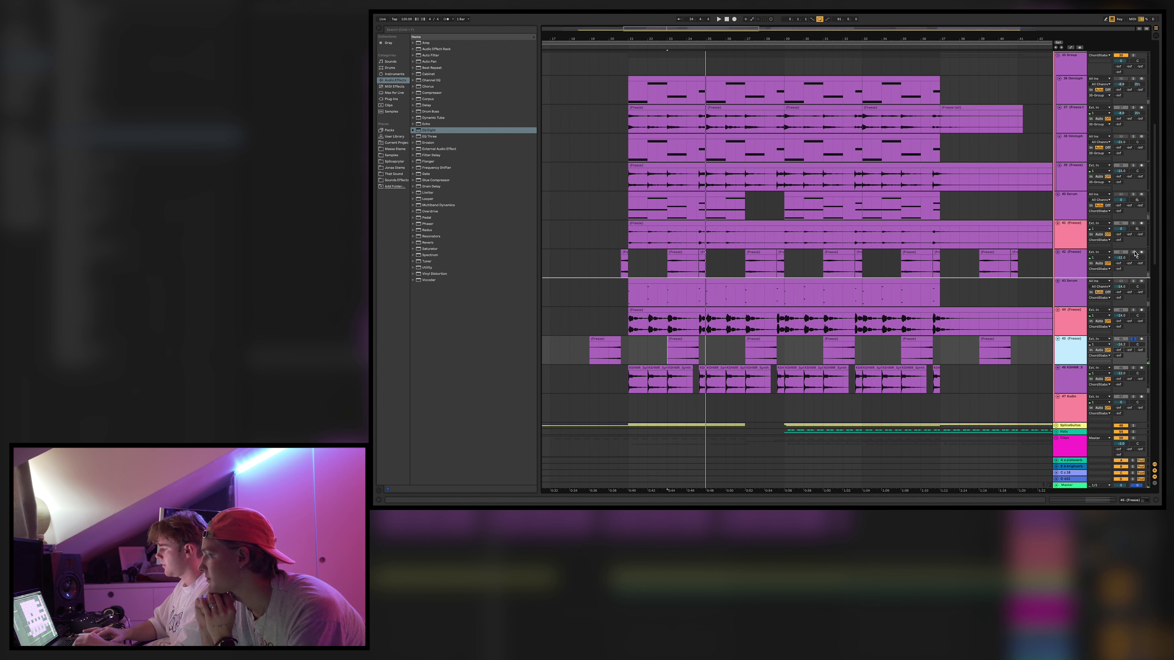
super+click(1133, 253)
key(space)
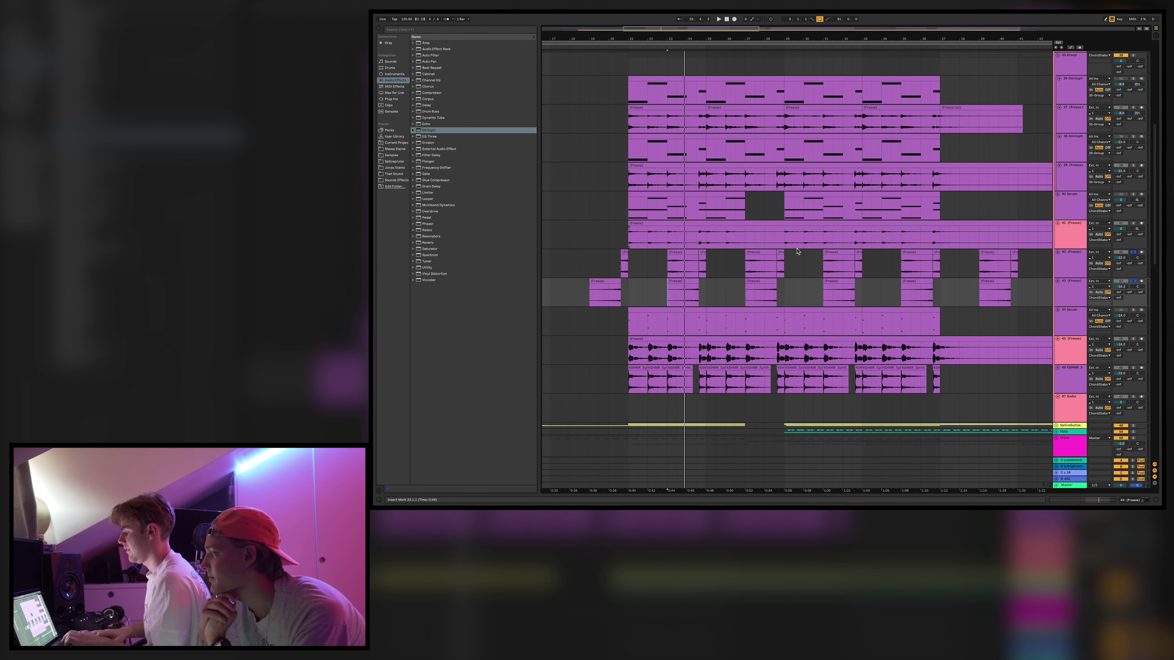
click(663, 271)
key(space)
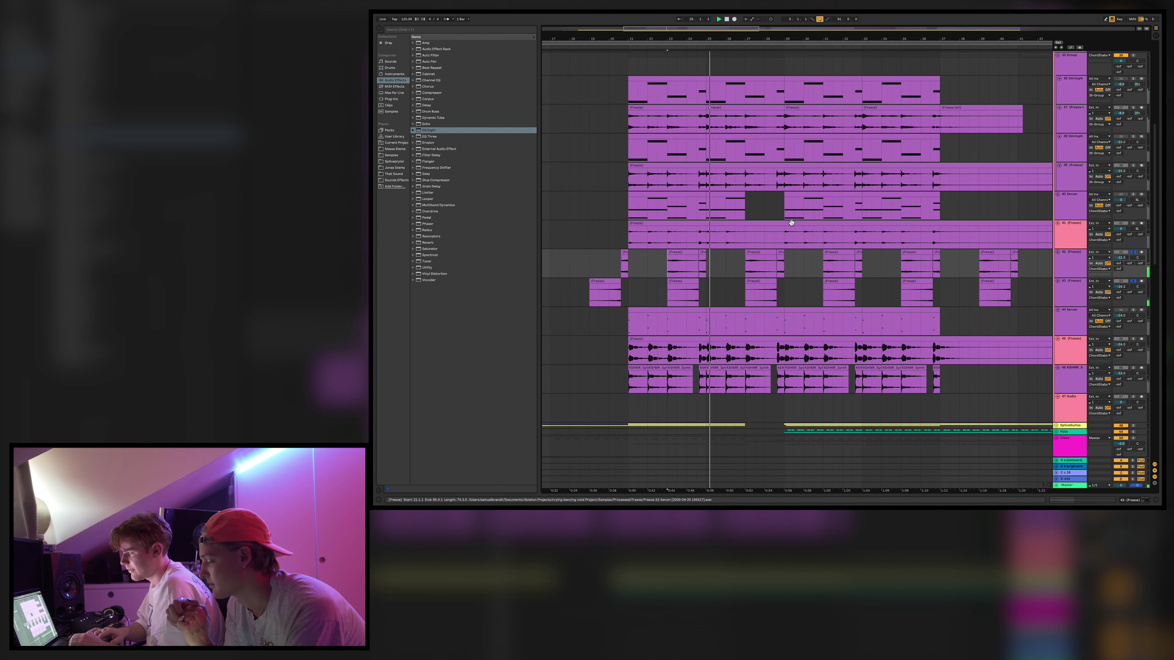
Fold the ChordShake group and solo the lowest magenta frozen bass track to hear it.
scroll(791, 222, up, 1)
click(1133, 80)
scroll(1132, 82, up, 10)
click(1055, 315)
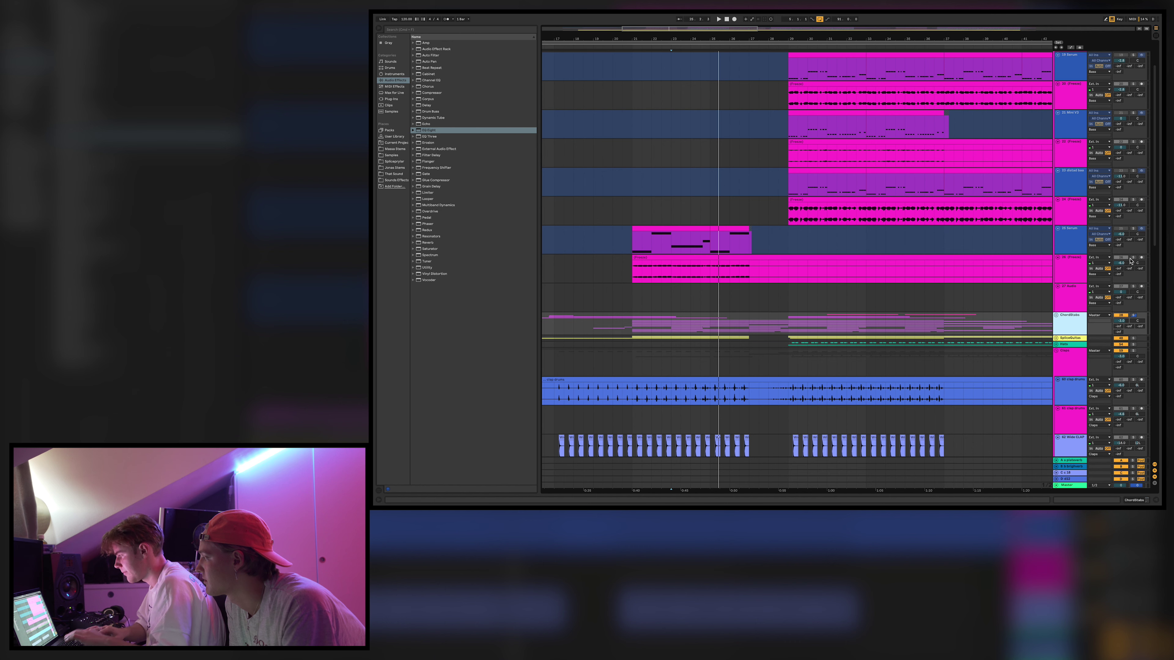
click(1132, 257)
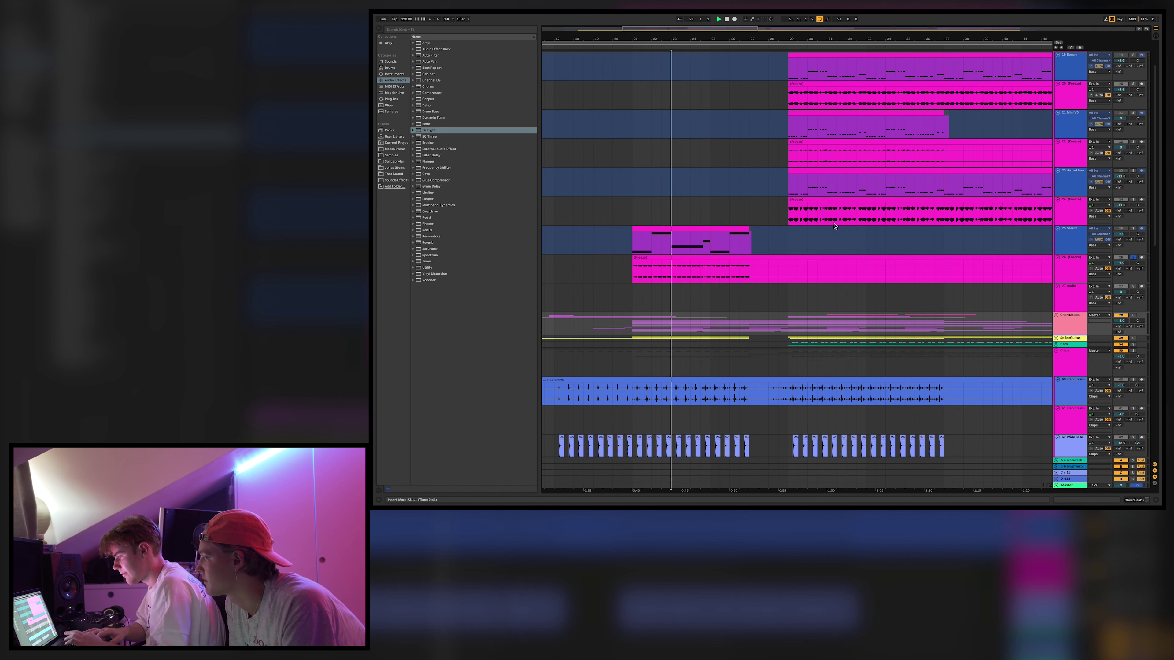
Unfreeze the Serum track above the soloed bass track and open its Serum synth to examine the bass preset.
click(926, 252)
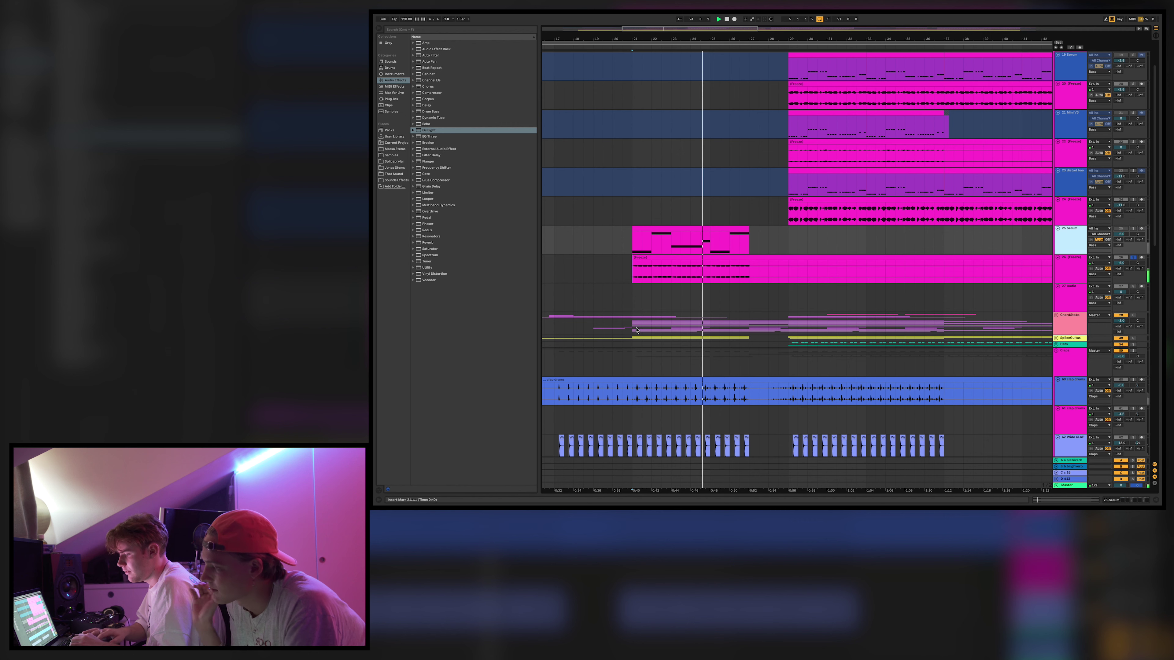
double_click(1067, 234)
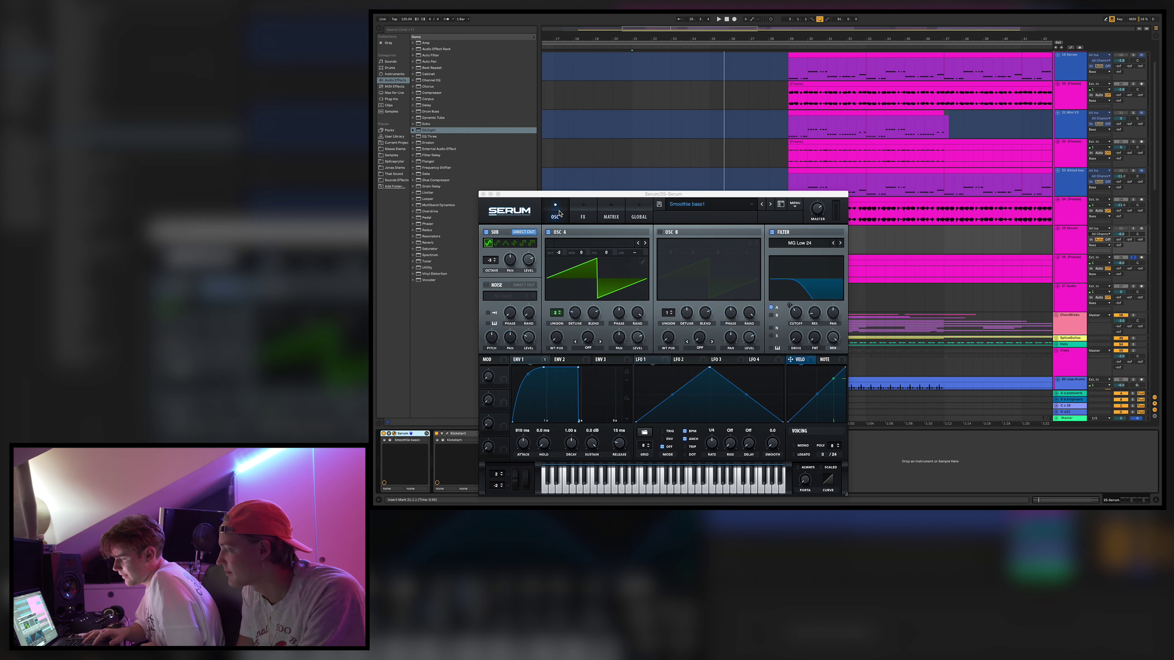
drag(513, 196, 514, 147)
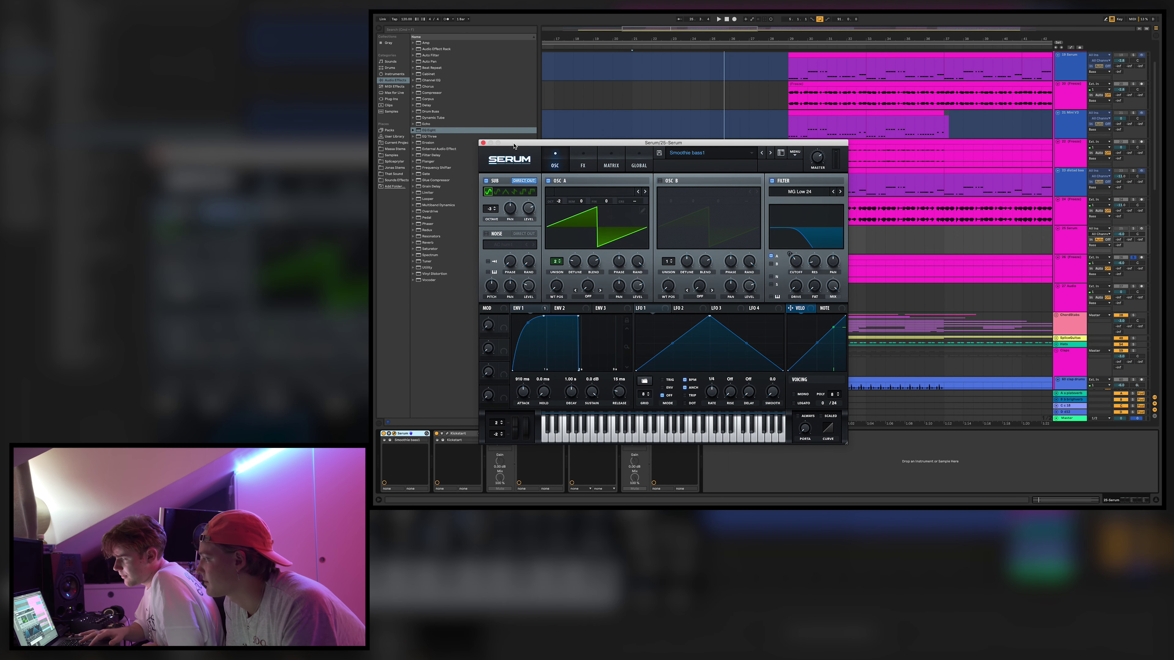
click(483, 143)
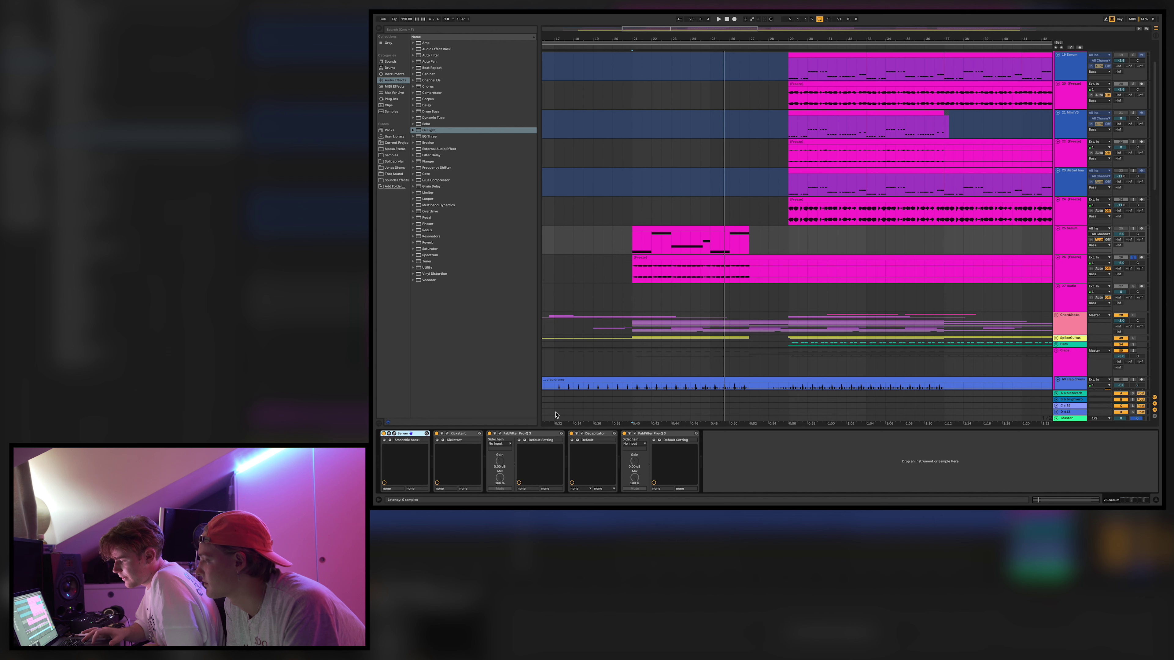
Check the first FabFilter Pro-Q 3, the Decapitator saturation and the second Pro-Q 3 on the Serum bass track.
click(500, 434)
click(499, 213)
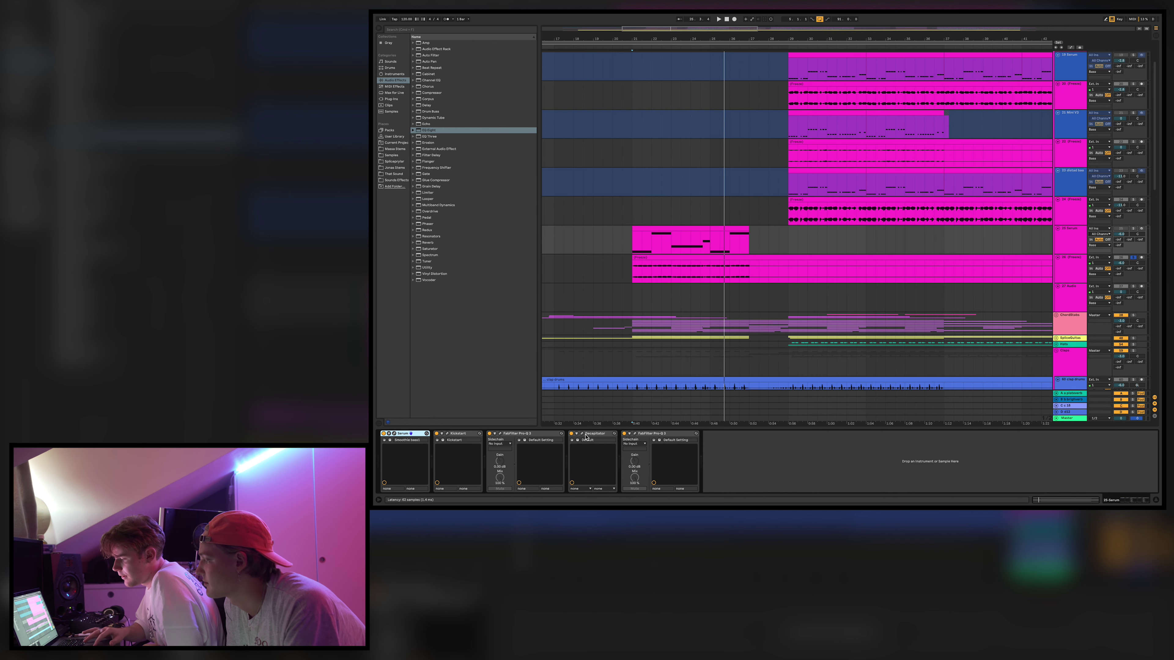
key(super+alt+p)
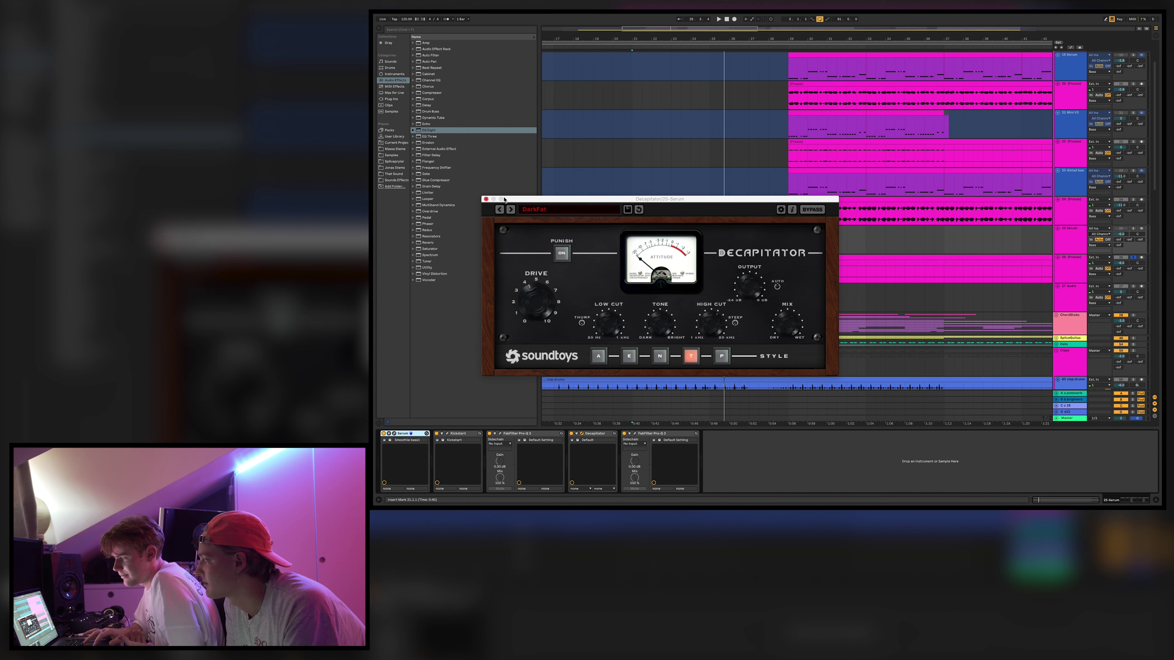
drag(512, 201, 512, 193)
click(635, 434)
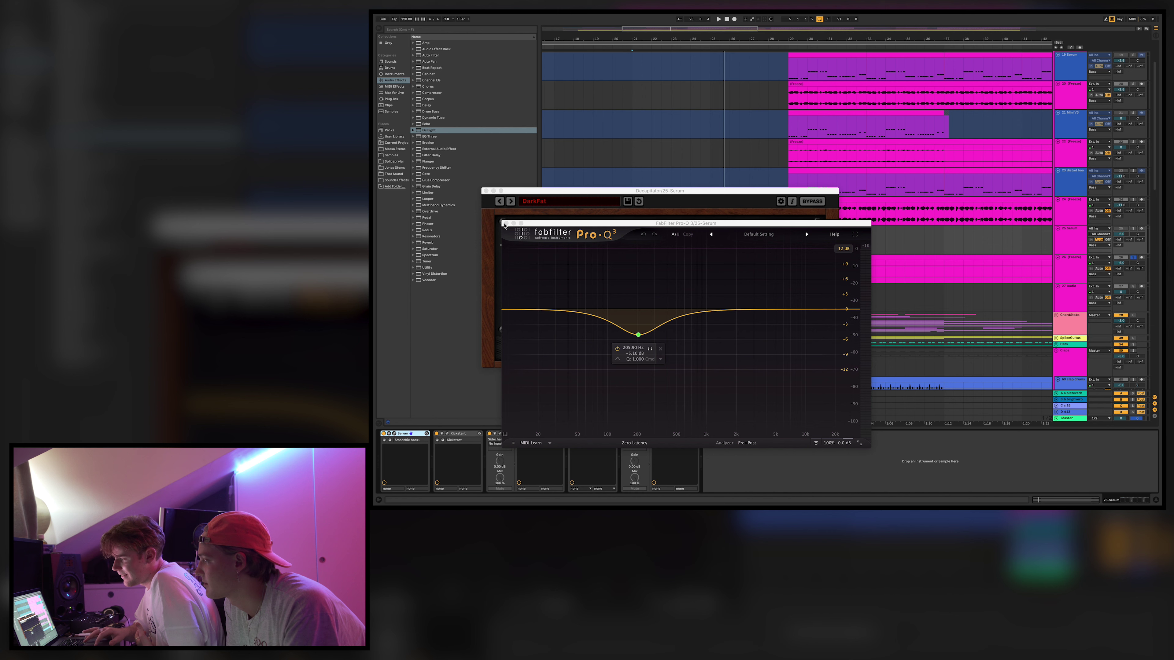
Close the Pro-Q 3 and Decapitator windows and fold the bass group.
click(504, 223)
click(485, 191)
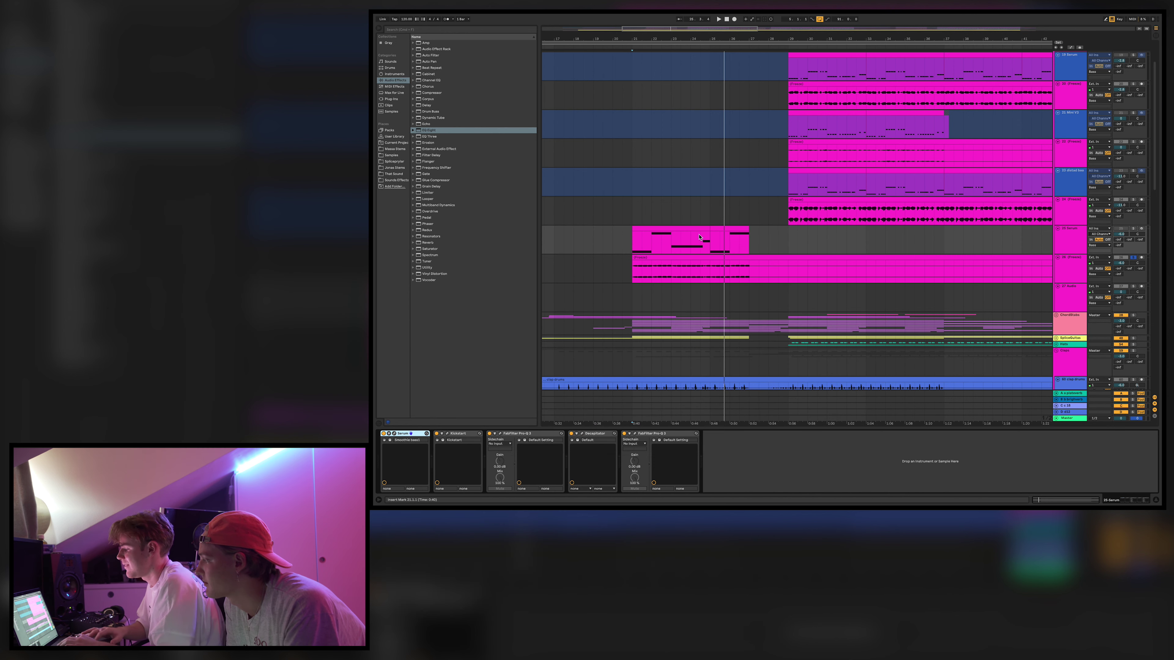
scroll(1029, 158, up, 3)
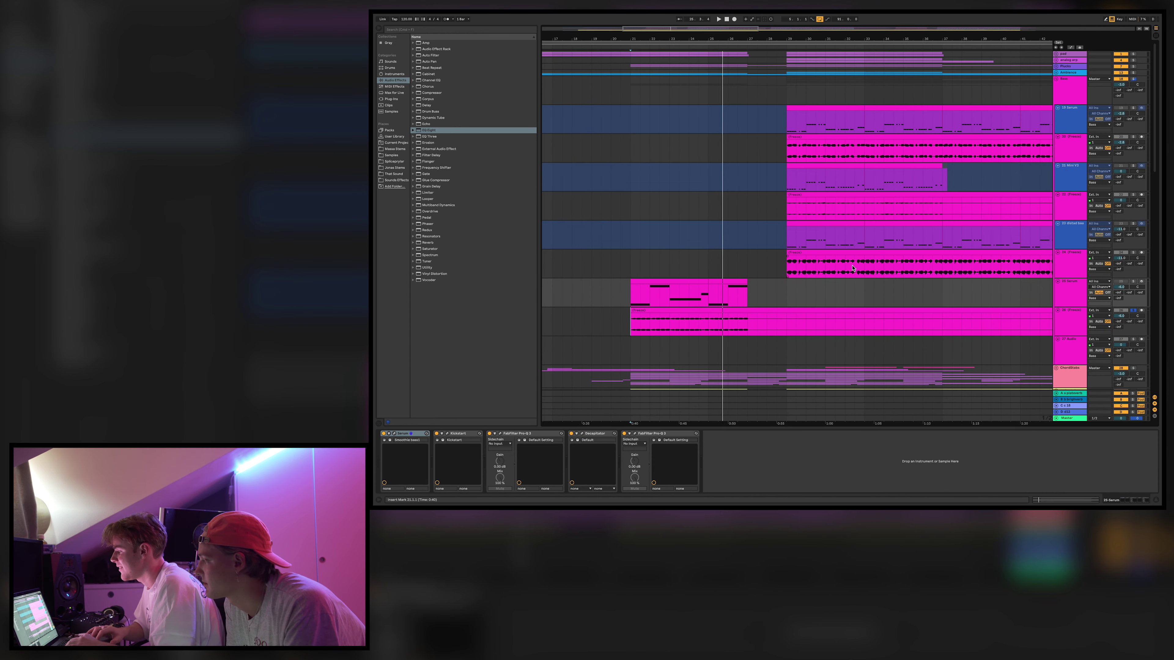
double_click(1069, 79)
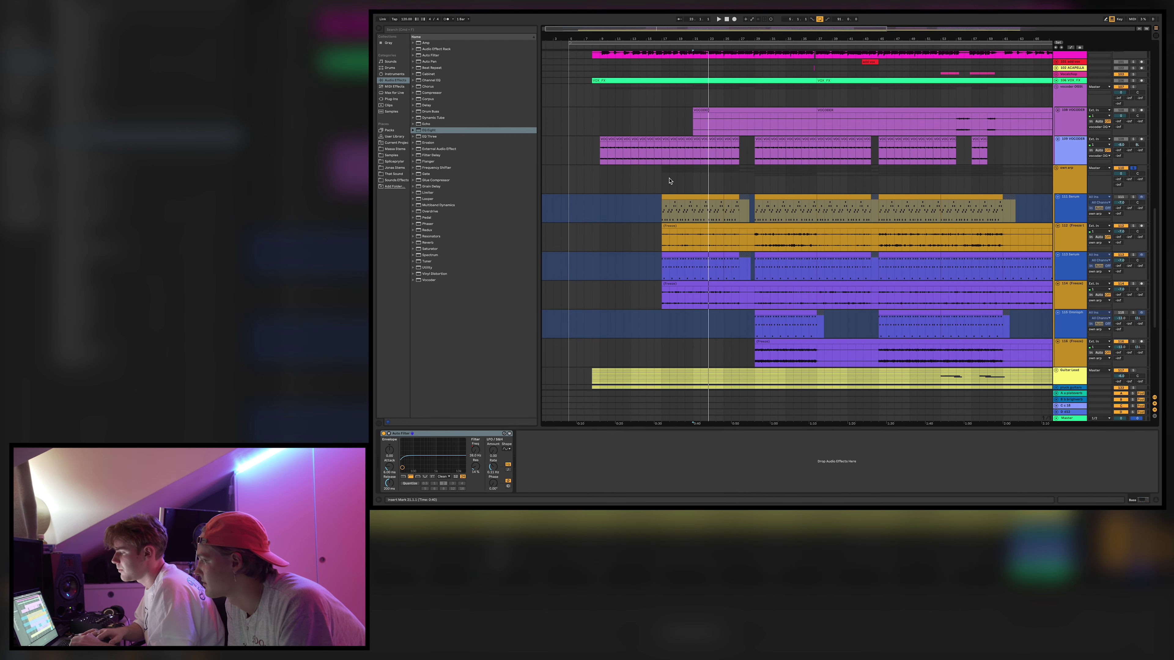
Play the soloed orange arp group from its first clips and unfreeze its topmost Serum track.
click(670, 181)
key(space)
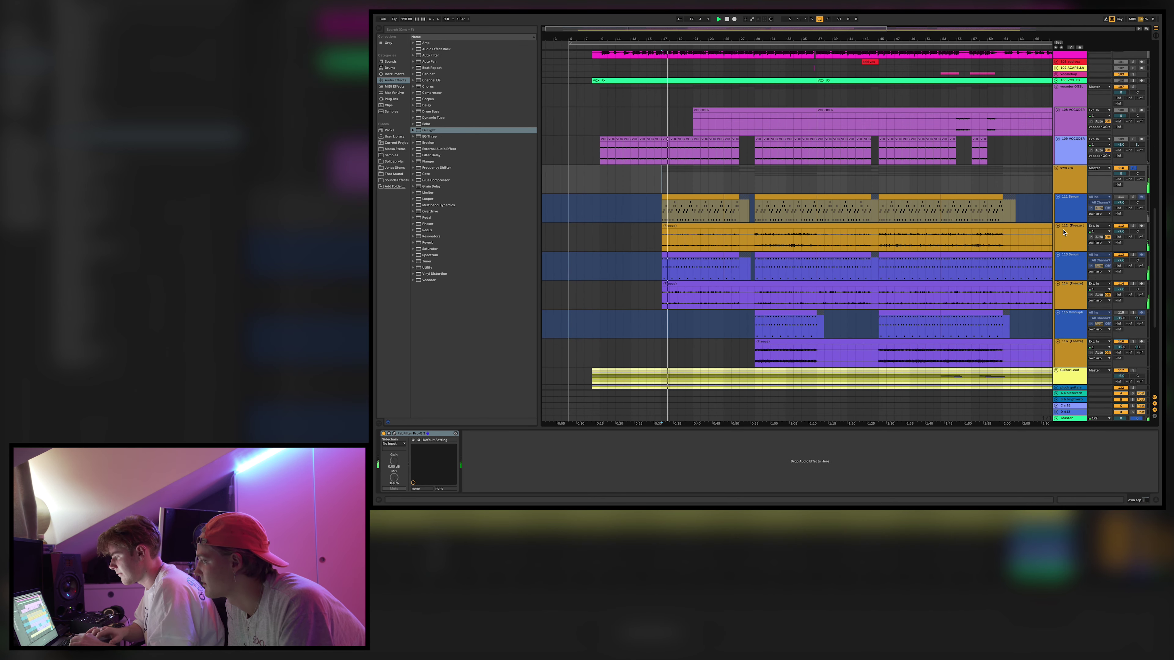
scroll(1063, 231, down, 2)
right_click(1067, 175)
click(1081, 213)
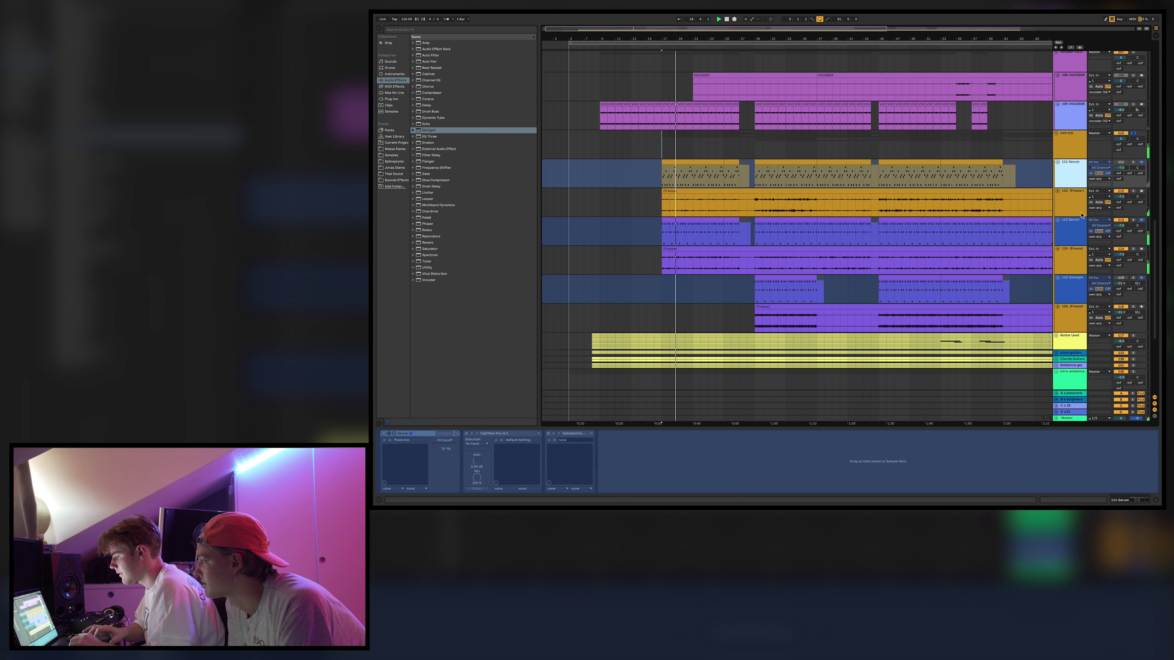
Open the unfrozen track's Serum synth to examine the Pluck Arp preset's oscillators, filter and LFO, and close it.
click(397, 435)
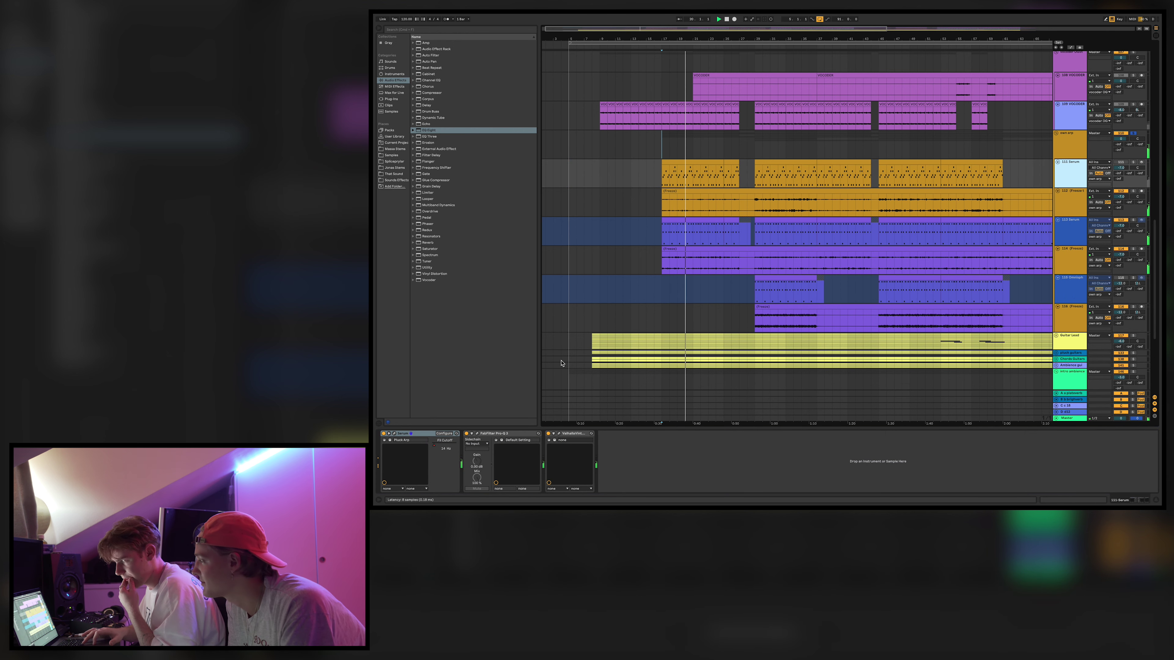
key(super+alt+p)
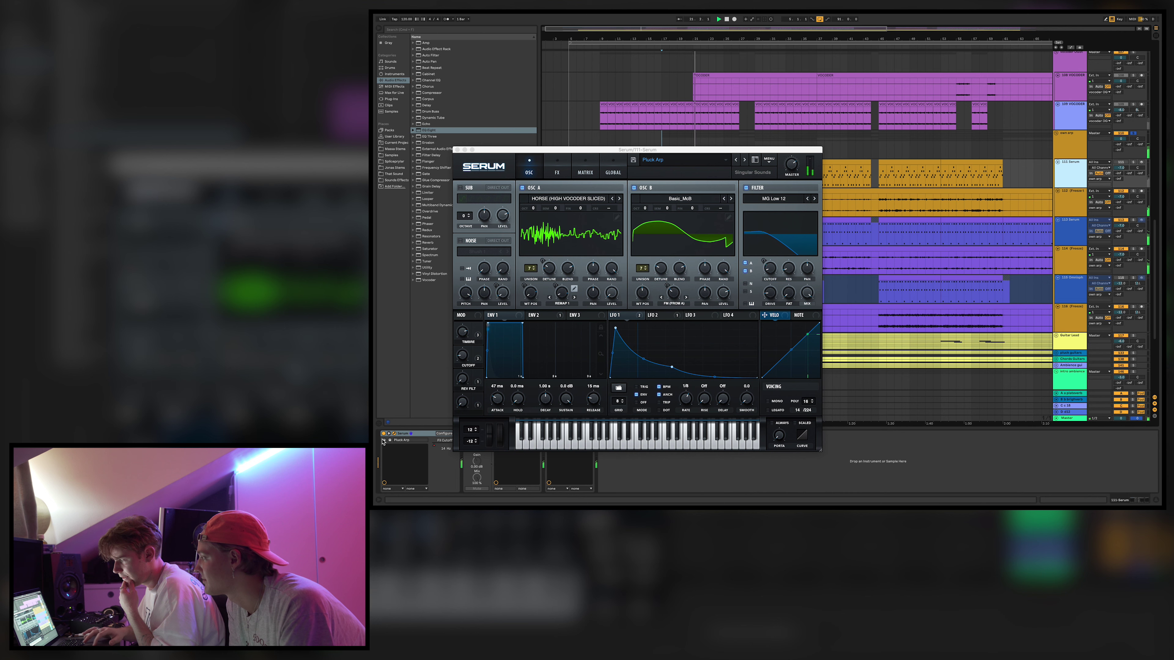
click(459, 150)
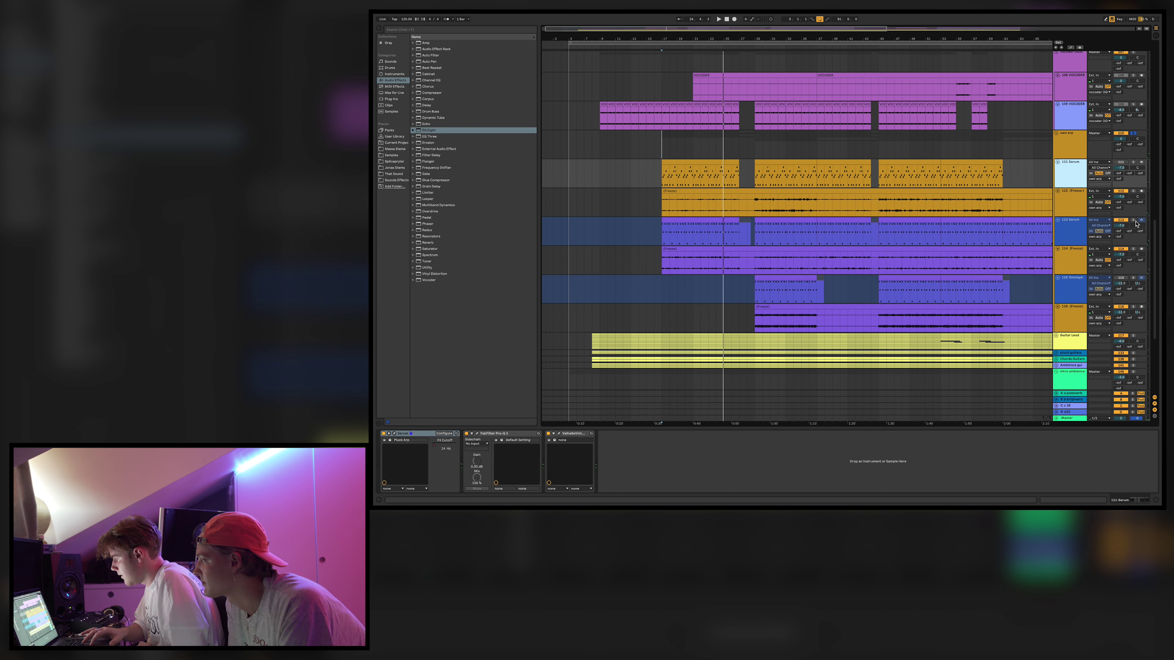
Unfreeze the second Serum track in the arp group, mute its frozen audio copy, and play the arp layers.
click(1120, 249)
click(1058, 226)
right_click(1058, 225)
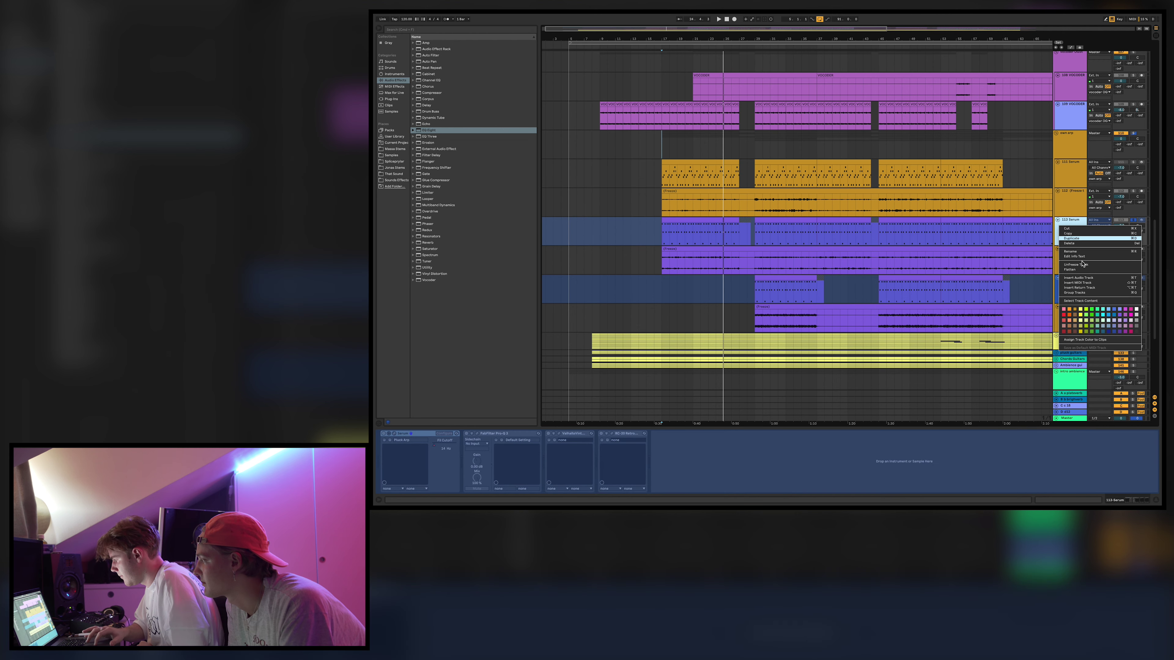
key(space)
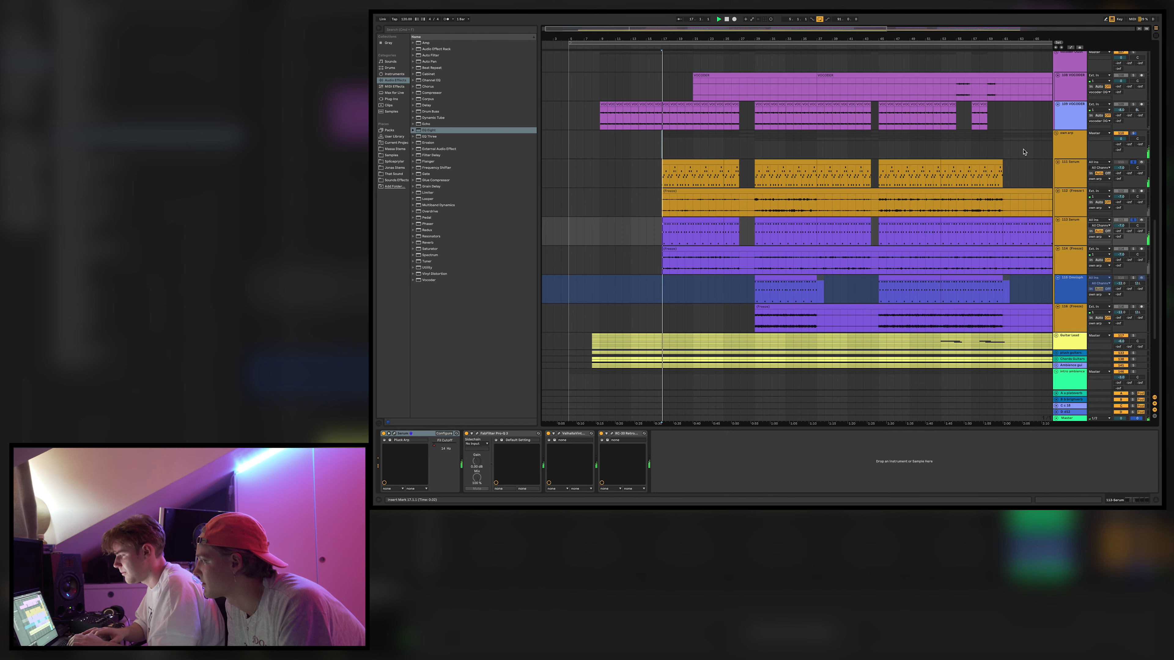
scroll(1026, 176, down, 2)
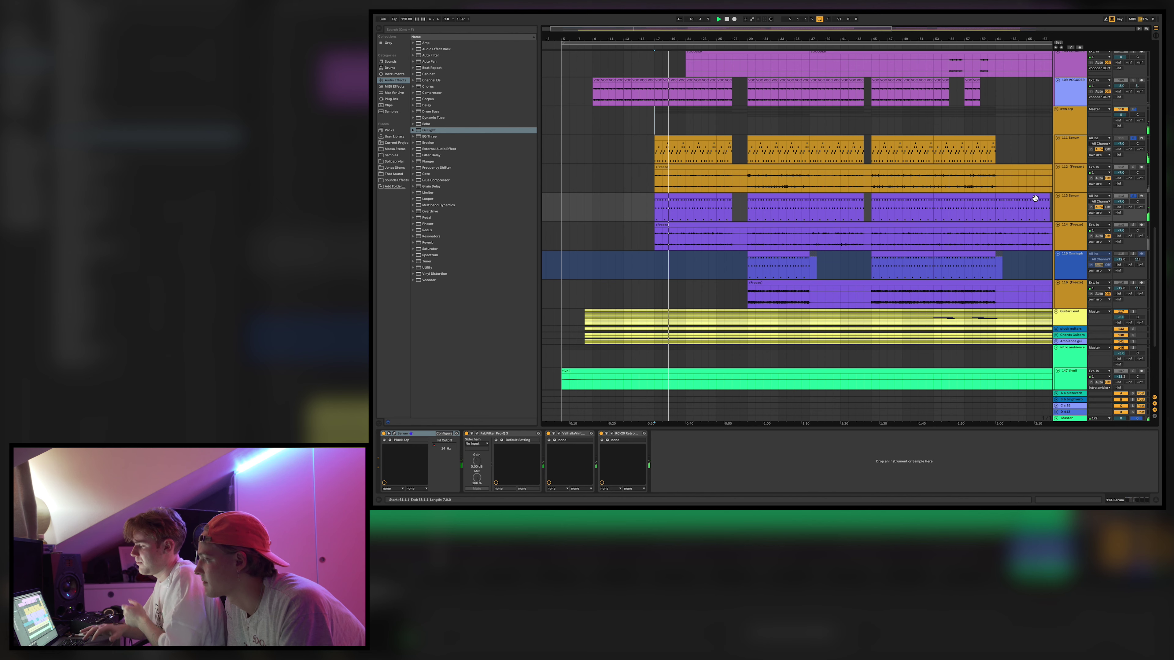
scroll(840, 242, down, 3)
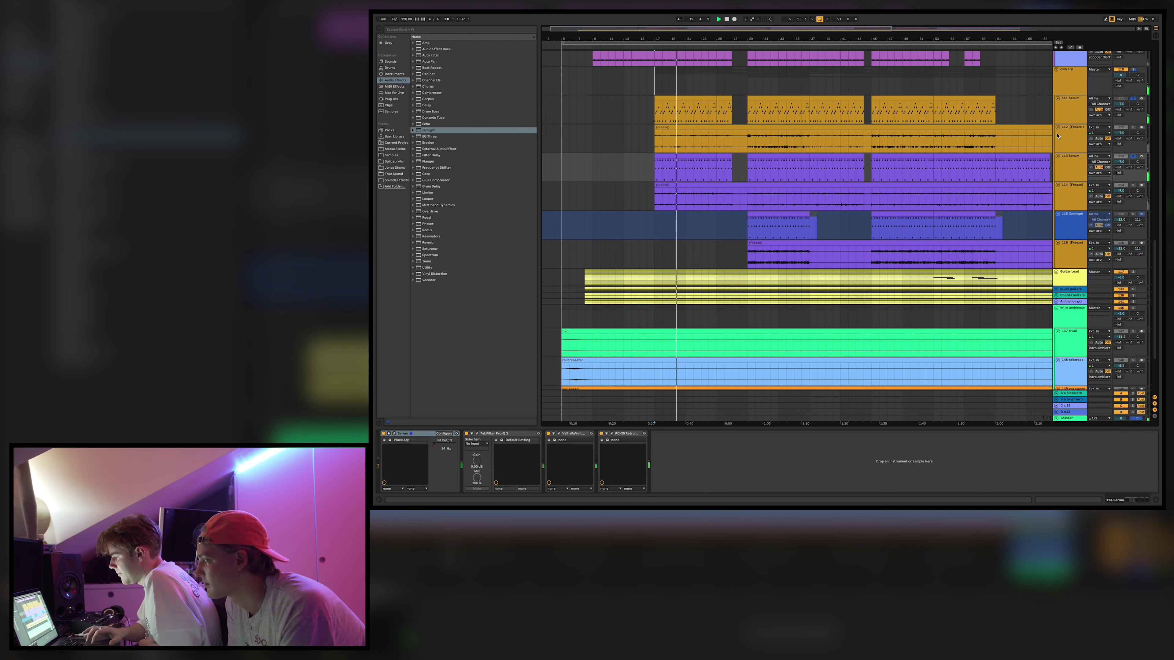
scroll(793, 201, down, 6)
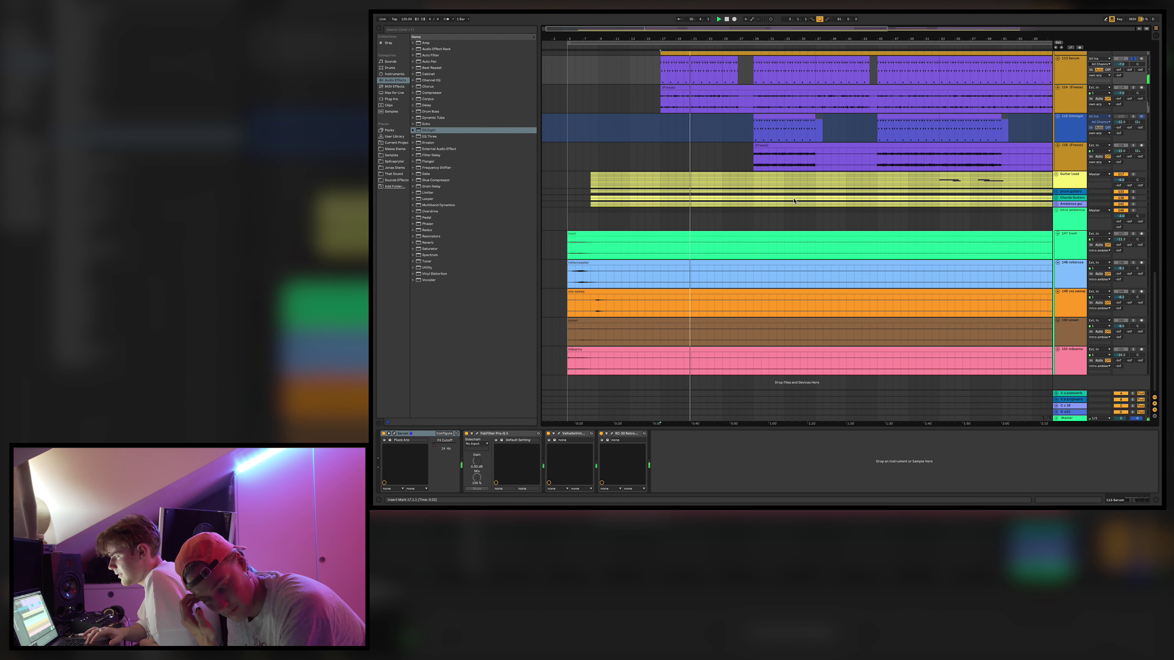
Play the soloed pink FX group from just before the first downlifter clips and look through its effect tracks.
scroll(793, 201, up, 10)
scroll(793, 201, up, 20)
key(space)
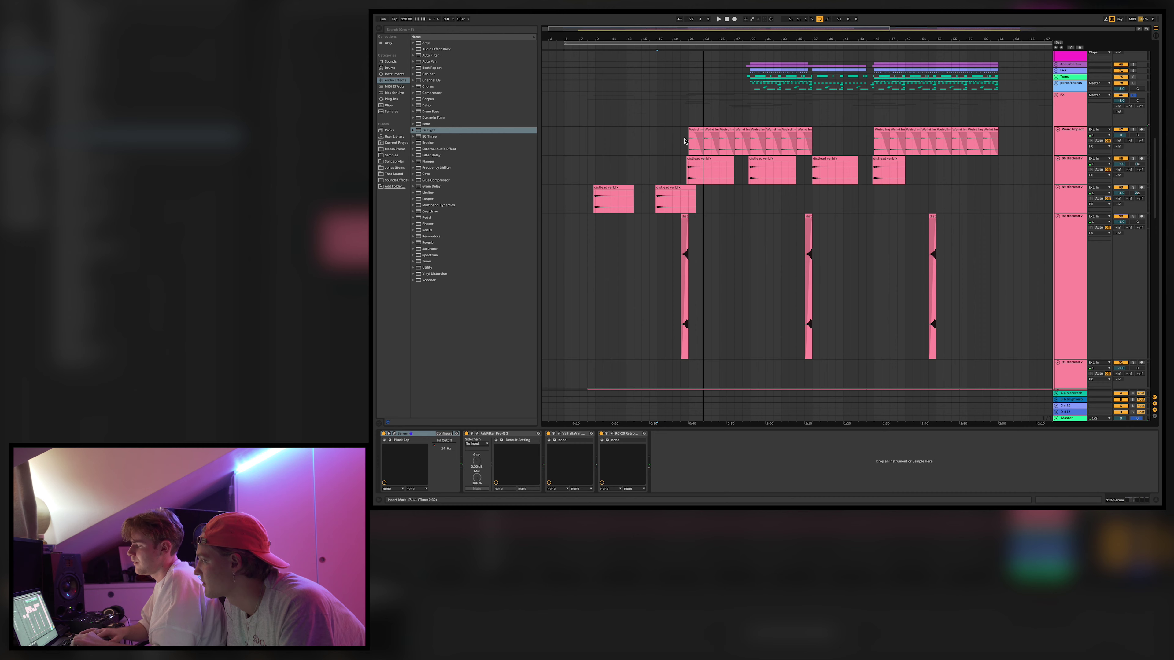
click(680, 141)
key(space)
scroll(744, 165, down, 6)
scroll(780, 181, down, 3)
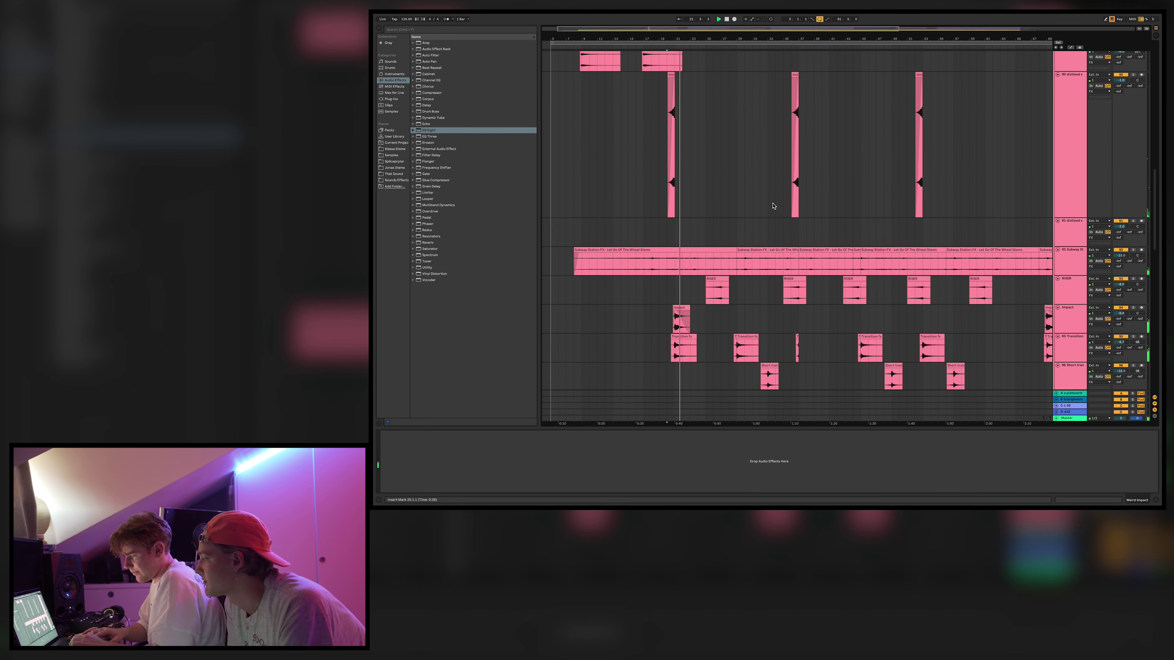
scroll(772, 205, down, 10)
scroll(772, 206, up, 6)
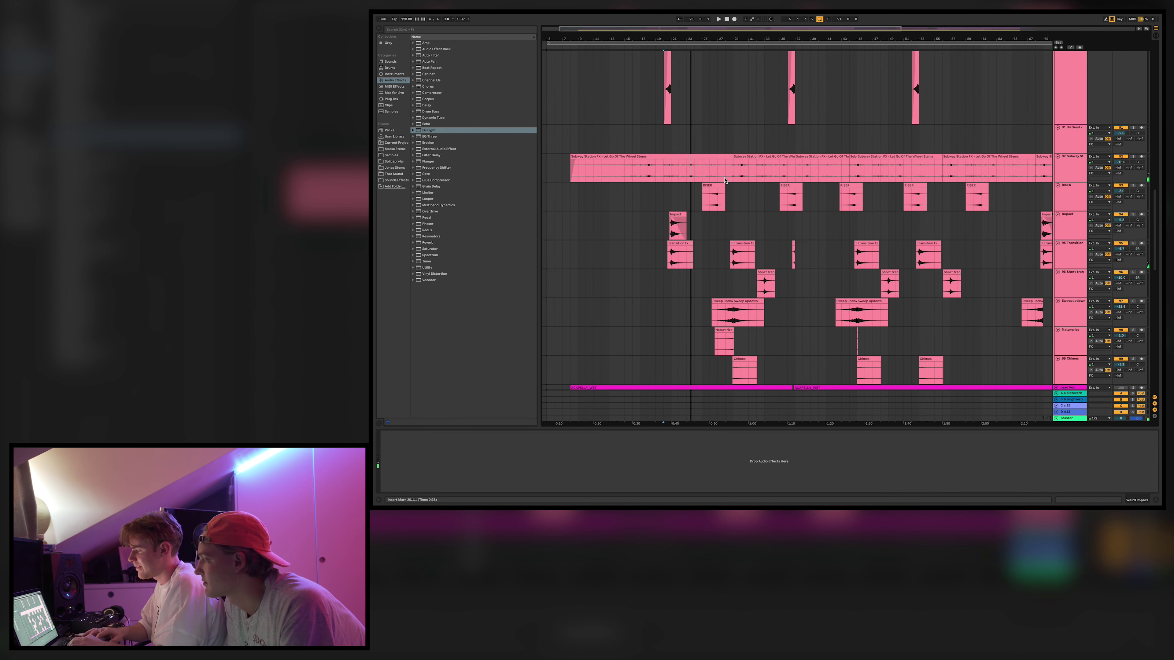
Fold the pad group and the claps group.
scroll(725, 180, up, 15)
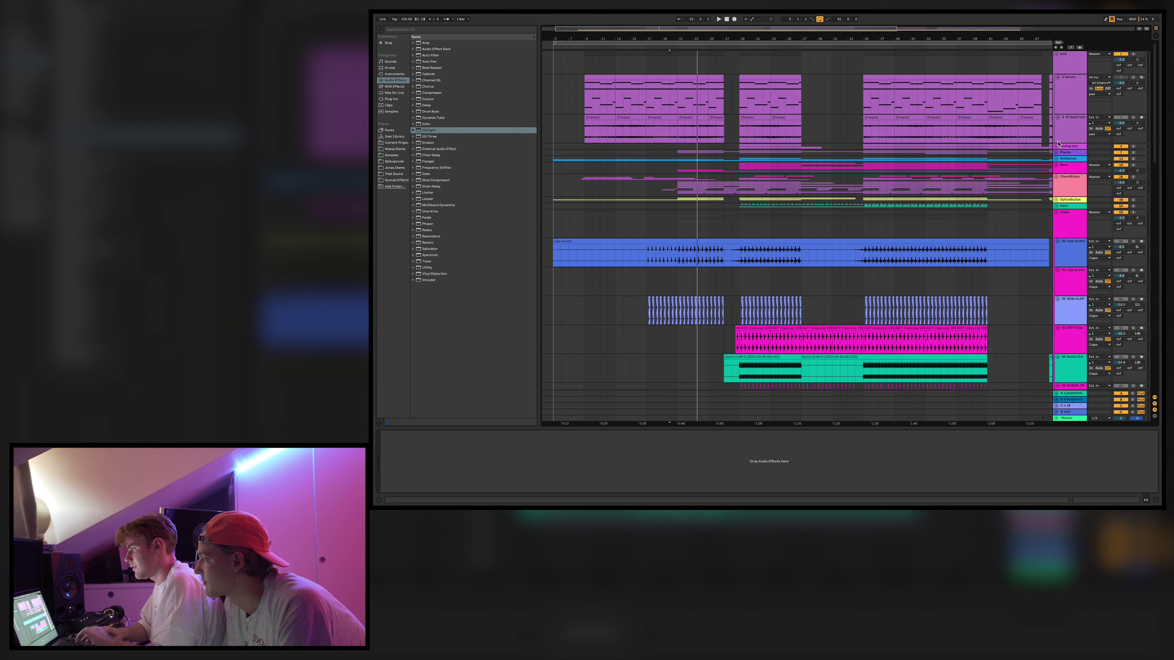
click(1057, 54)
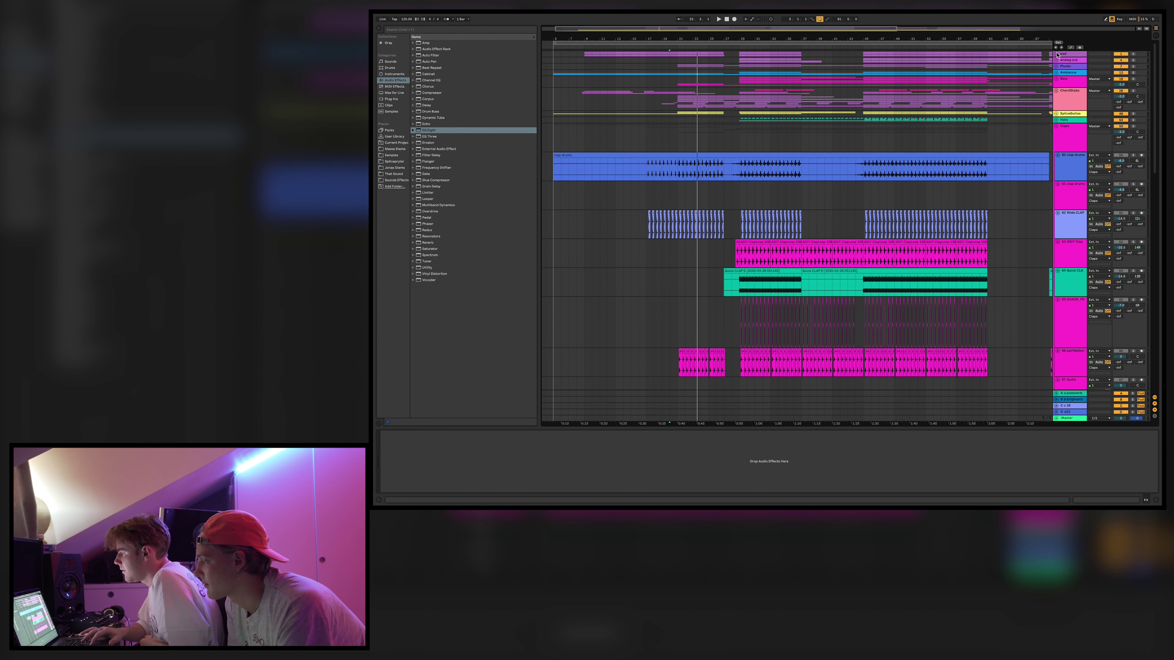
click(1056, 127)
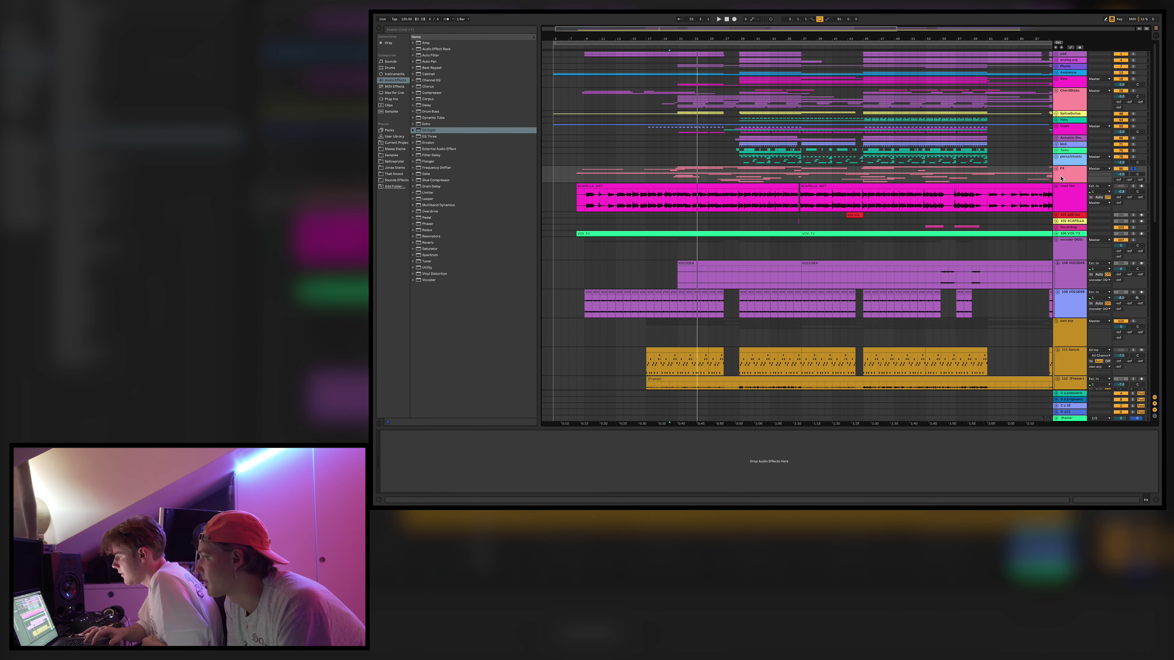
Unfold the SpliceGuitar group and its nested group, and play the soloed guitar loops.
click(1057, 114)
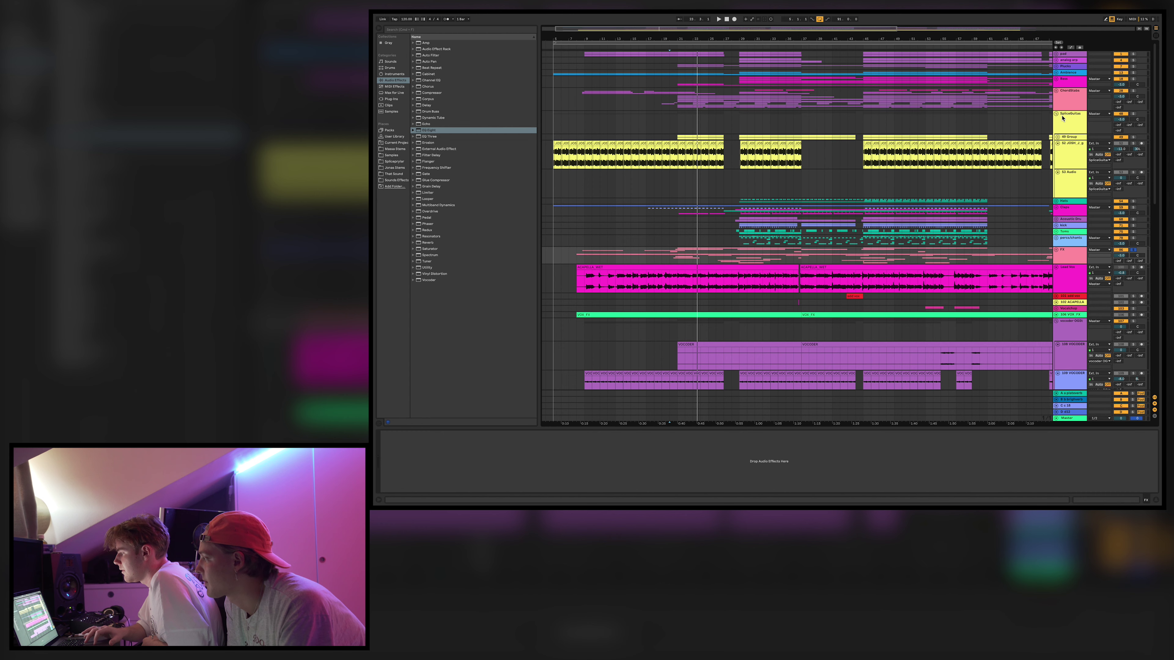
click(1064, 138)
key(Right)
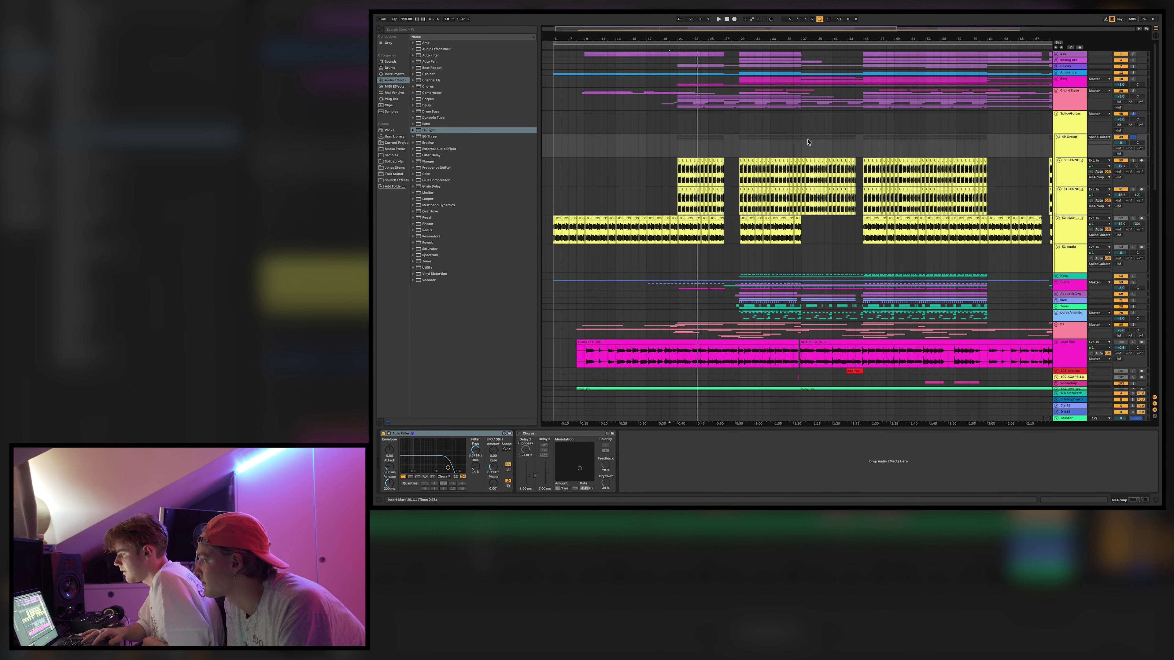
key(space)
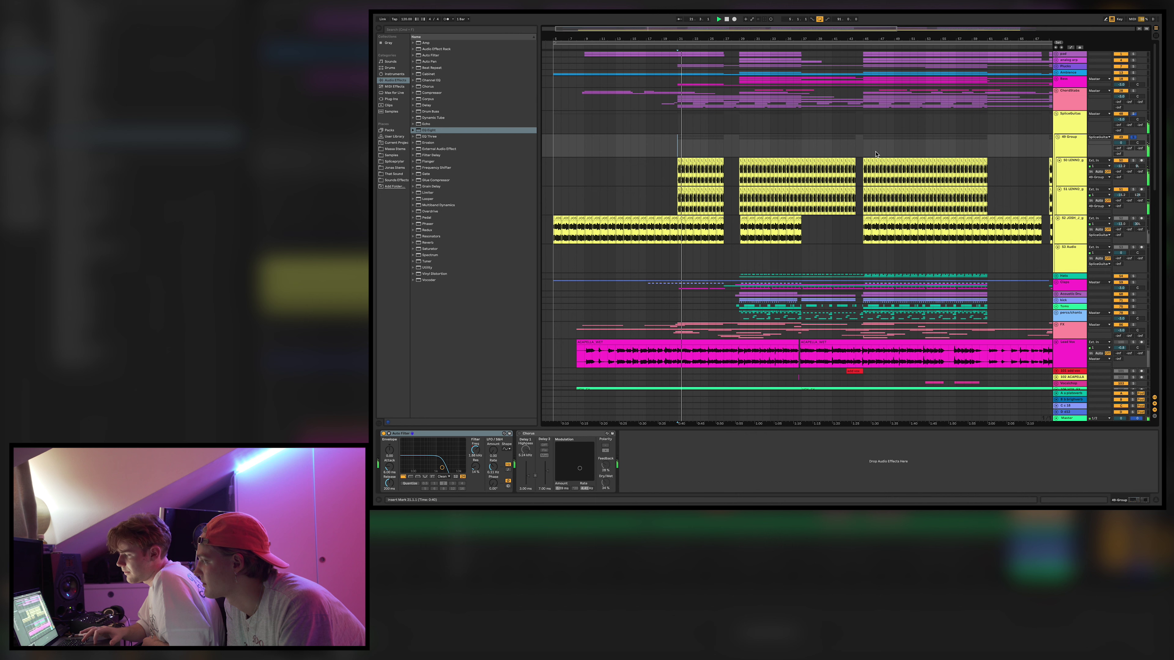
Check the effect chain on the upper guitar loop in the nested group and fold the SpliceGuitar group.
click(1071, 177)
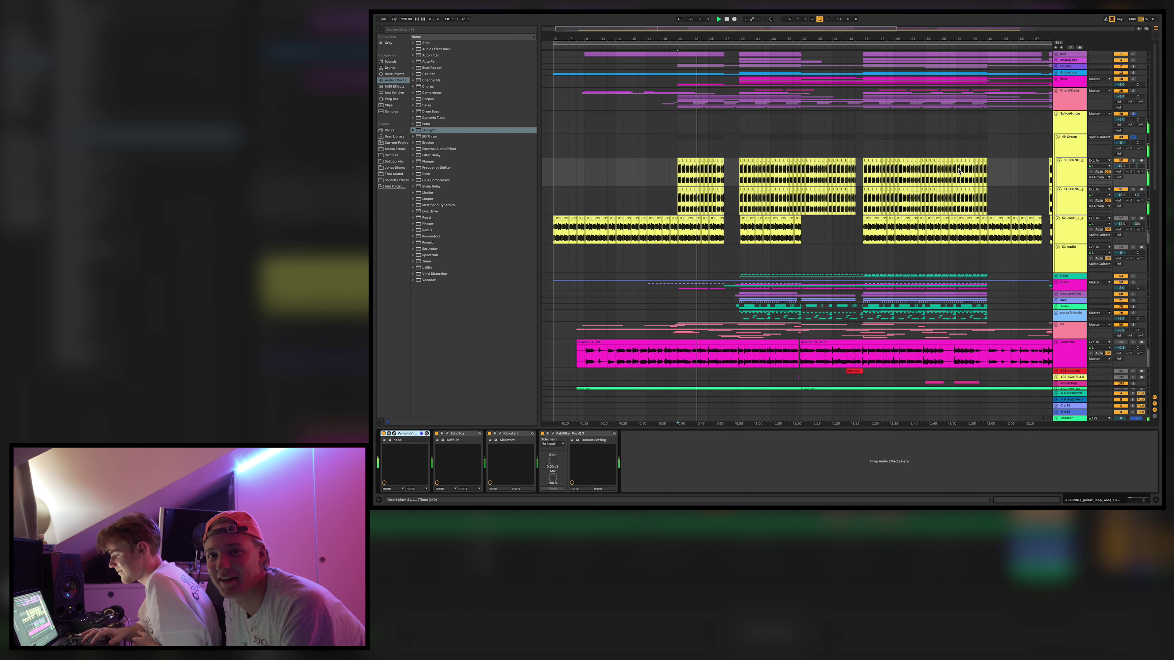
click(1071, 138)
click(1079, 170)
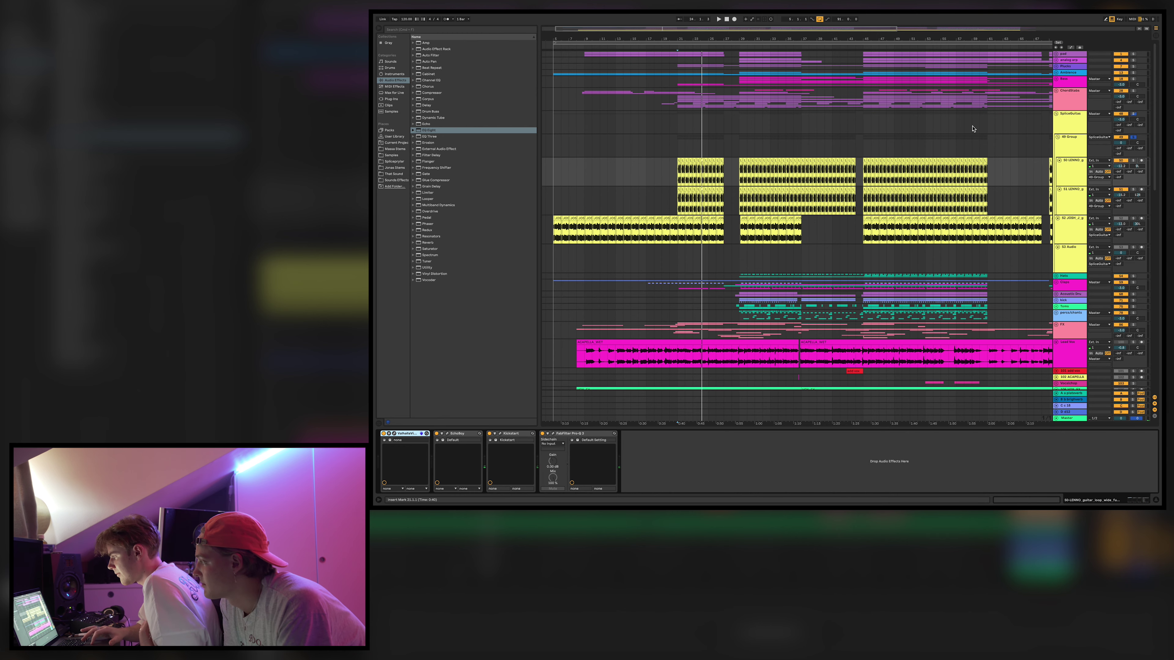
click(1056, 114)
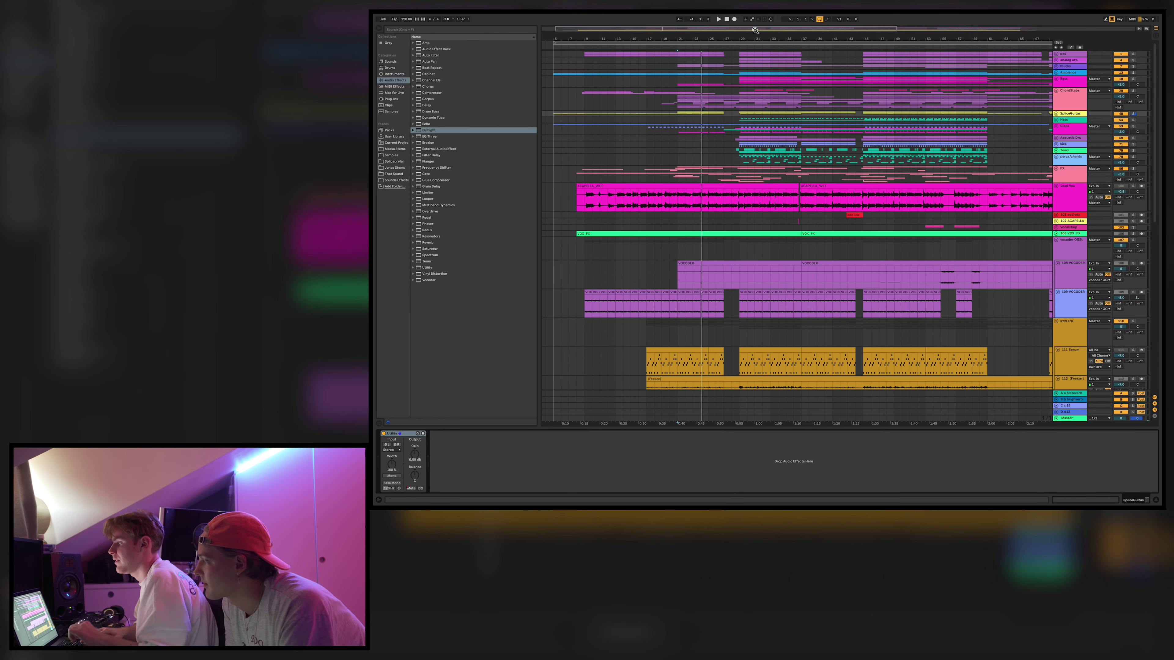
Play the full arrangement from shortly before the gap that leads into the drop.
drag(755, 36, 754, 45)
click(701, 74)
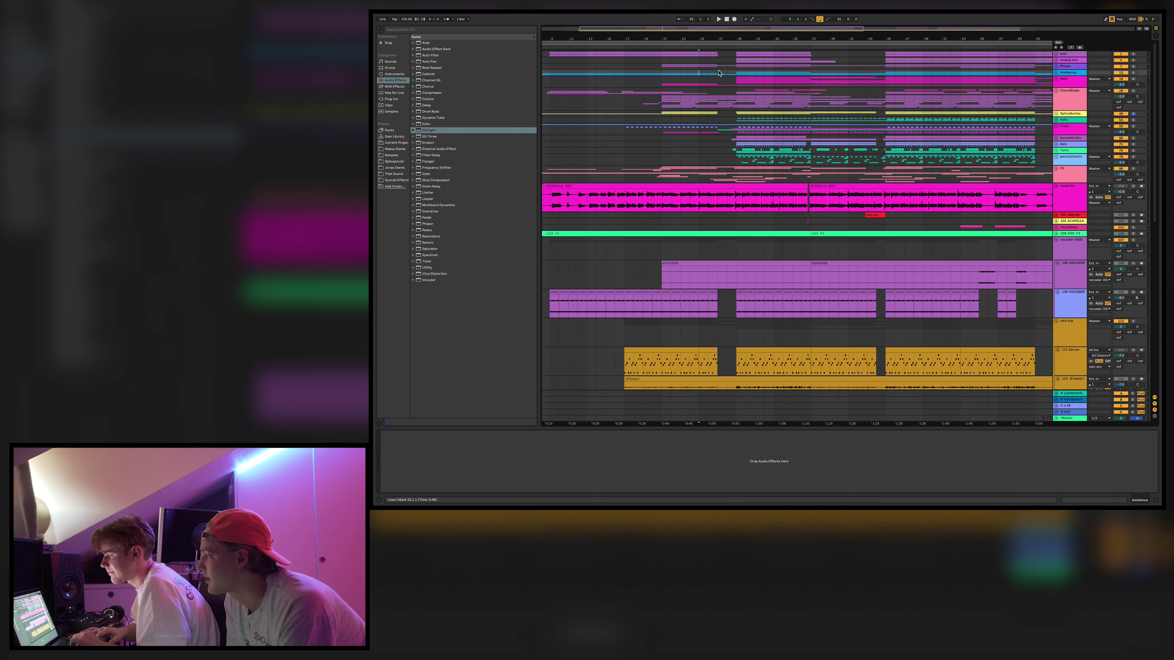
drag(731, 39, 732, 57)
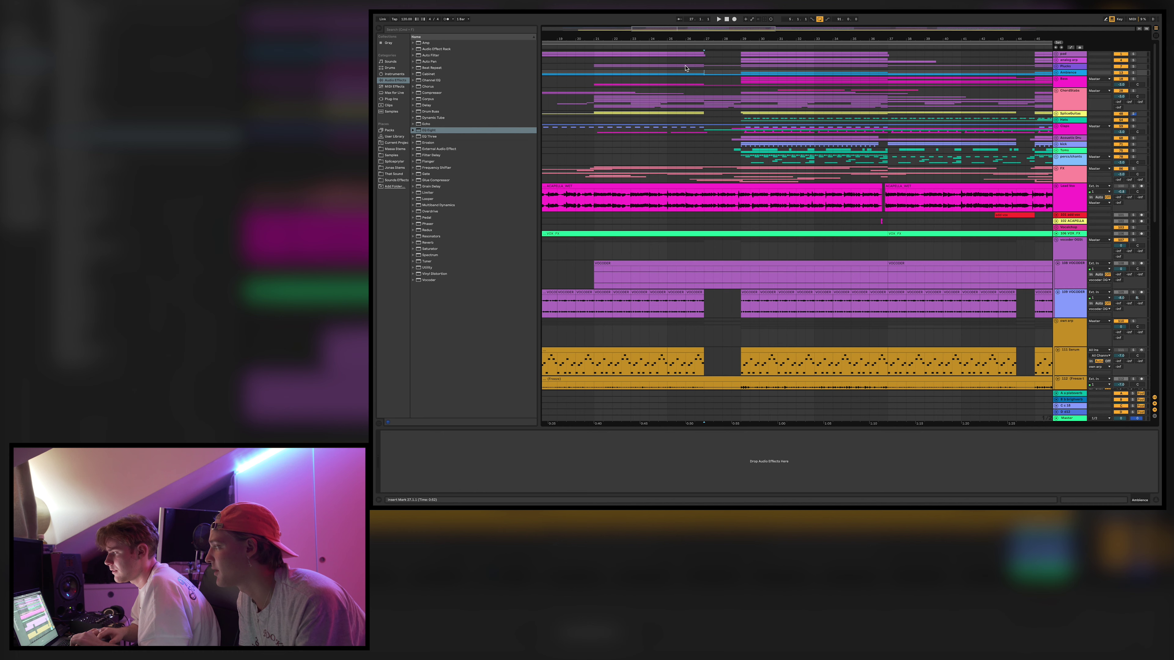
click(685, 66)
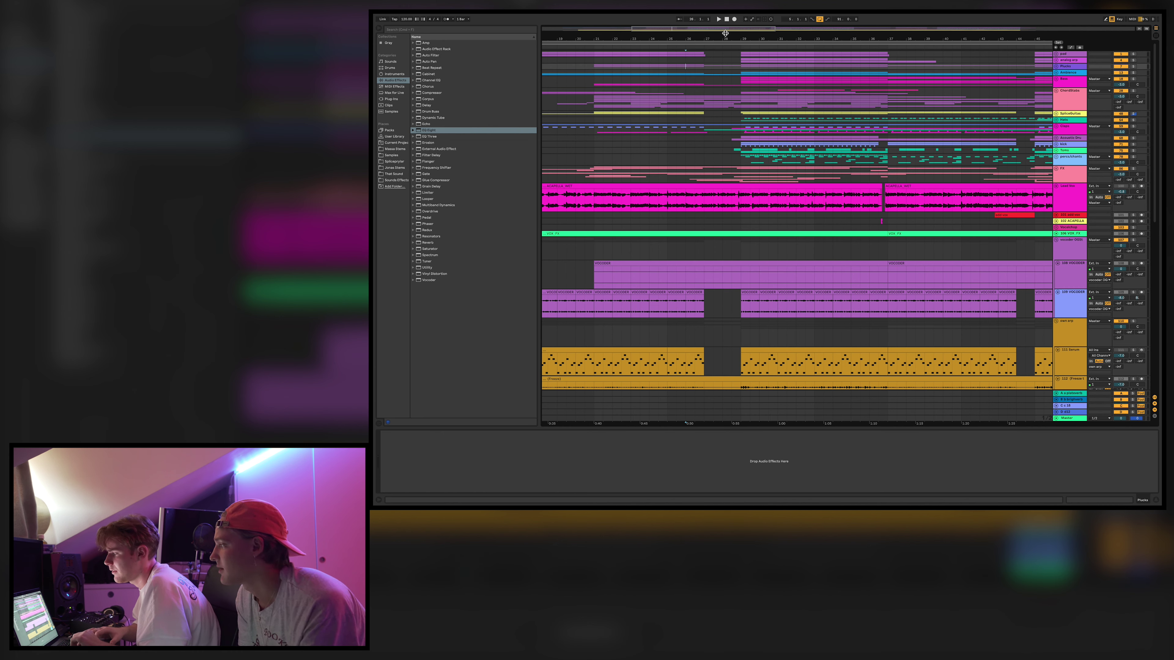
key(space)
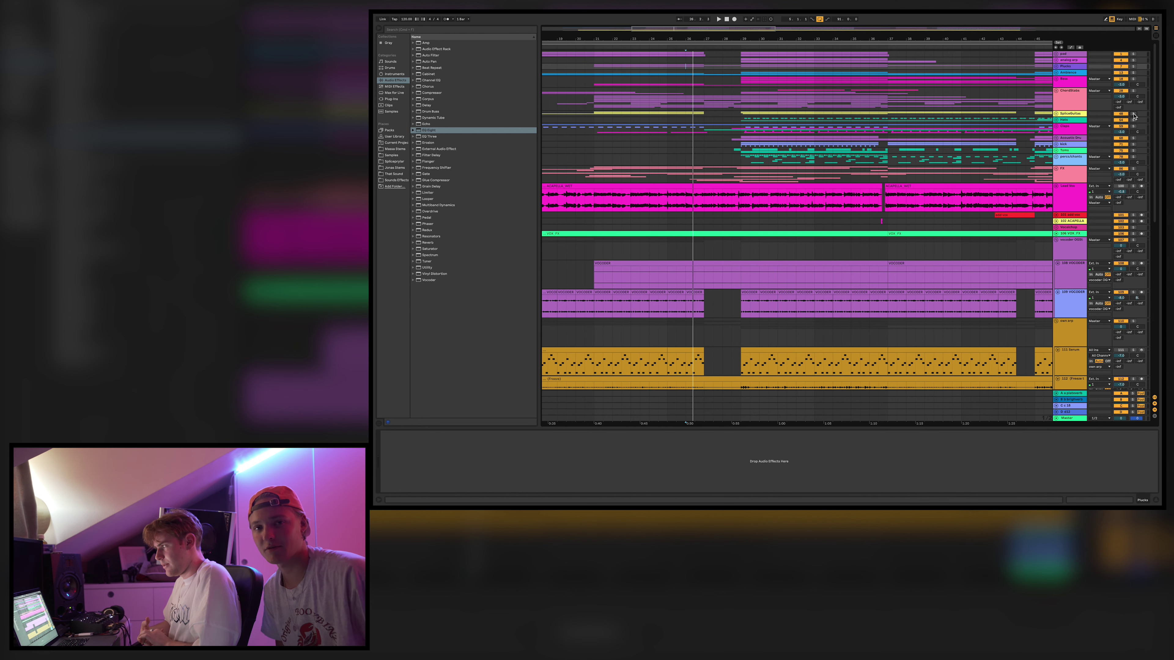
Unfold and refold the bass group, and look through the ChordShake group's tracks before folding it too.
click(1056, 81)
click(1056, 79)
click(1056, 91)
scroll(1063, 98, down, 10)
scroll(1063, 98, up, 10)
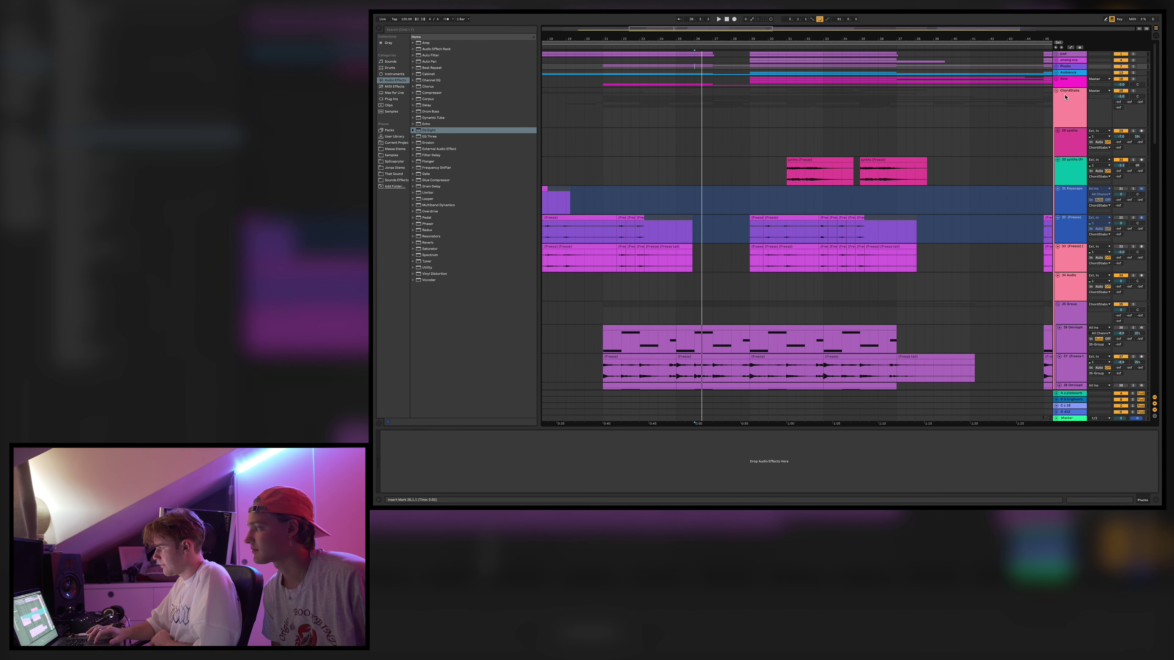
click(1056, 91)
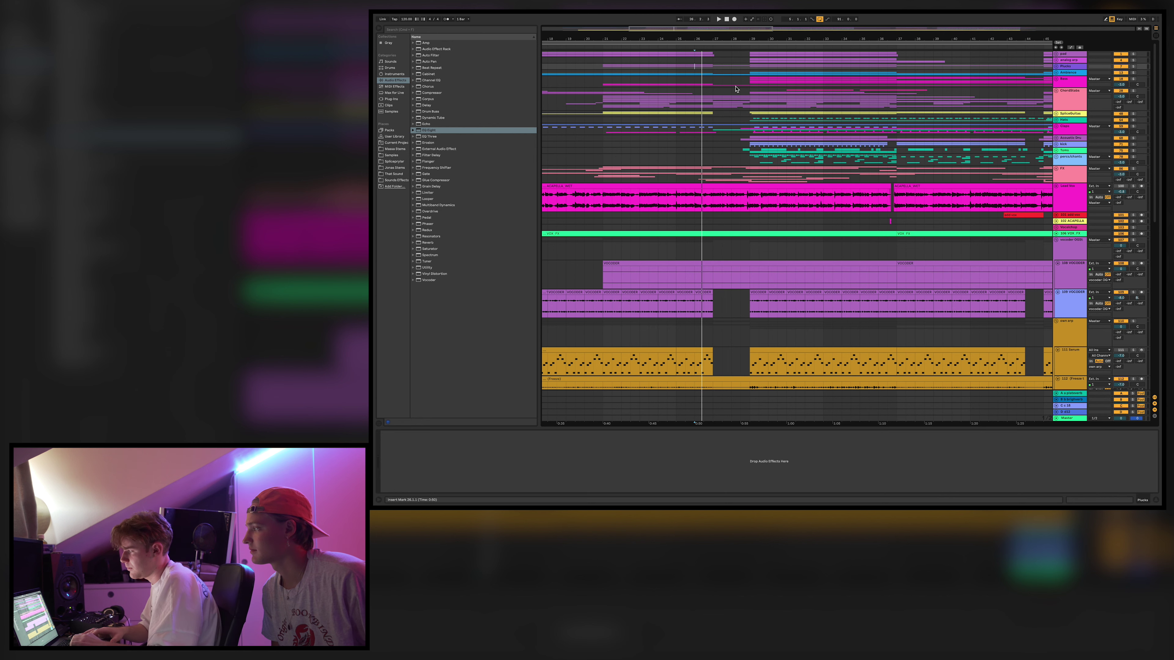
Play the transition into the drop, unfold the ChordShake group, and select the two stacked frozen clips in the gap.
key(space)
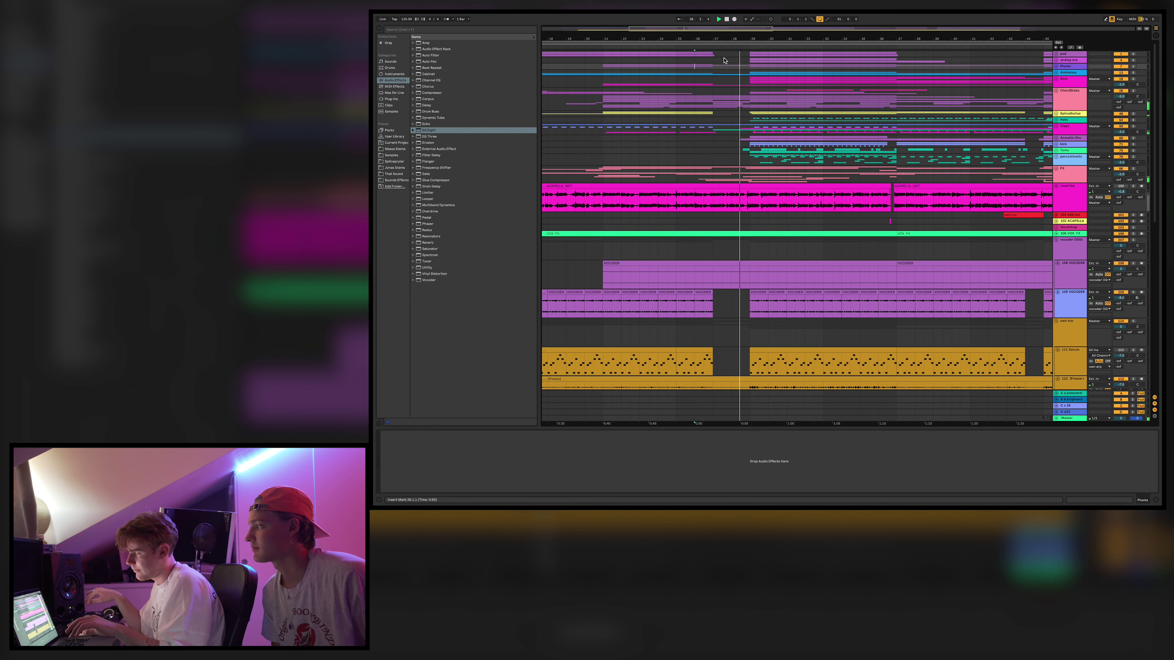
click(1056, 91)
scroll(990, 195, down, 6)
key(space)
drag(740, 235, 703, 264)
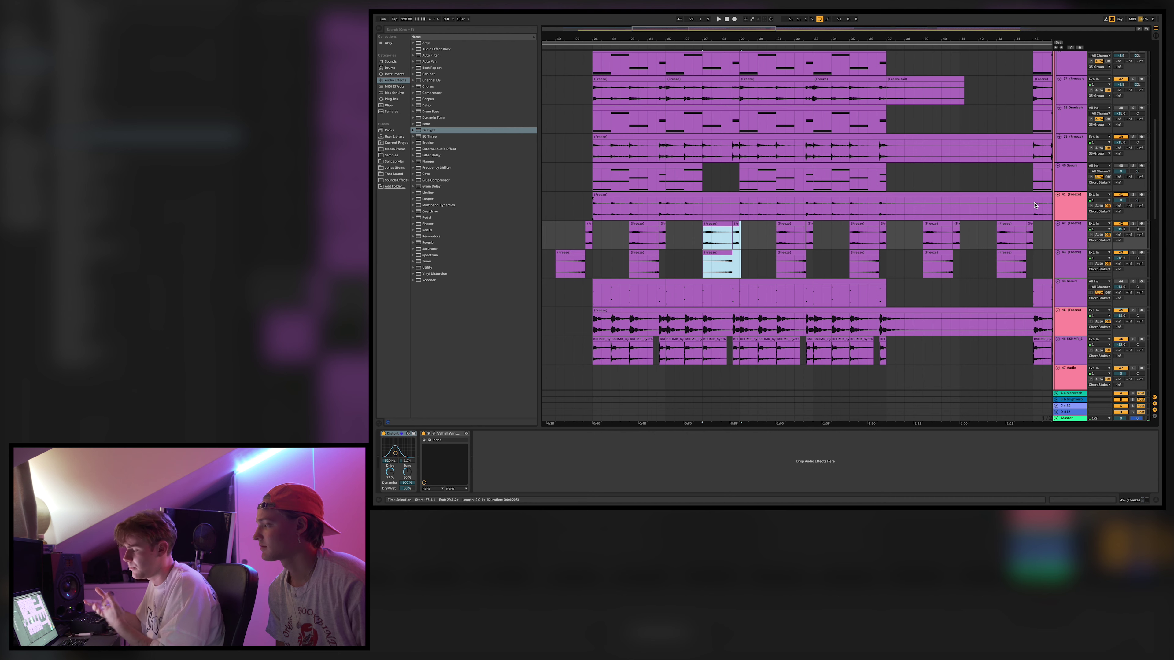
Solo the upper of the two selected frozen tracks, play it through the gap, and fold the ChordShake group.
click(1132, 223)
key(space)
scroll(1051, 185, up, 3)
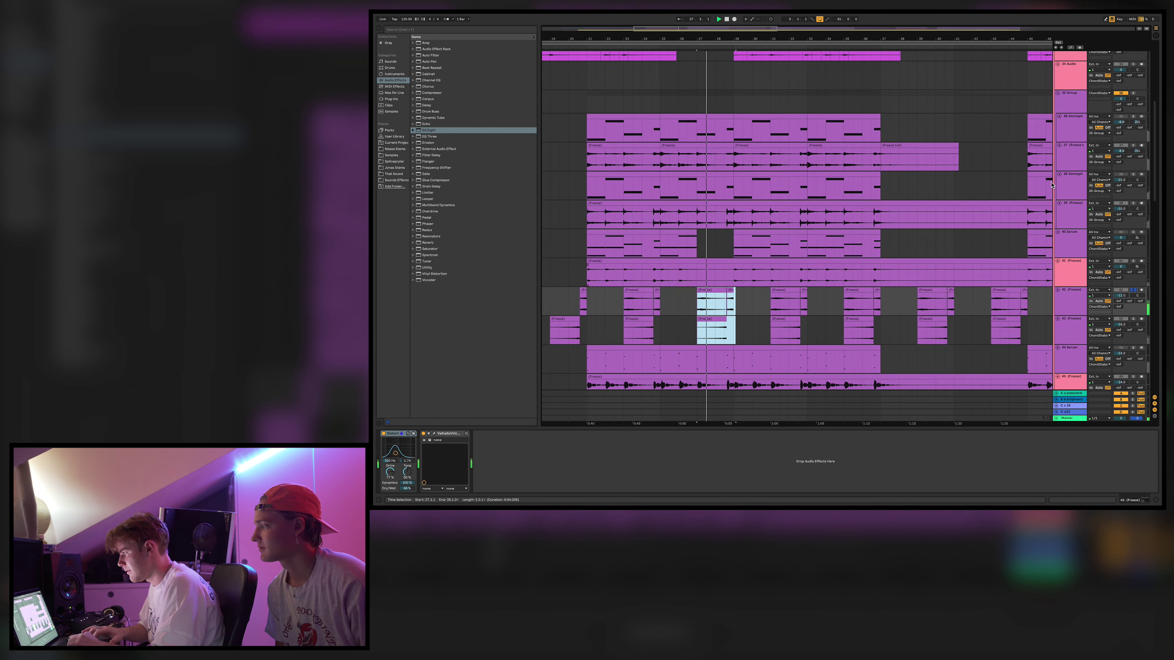
scroll(1051, 185, up, 3)
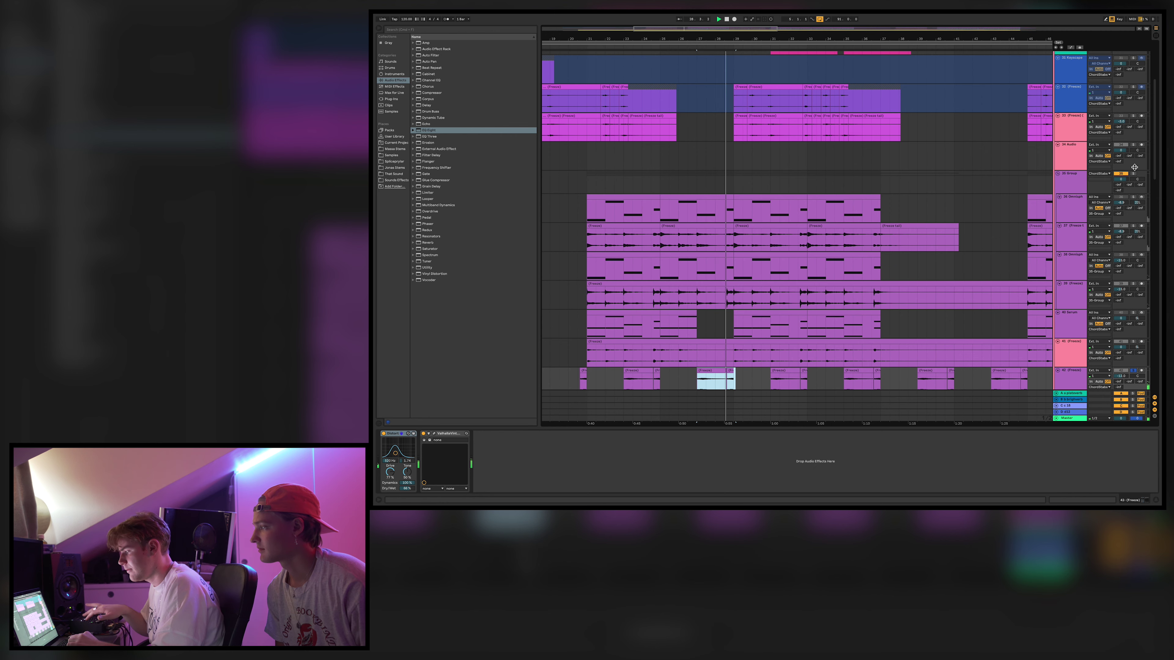
key(space)
scroll(1047, 168, up, 5)
scroll(1048, 168, left, 1)
click(1057, 91)
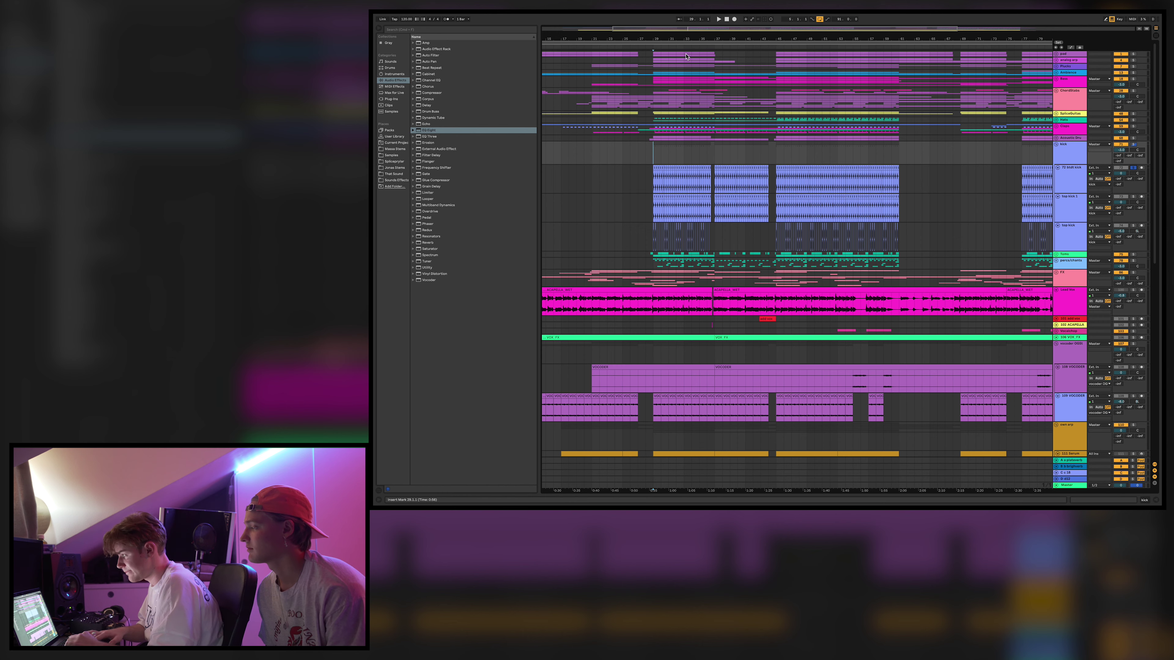
Play the soloed first kick layer from the drop's start and inspect its FabFilter Pro-Q 3 curve.
drag(673, 37, 672, 113)
key(space)
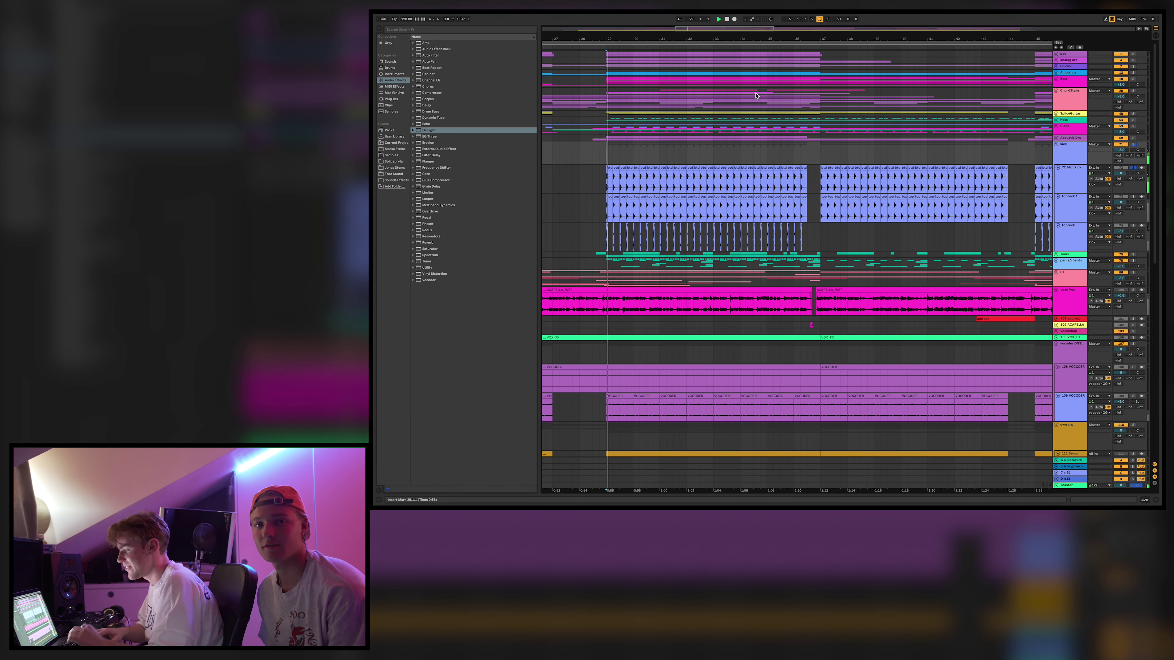
double_click(1069, 177)
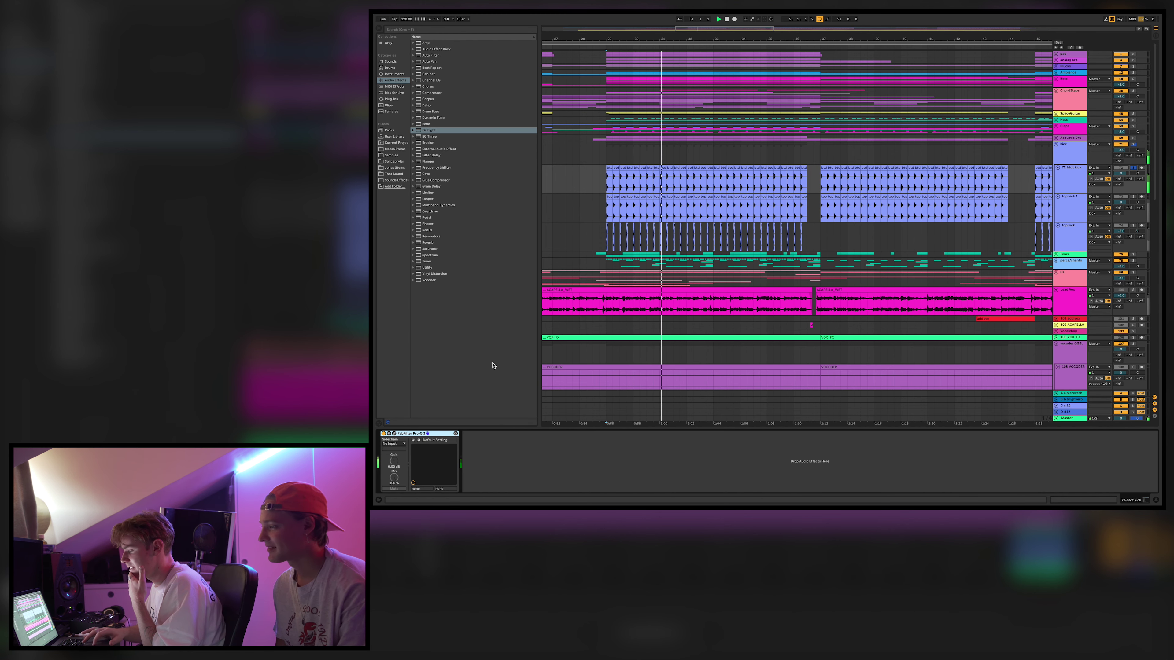
click(427, 433)
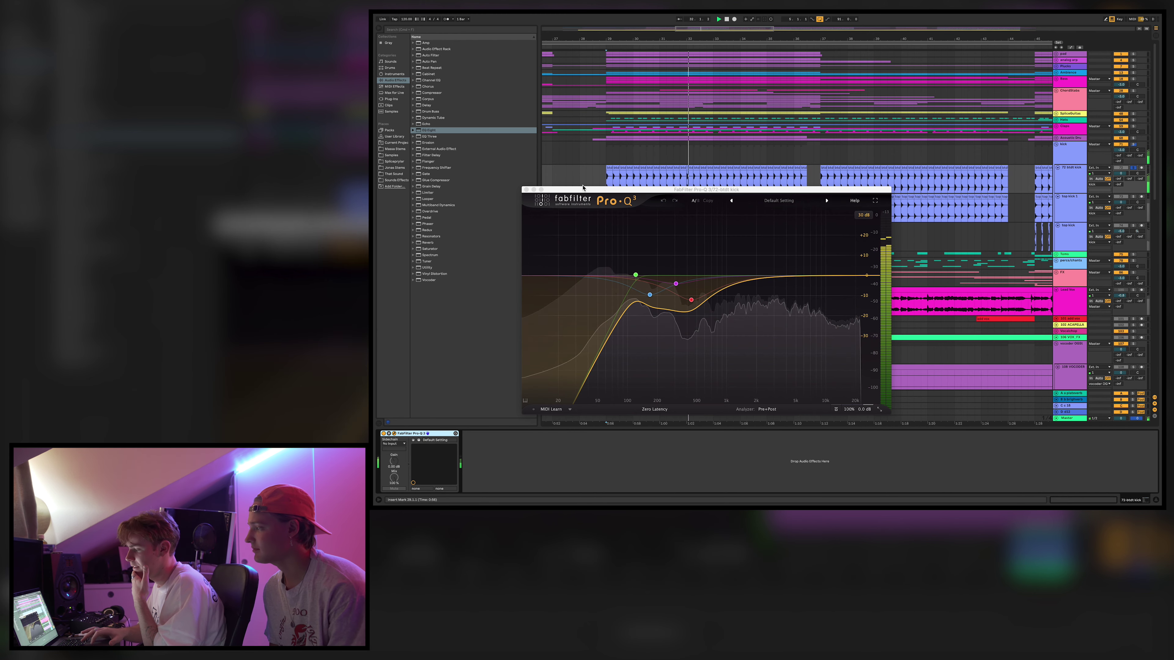
click(526, 190)
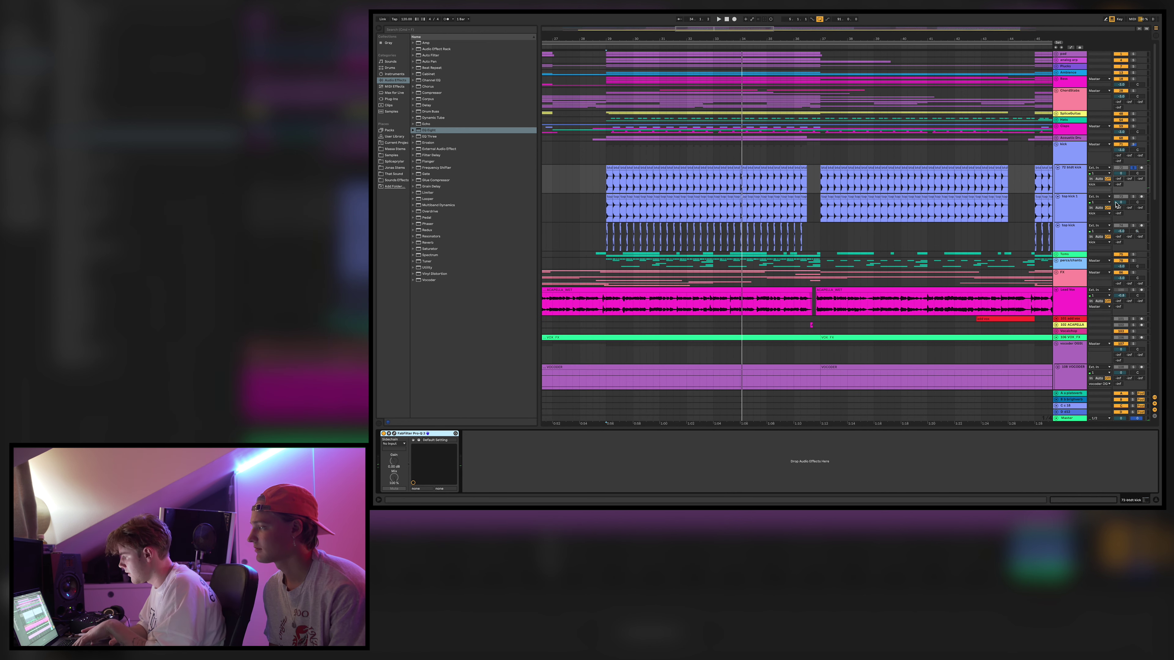
Solo the second kick layer on its own, play it from the drop, and inspect its Pro-Q 3 curve.
click(1133, 197)
click(1076, 205)
click(438, 434)
key(space)
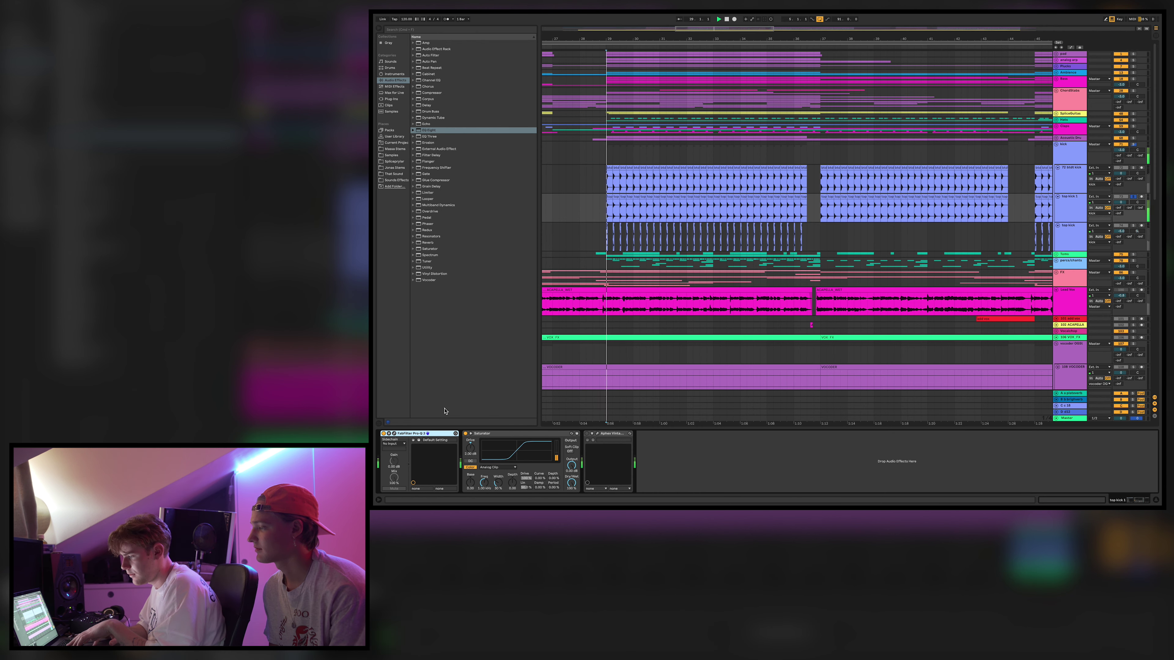
click(1133, 168)
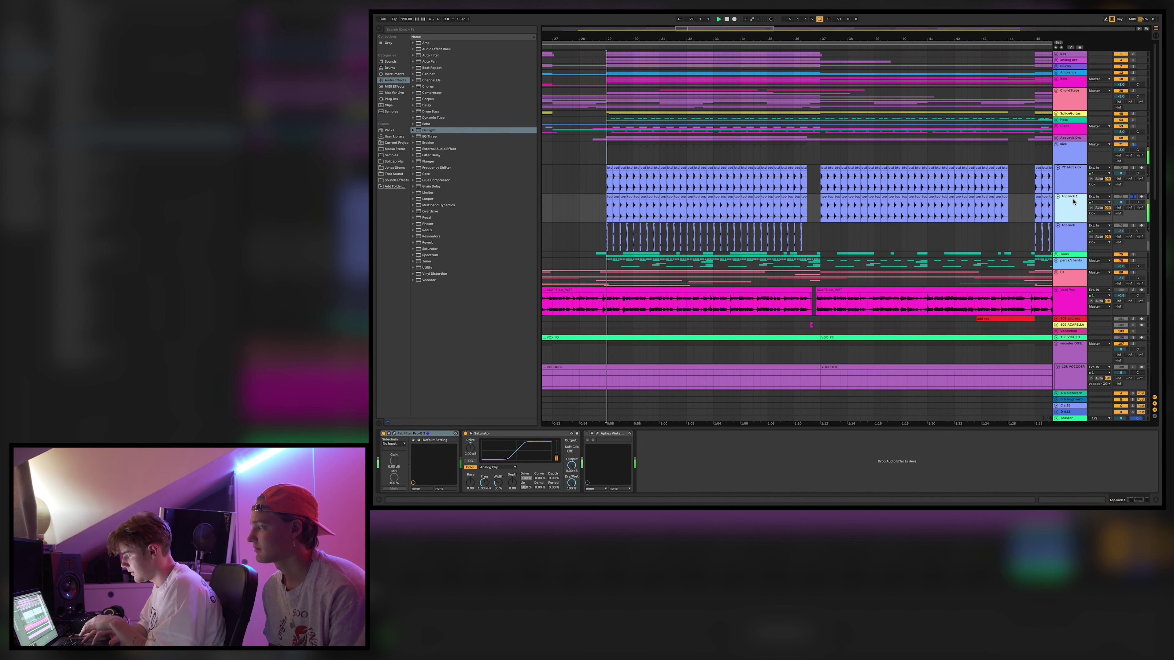
key(space)
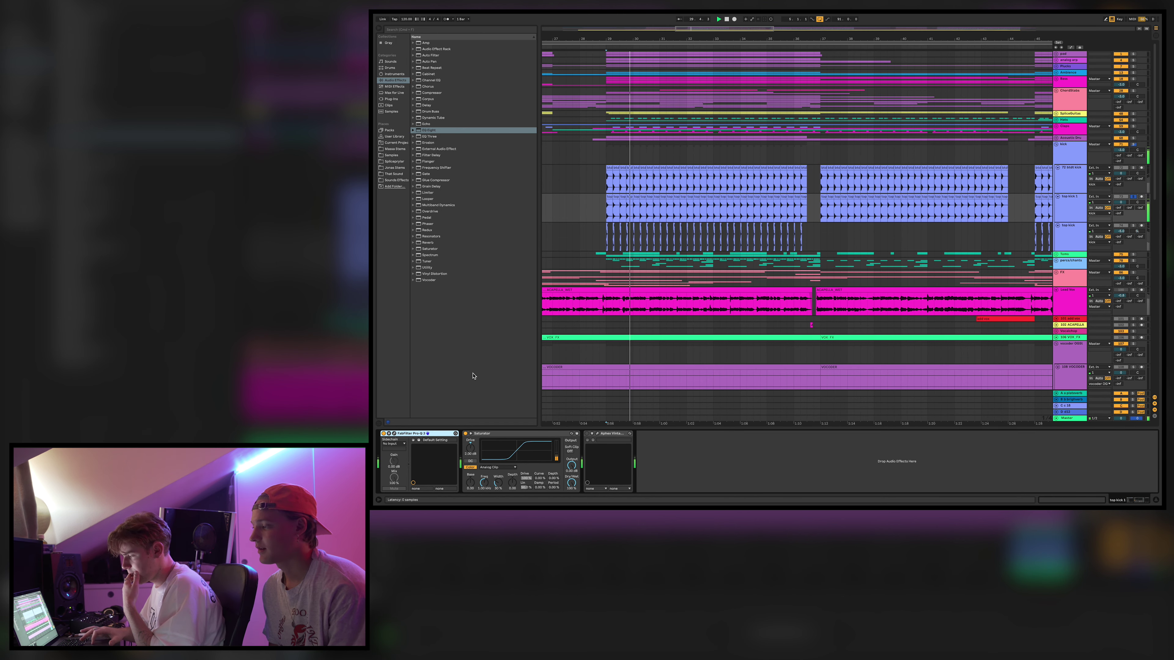
click(396, 433)
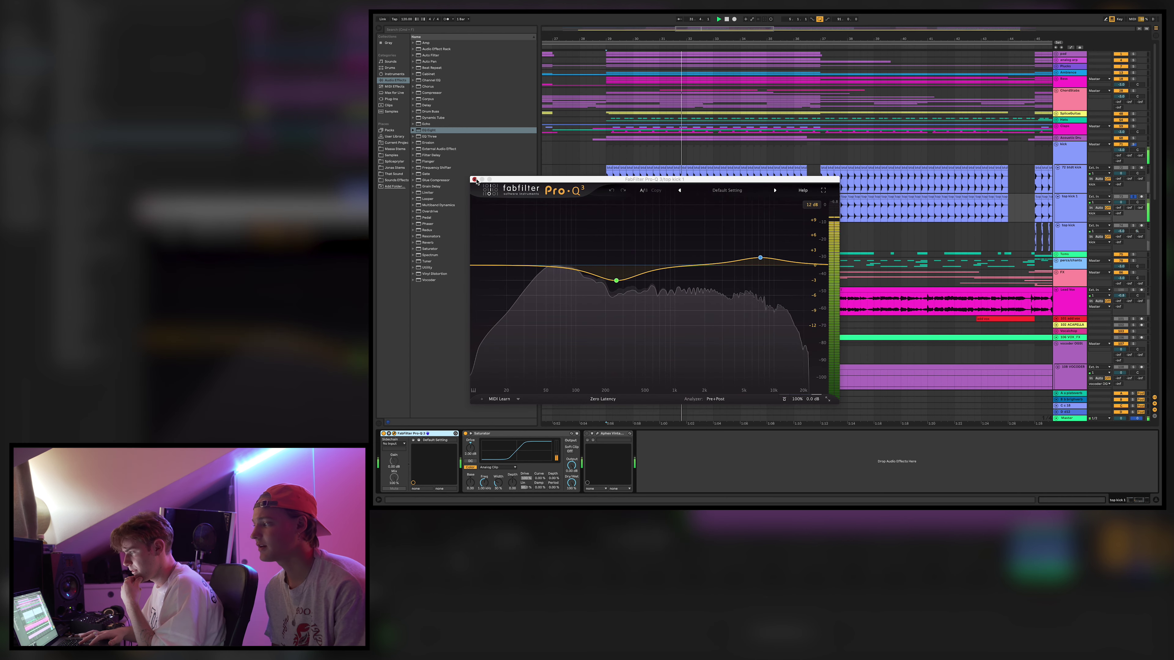
click(475, 180)
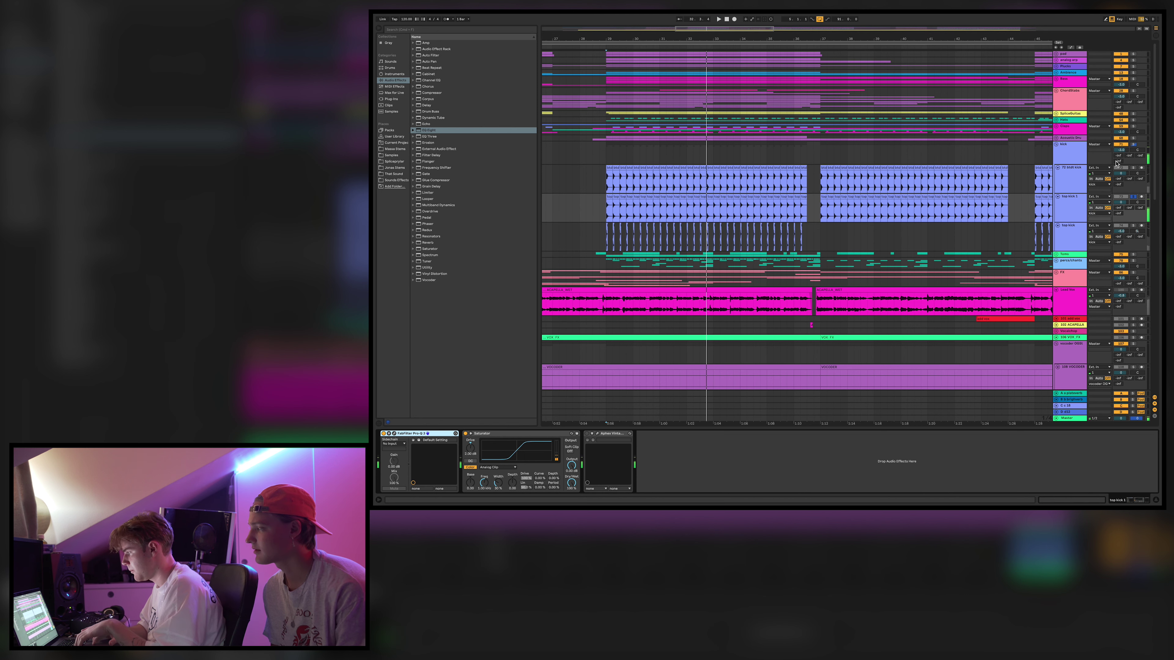
Solo the third kick layer and play it from the start of the drop.
key(space)
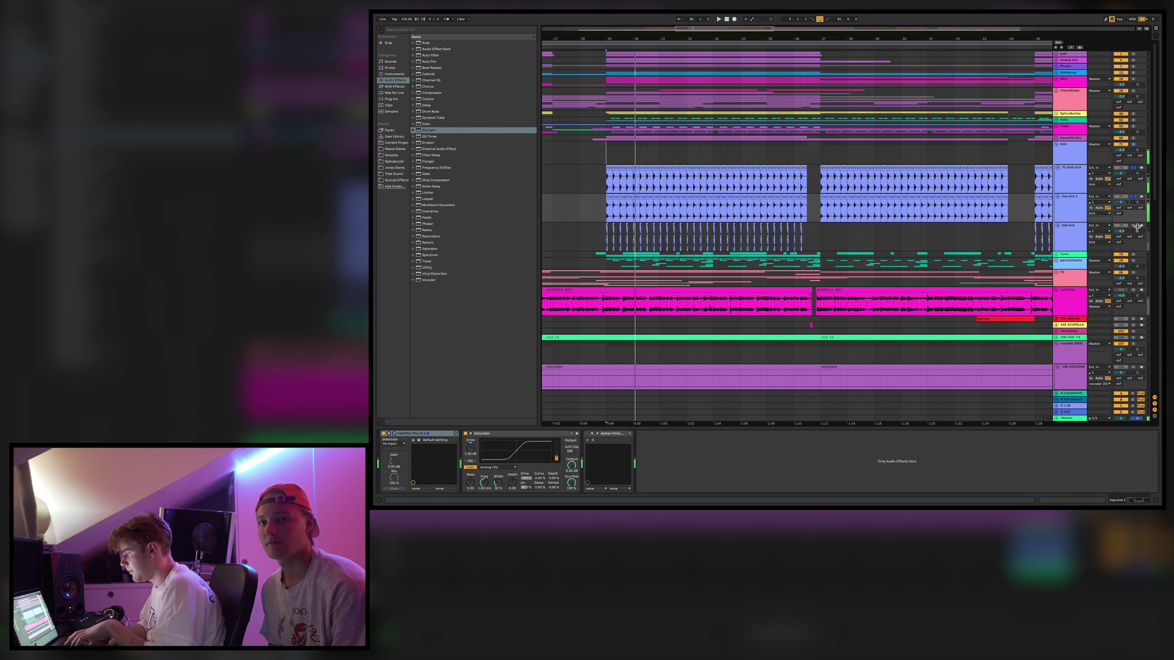
scroll(611, 35, up, 5)
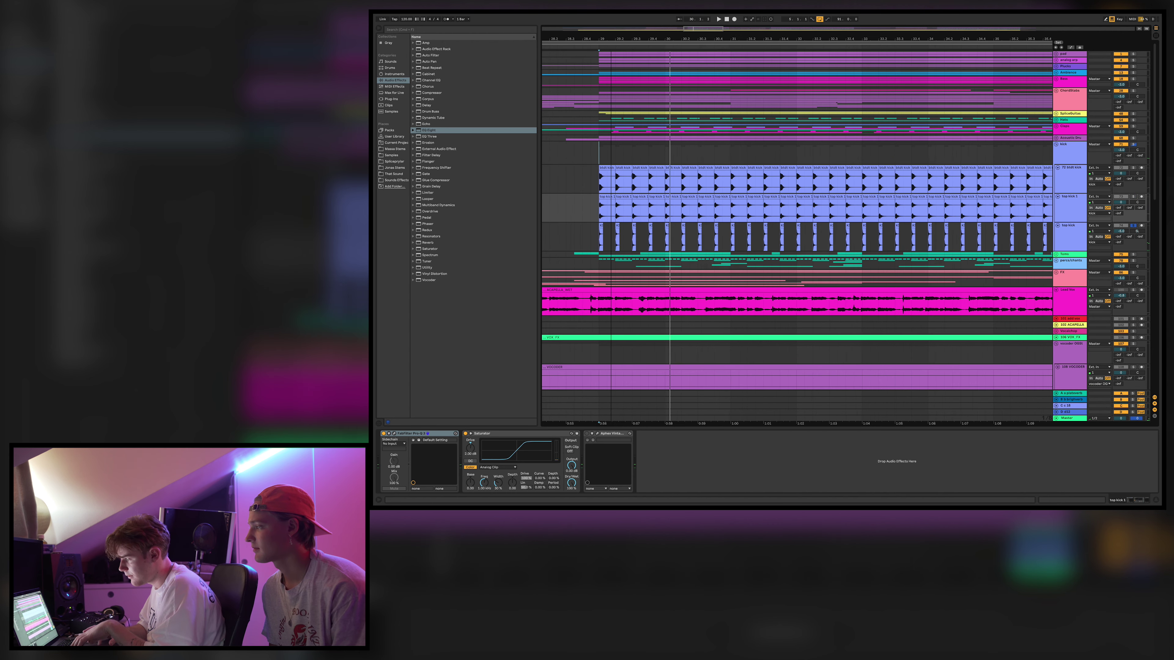
key(space)
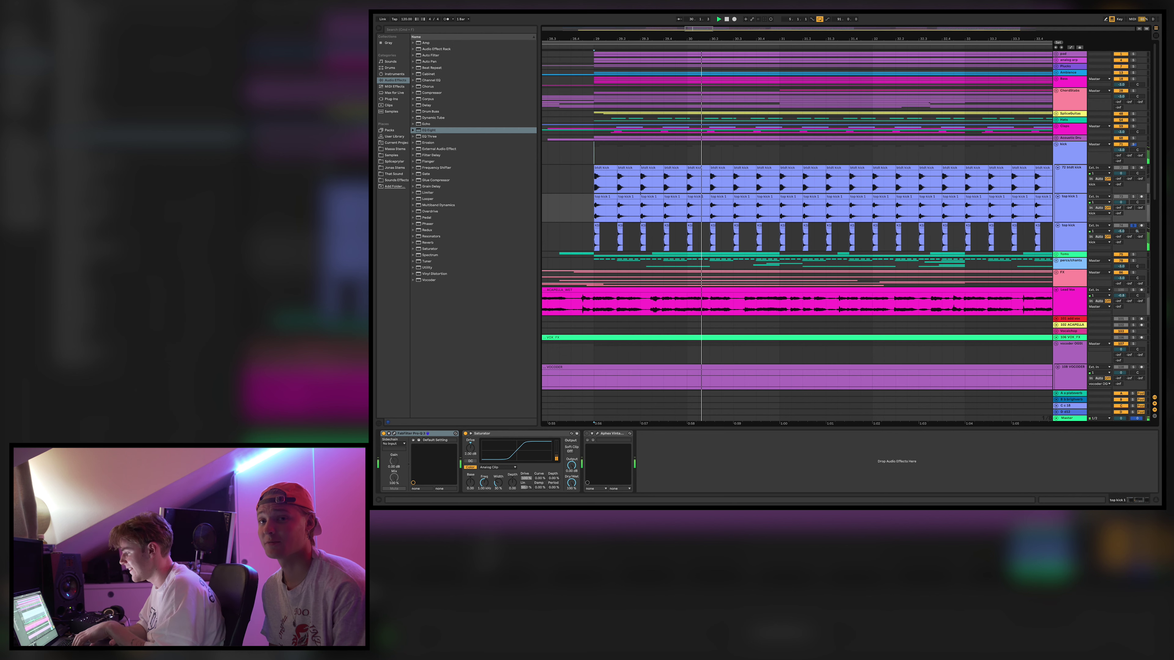
Play all three kick layers soloed together from the drop, and fold the kick group.
click(1133, 197)
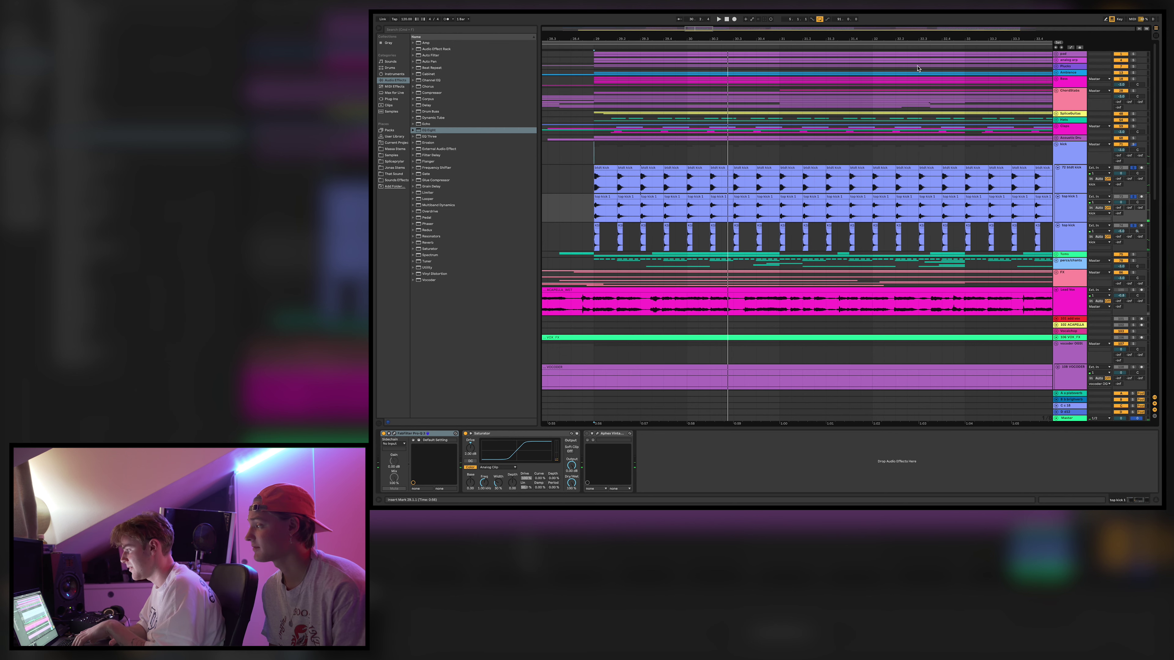
scroll(903, 40, down, 2)
key(space)
scroll(904, 41, down, 3)
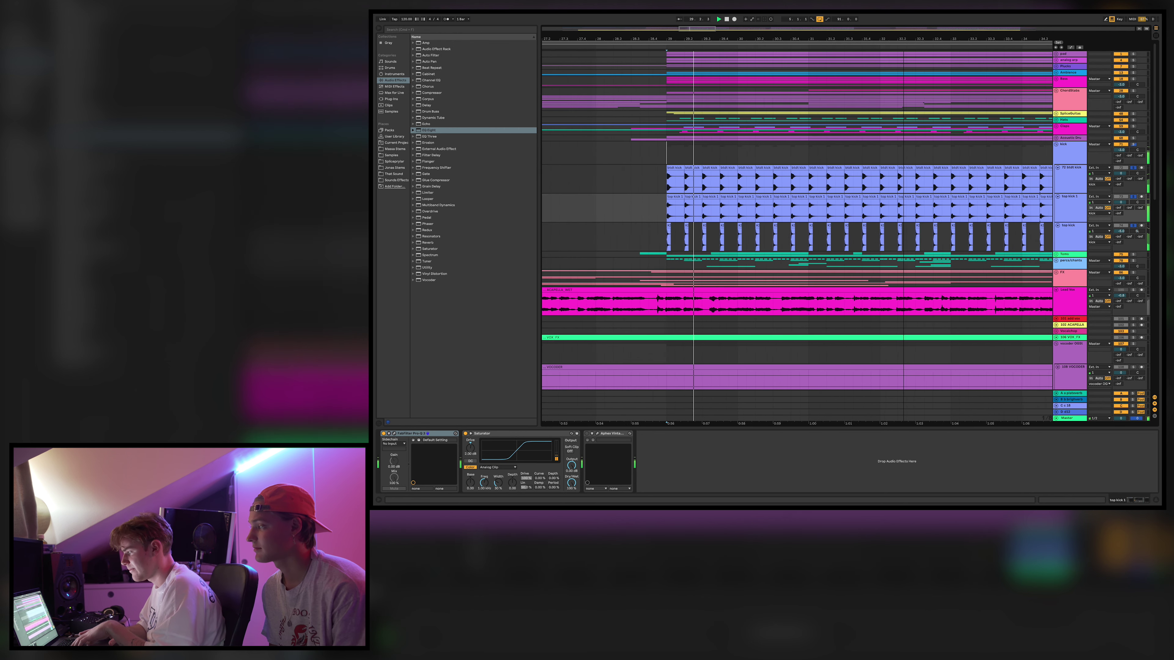
drag(903, 40, 902, 37)
click(1056, 144)
key(space)
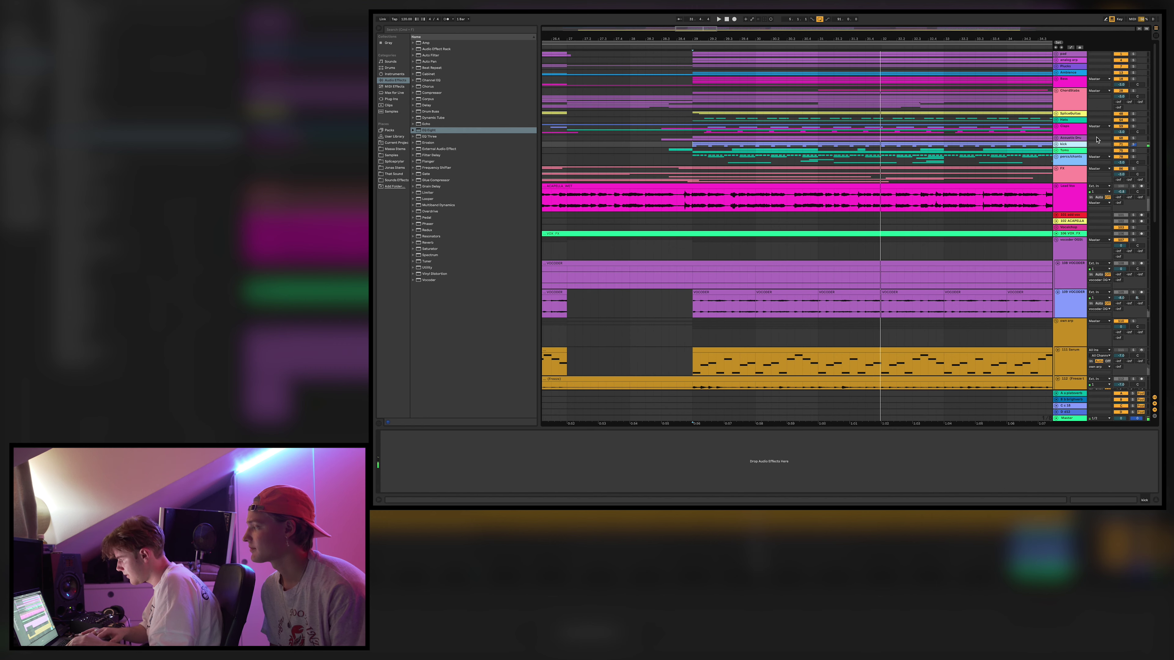
Unfold the Acoustic Drums group and play its two soloed loops from just before the drop.
click(1056, 138)
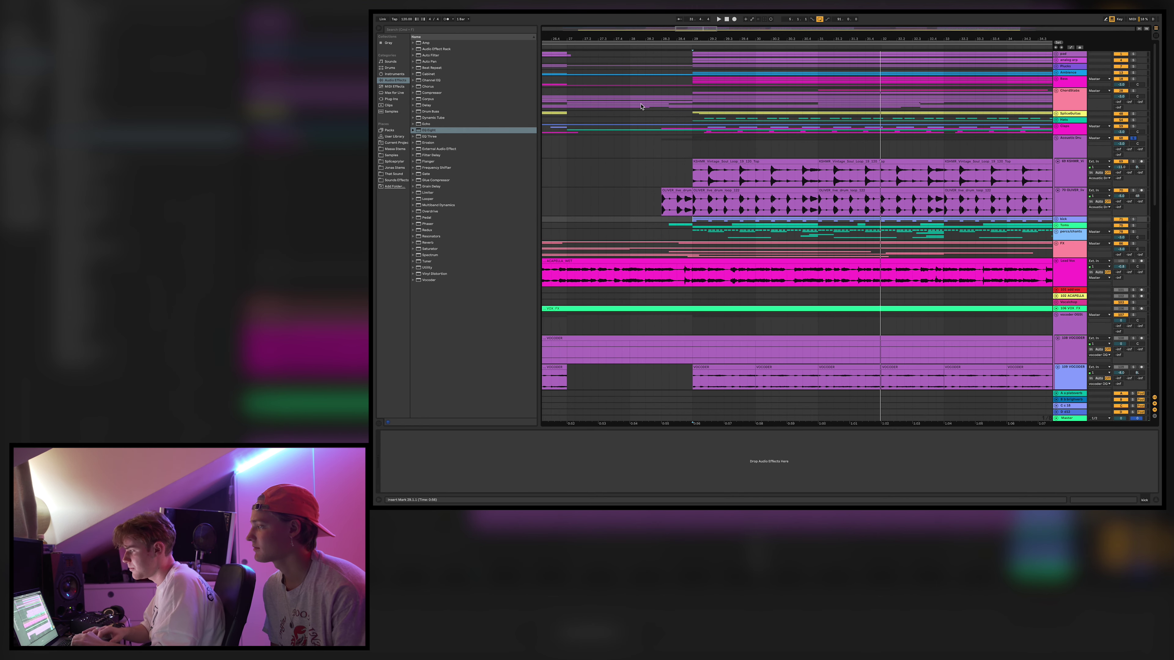
click(652, 173)
key(space)
scroll(768, 170, down, 2)
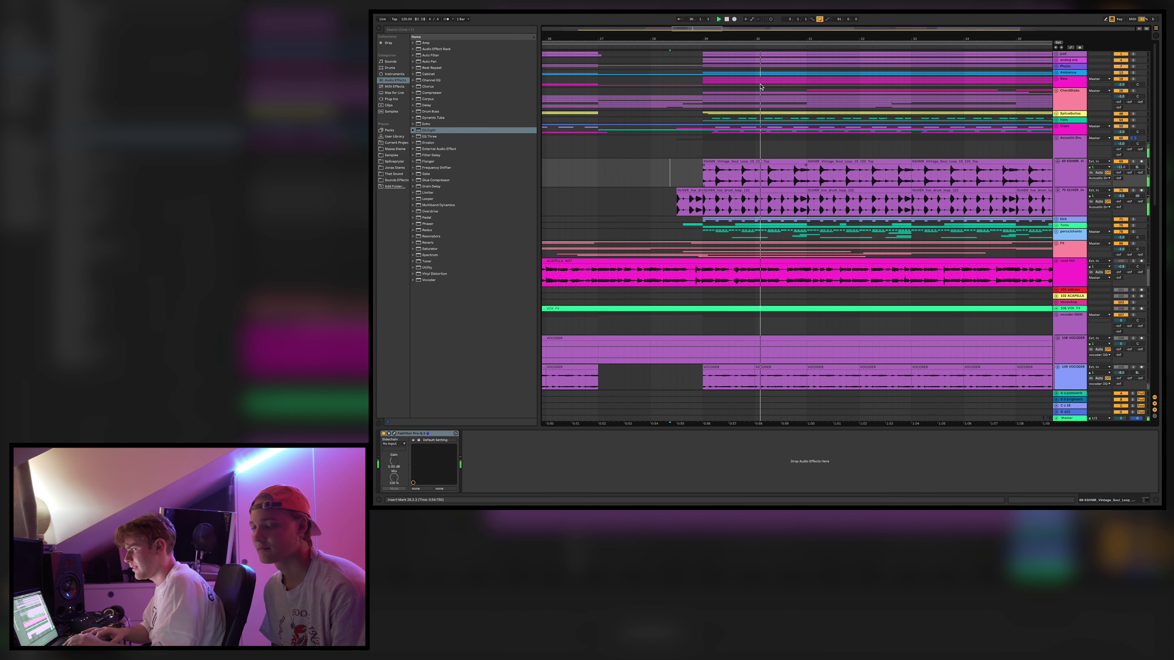
drag(777, 39, 777, 36)
key(space)
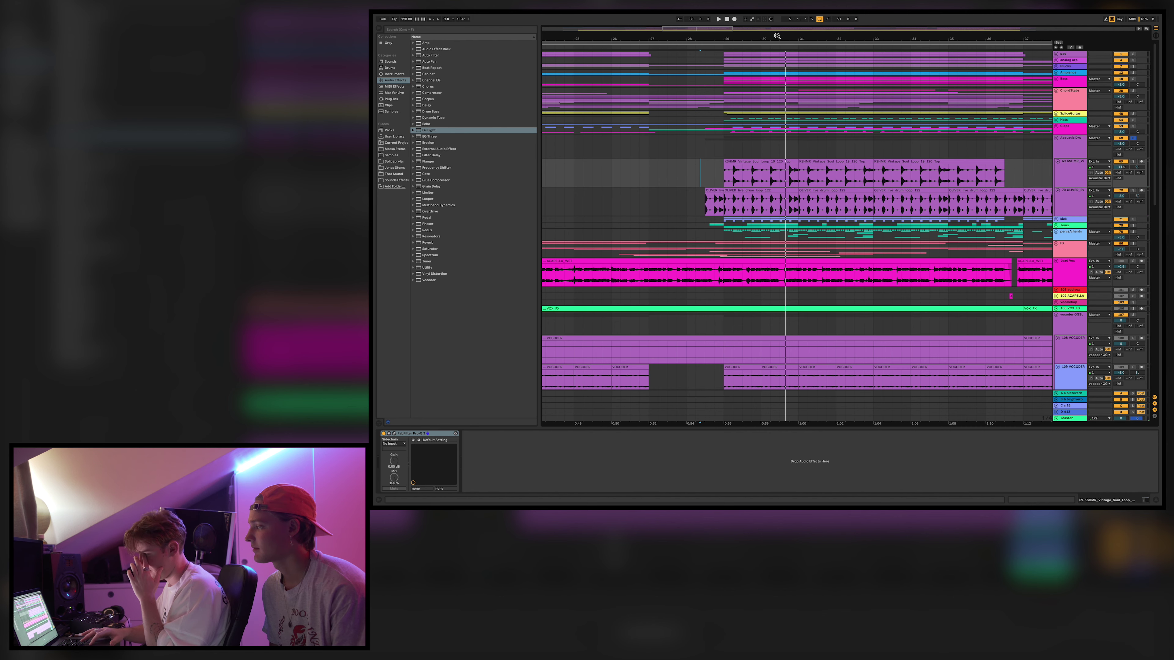
scroll(791, 40, down, 3)
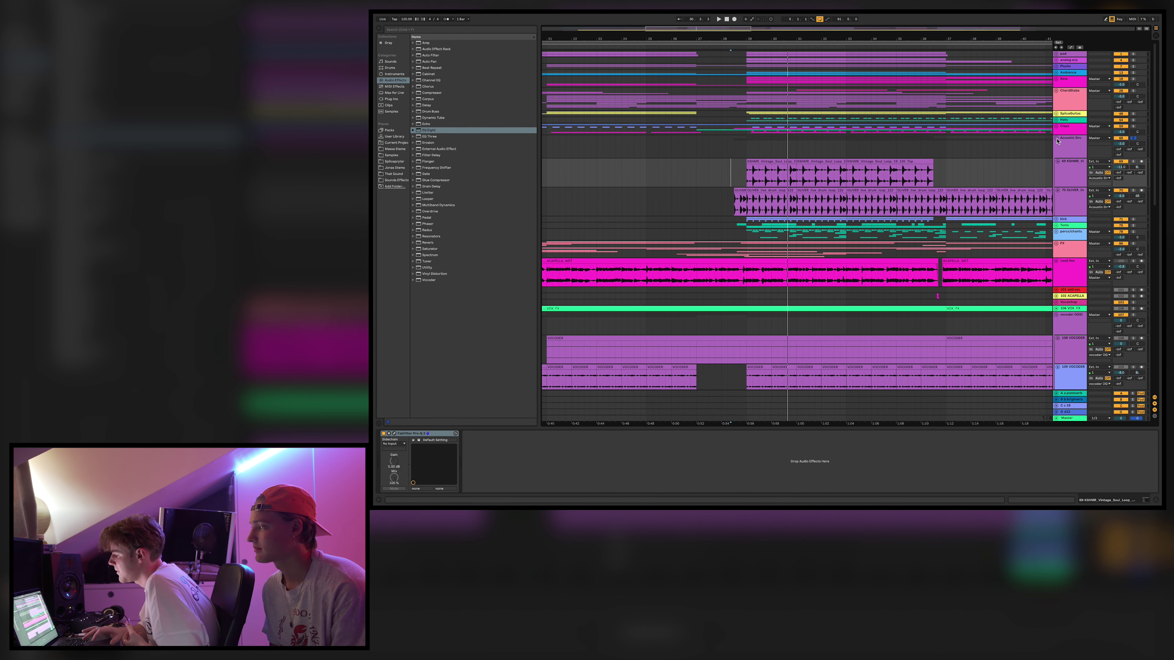
Unfold the green drum group beneath the kicks and play it from just before its second clip.
scroll(1058, 157, down, 1)
scroll(1058, 157, right, 2)
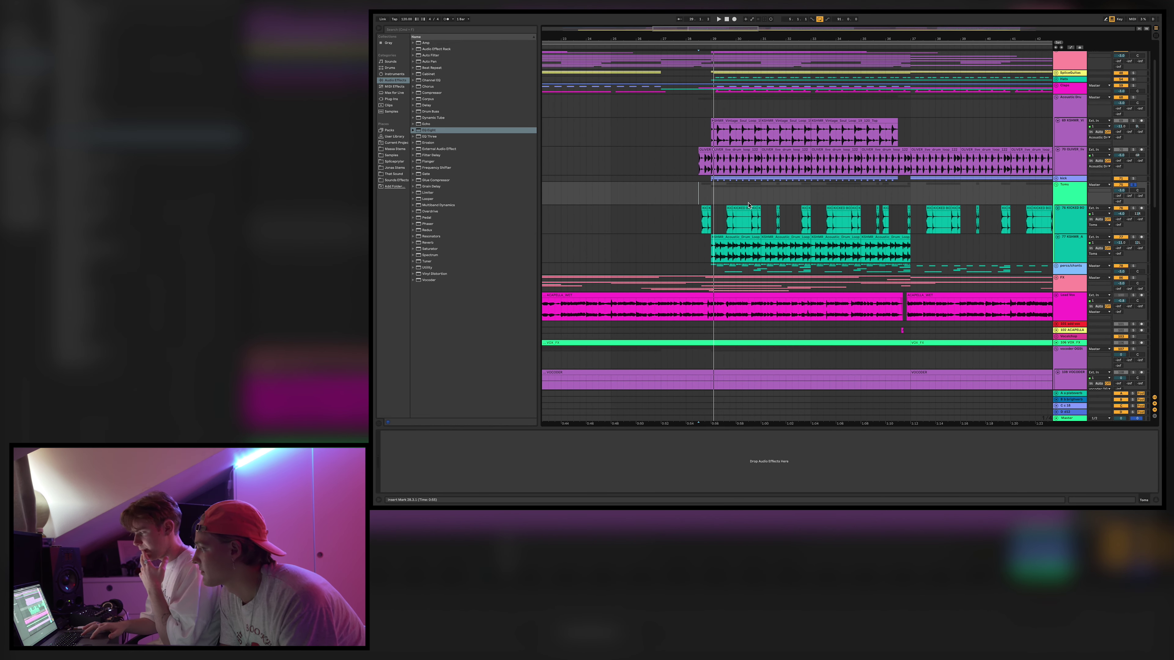
drag(730, 37, 730, 46)
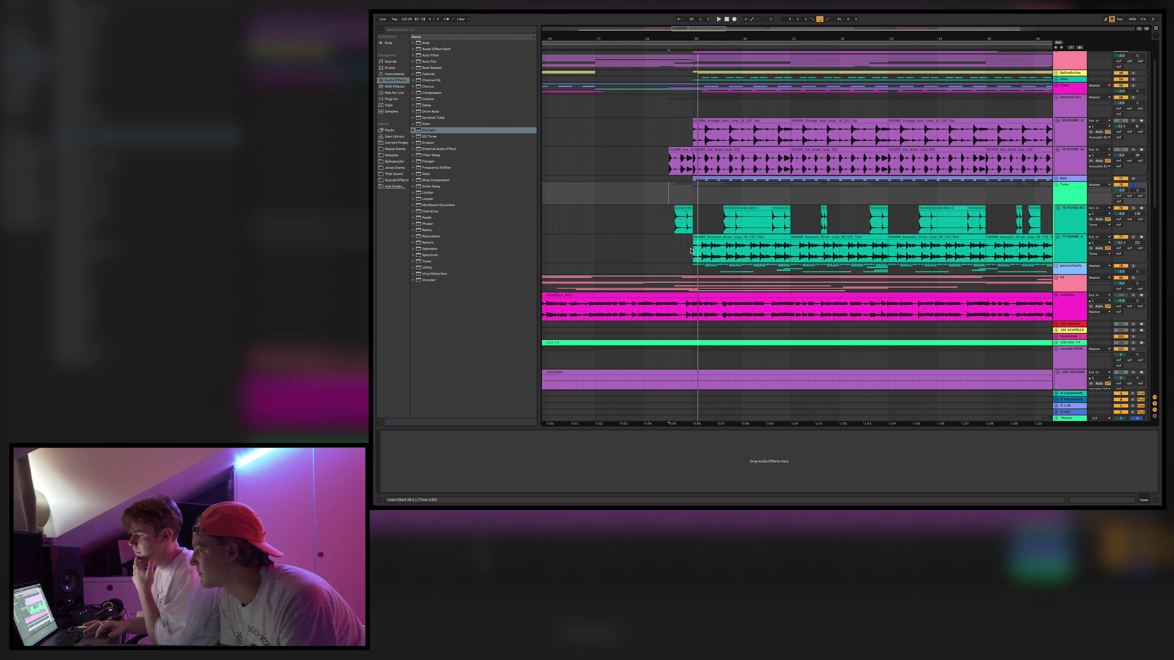
drag(717, 220, 722, 220)
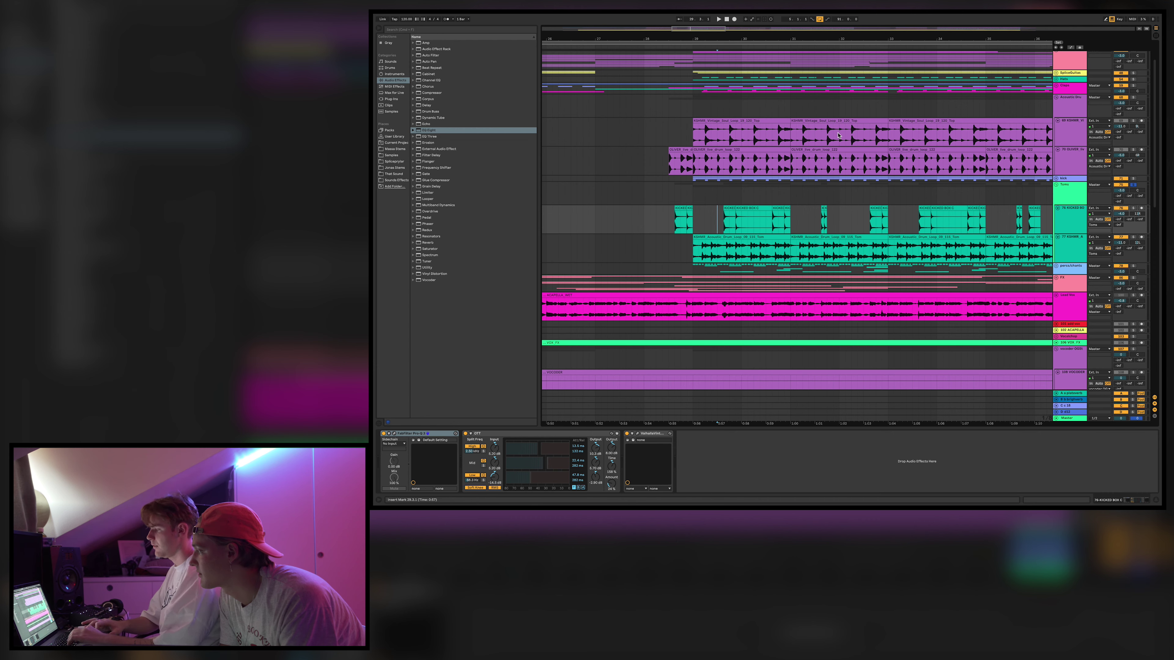
key(space)
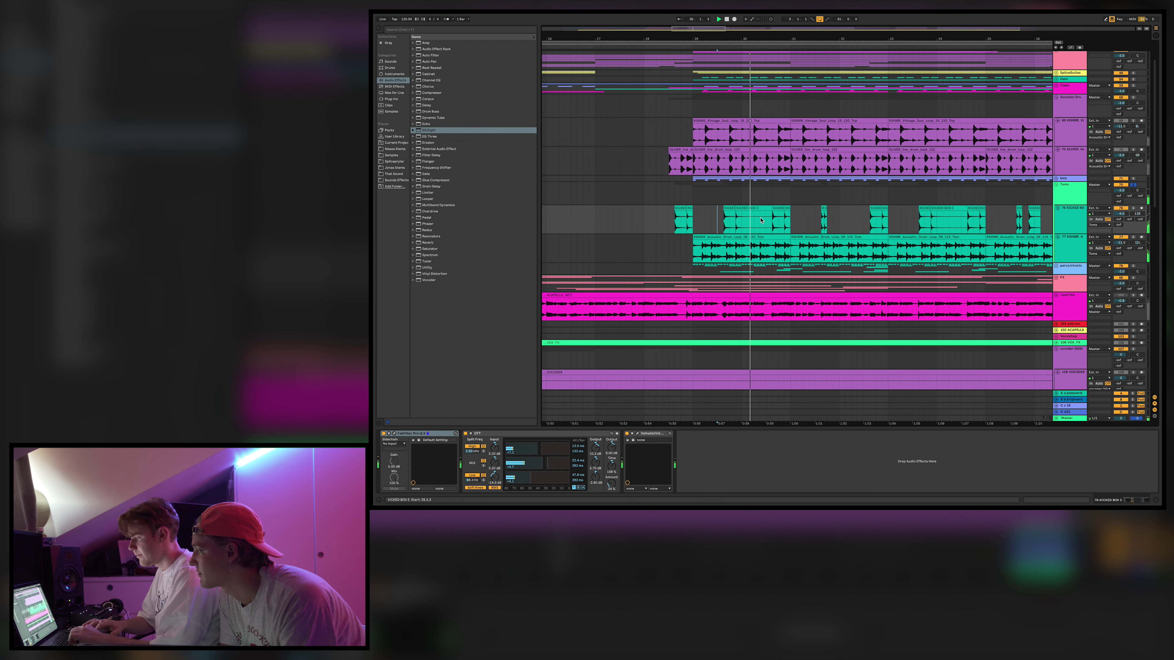
Select the group's lower acoustic drum loop track and inspect its DS-10 Drum Shaper settings.
click(1039, 257)
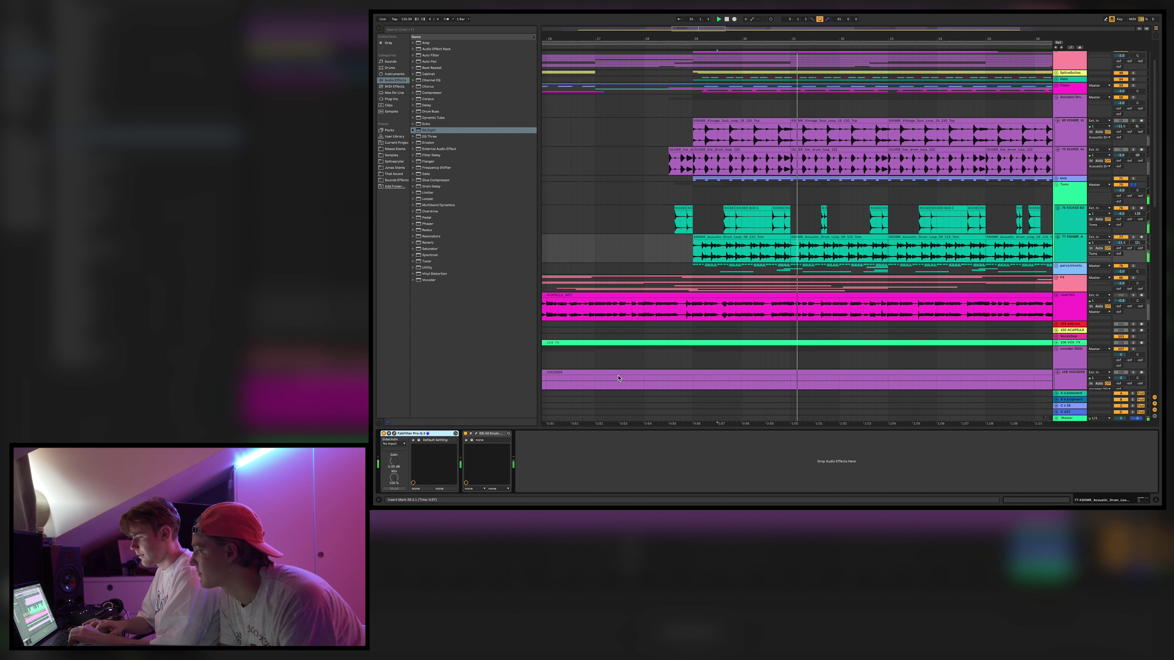
click(475, 433)
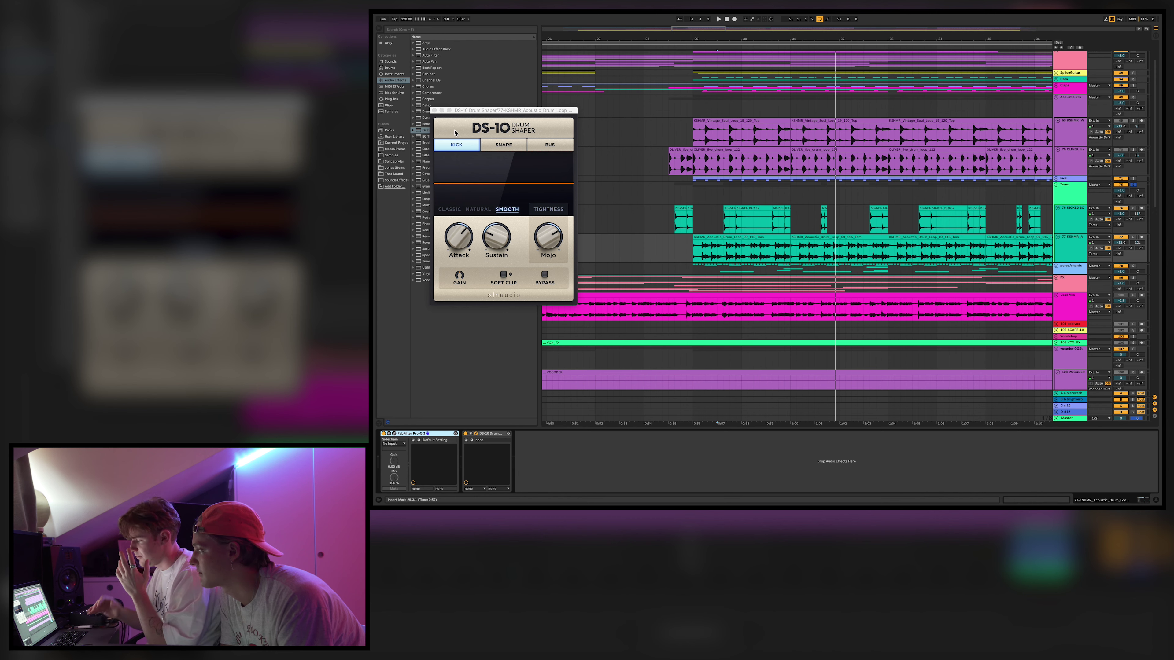
click(435, 111)
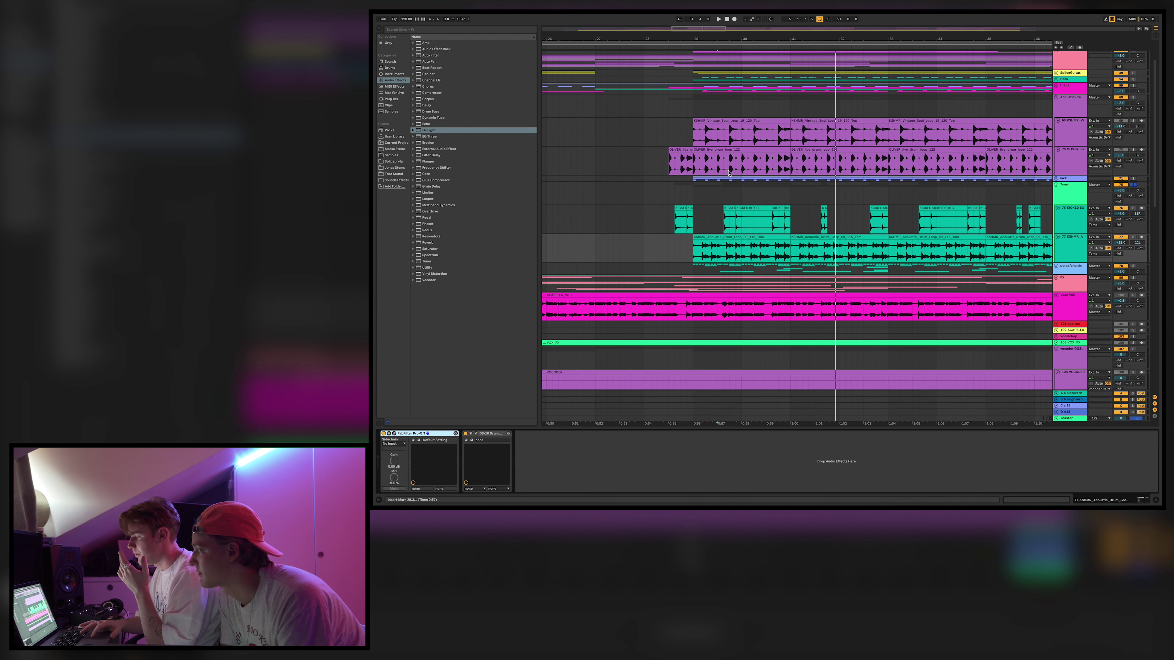
Solo the upper track of the green drum group and play it from just before its second clip.
click(1133, 209)
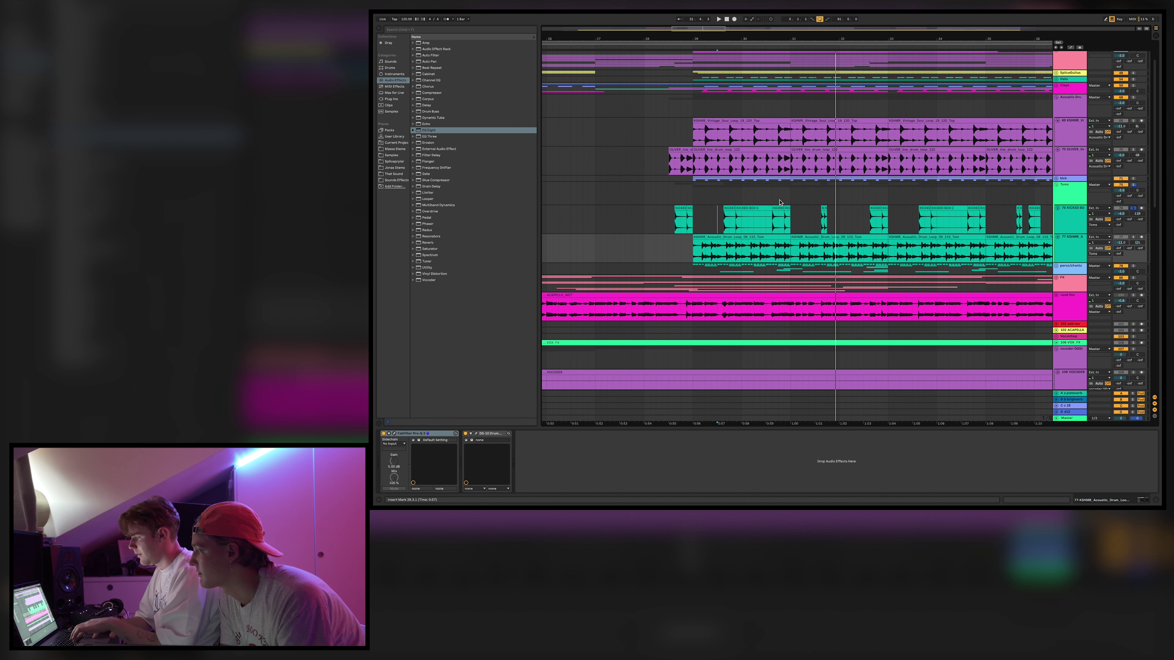
click(719, 219)
key(space)
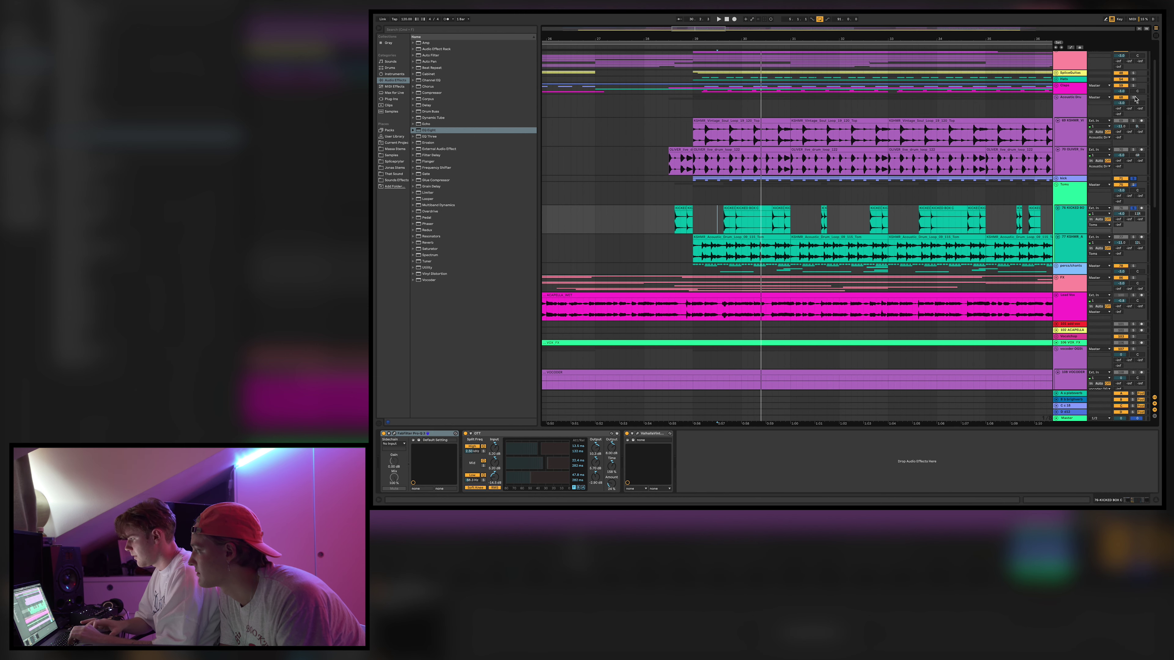
Play the acoustic drums, kicks and soloed green drum layer together from before the drop, and fold their groups.
key(space)
click(775, 109)
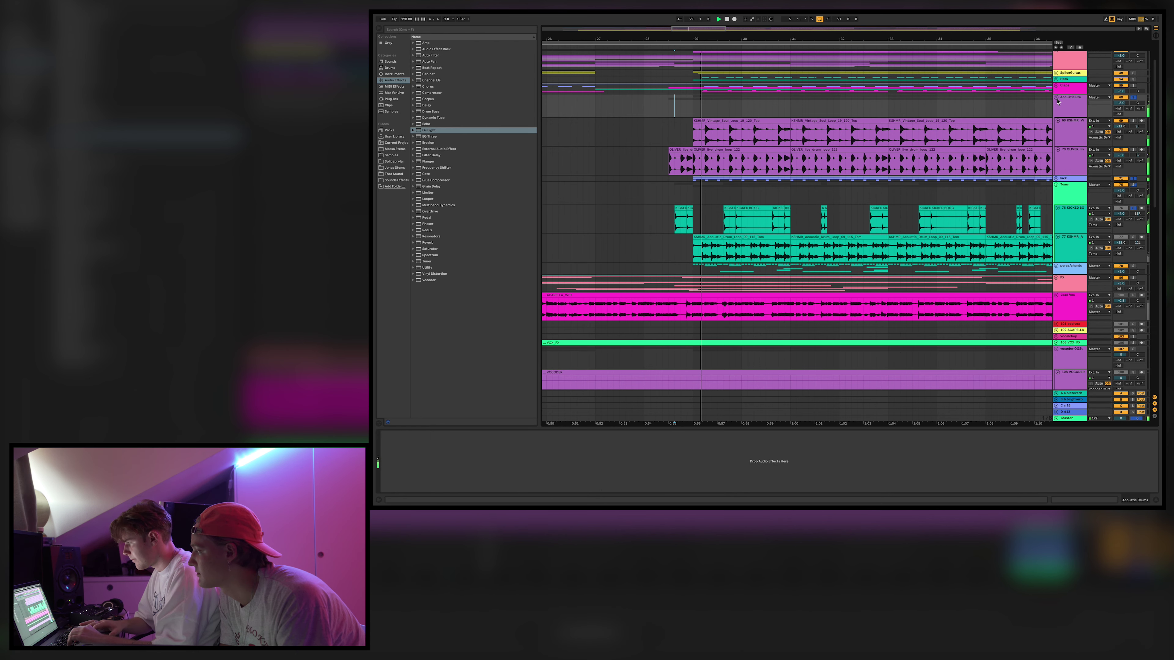
click(1056, 97)
click(1056, 110)
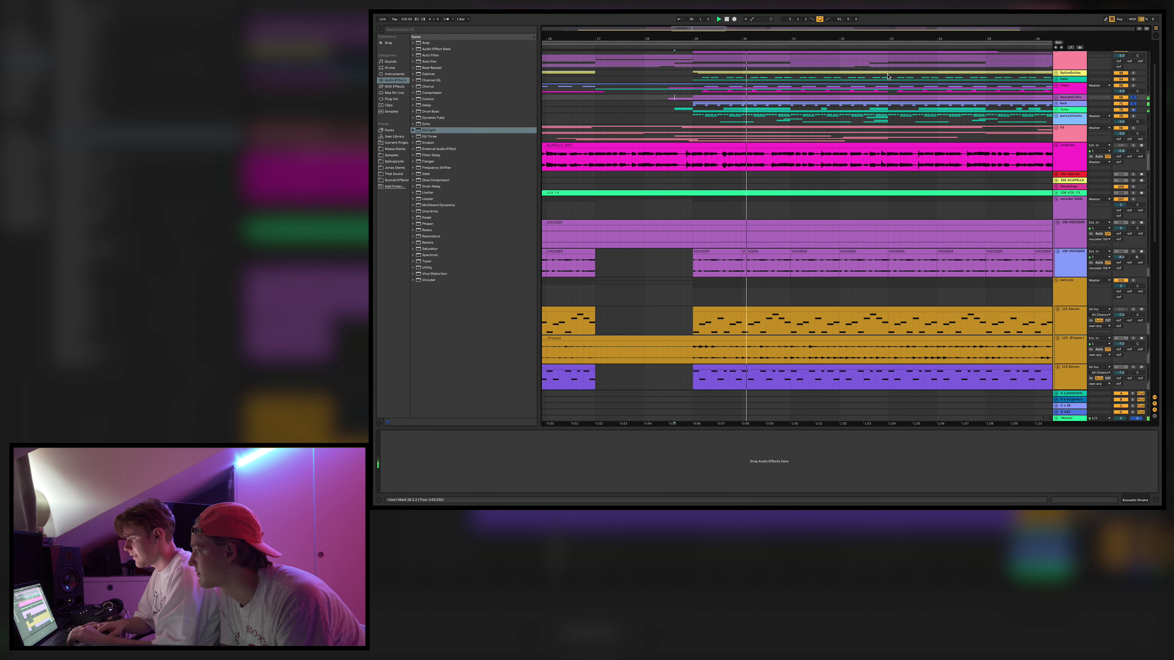
Unfold the percussion group and play its first loop soloed from the drop, adding the second track to the solo.
click(1056, 116)
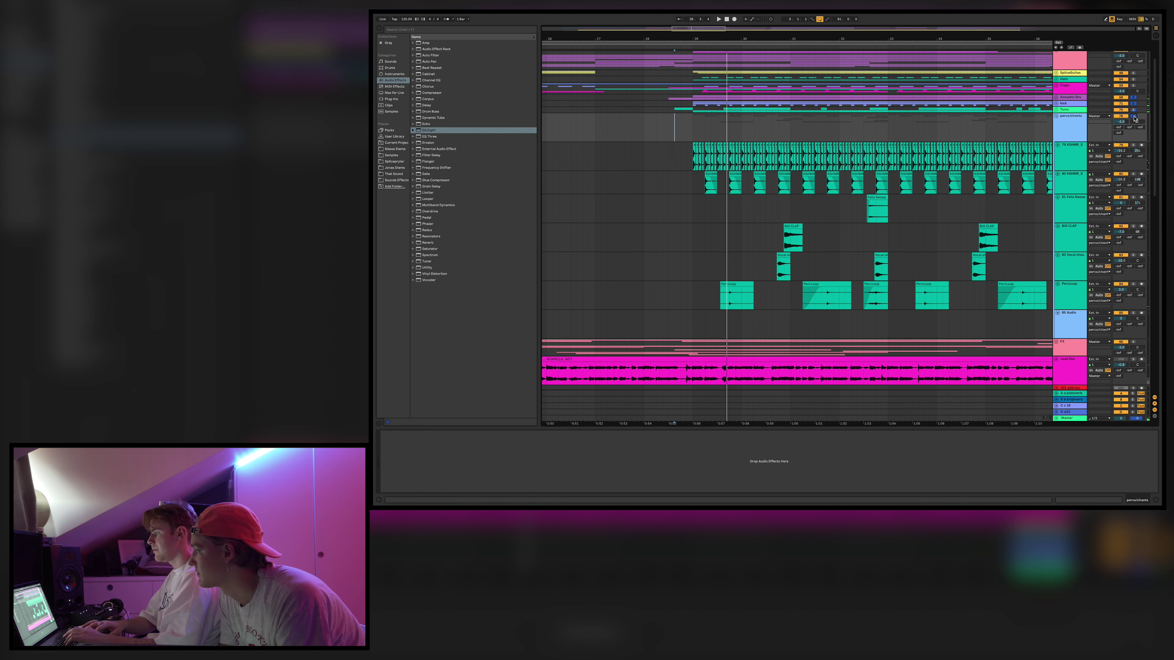
click(692, 130)
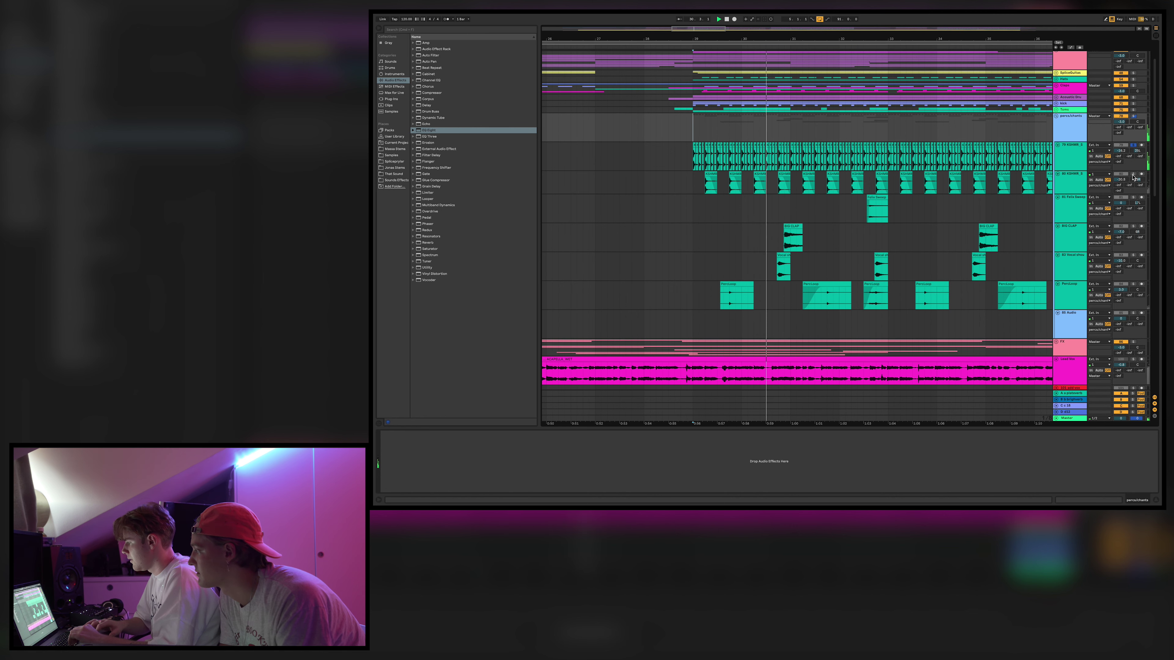
key(space)
super+click(1132, 174)
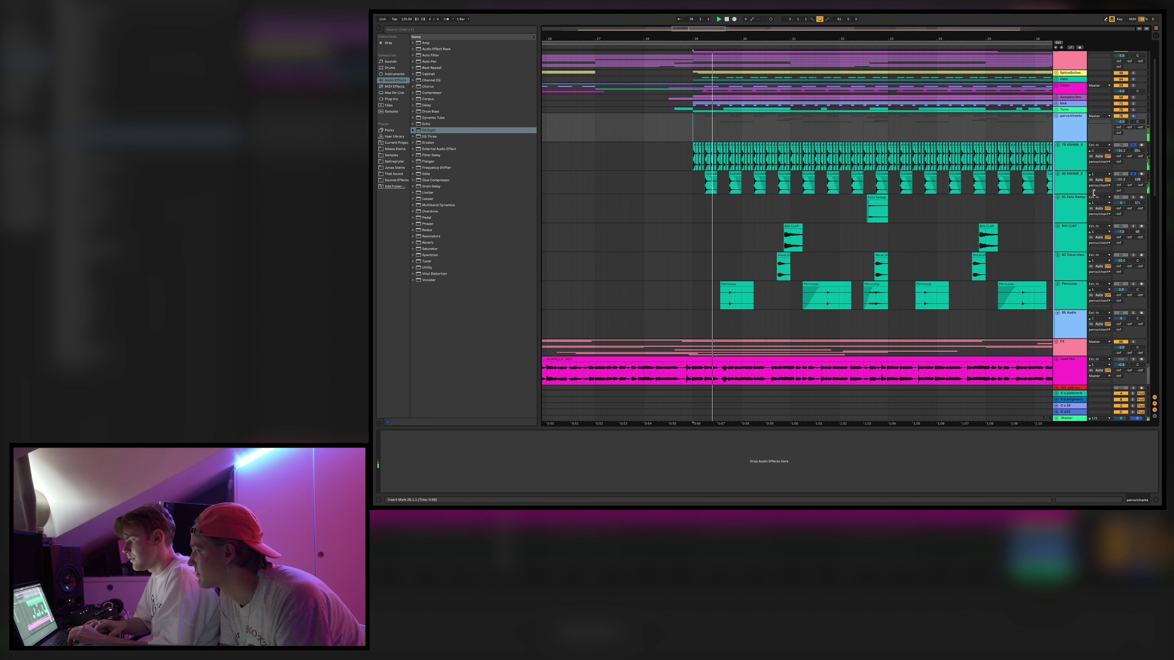
key(space)
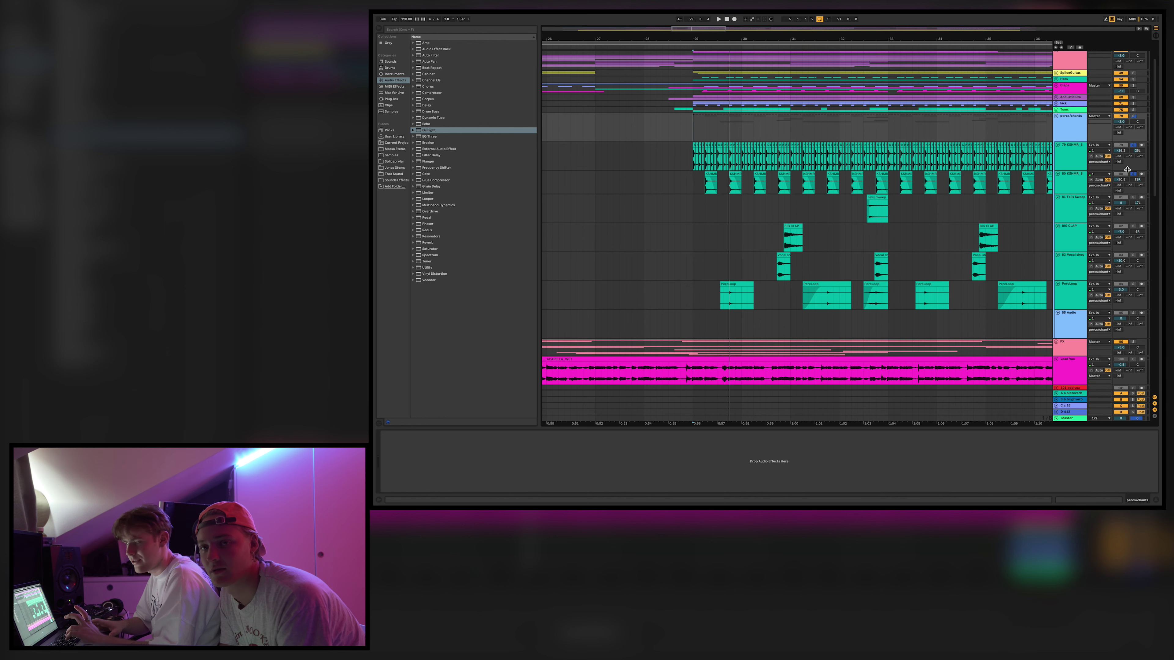
key(space)
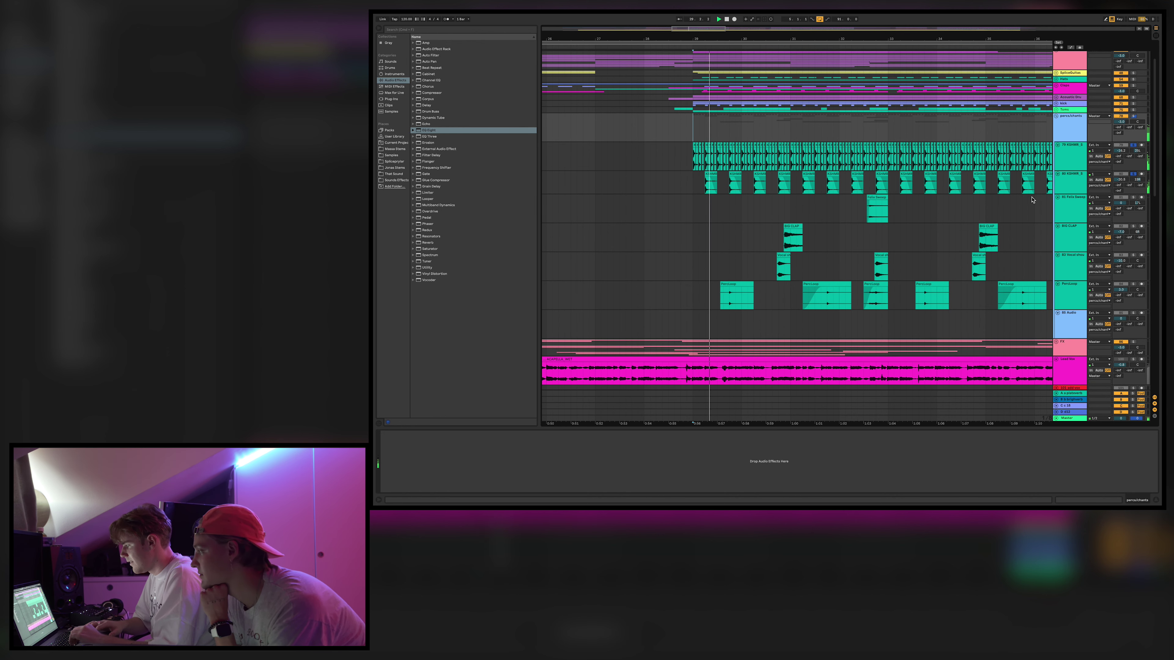
Play the whole percussion group soloed from the drop.
click(1133, 116)
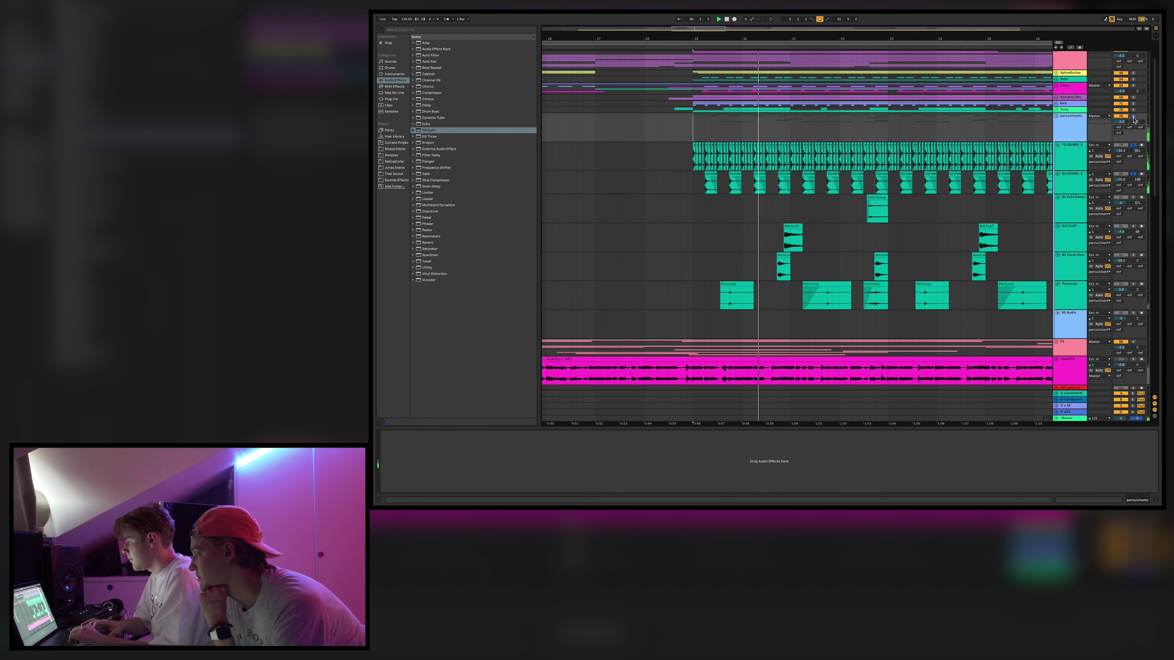
drag(918, 38, 917, 23)
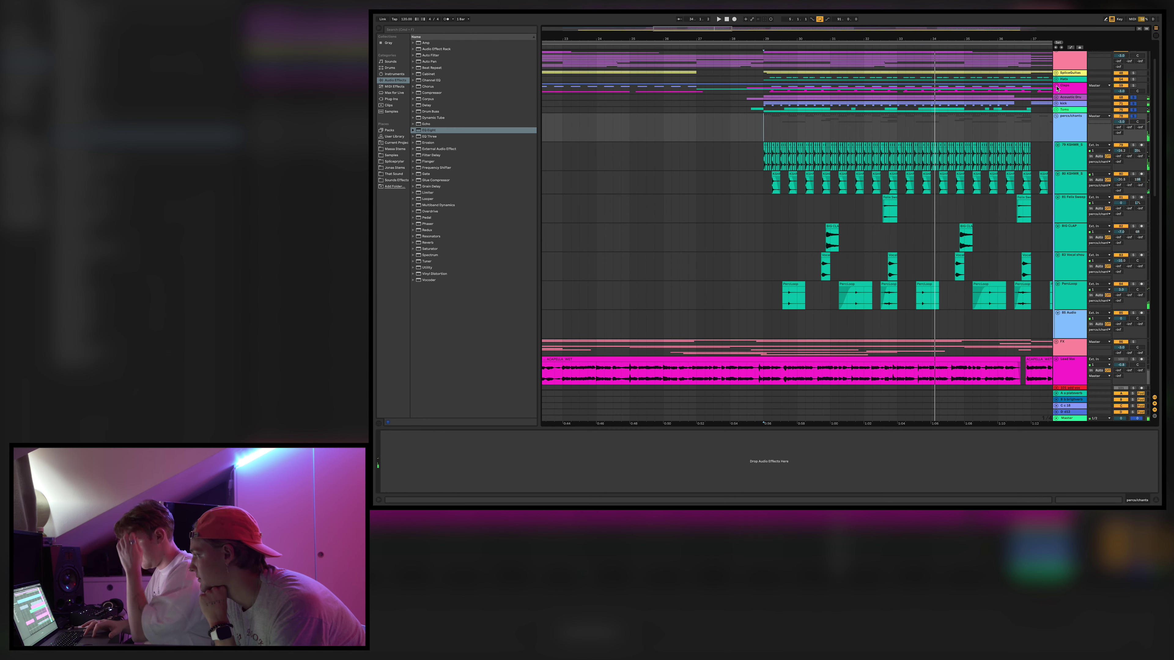
Unfold the claps group and play its Quick Clap track soloed from the drop.
click(1056, 87)
scroll(1124, 75, down, 1)
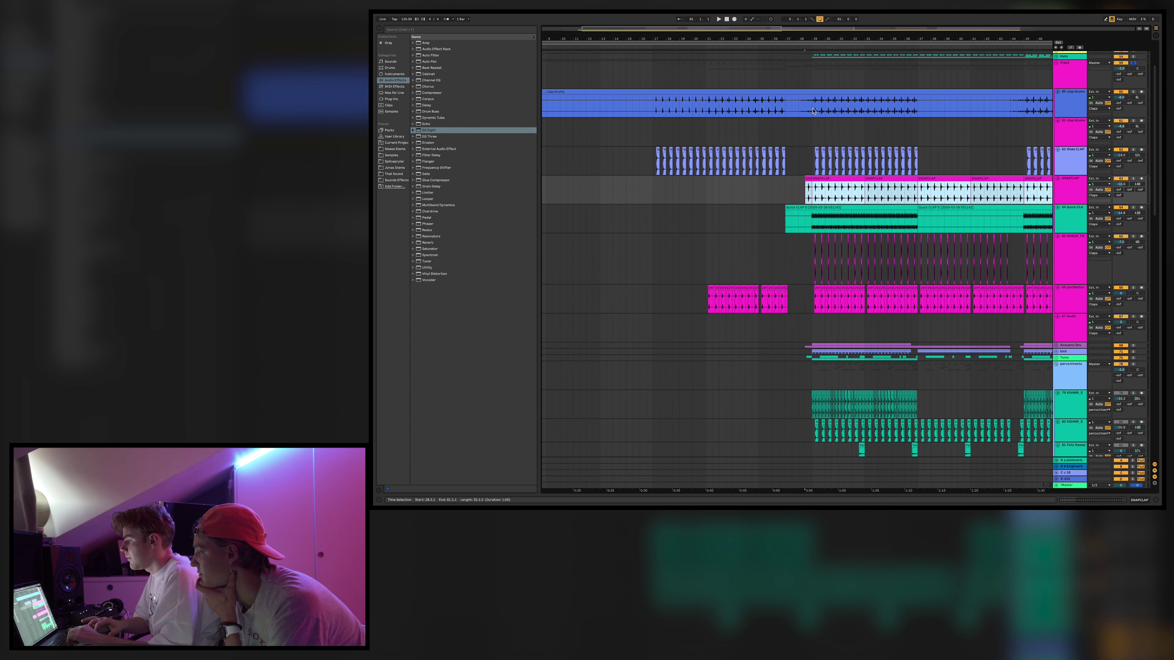
drag(813, 111, 924, 162)
click(1074, 222)
key(space)
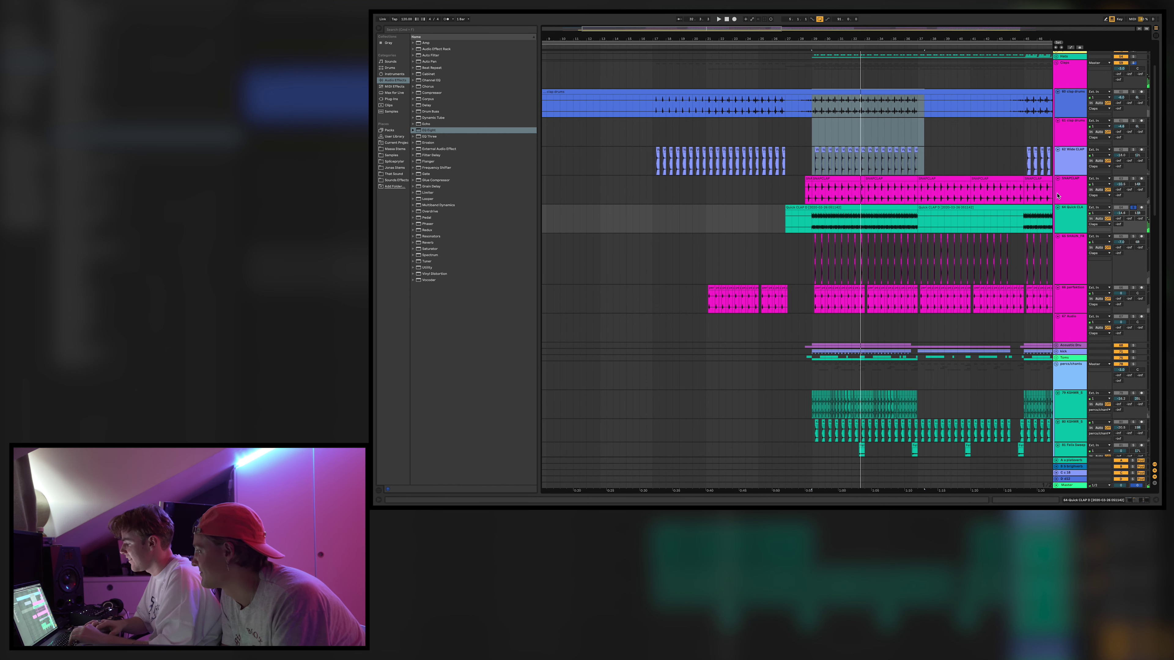
Replay the drop with the magenta tracks directly above and below Quick Clap added to the solo.
scroll(1127, 217, down, 3)
key(space)
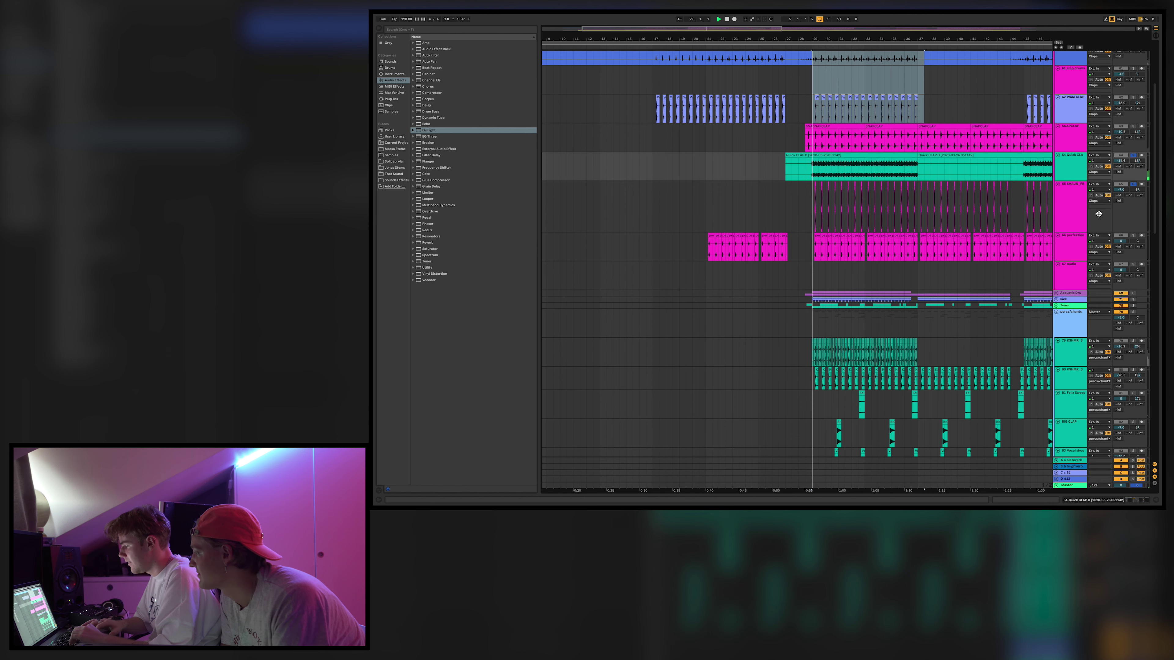
super+click(1133, 126)
click(1077, 163)
key(space)
Inspect the effects on the claps group's tracks, working up from the shaker and lowest loop to the wide clap.
double_click(1069, 213)
double_click(1069, 245)
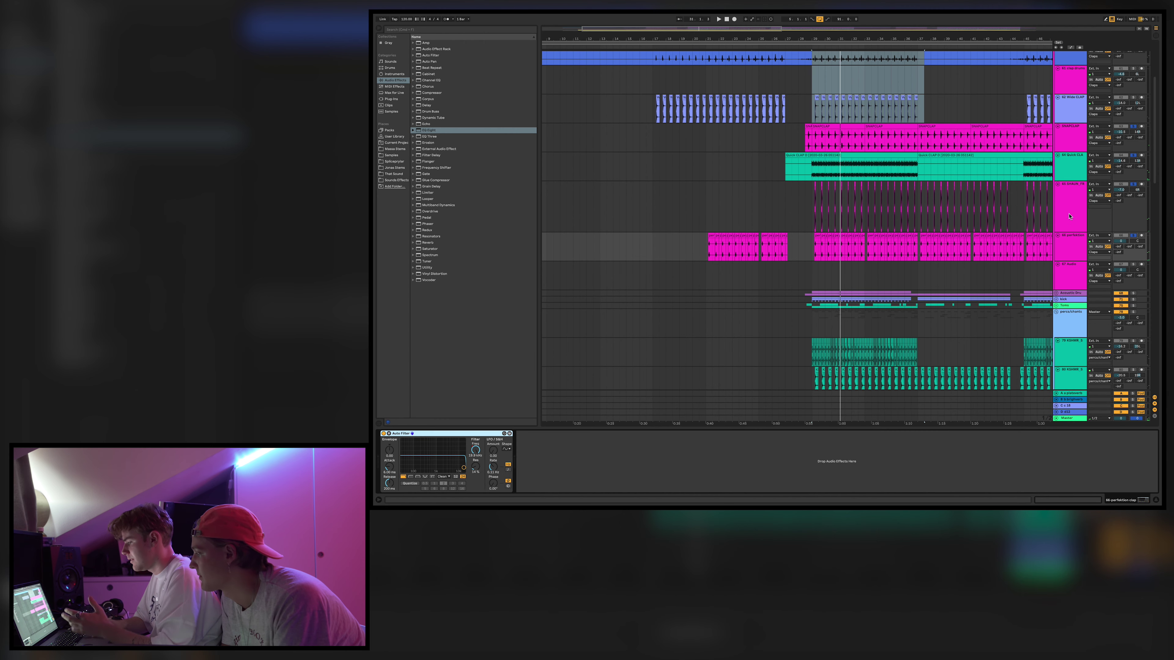
click(1072, 172)
click(1070, 138)
click(1068, 110)
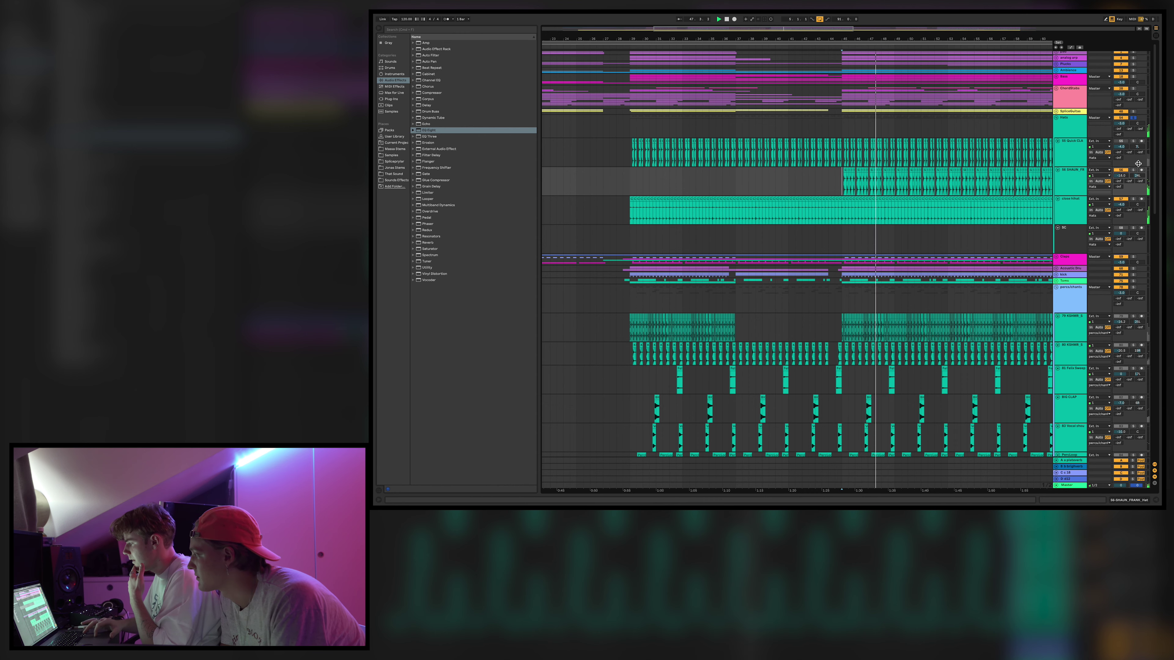
Fold the hats and percussion groups, and play all drum groups from hats to percussion soloed together from the first drop.
click(1056, 118)
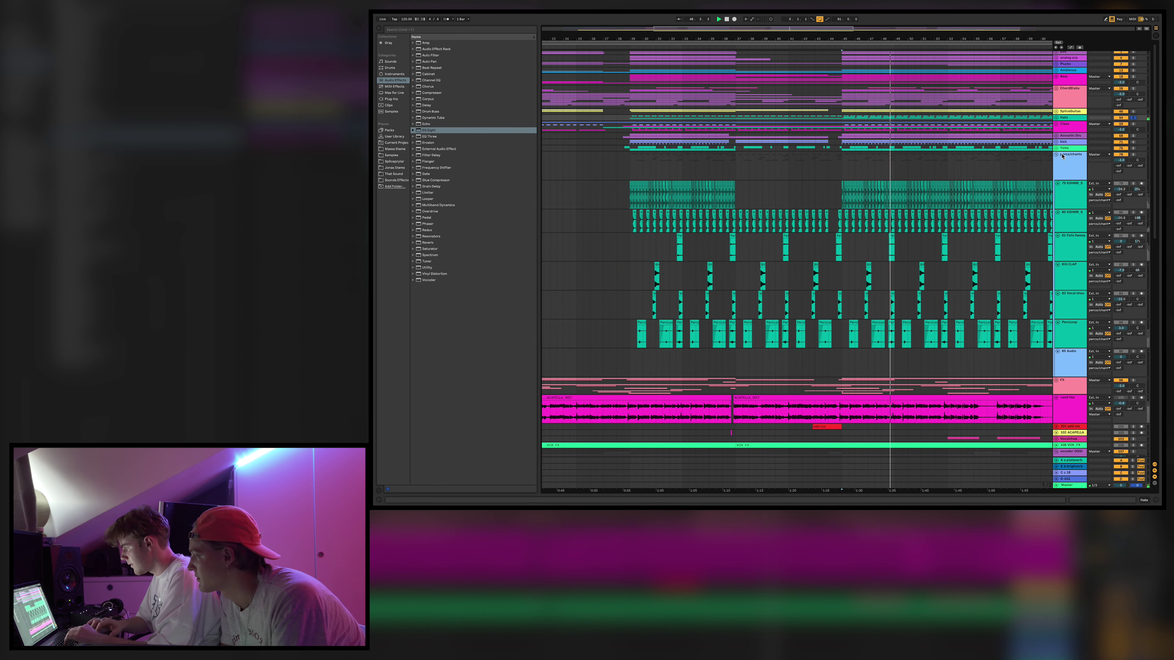
click(1056, 154)
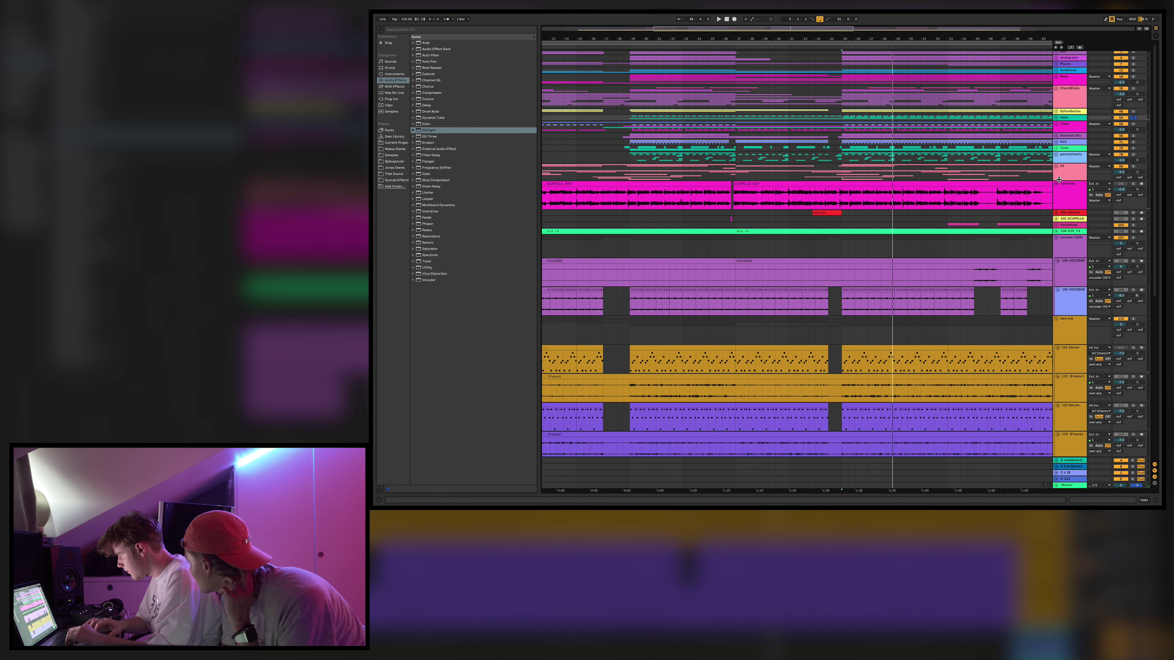
click(1070, 155)
shift+click(1070, 118)
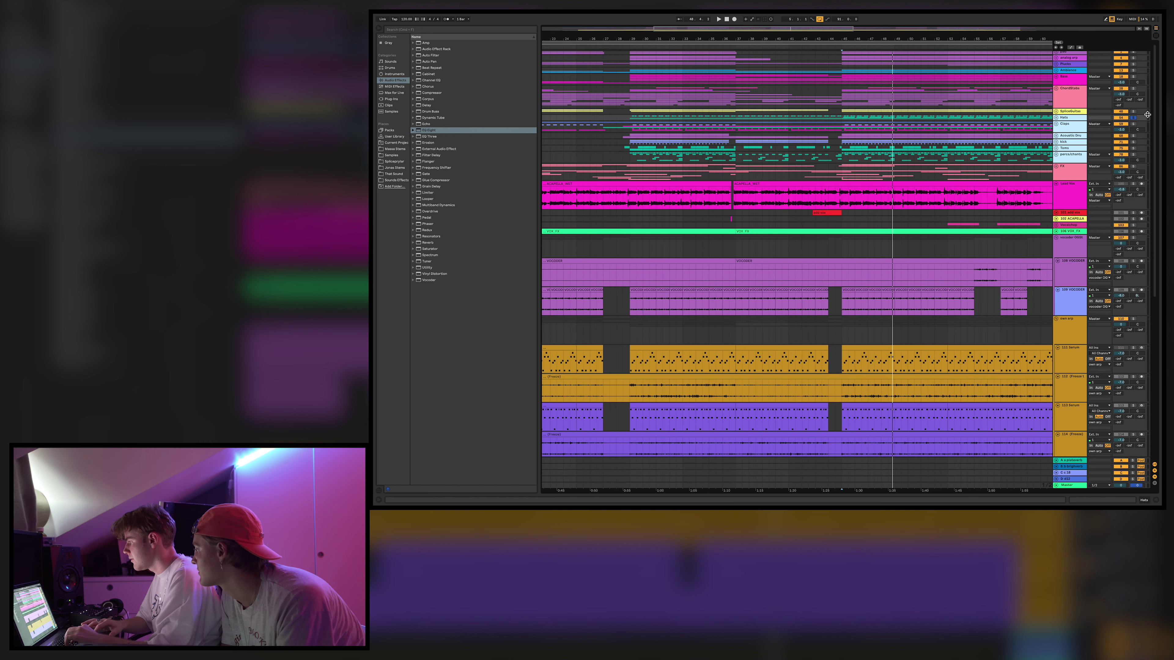
click(1133, 118)
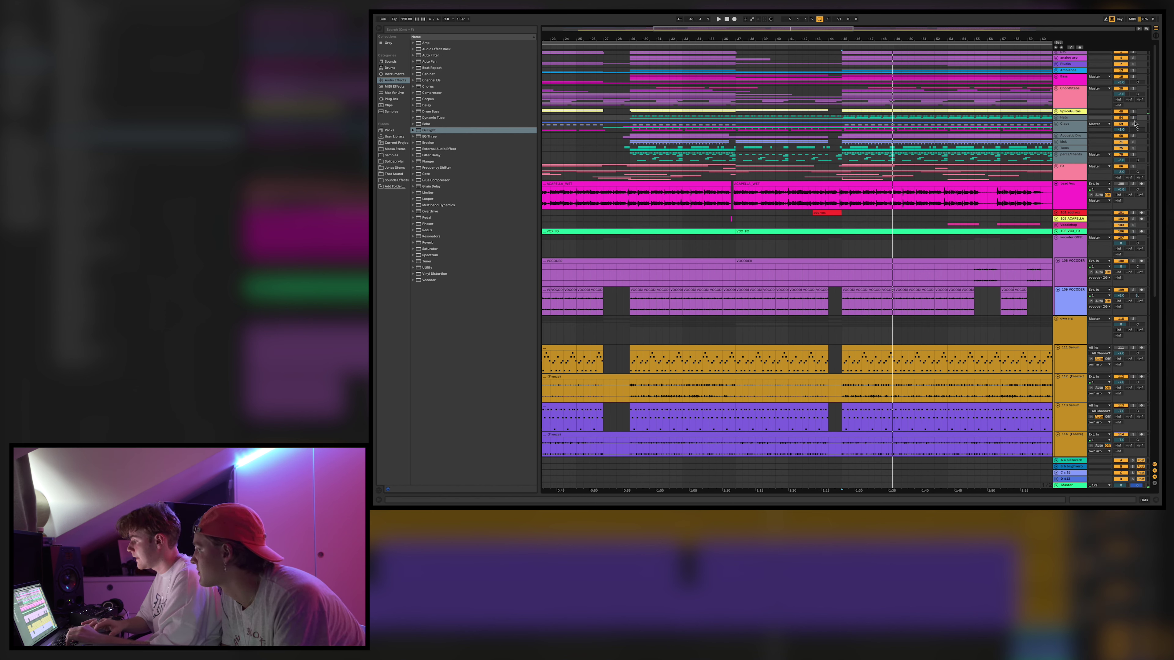
click(1133, 122)
key(space)
key(space)
click(638, 98)
key(space)
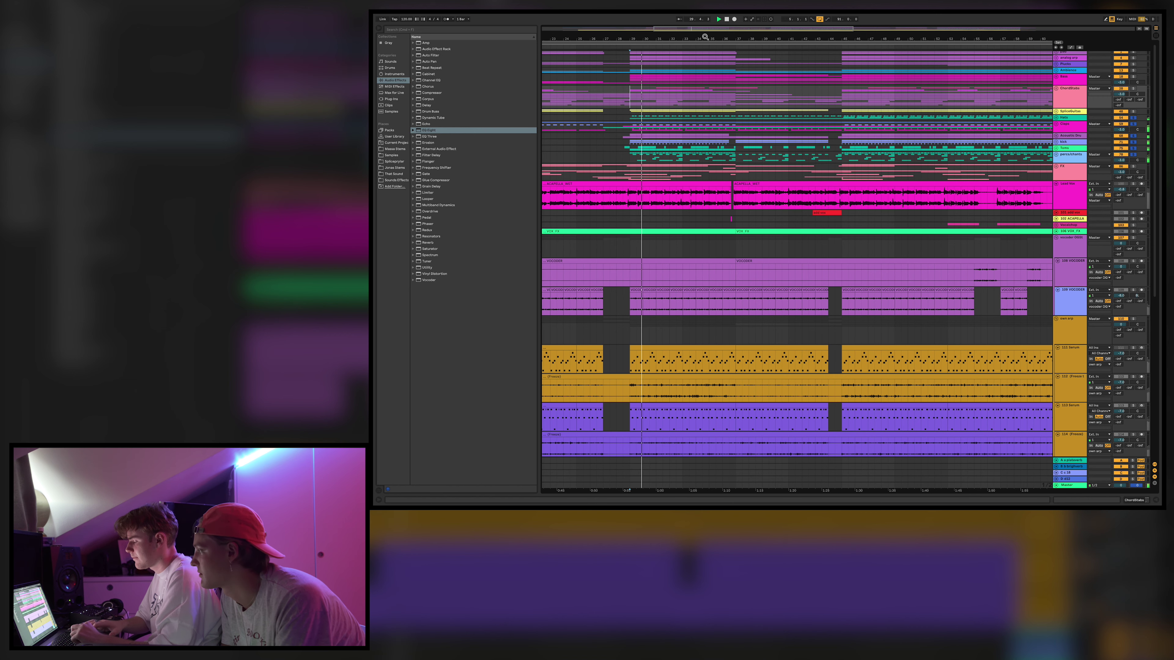
Unfold the chord stabs group and play its first Omnisphere track soloed from the drop.
key(space)
click(1055, 88)
scroll(878, 231, down, 10)
click(1133, 115)
click(678, 125)
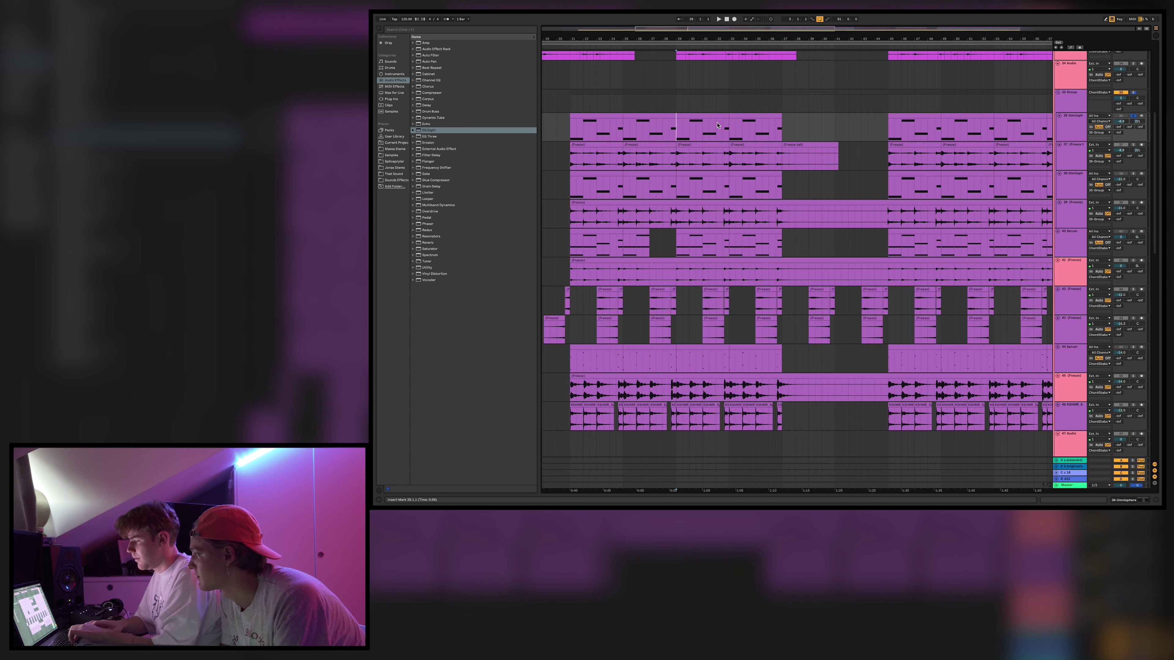
key(space)
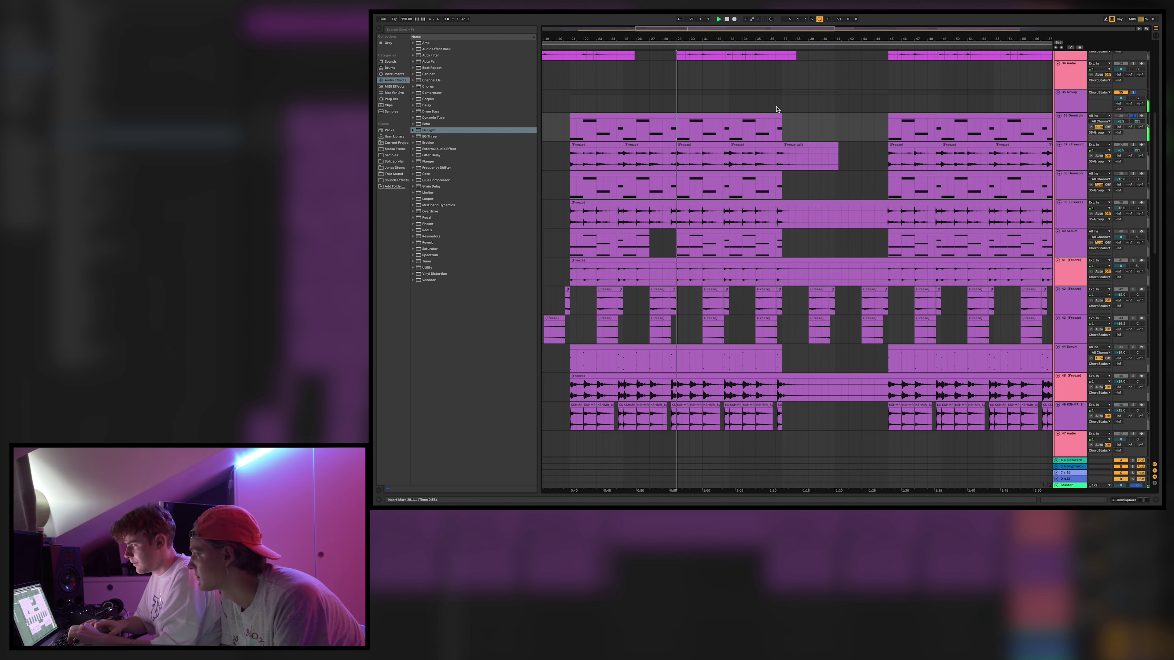
Add the second Omnisphere track to the solo and inspect the device chains of both Omnisphere tracks.
click(1133, 174)
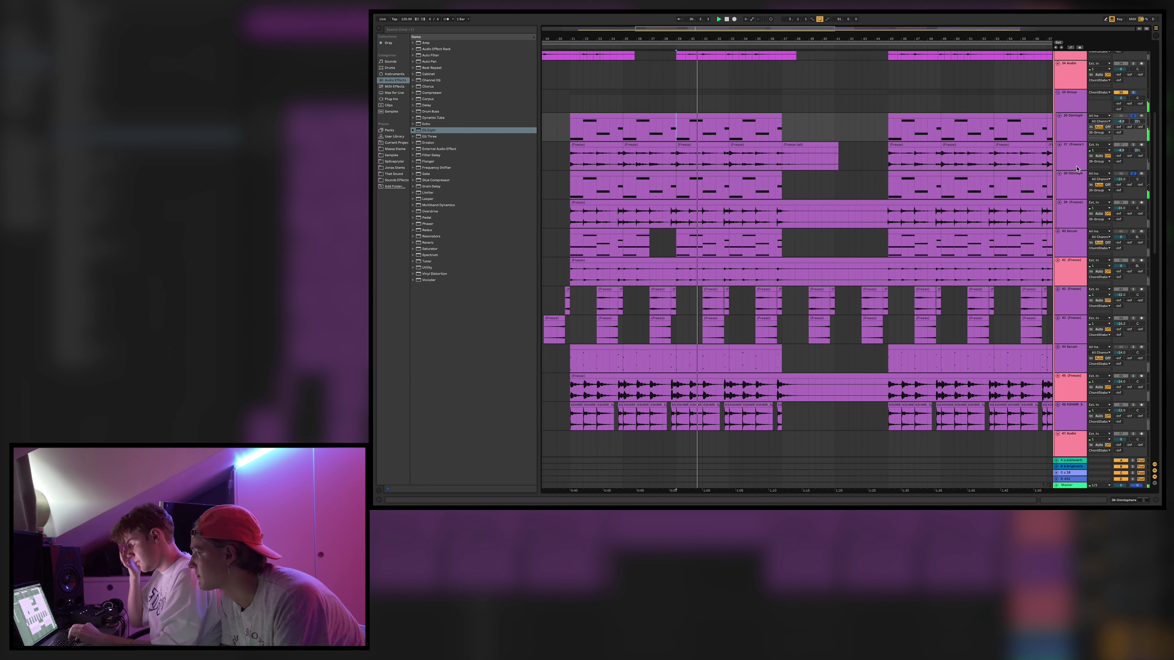
double_click(1070, 125)
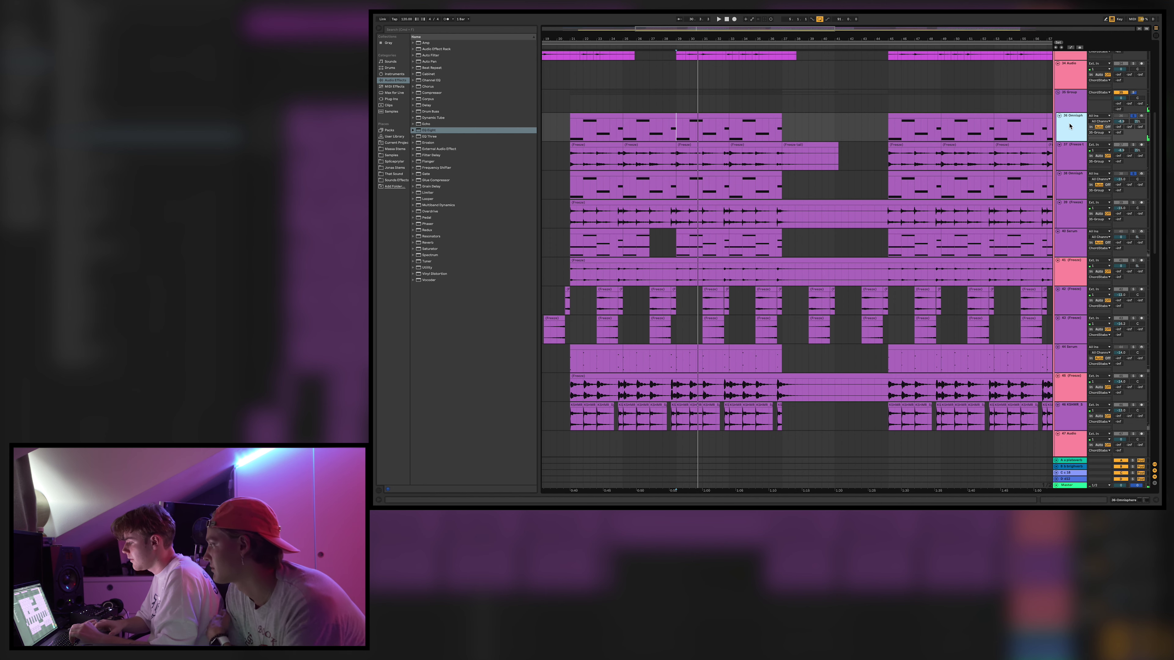
click(1075, 192)
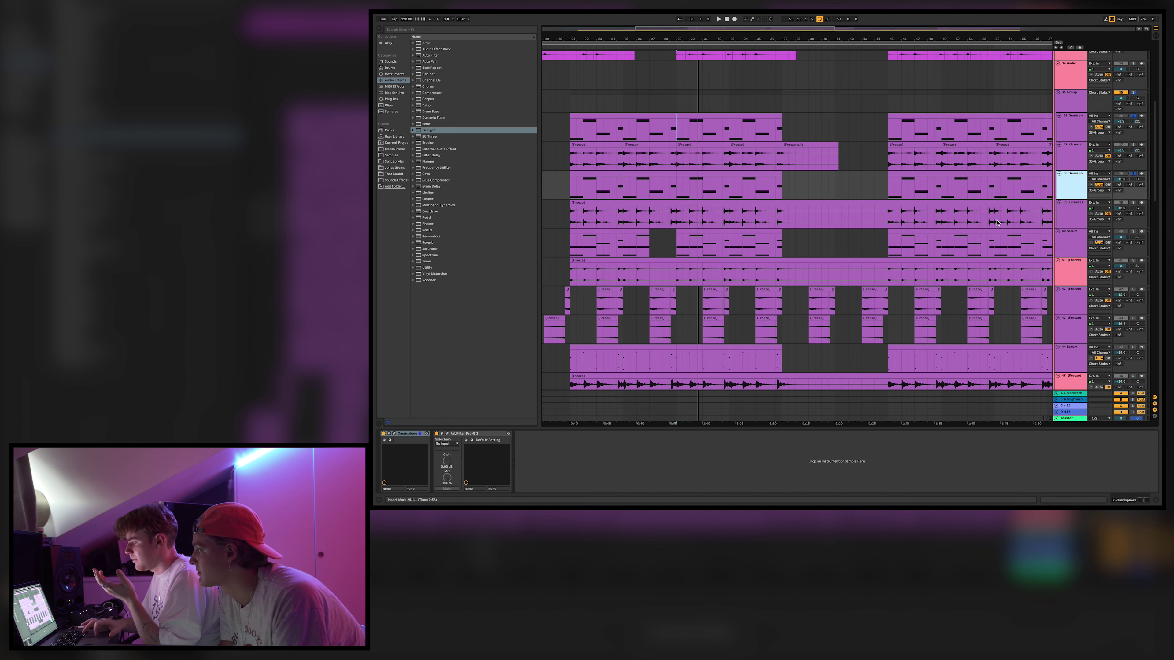
Fold the chord stabs group, unfold the bass group and solo the bass group.
scroll(1062, 94, up, 10)
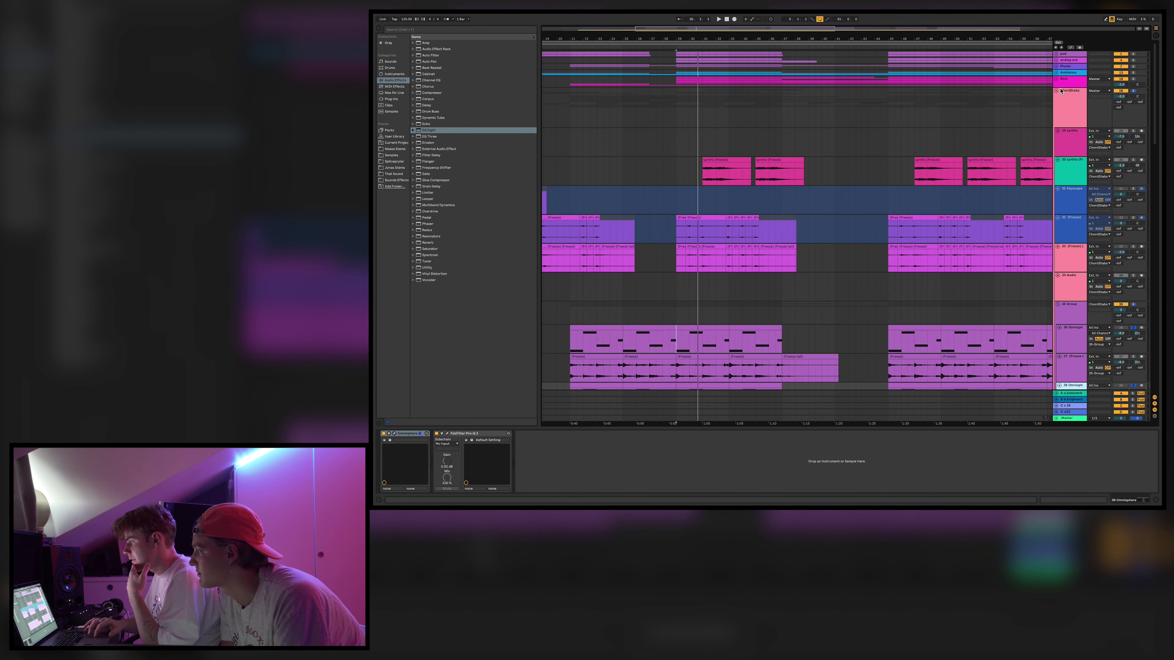
click(1056, 91)
click(1056, 80)
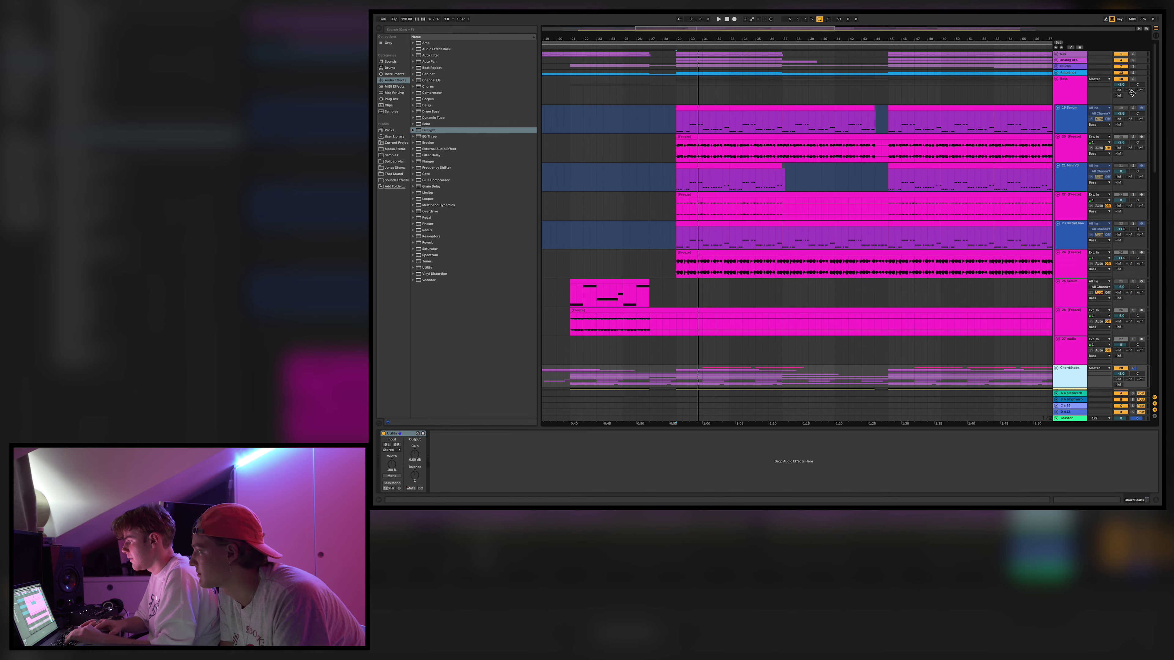
click(1133, 79)
Unfreeze the bass group's first Serum track and play it soloed from the drop.
click(1072, 116)
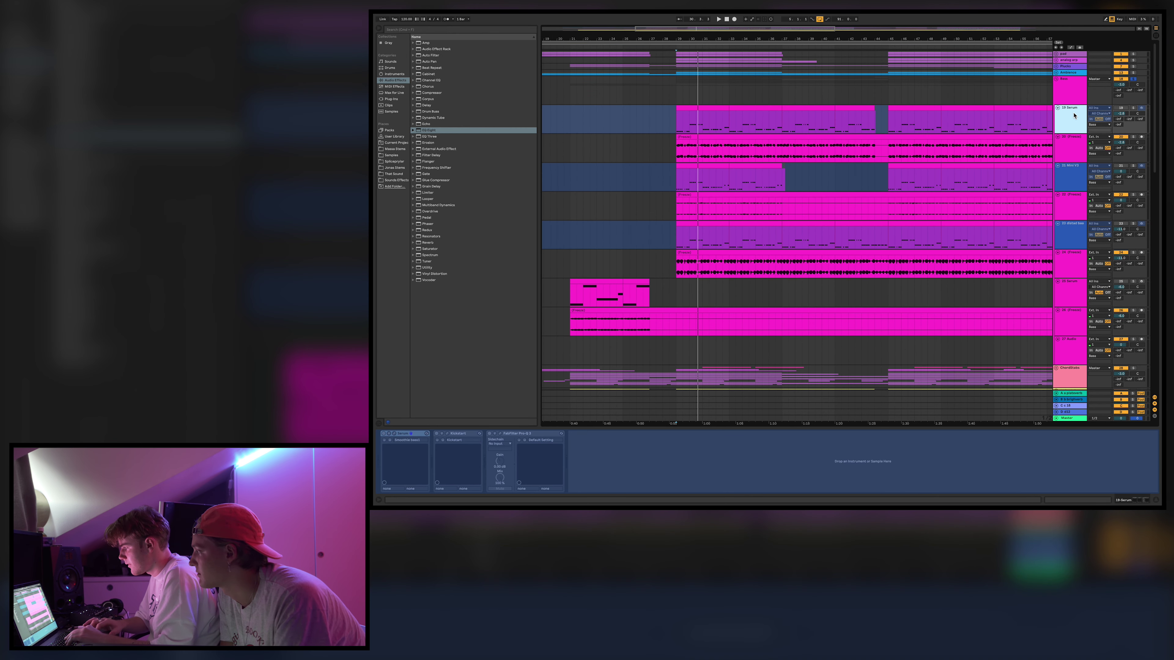
right_click(1070, 114)
click(1091, 152)
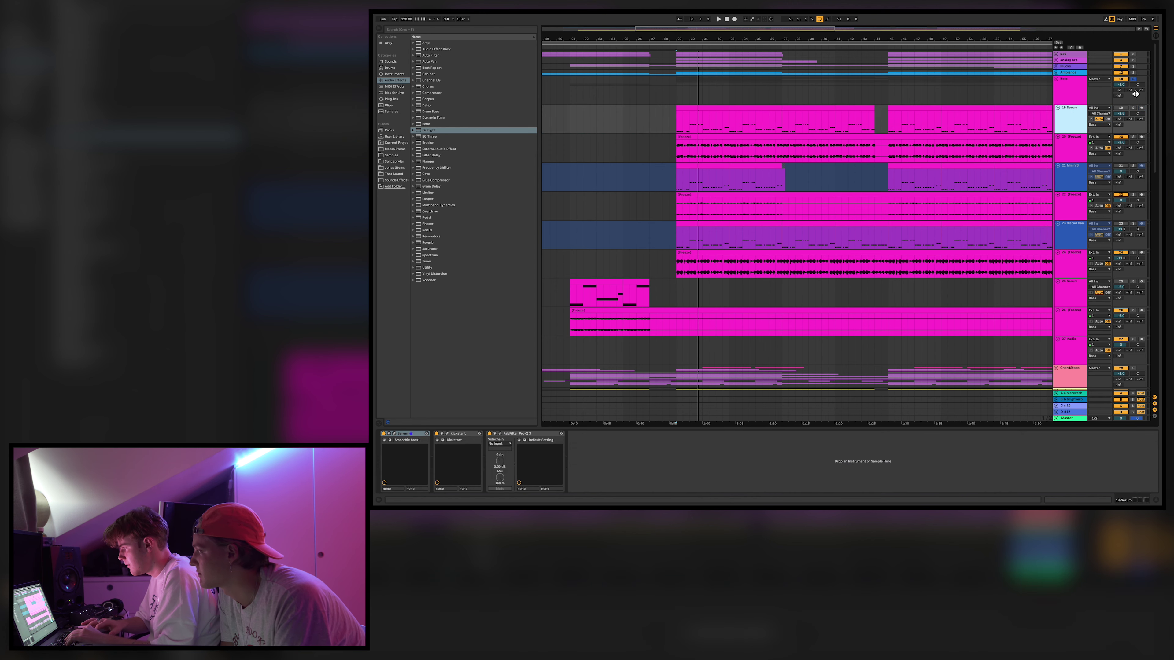
click(1133, 109)
key(space)
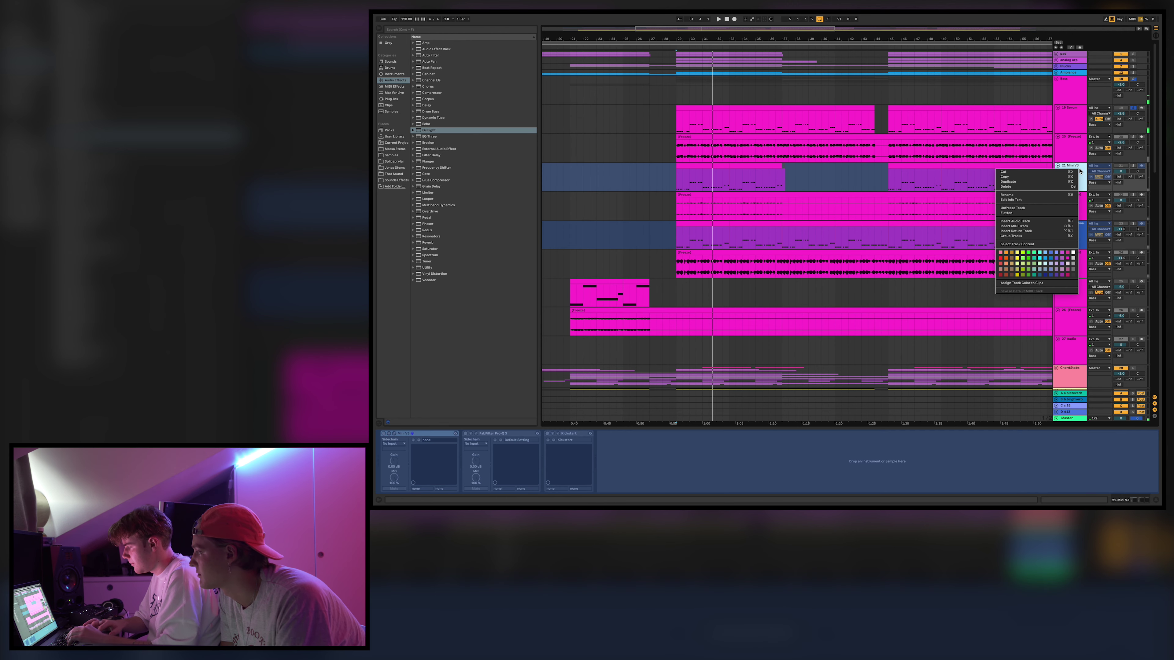
Unfreeze the Mini V3 bass track, play it soloed and inspect its FabFilter Pro-Q 3 curve.
click(1046, 209)
click(1133, 166)
key(space)
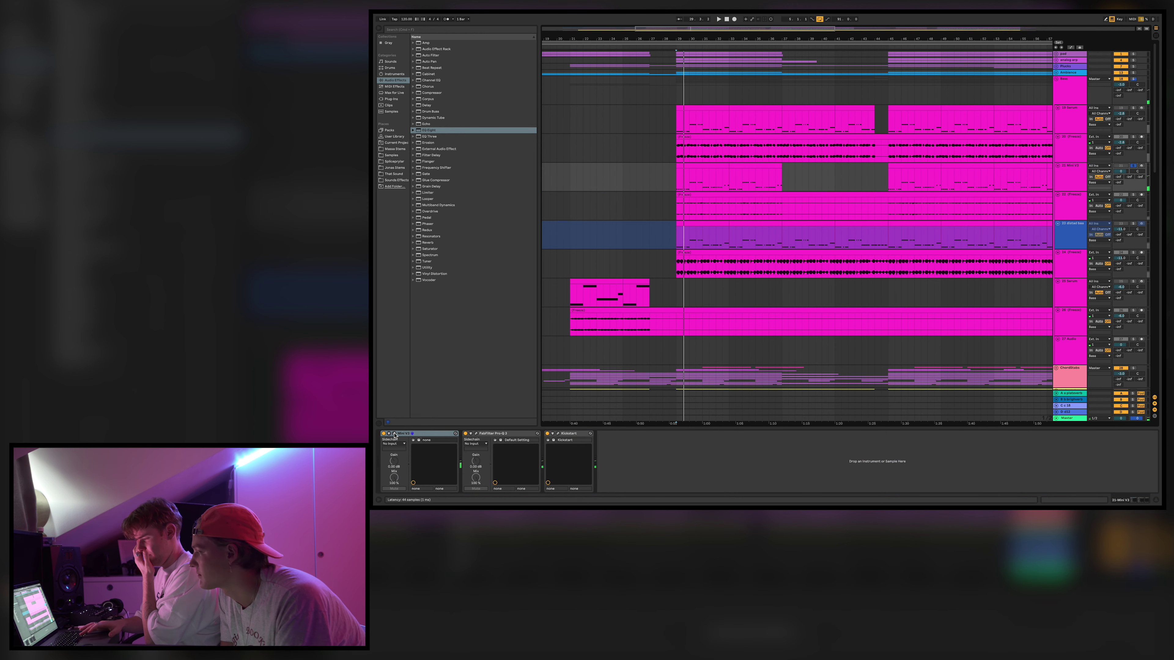
key(space)
click(476, 434)
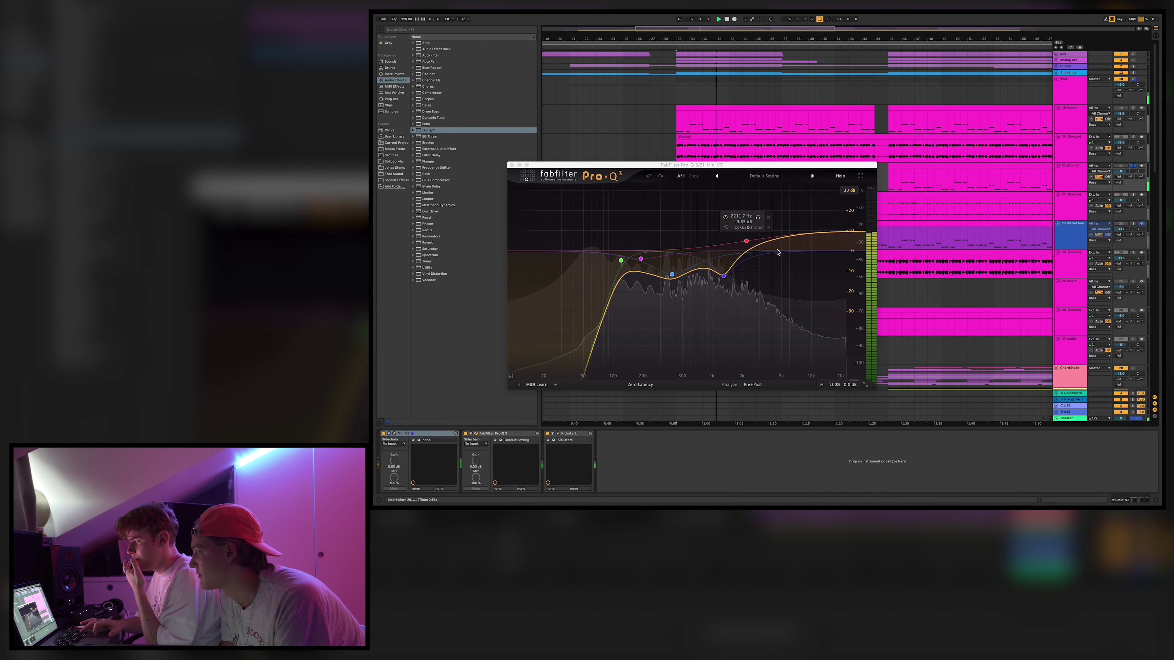
click(512, 165)
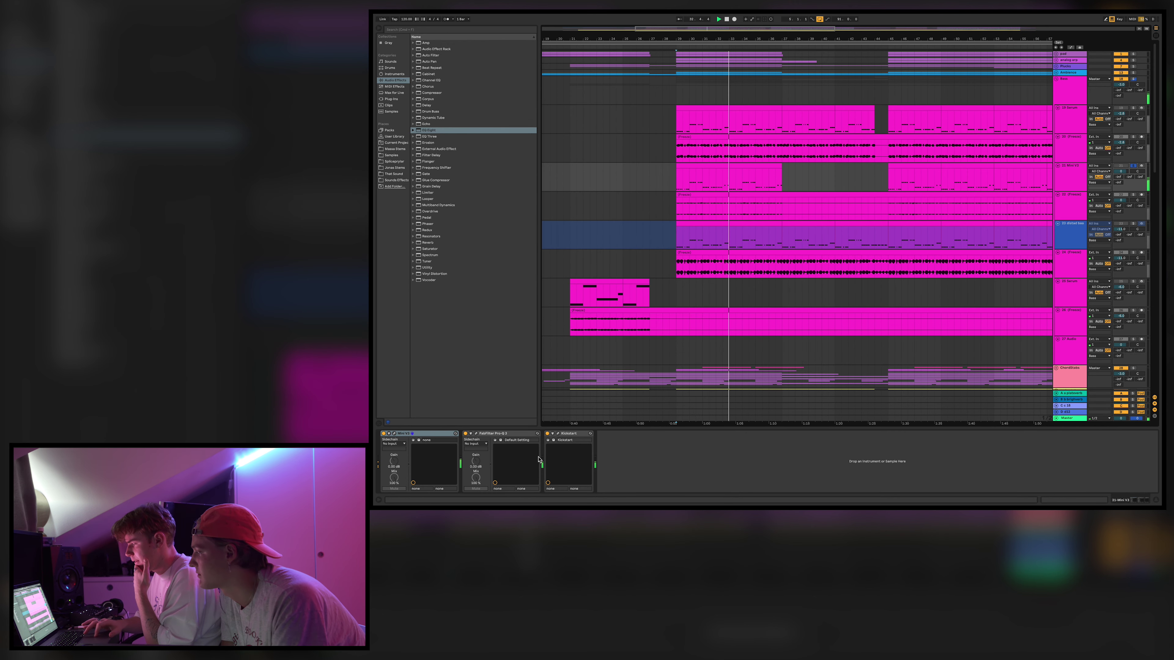
Unfreeze the bass group's remaining frozen track and play it soloed from the drop.
scroll(840, 238, down, 1)
key(space)
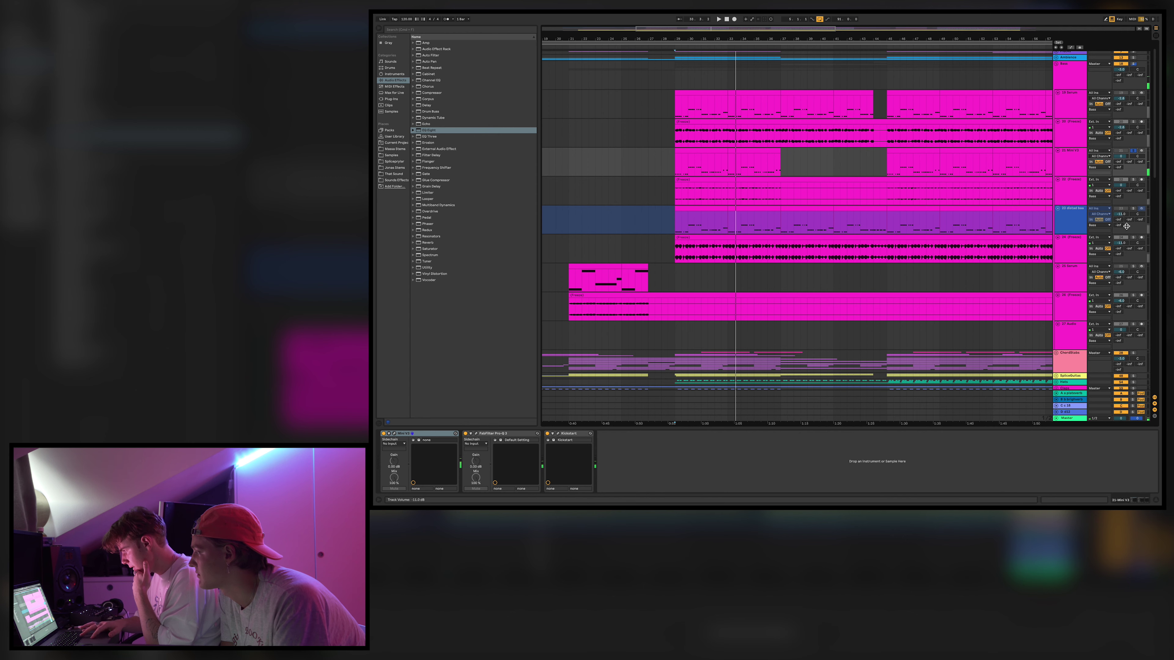
click(1067, 221)
click(1136, 209)
click(1134, 209)
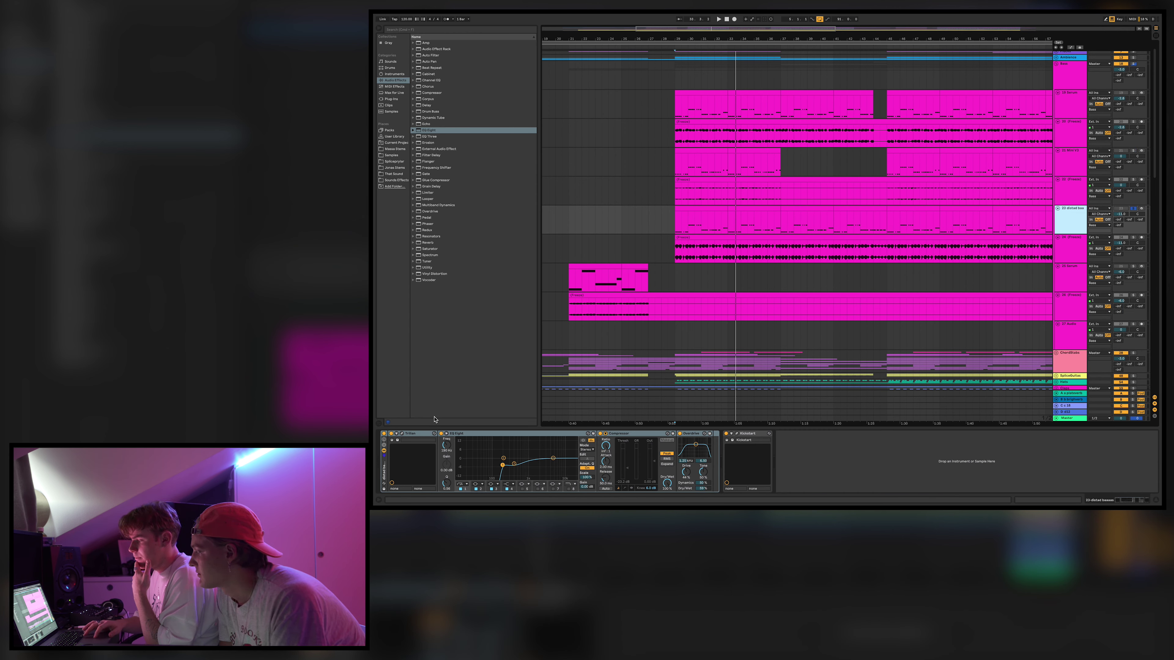
click(675, 279)
key(space)
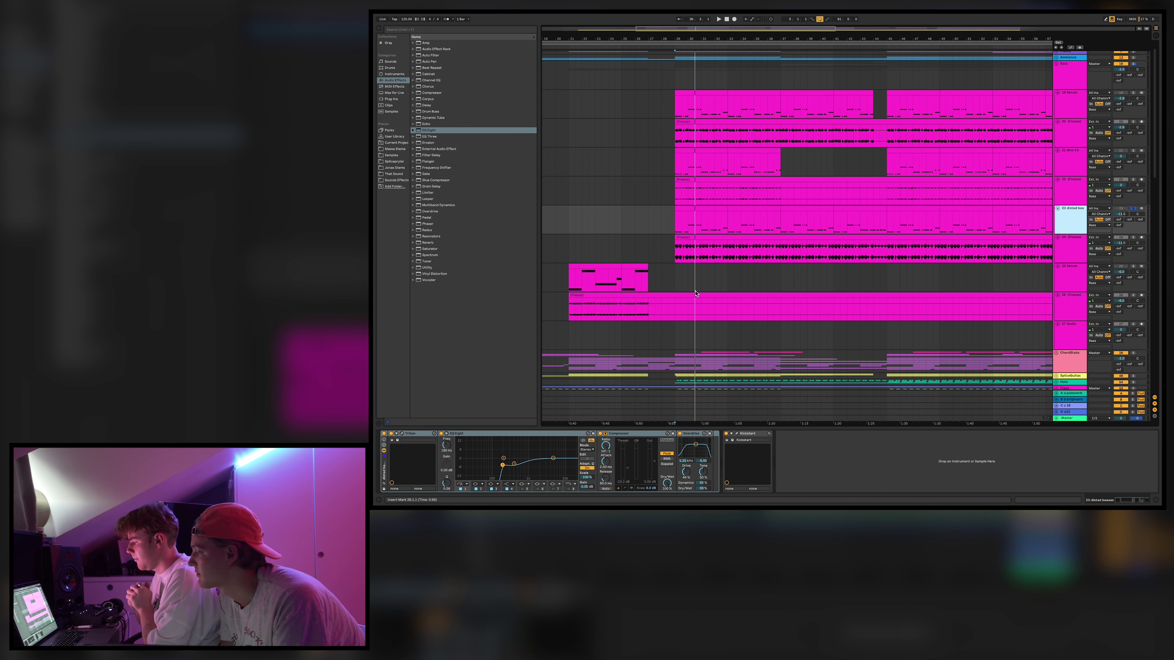
Play the whole bass group soloed from the drop and fold the group.
click(1135, 65)
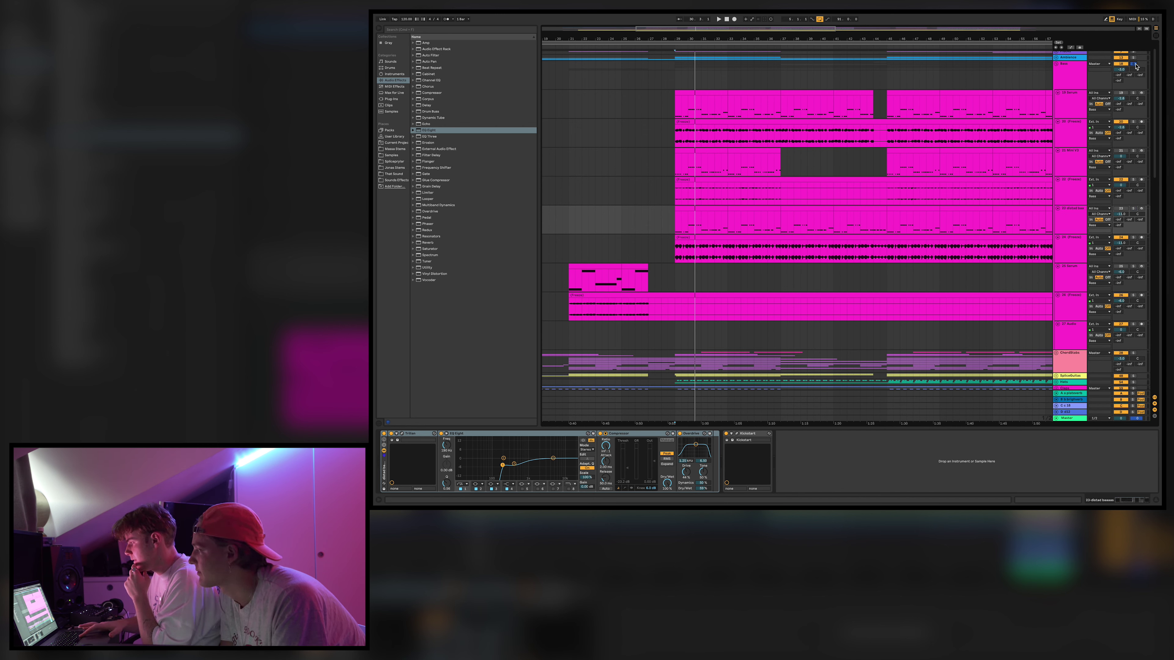
key(space)
click(1056, 64)
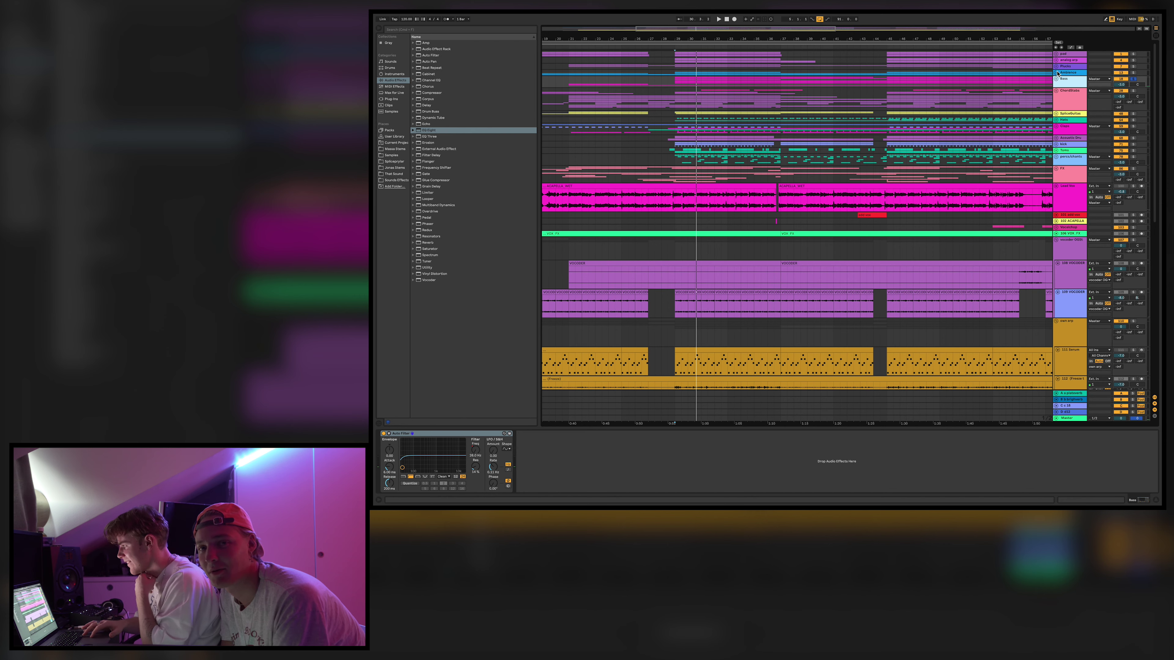
Unfold the pad and analog arp groups and play the analog arp group soloed from the drop.
click(1056, 66)
click(1056, 66)
click(1055, 60)
click(1056, 54)
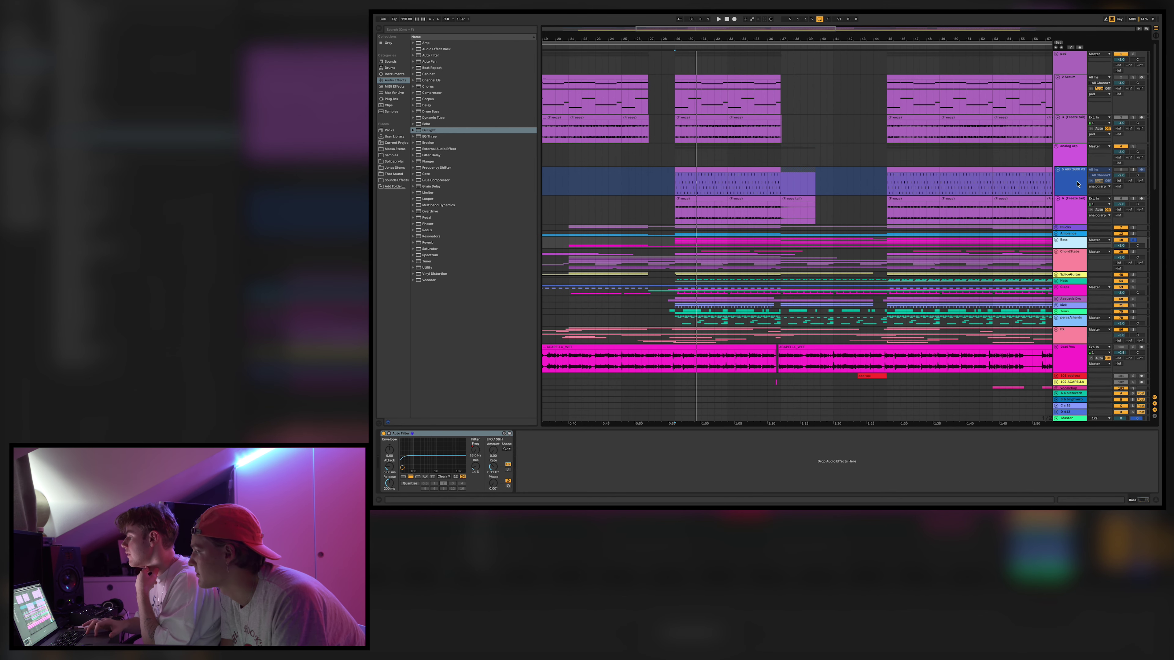
click(1134, 146)
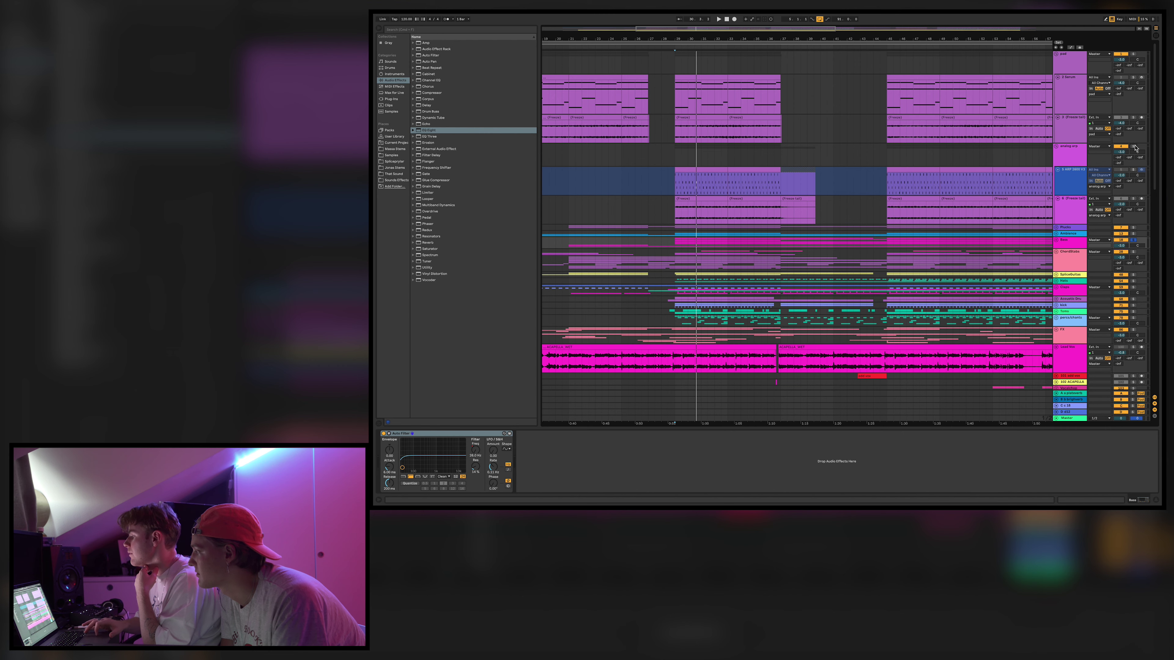
click(676, 158)
key(space)
Unfreeze the analog arp group's ARP 2600 V3 track and open its instrument window.
click(1071, 175)
right_click(1070, 177)
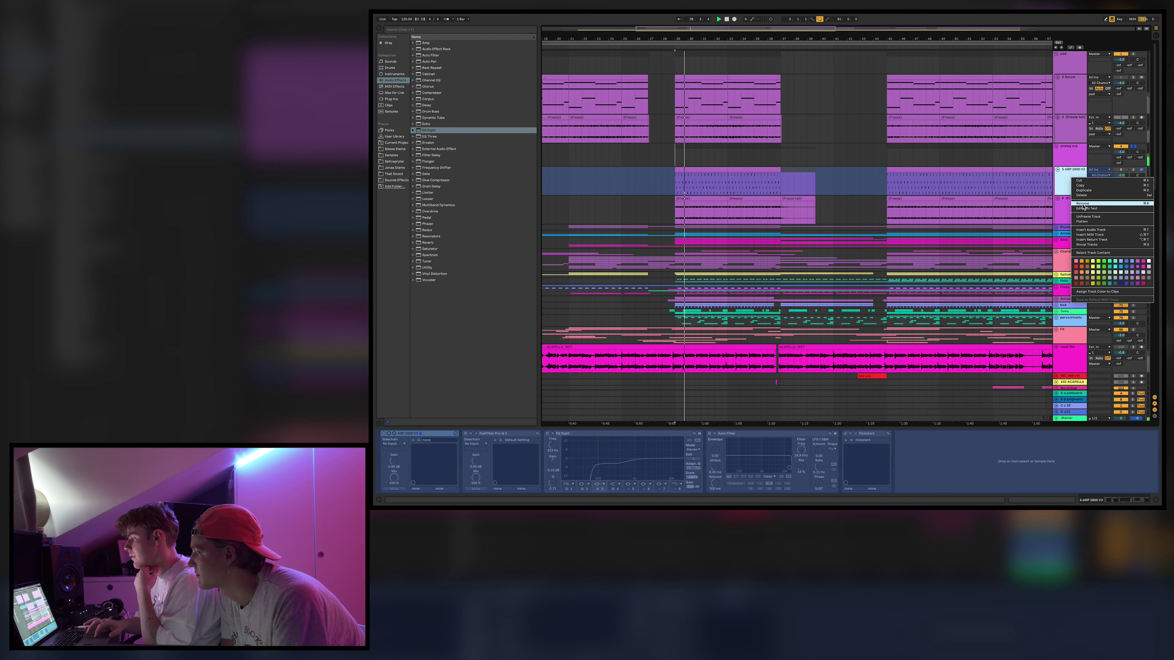
click(1087, 217)
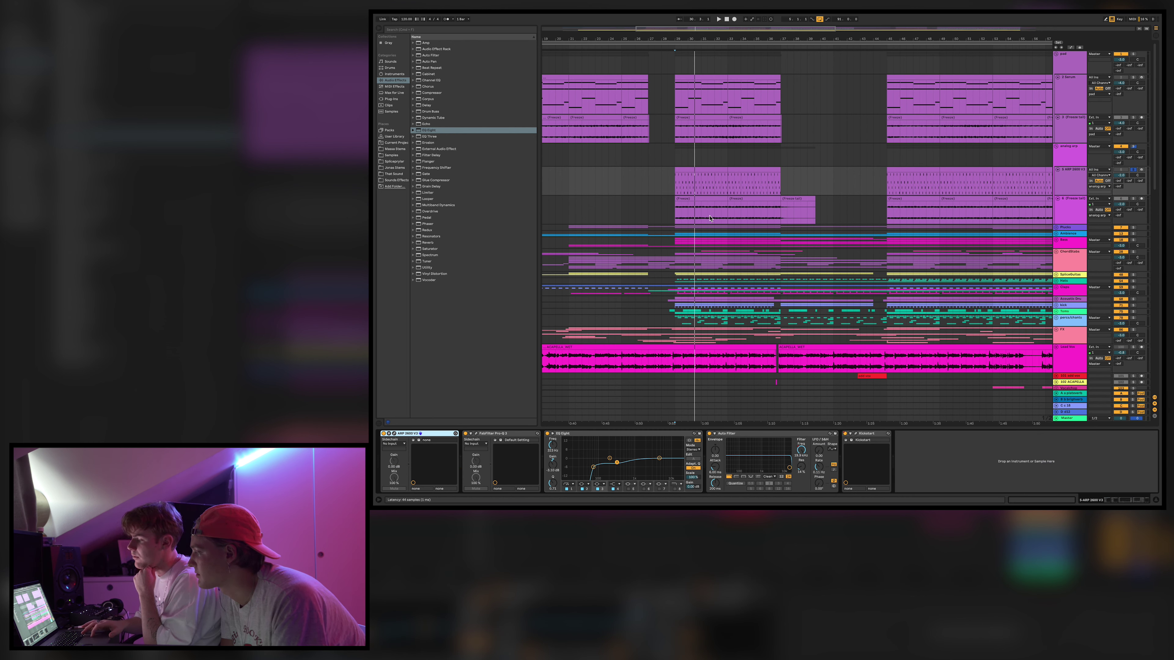
key(super+alt+p)
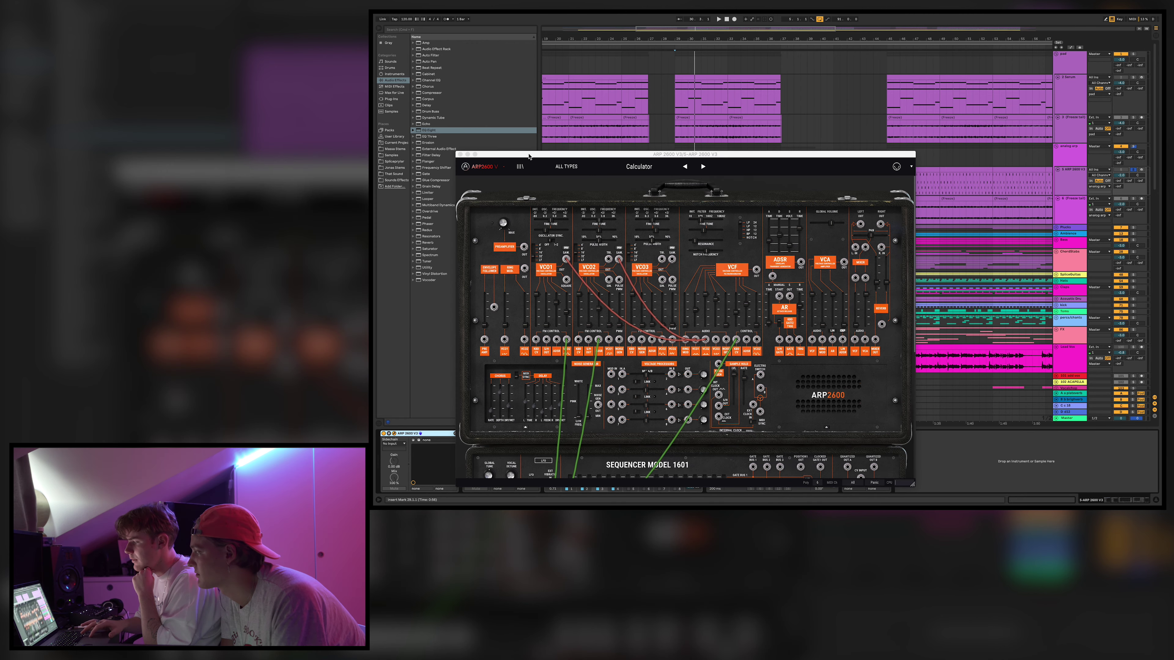
Examine the ARP 2600 V3 patch down to its sequencer, close it, and inspect the track's FabFilter Pro-Q 3 curve.
drag(545, 156, 580, 117)
scroll(607, 206, down, 10)
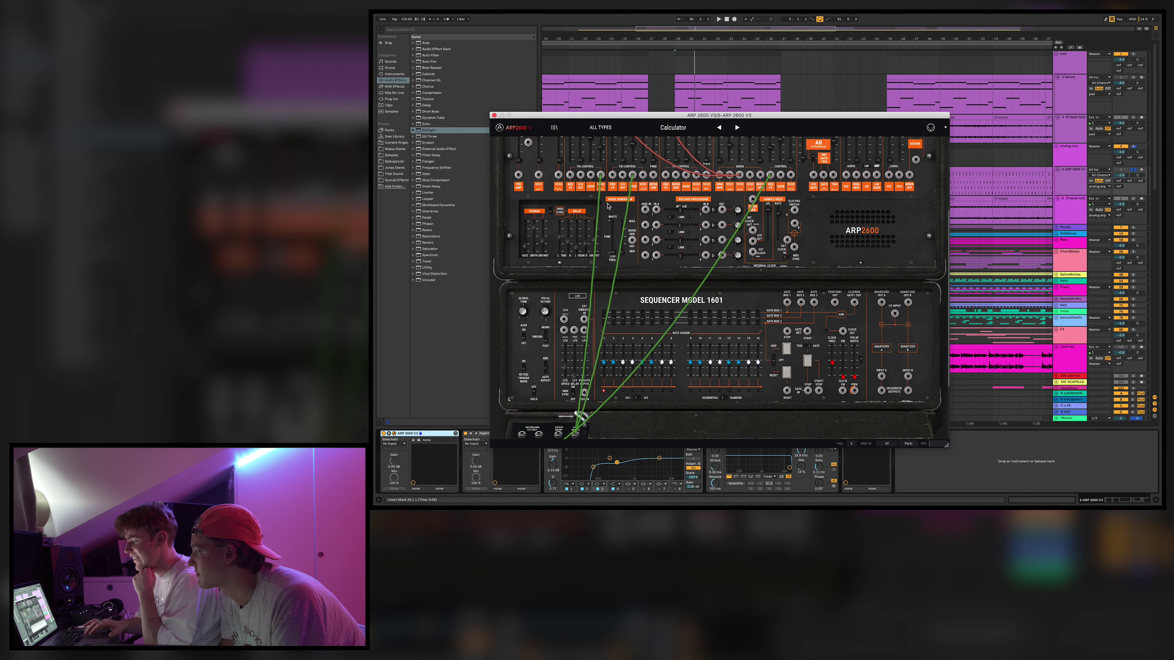
scroll(640, 162, up, 12)
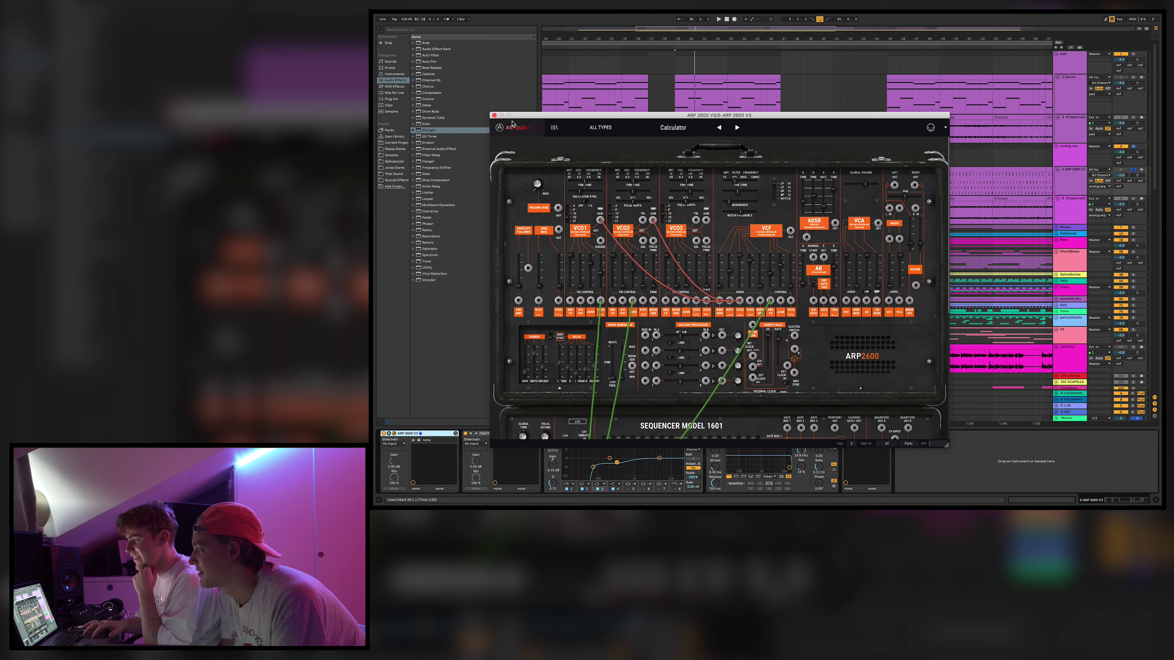
click(494, 115)
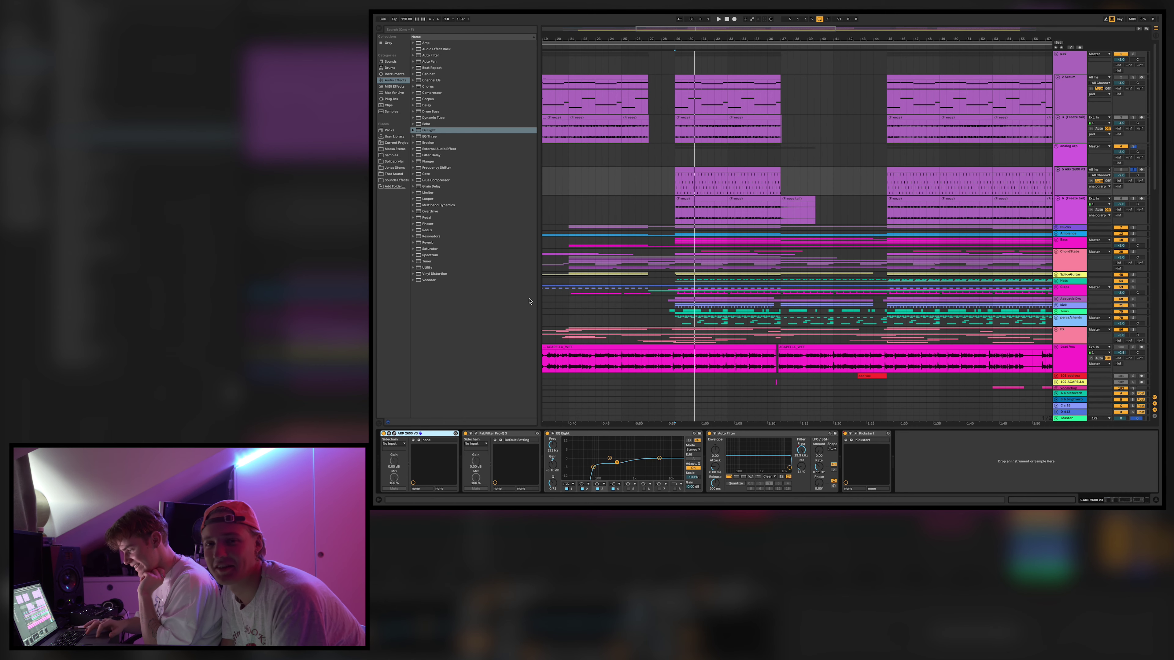
click(476, 434)
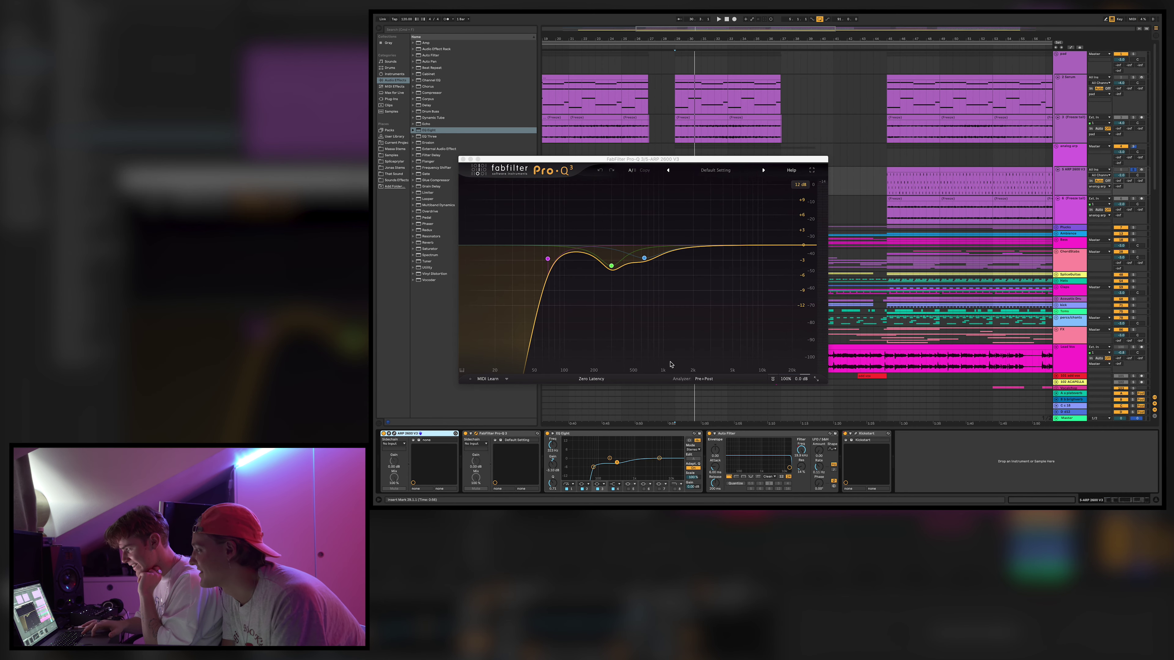
click(461, 158)
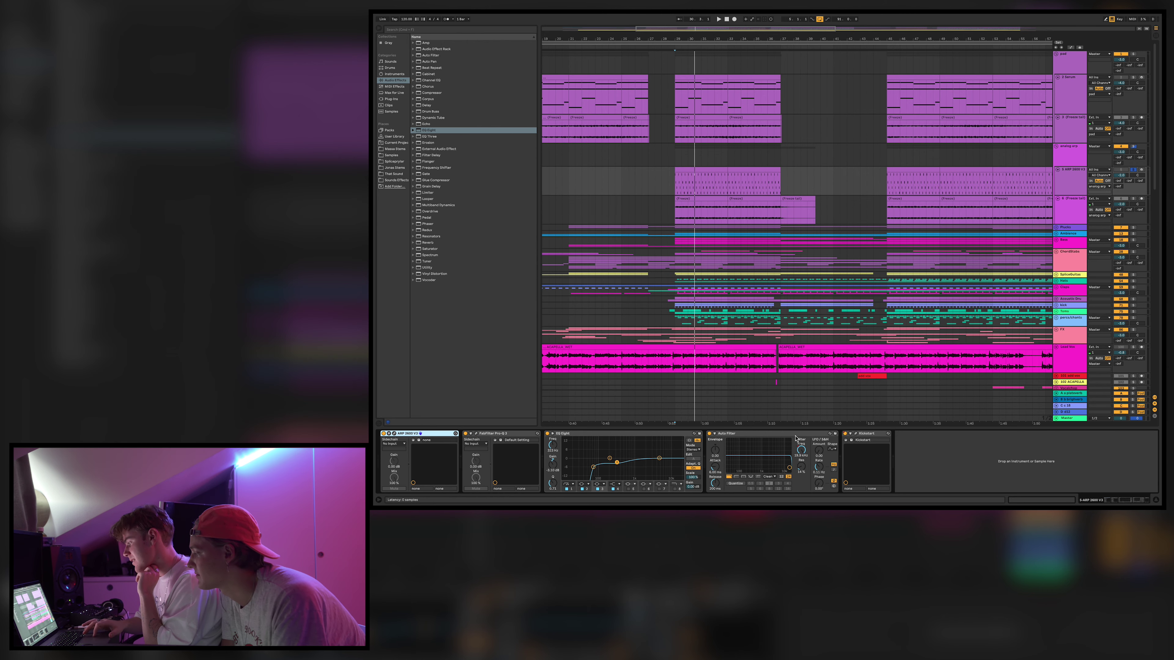
Play the FX group soloed from just before the drop.
scroll(960, 273, down, 10)
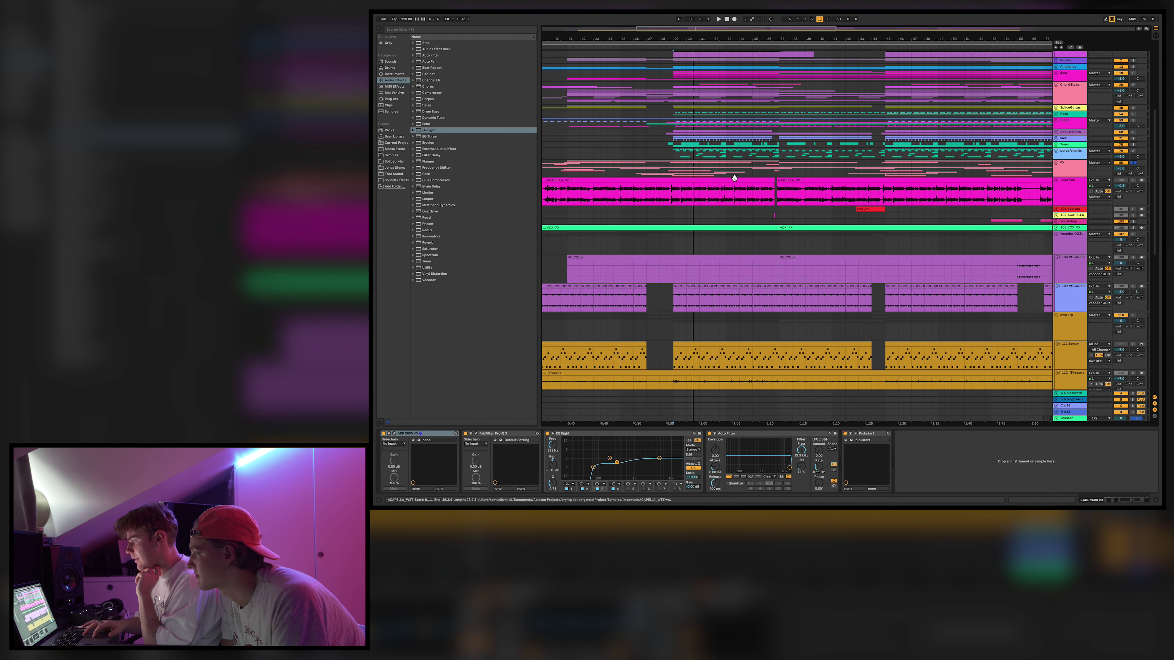
click(668, 169)
key(space)
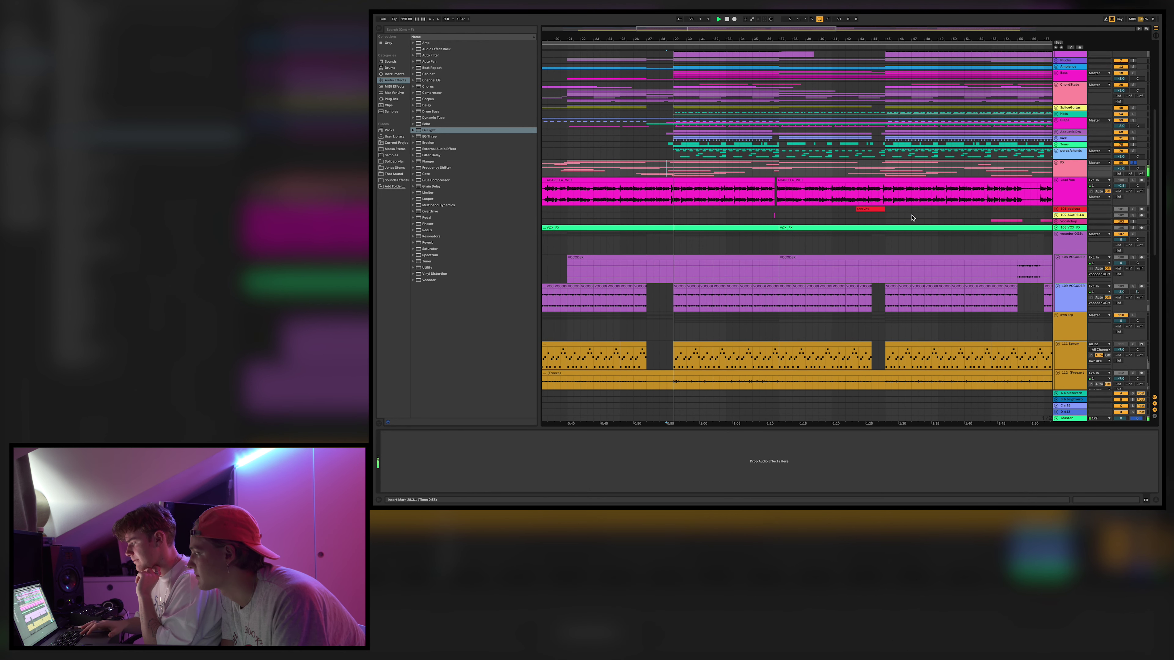
Unfold the Guitar Lead group to view its tracks, and fold it together with the intro ambience group.
scroll(912, 218, down, 2)
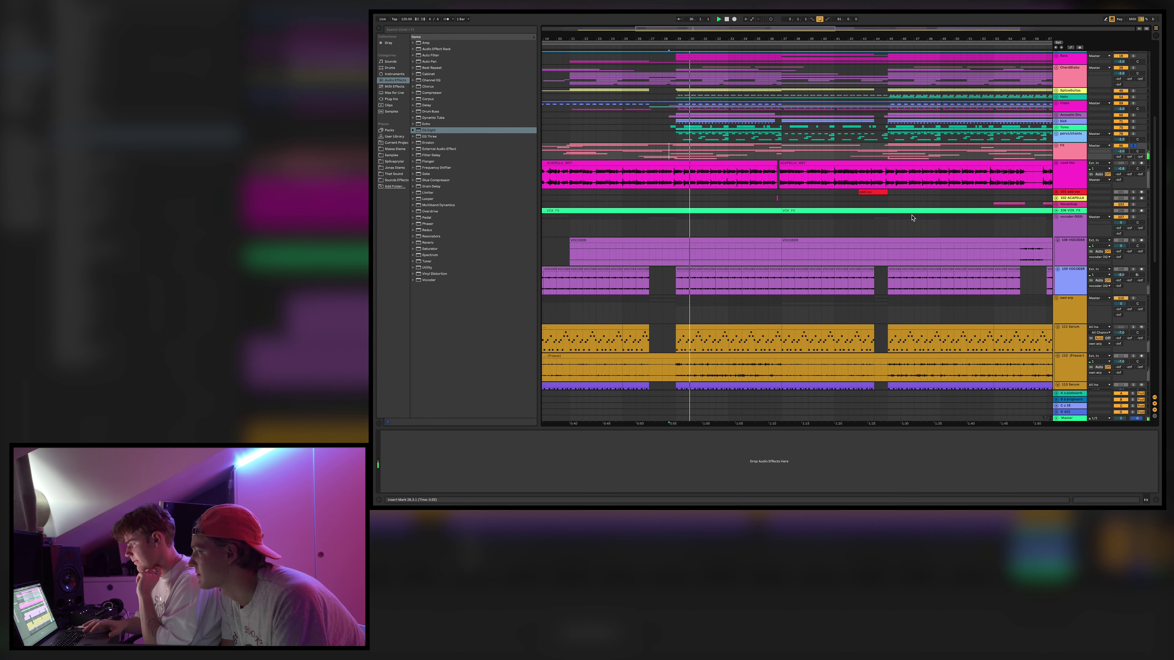
scroll(912, 217, down, 10)
scroll(911, 217, down, 6)
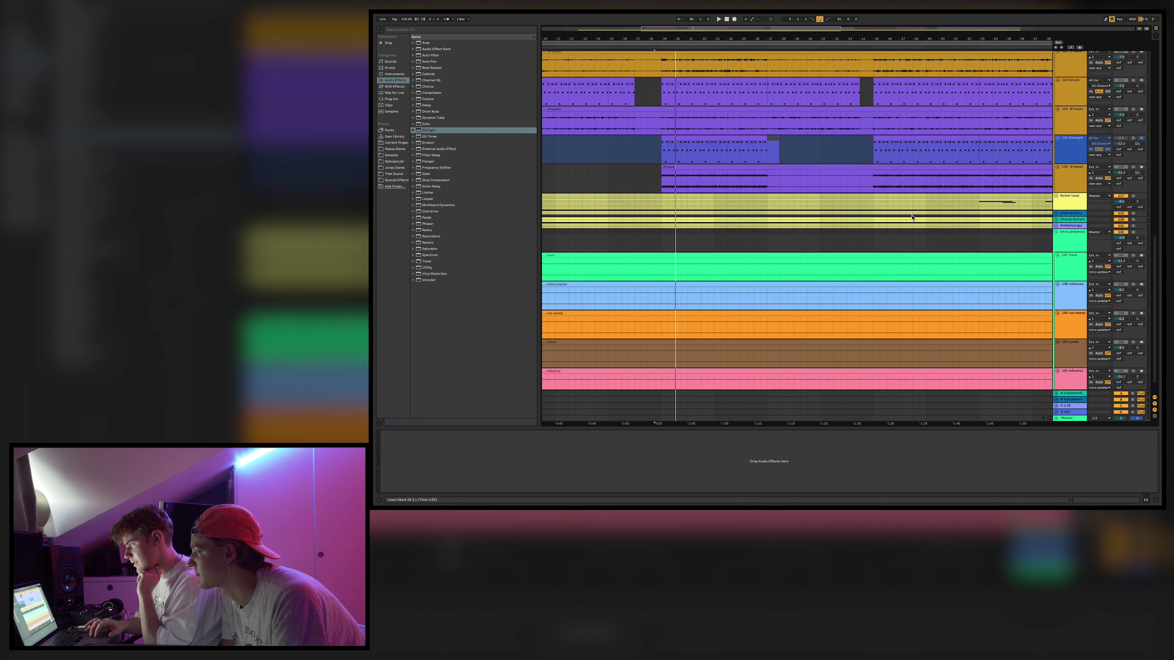
click(1056, 174)
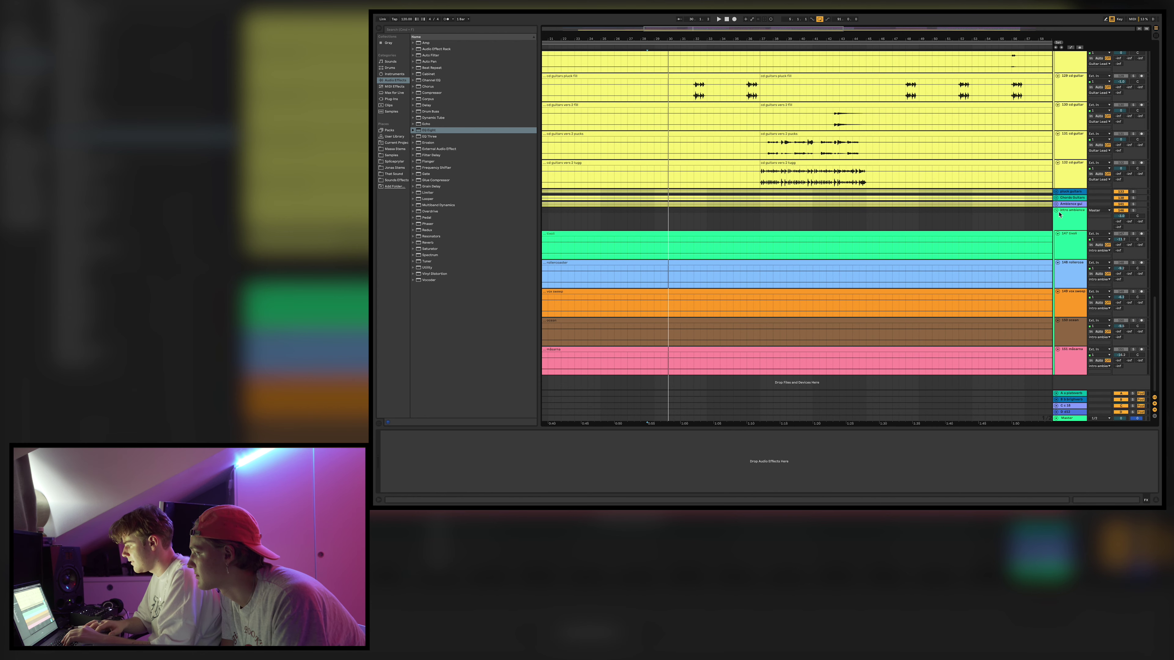
click(1056, 211)
scroll(1069, 184, up, 12)
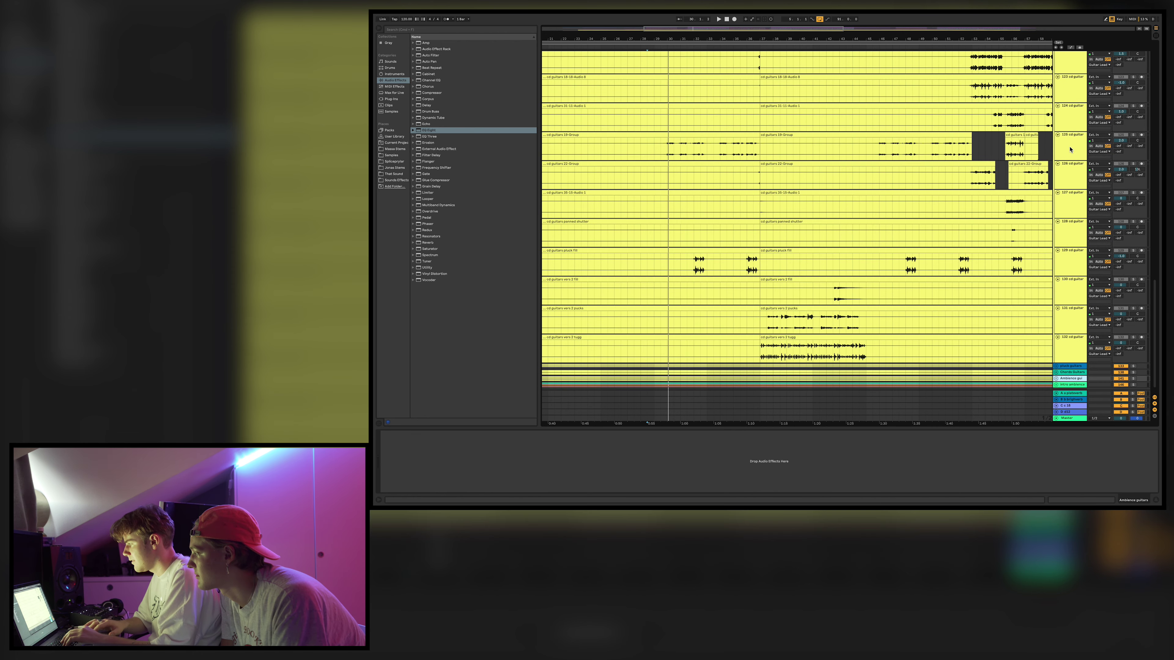
scroll(1069, 184, up, 16)
click(1056, 119)
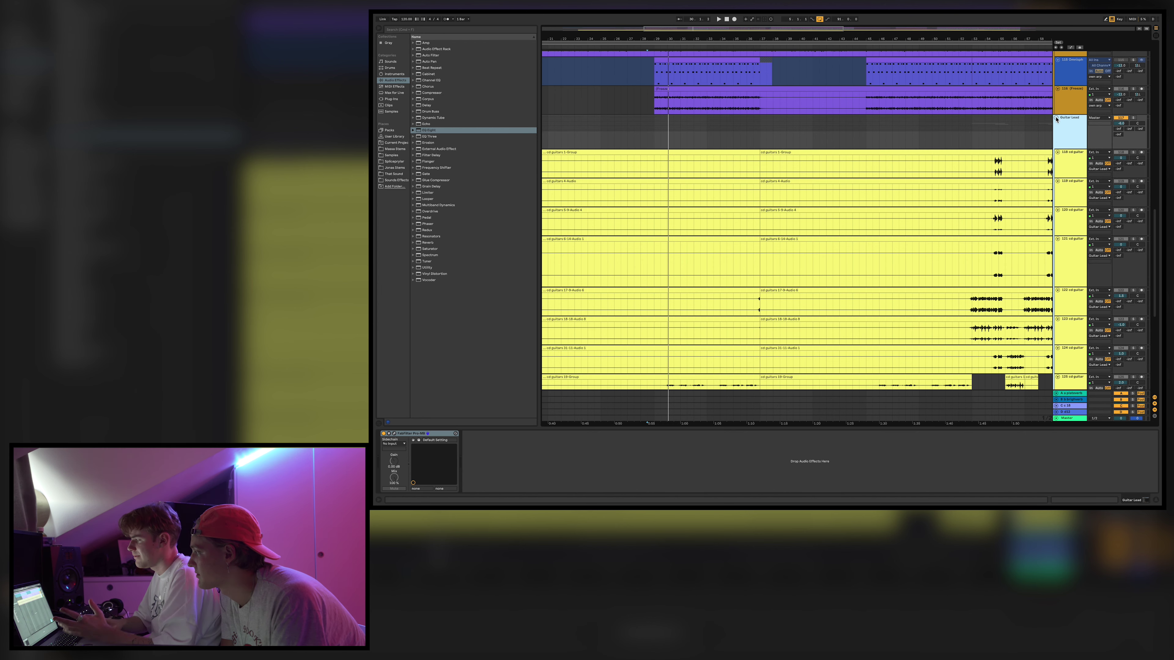
click(1056, 118)
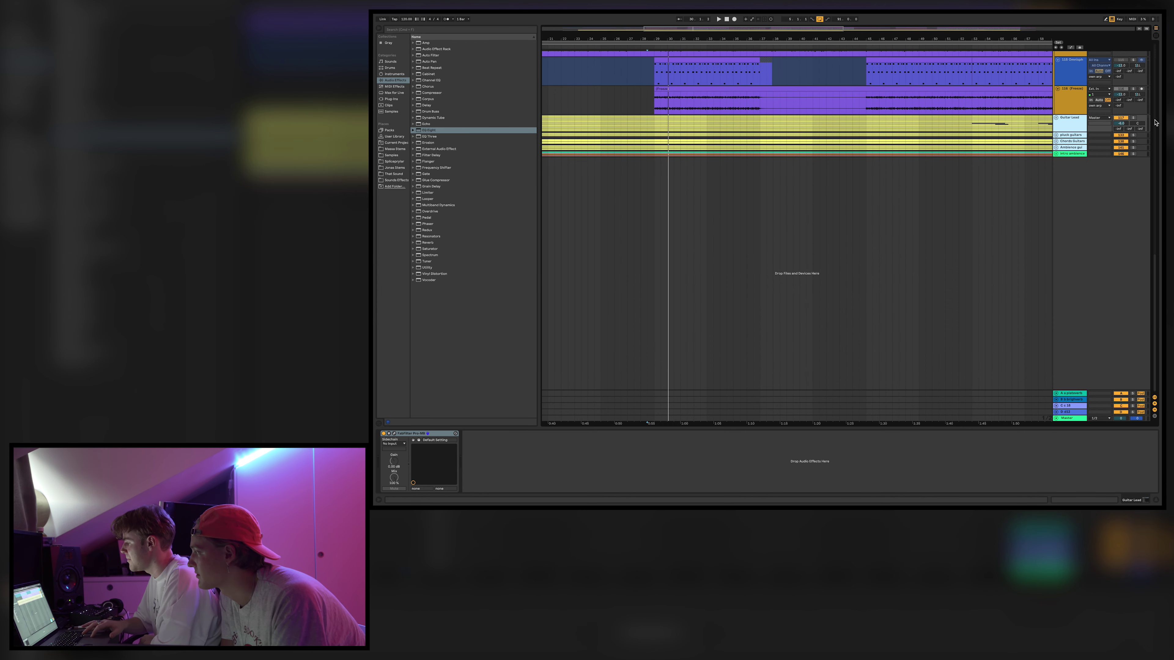
Play the guitar groups soloed from shortly after the drop's start.
click(647, 100)
click(665, 101)
key(space)
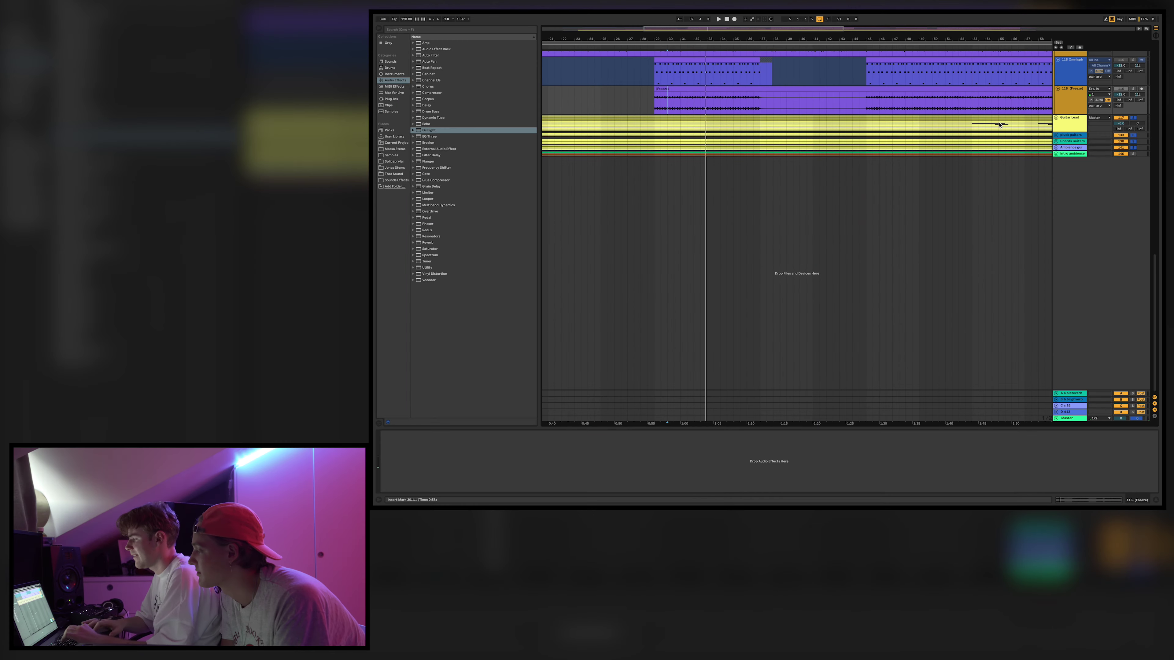
Fold the pad and analog arp groups at the start of the track list.
scroll(842, 96, up, 15)
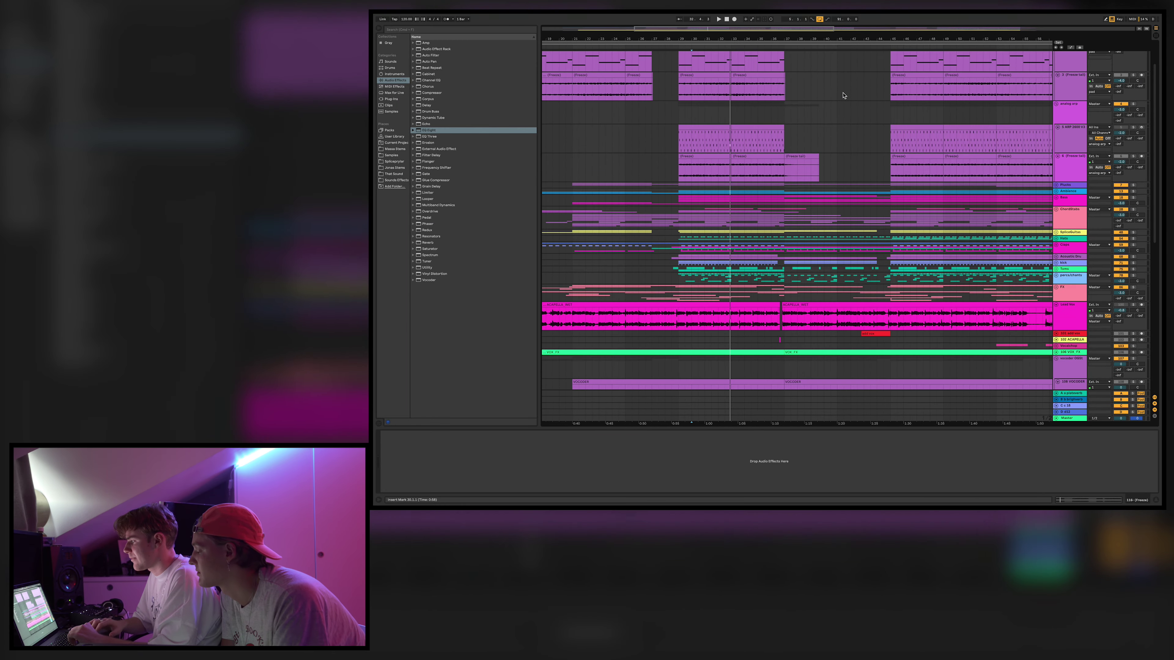
scroll(843, 95, right, 1)
click(1135, 55)
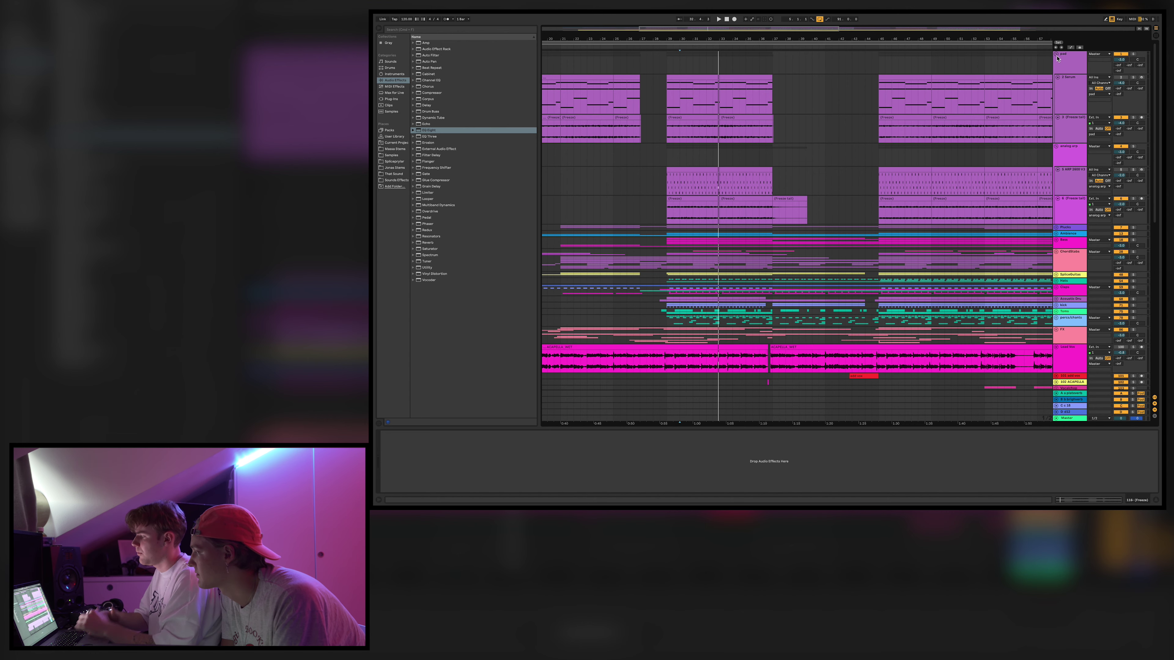
click(1057, 56)
click(1056, 60)
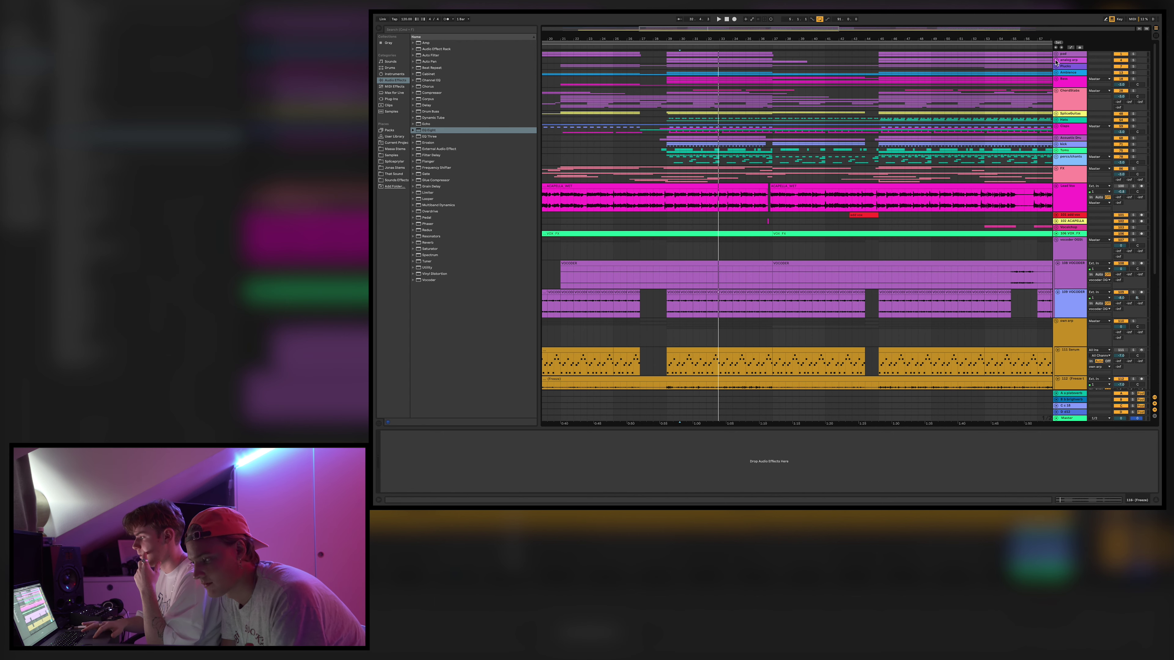
Collapse the acapella track and fold the vocoder group and the gold arp group beneath it.
click(765, 73)
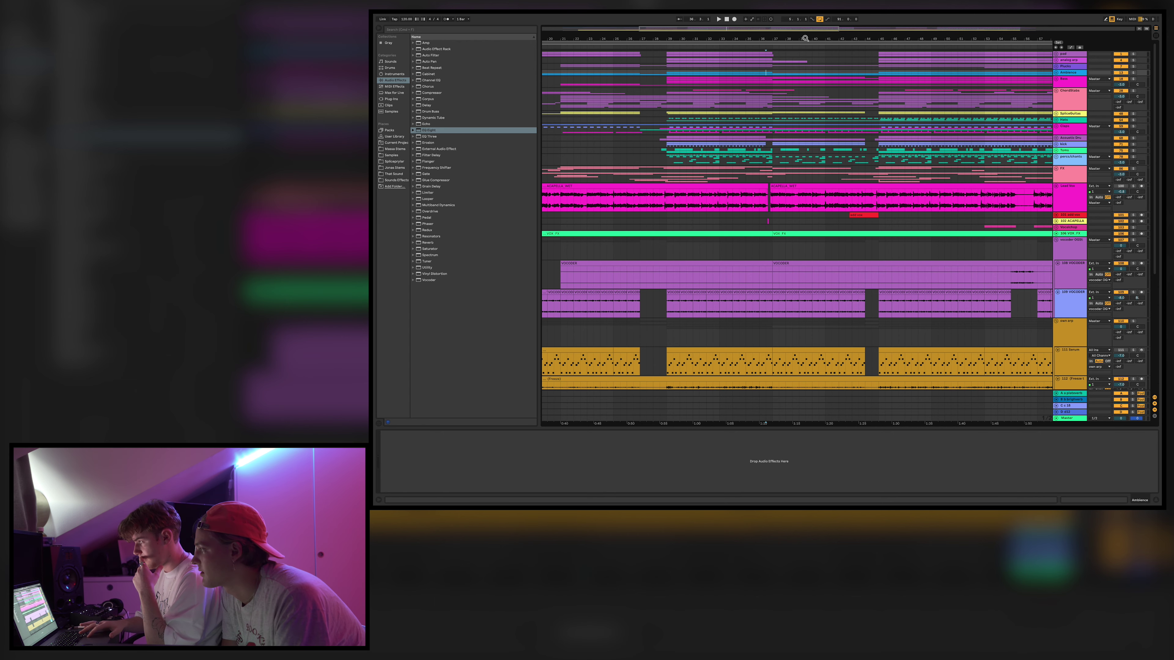
drag(805, 38, 805, 38)
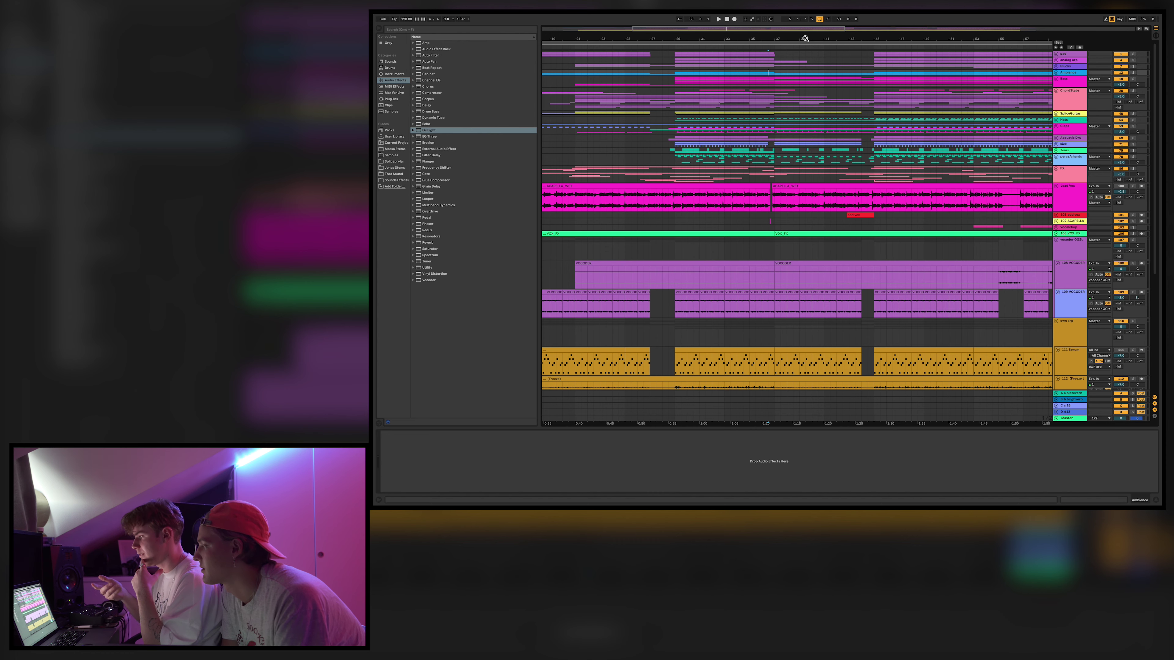
drag(790, 38, 741, 37)
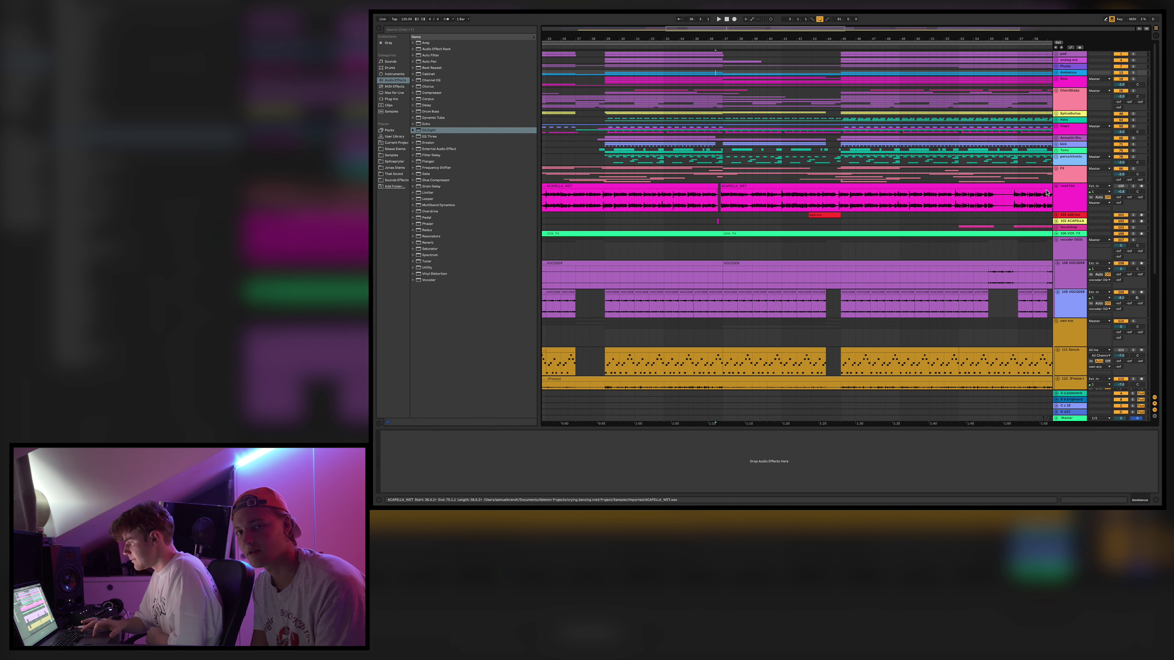
click(1056, 186)
click(1056, 218)
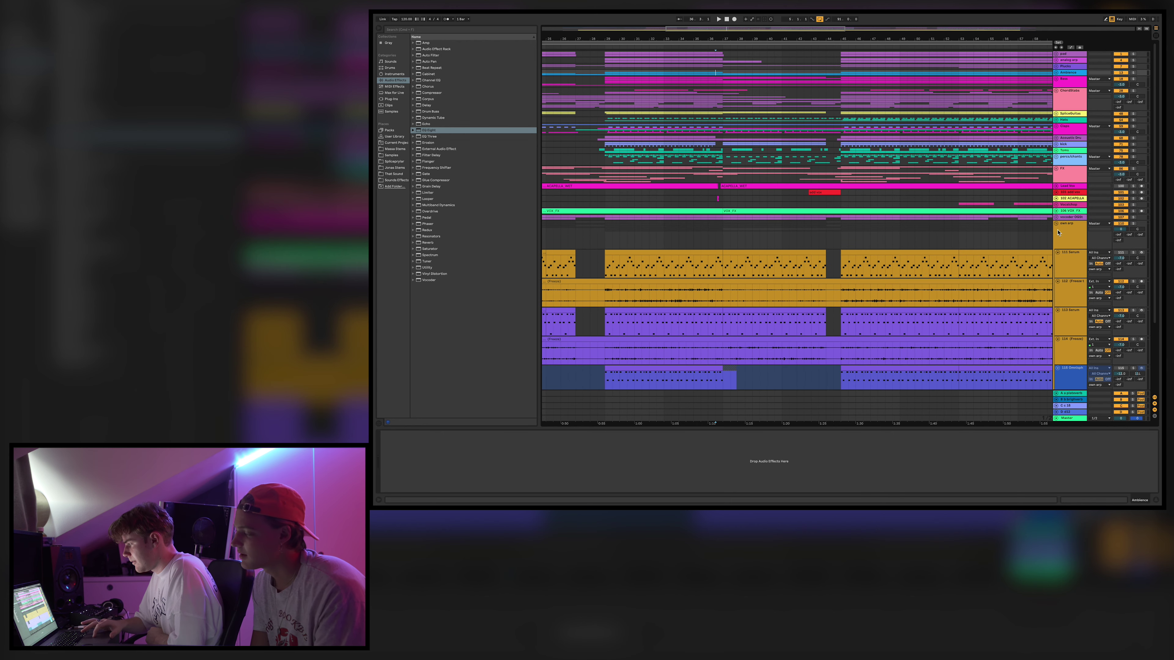
click(1056, 224)
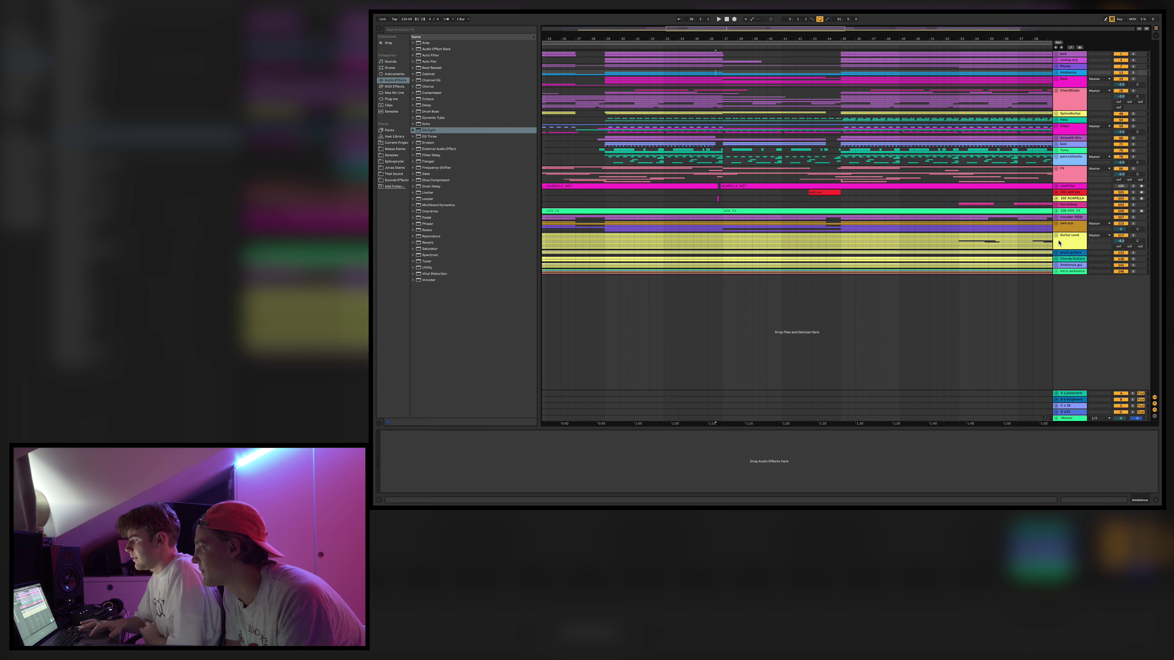
drag(845, 37, 801, 64)
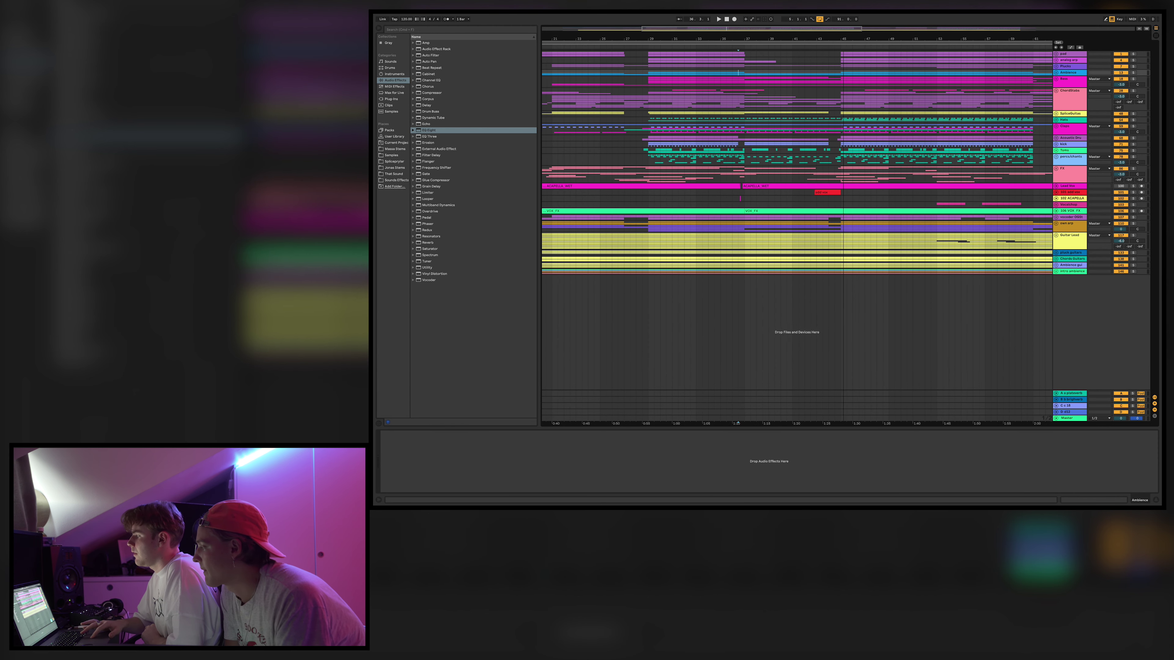
Unfold the chord stabs group and examine its tracks around the break at bar 37.
click(698, 99)
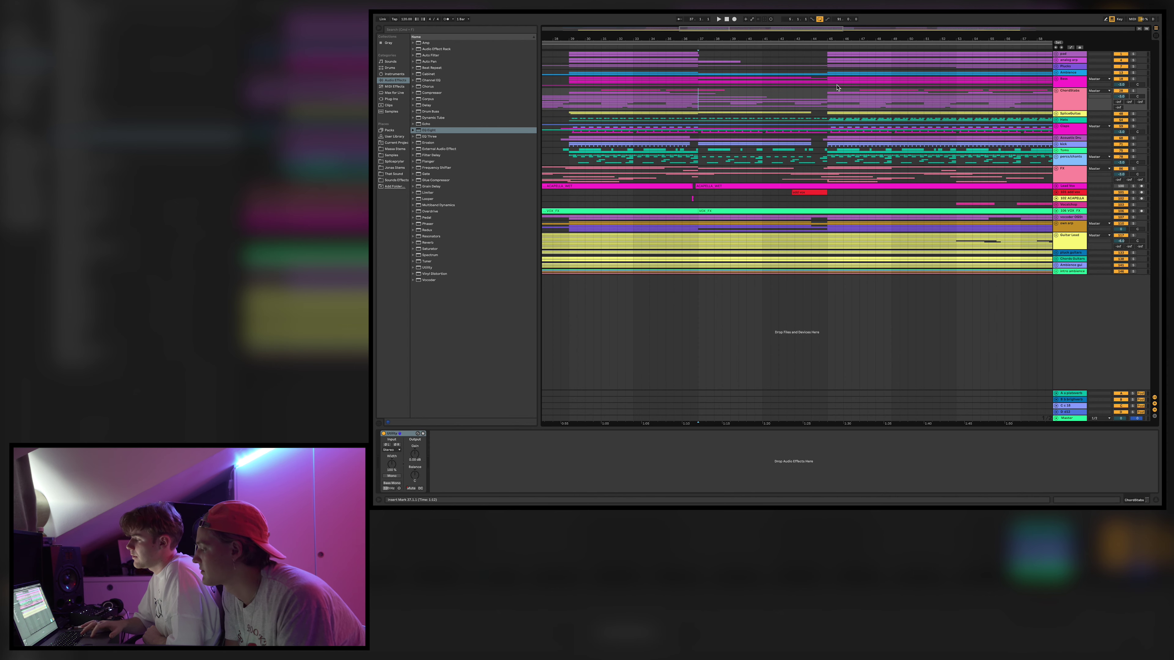
click(1056, 91)
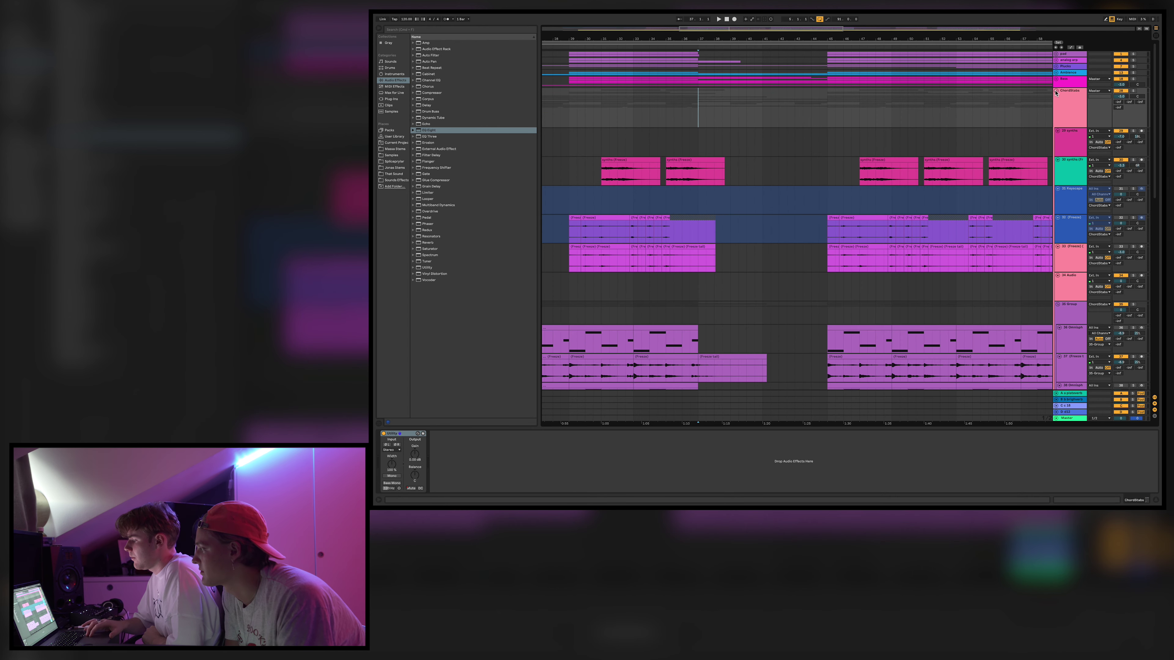
scroll(1020, 196, down, 15)
scroll(1019, 196, up, 6)
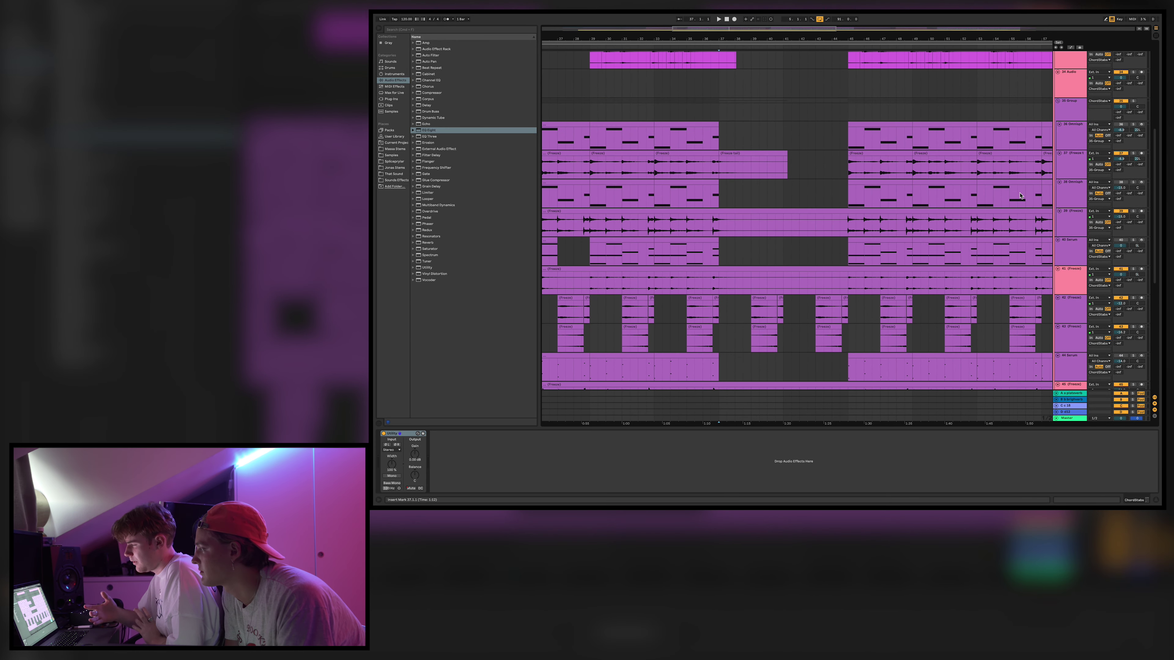
scroll(1020, 195, down, 5)
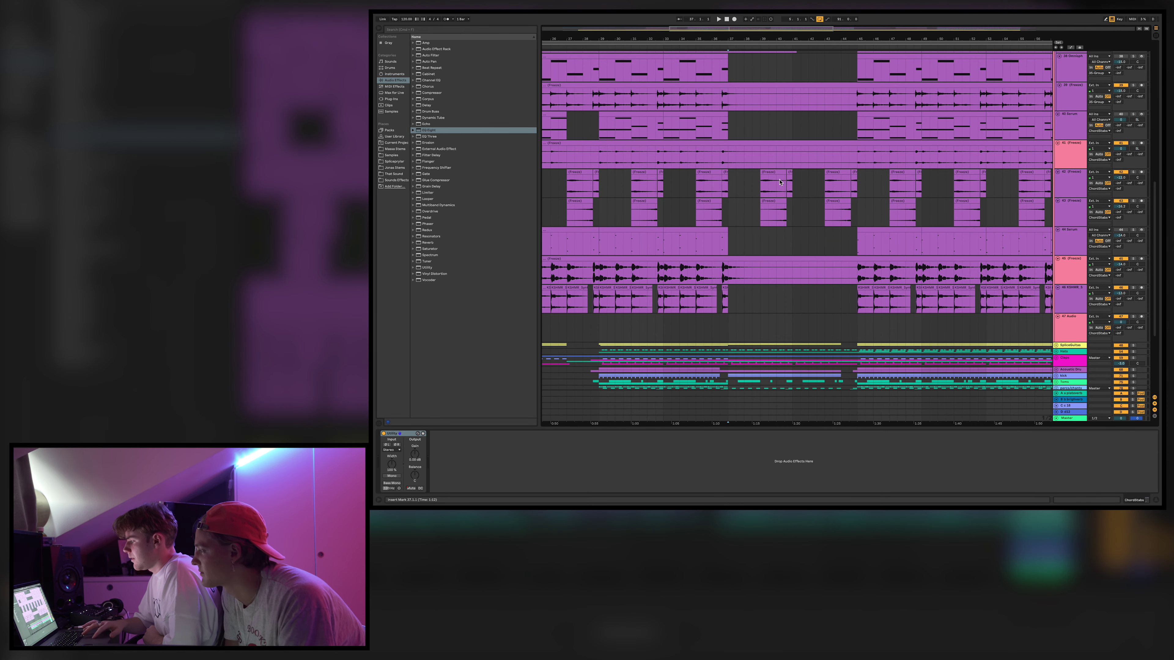
Play the two frozen chord tracks that continue through the break soloed, and fold the chord stabs group.
click(765, 182)
click(1072, 203)
shift+click(1073, 182)
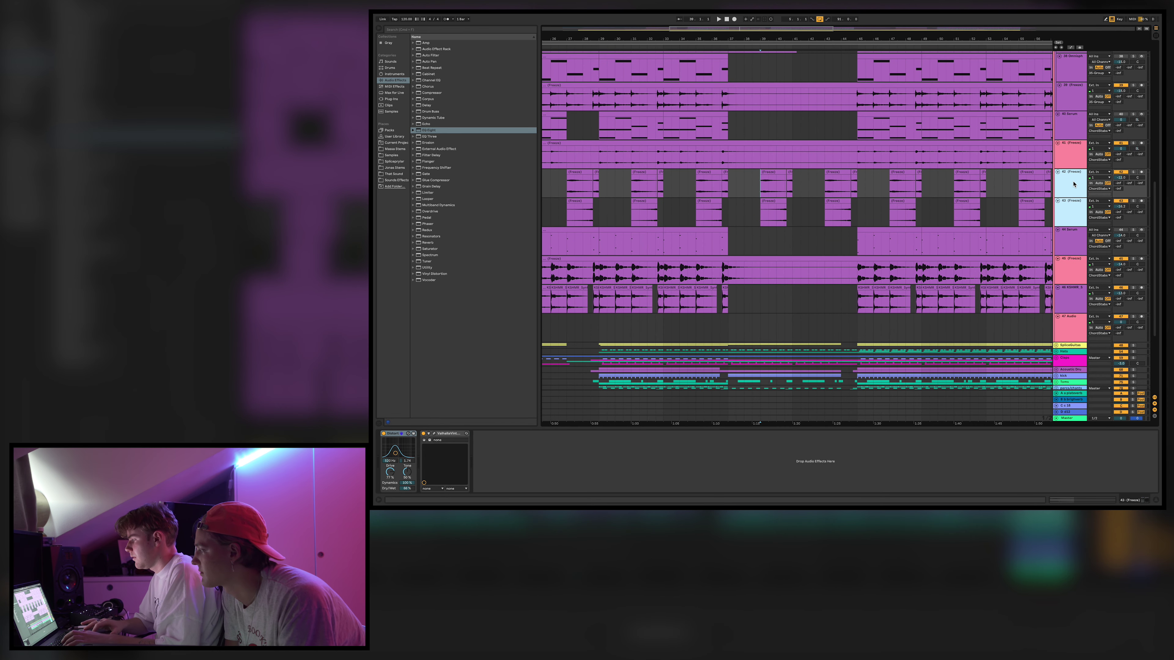
click(1134, 172)
key(space)
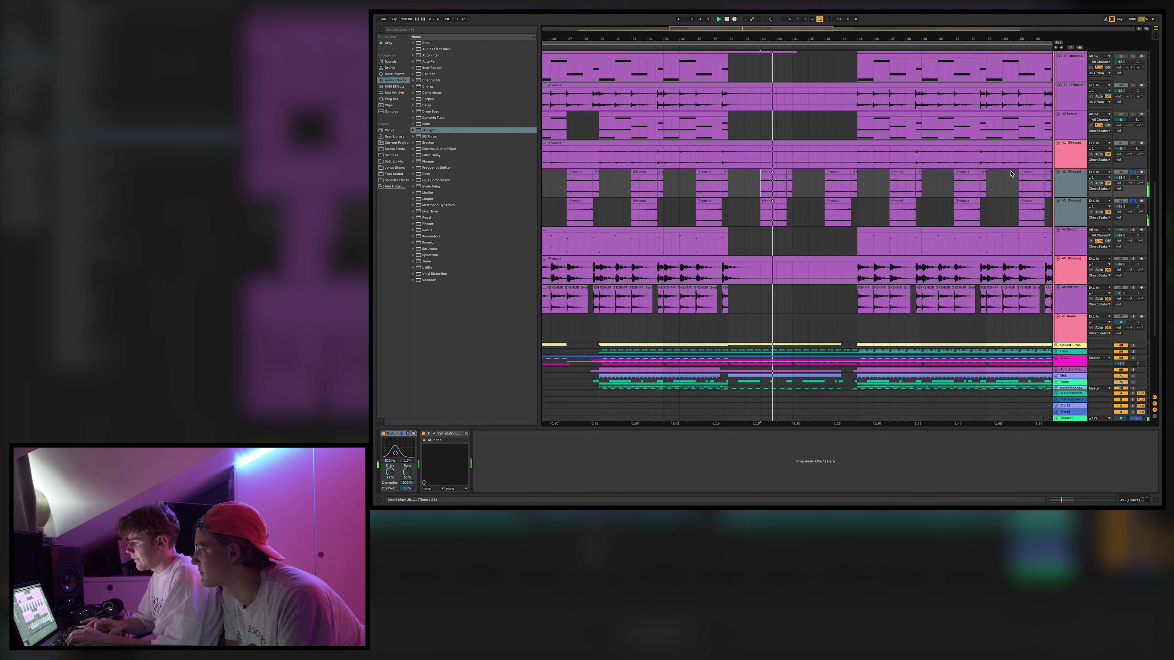
click(1133, 173)
scroll(1134, 174, up, 10)
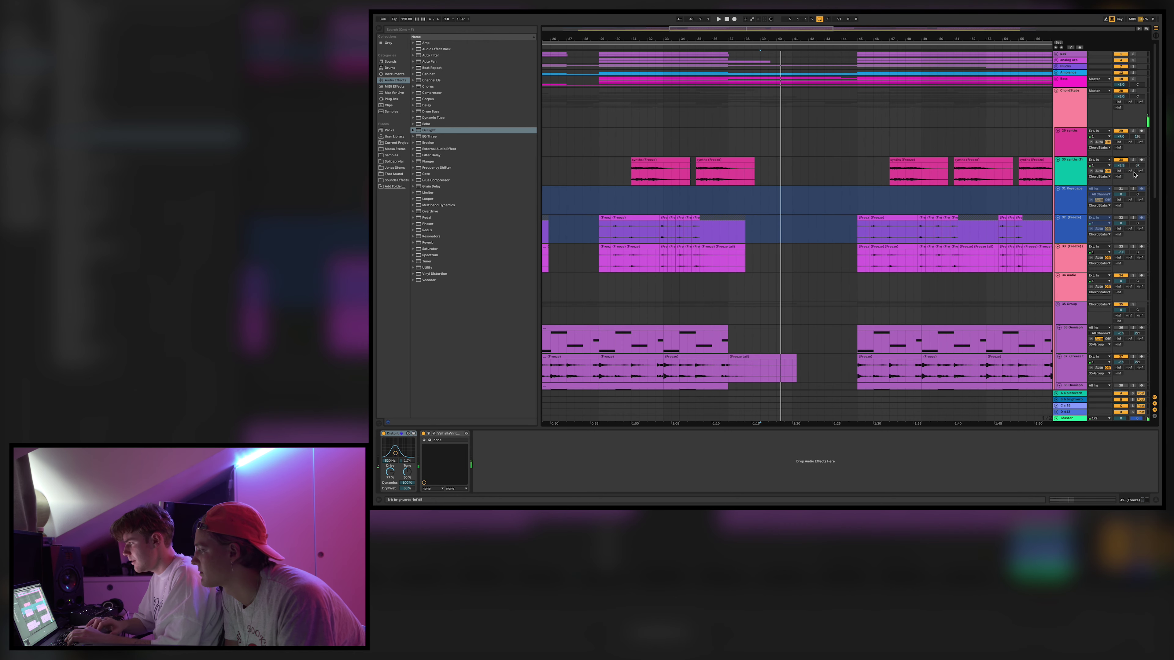
click(1056, 92)
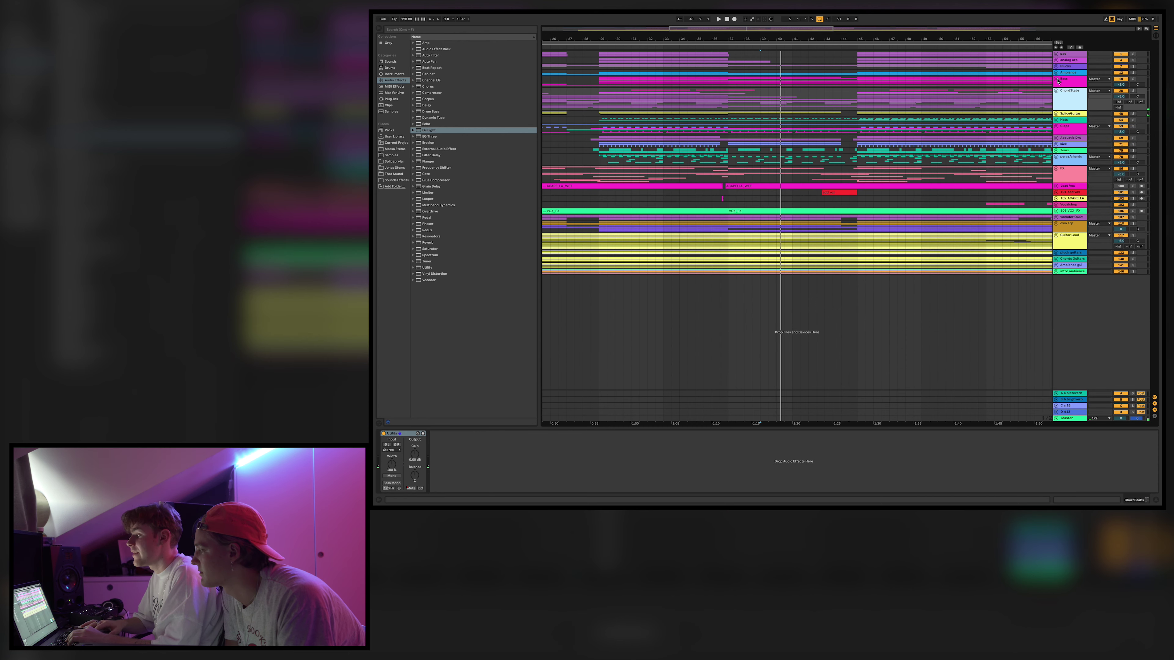
Unfold the bass group and play it through the break soloed with the pad, arp, pluck and ambience groups.
click(1057, 79)
click(1135, 77)
key(space)
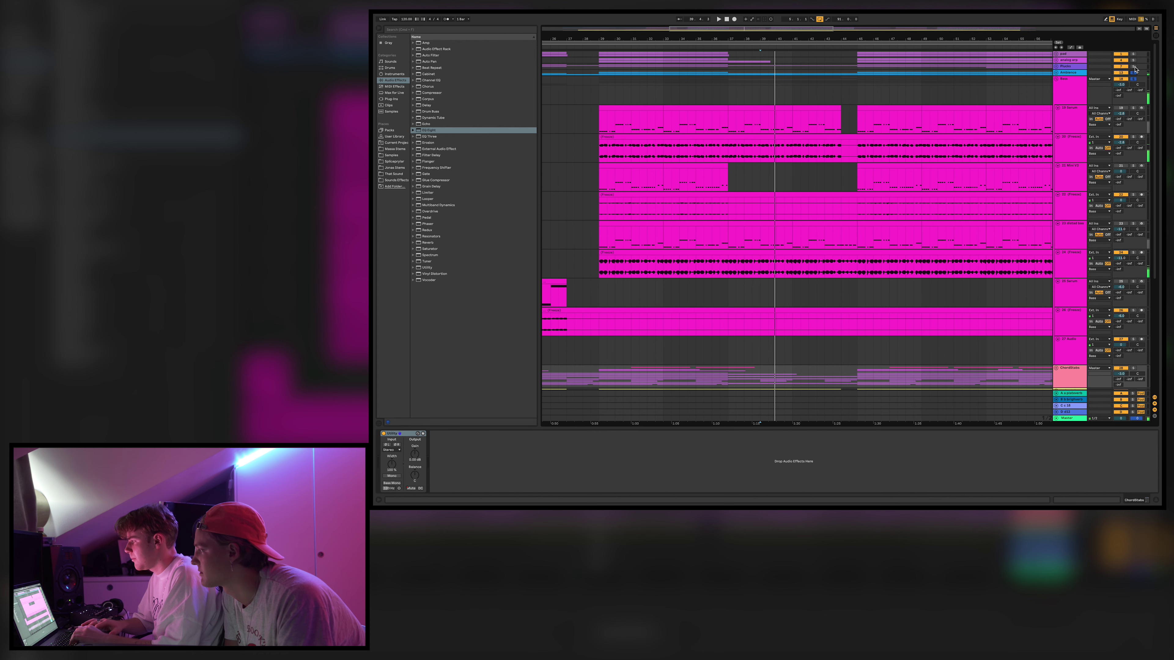
key(space)
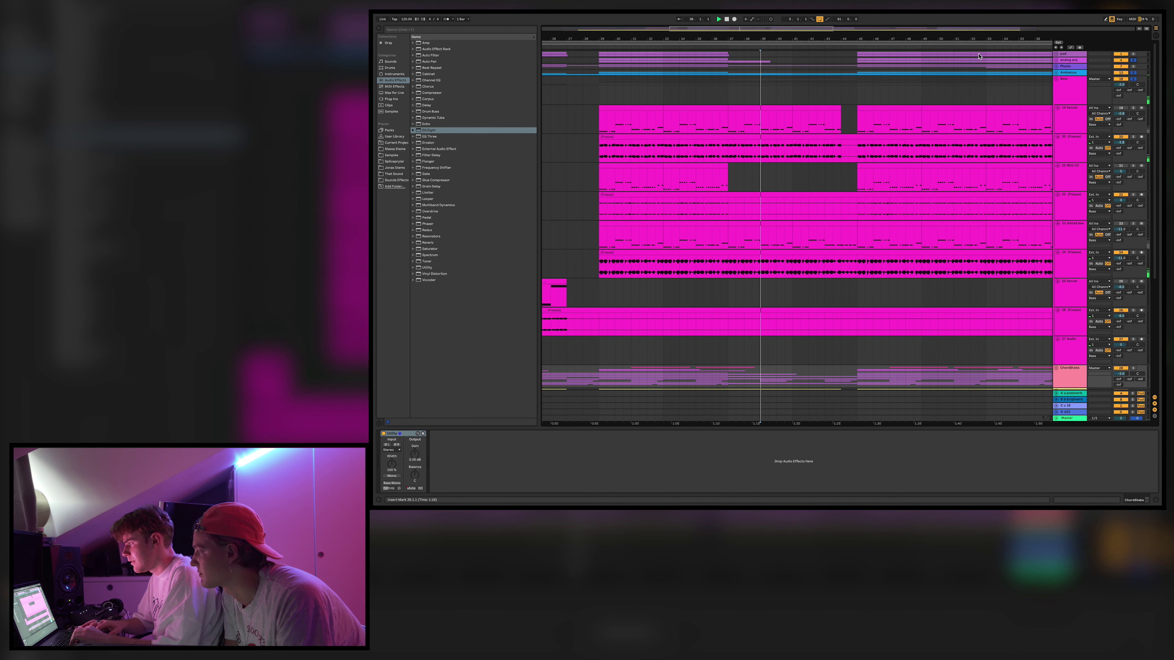
scroll(1129, 203, down, 5)
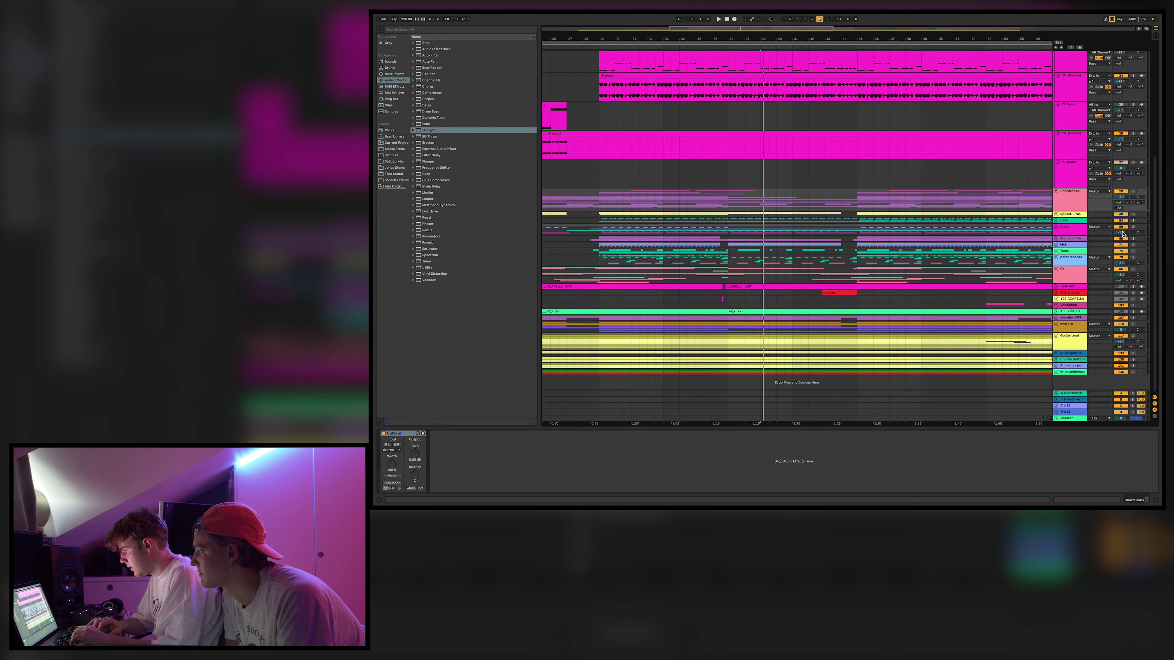
scroll(1113, 257, up, 5)
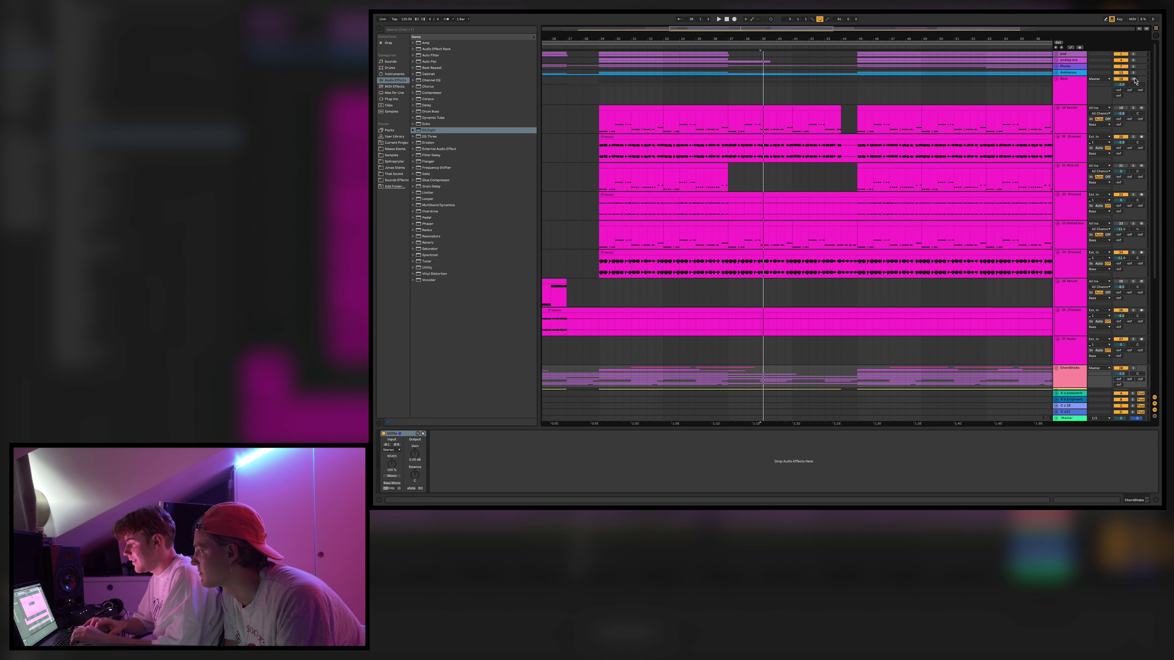
Fold the bass group and examine the end of the break leading into the drop at bar 45.
click(1055, 79)
drag(856, 40, 851, 28)
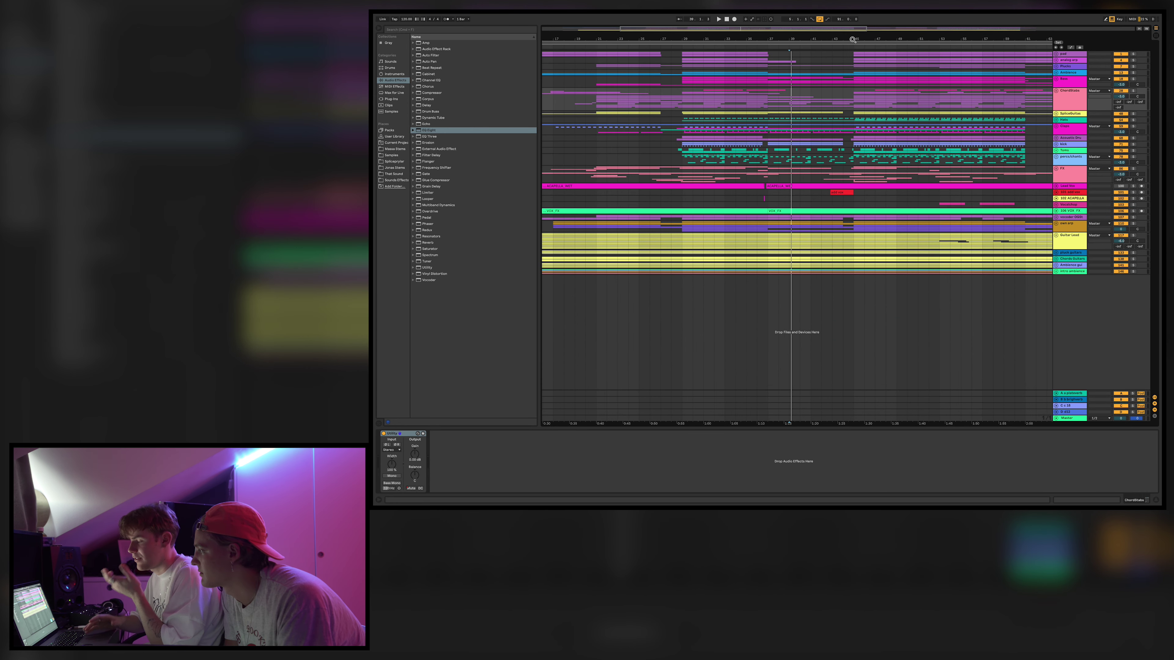
scroll(877, 105, right, 4)
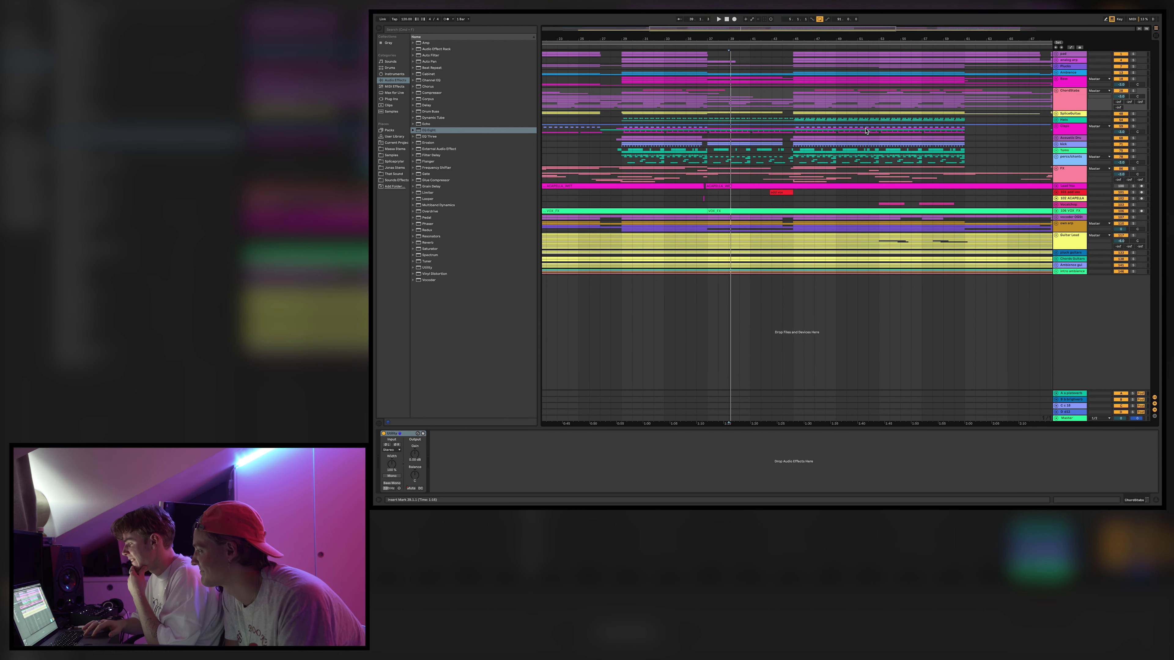
click(783, 82)
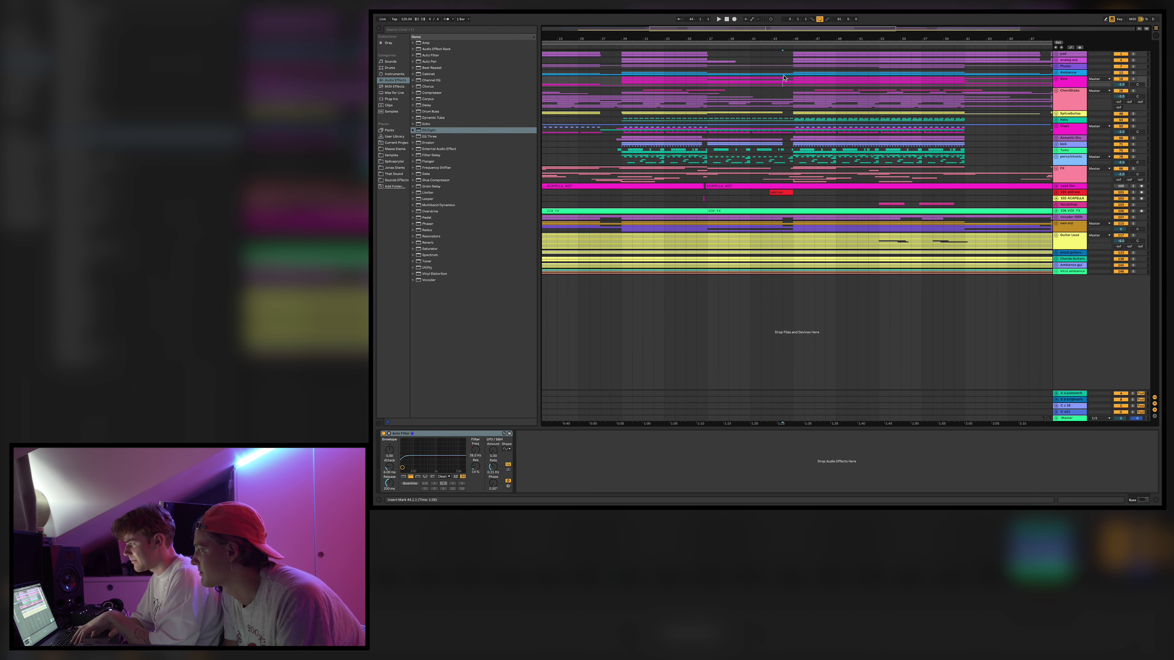
drag(794, 39, 794, 46)
click(799, 82)
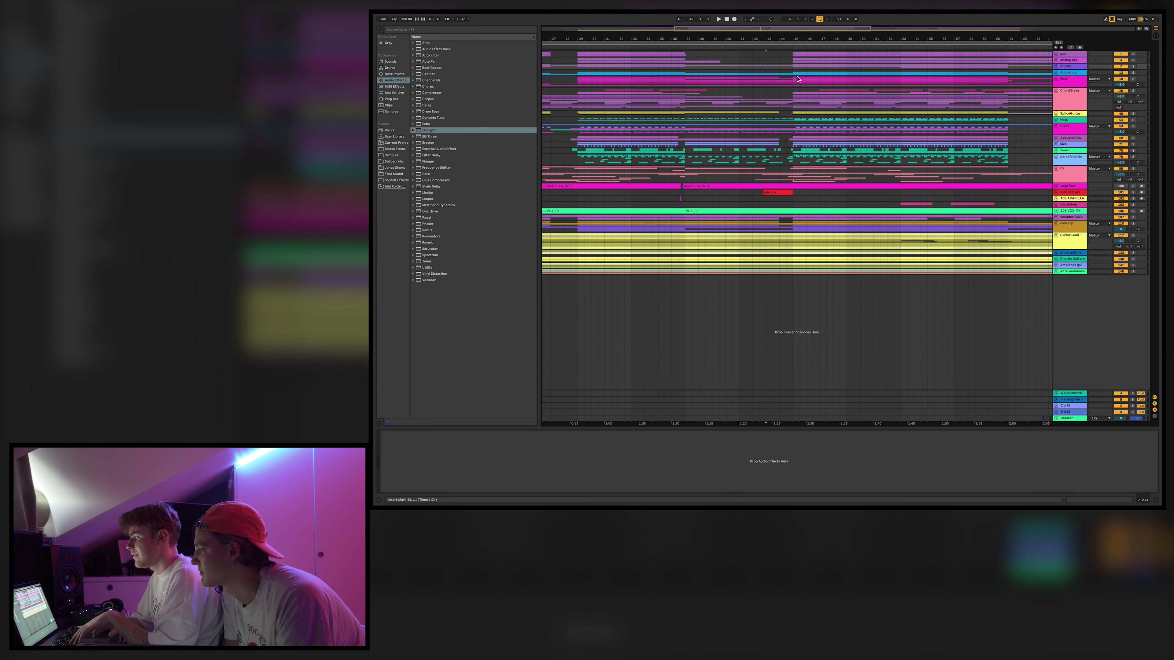
click(793, 75)
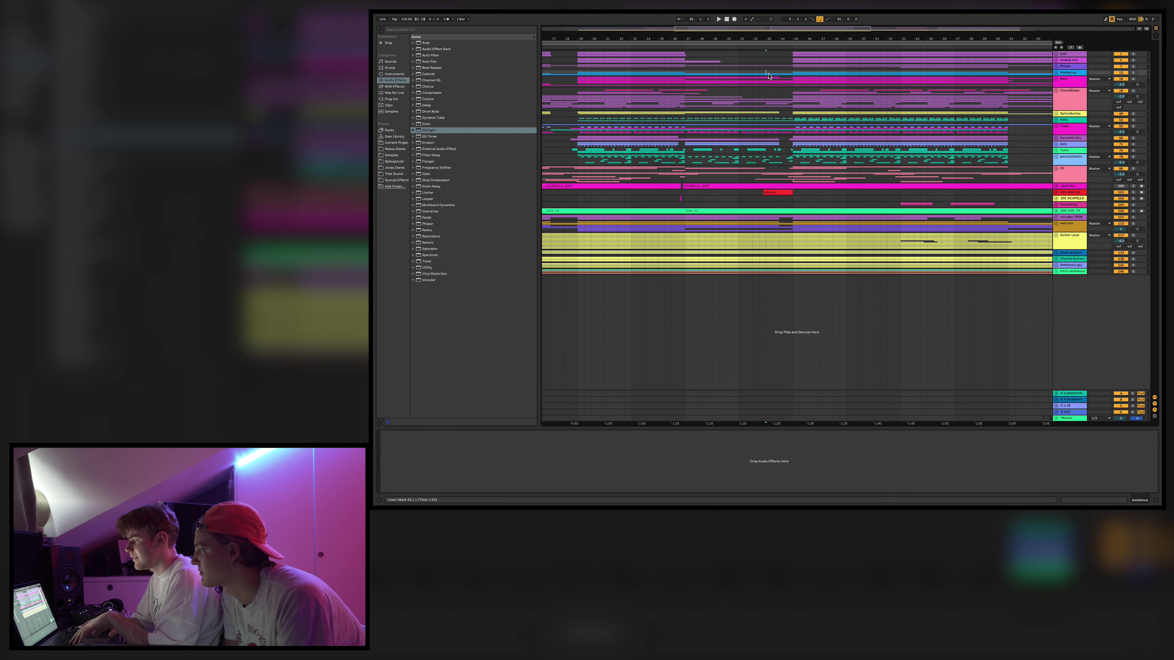
Unfold the red vocal track and play its clip just before the bar 45 drop soloed.
click(1057, 193)
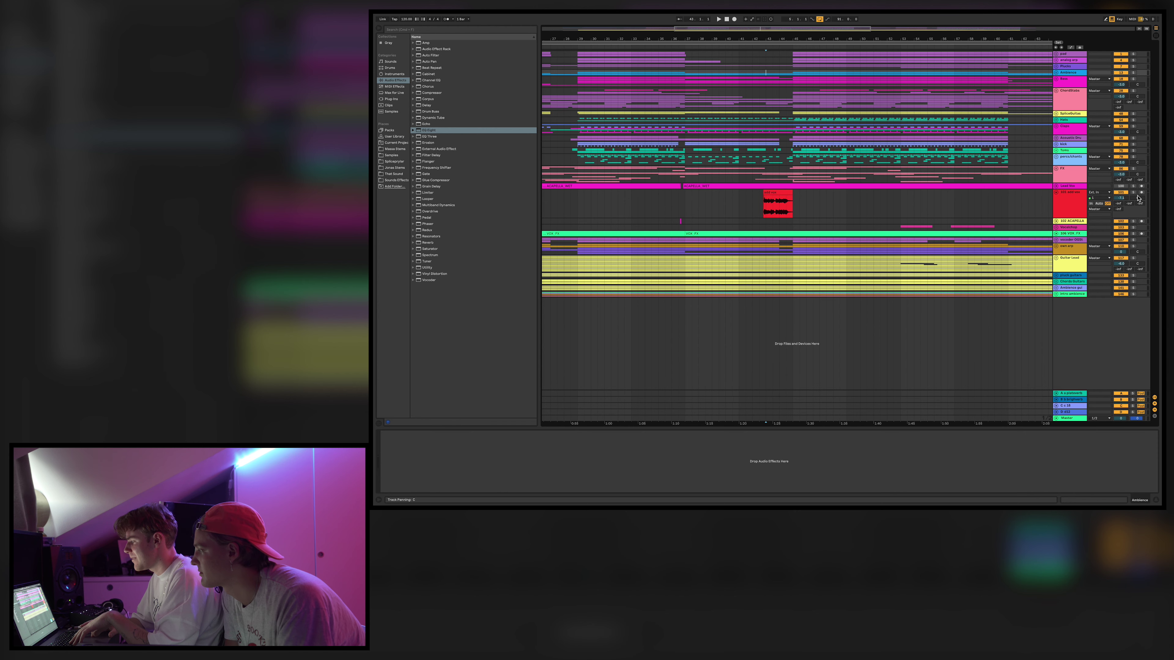
click(761, 208)
scroll(759, 210, up, 4)
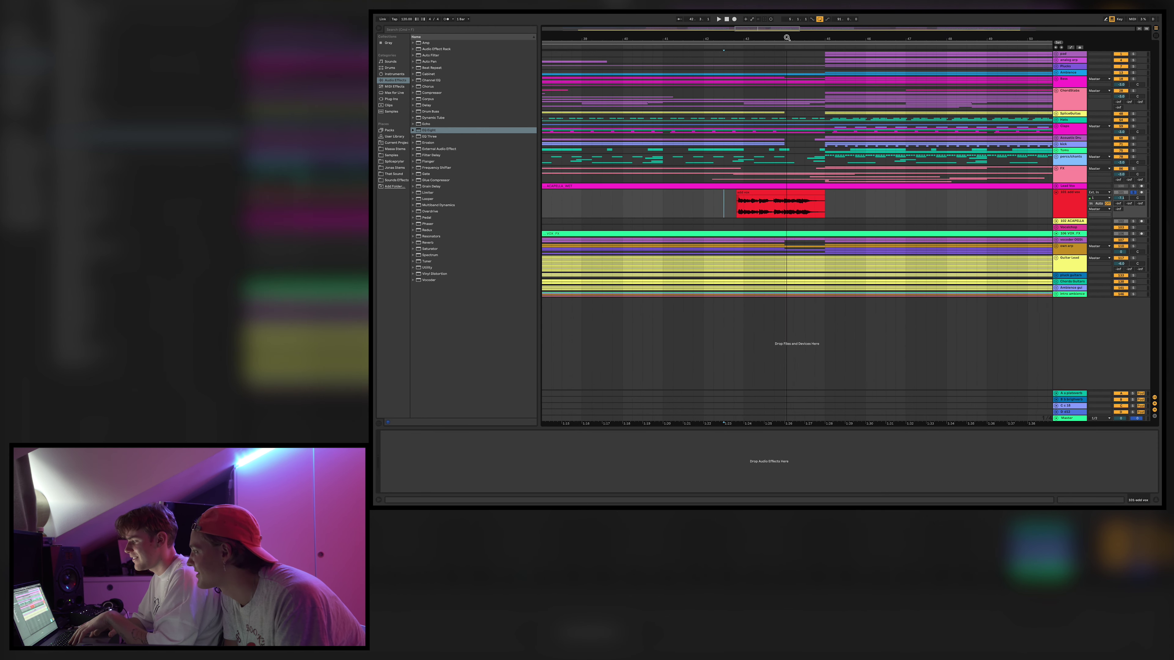
key(space)
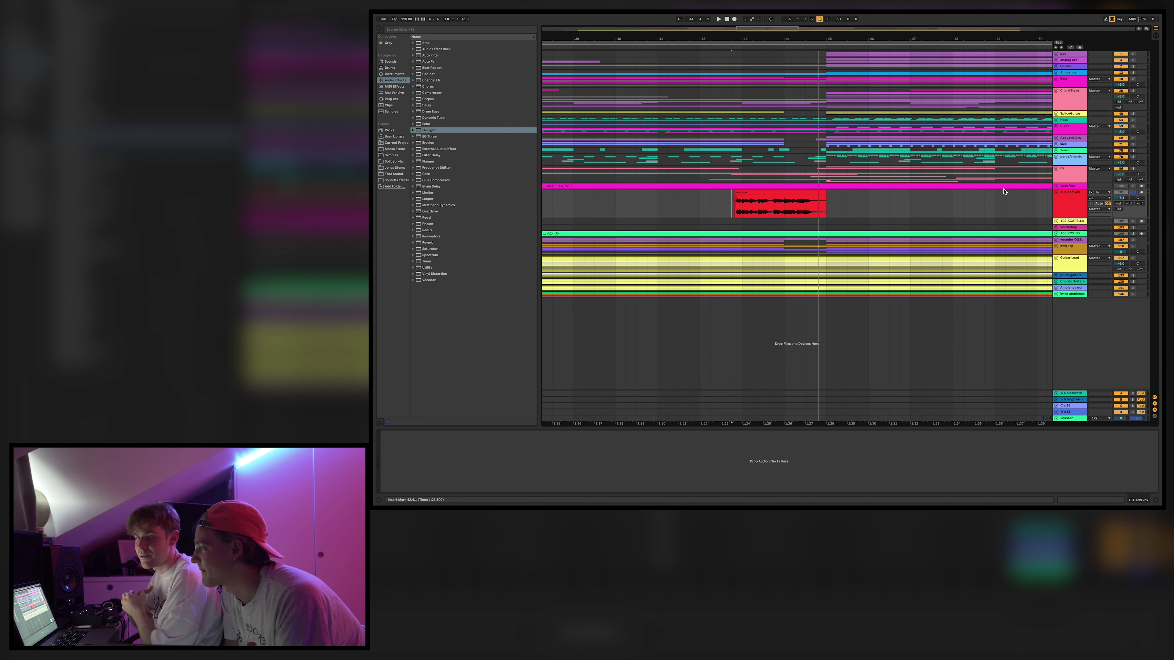
scroll(948, 153, right, 2)
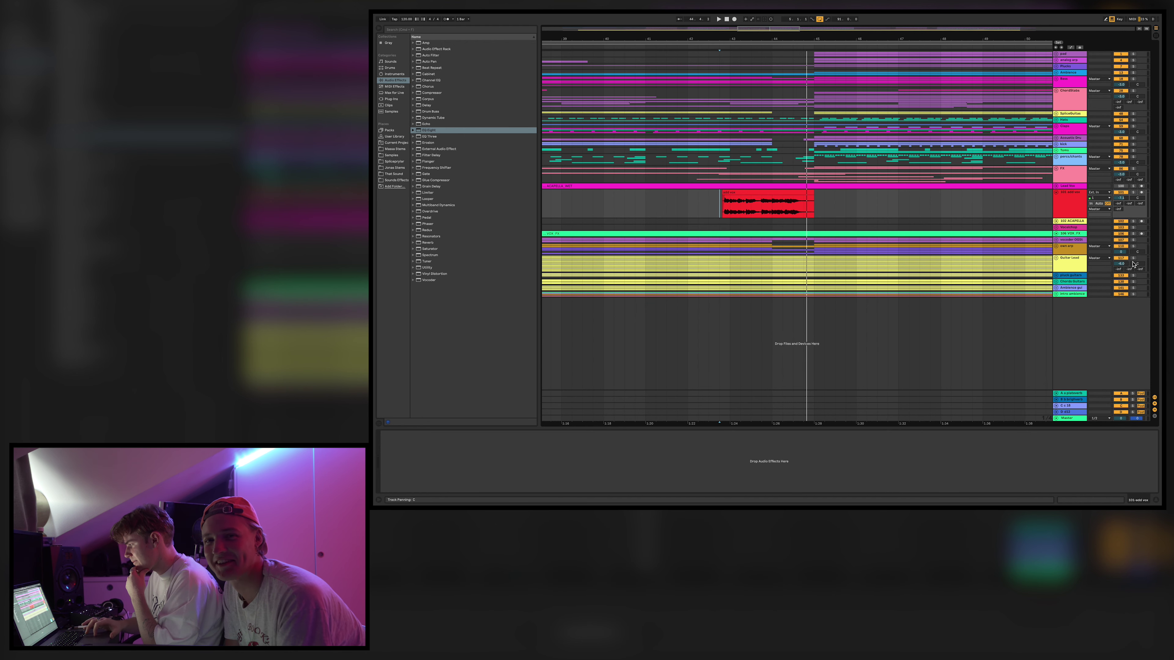
Unfold the guitar lead group and play its tracks soloed from the start of the break at bar 37.
click(1055, 258)
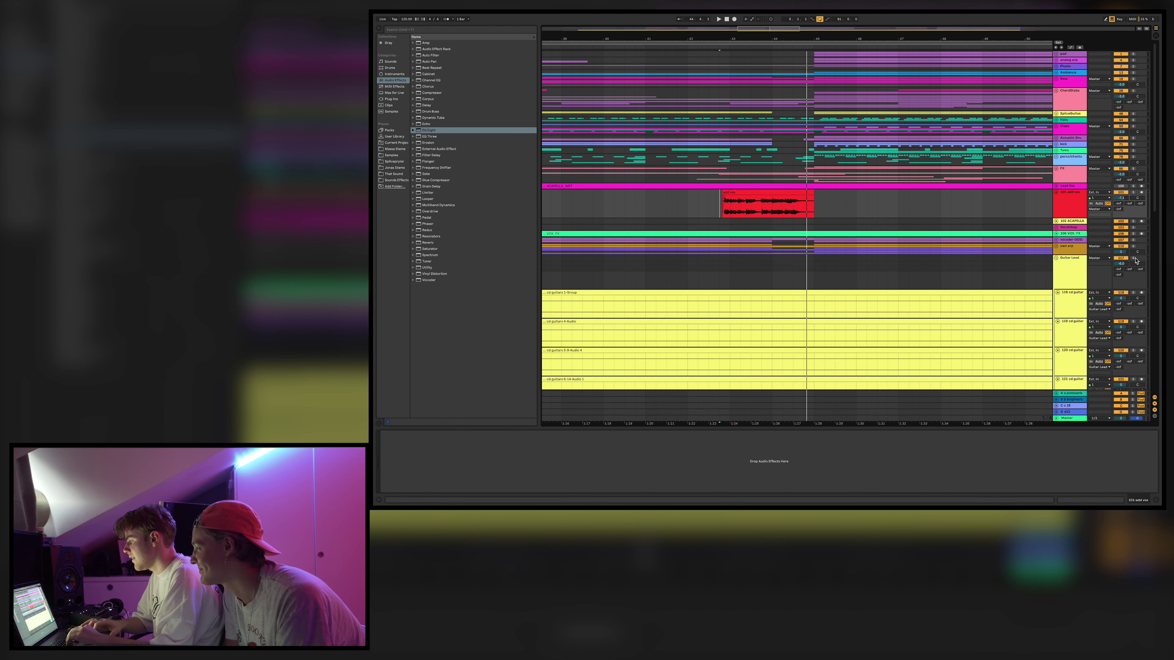
scroll(938, 242, down, 8)
scroll(938, 241, left, 5)
click(719, 105)
key(space)
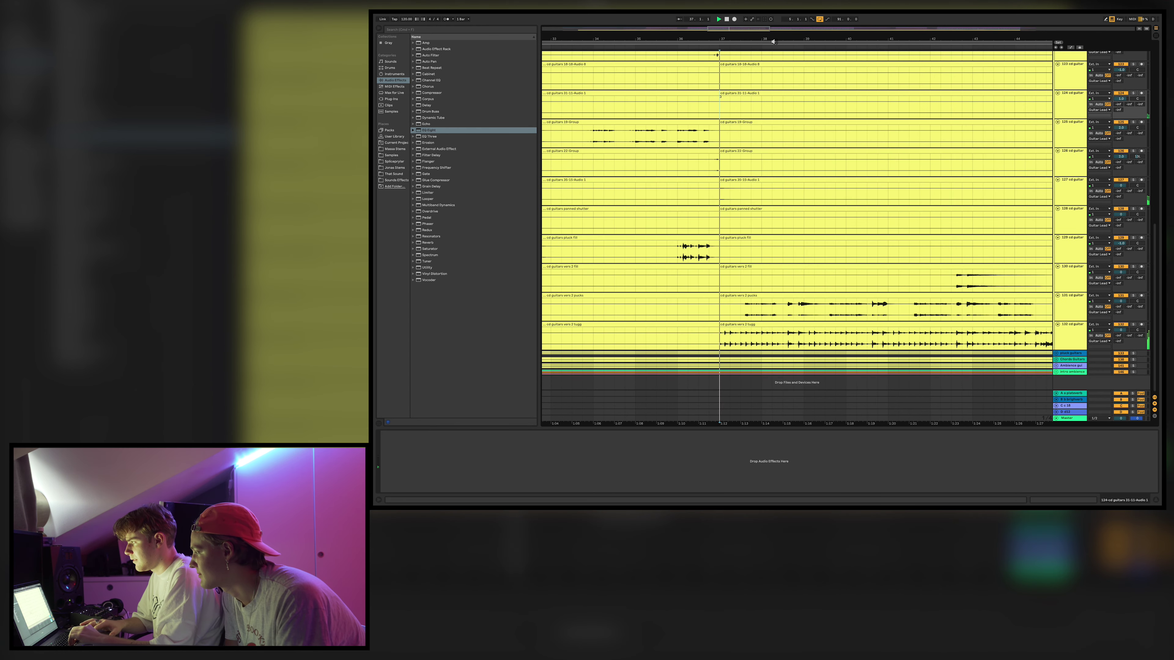
scroll(774, 116, down, 3)
scroll(809, 151, right, 3)
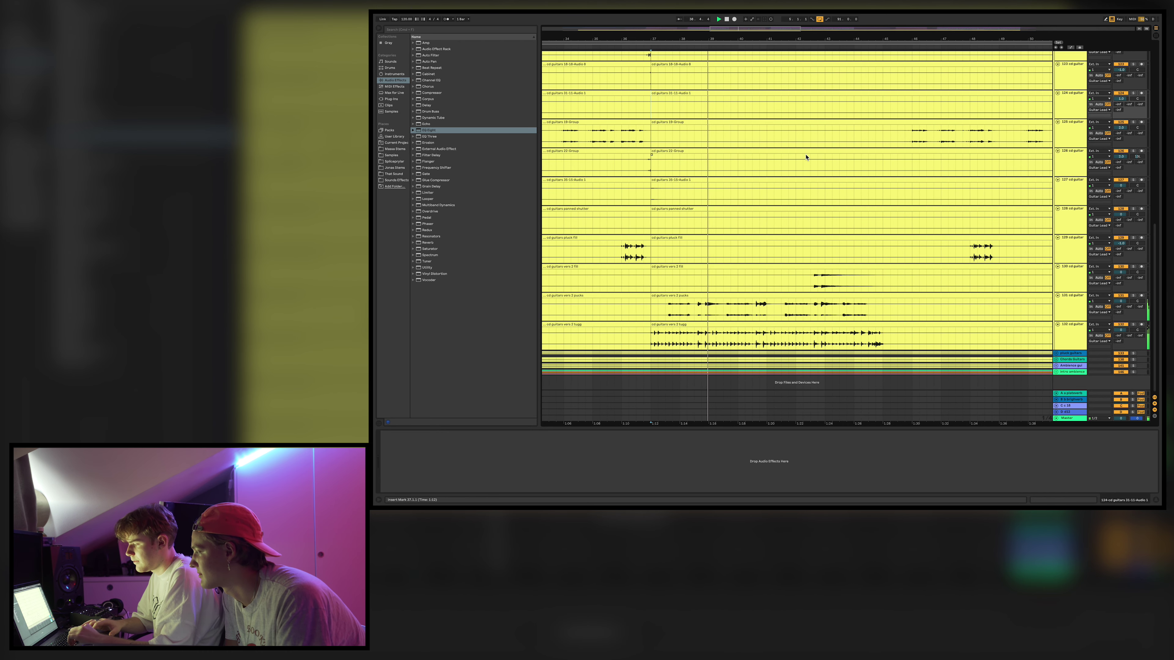
Play the three verse 2 guitar tracks at the end of the group soloed one by one through the break.
click(1133, 325)
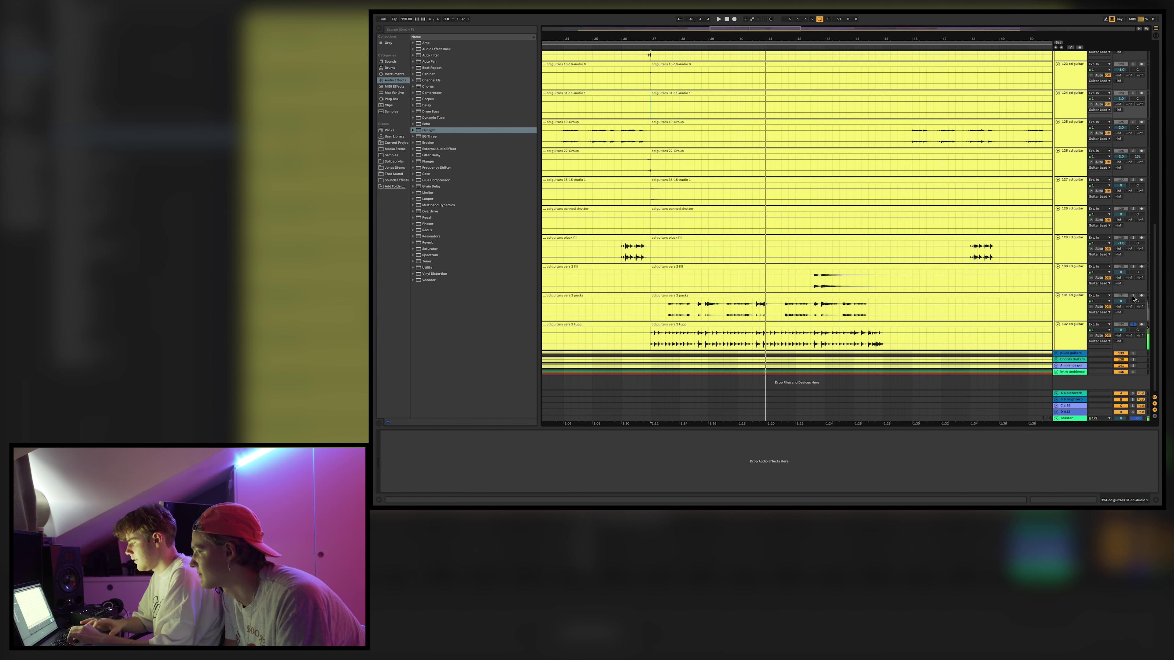
key(space)
click(663, 307)
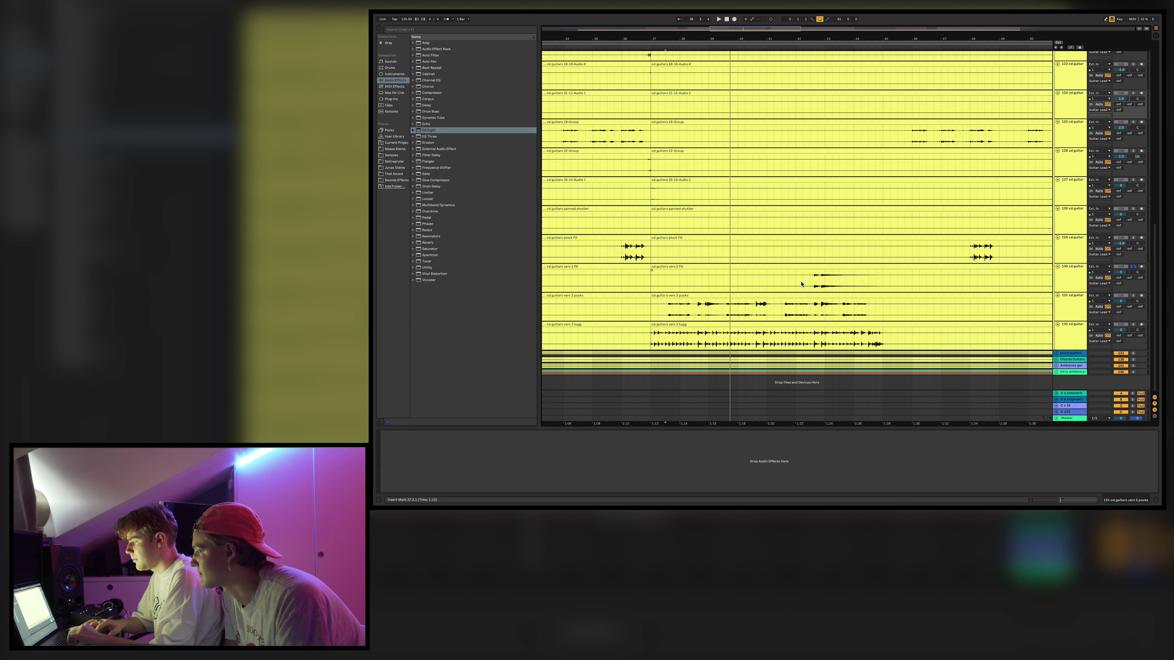
click(809, 280)
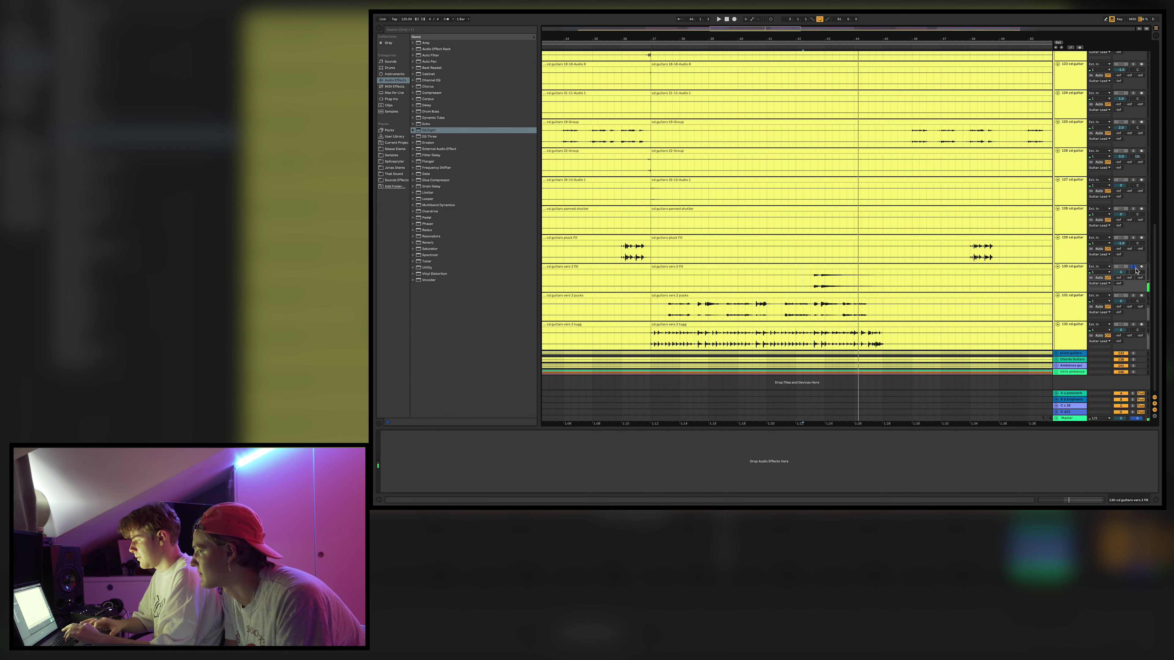
Fold the guitar lead group and place the insert marker midway through the drop after the break.
scroll(983, 220, up, 15)
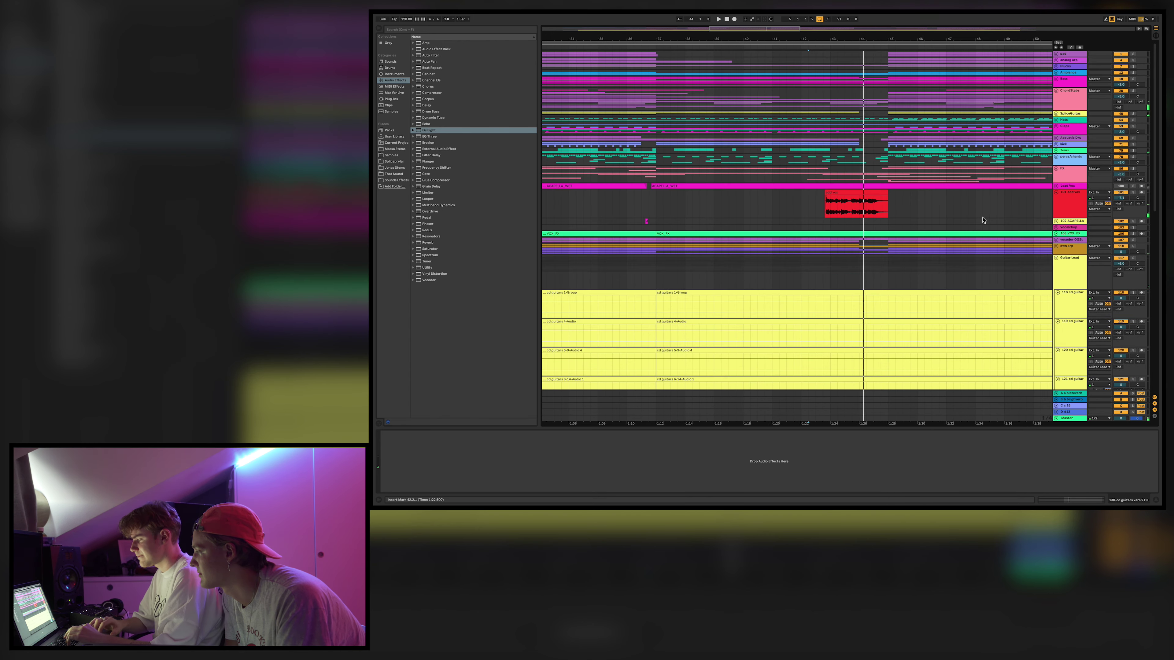
click(1056, 258)
drag(904, 40, 913, 197)
drag(938, 37, 832, 39)
click(804, 66)
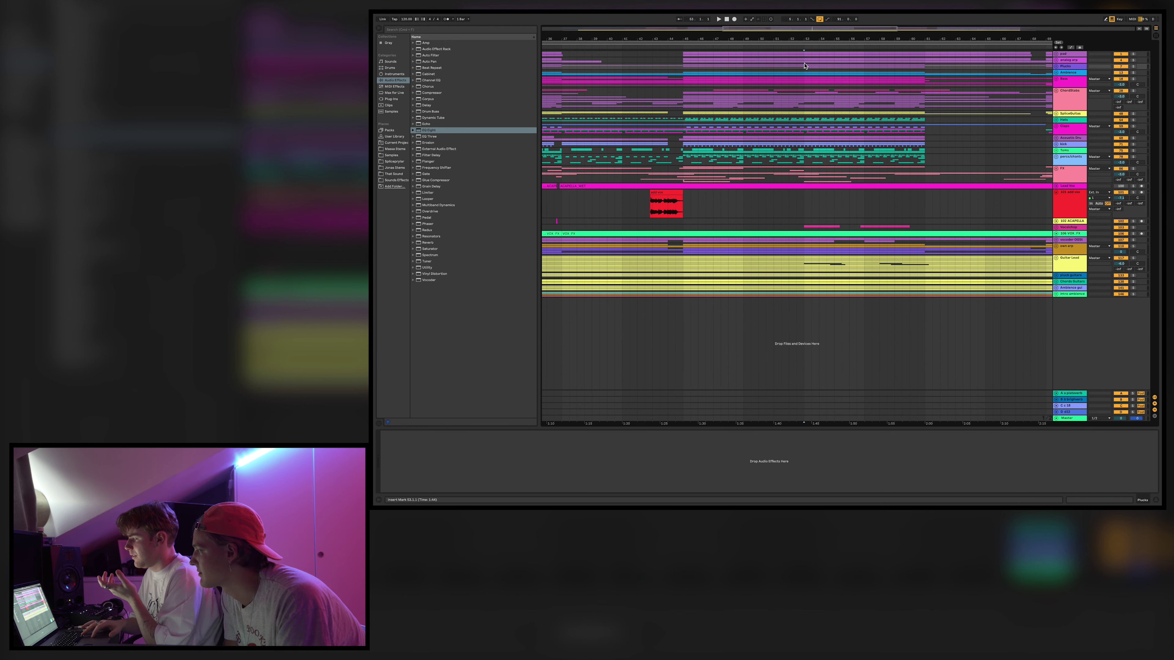
scroll(947, 134, right, 2)
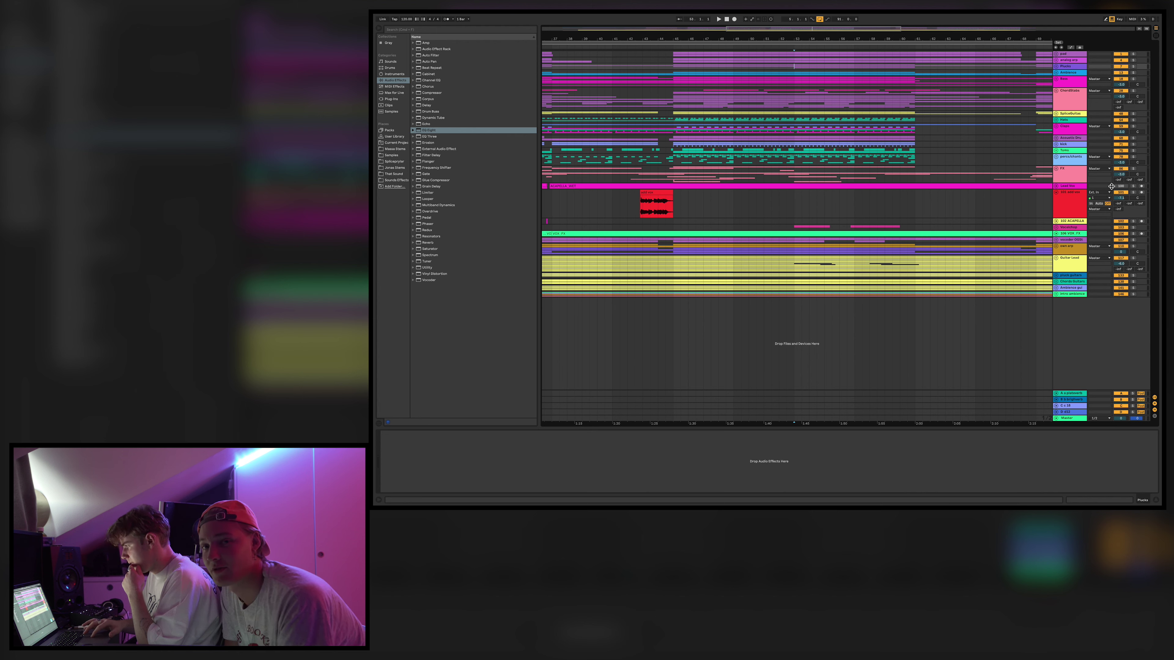
Unfold the lead vocal track and play it soloed through the second half of the drop.
click(1056, 187)
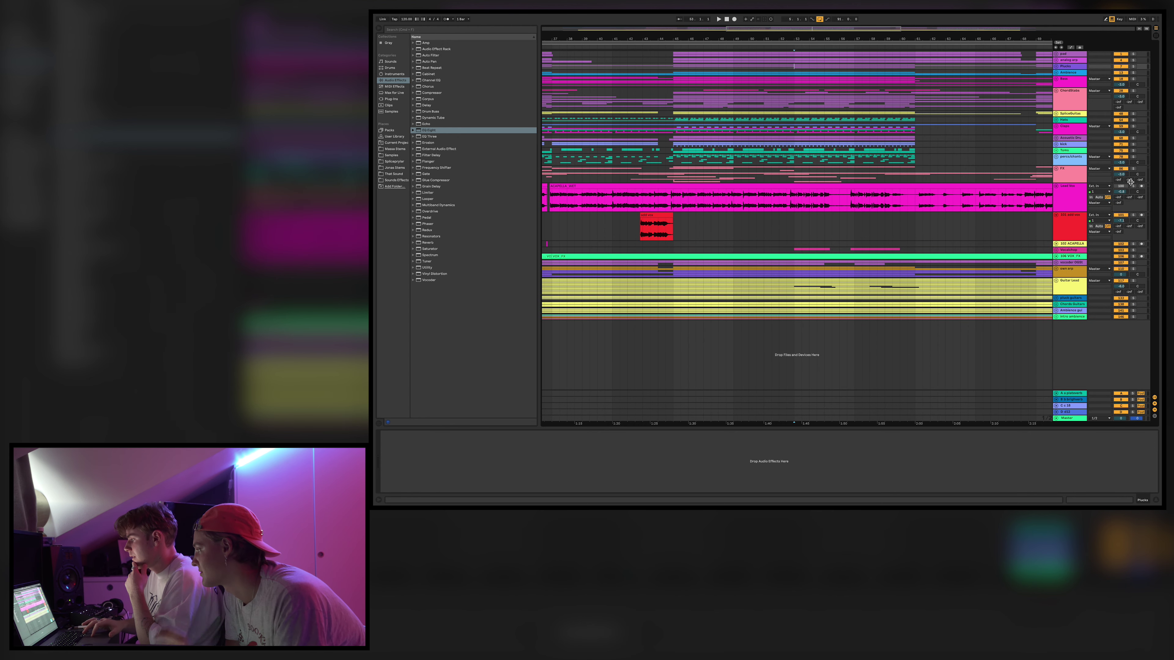
click(790, 198)
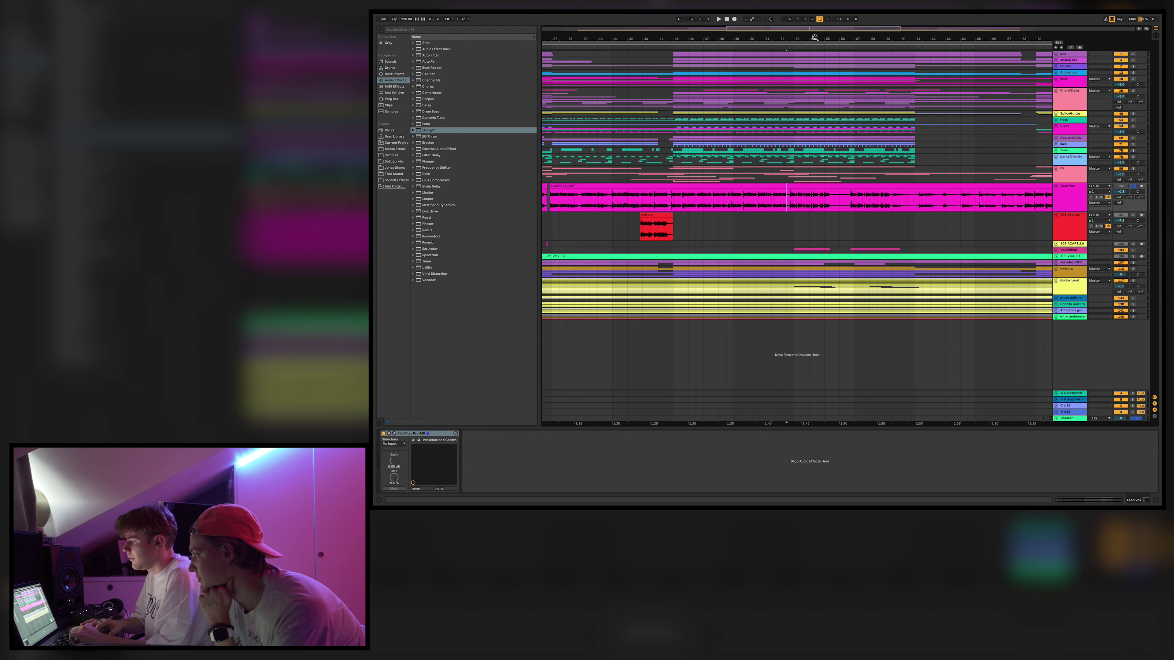
drag(814, 37, 815, 62)
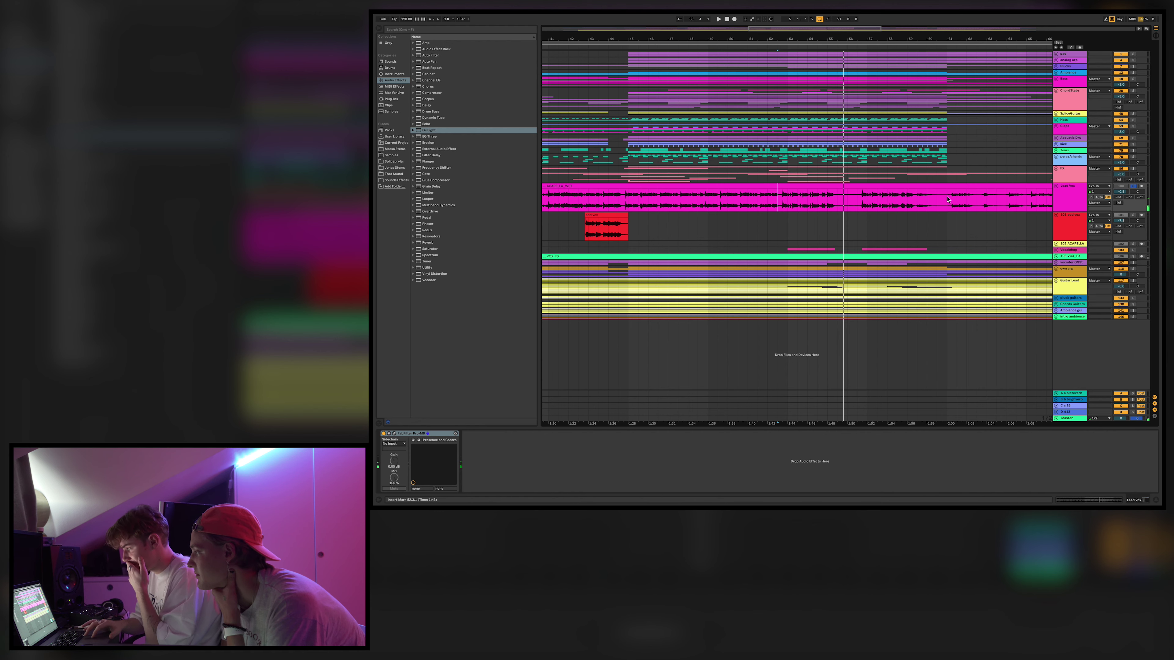
Unfold the pink acapella group and its upper track, and play the two-clip acapella part soloed.
click(1057, 250)
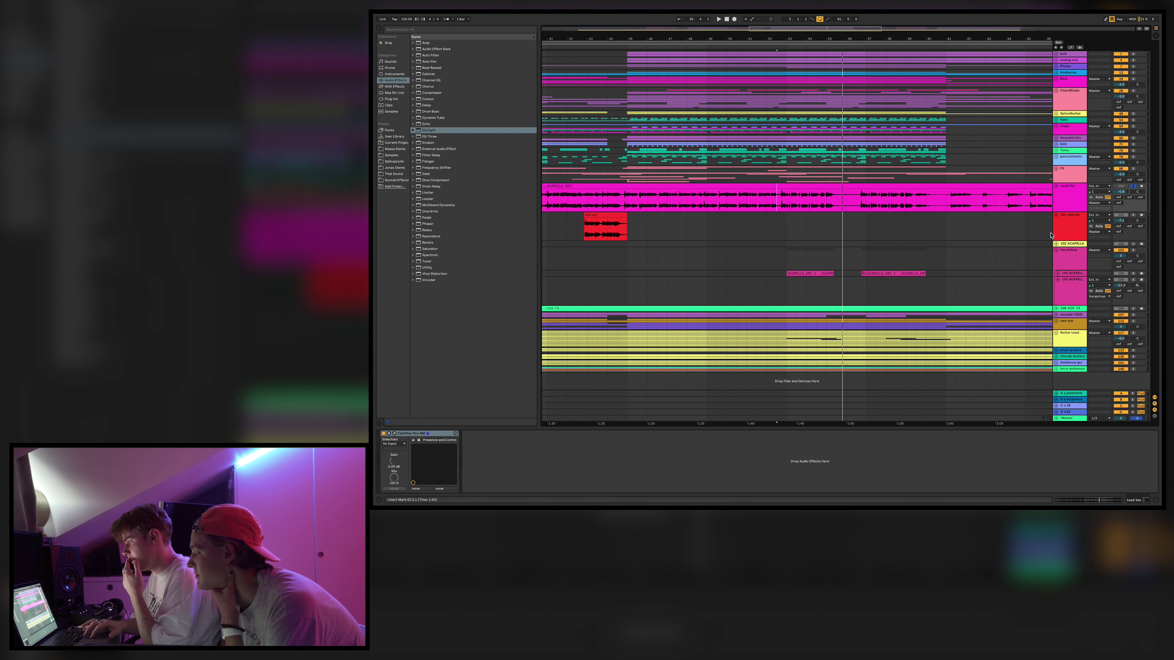
click(1057, 273)
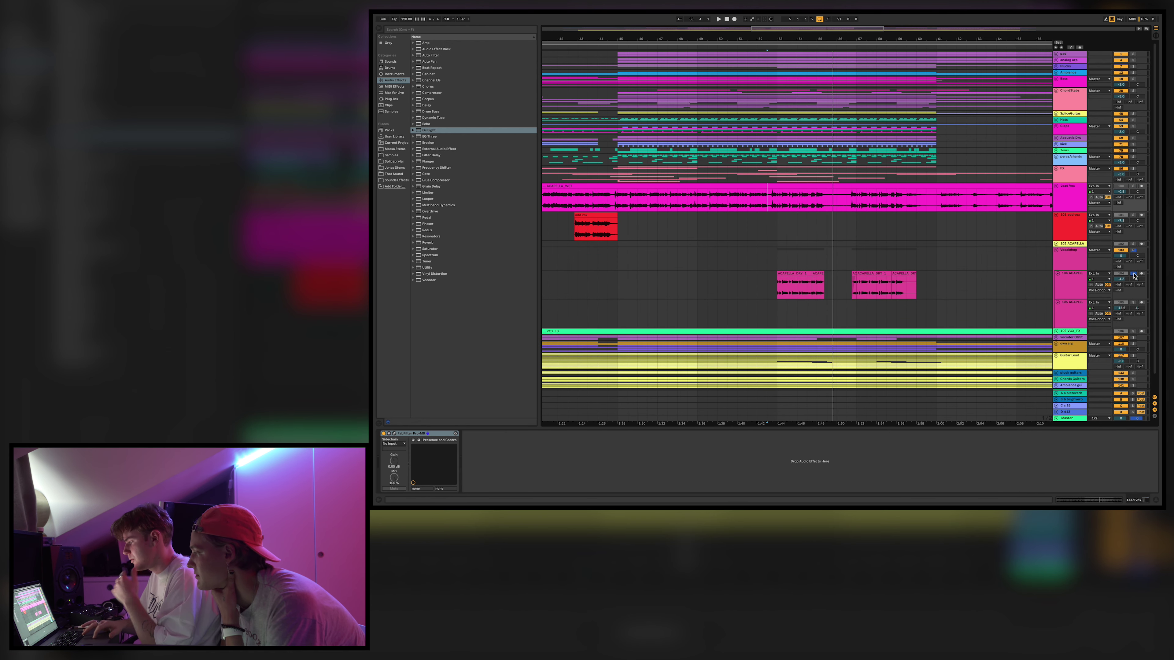
click(779, 287)
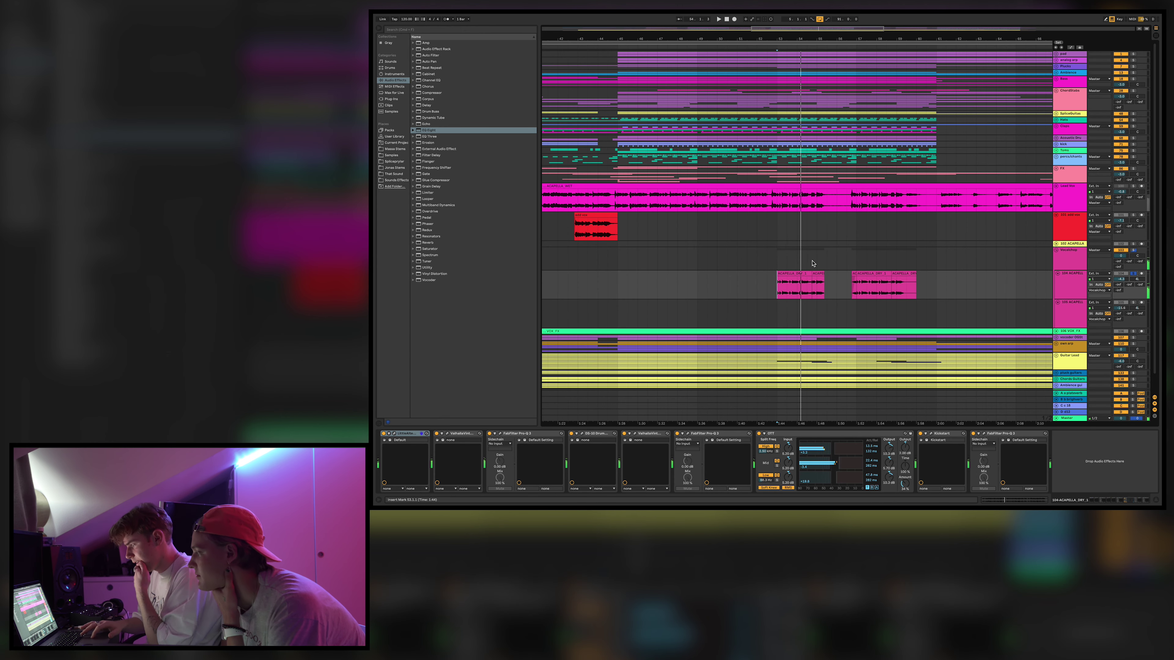
Inspect the acapella track's Little AlterBoy and DS-10 Drum Shaper plug-ins, close both windows and hide the device chain.
click(406, 433)
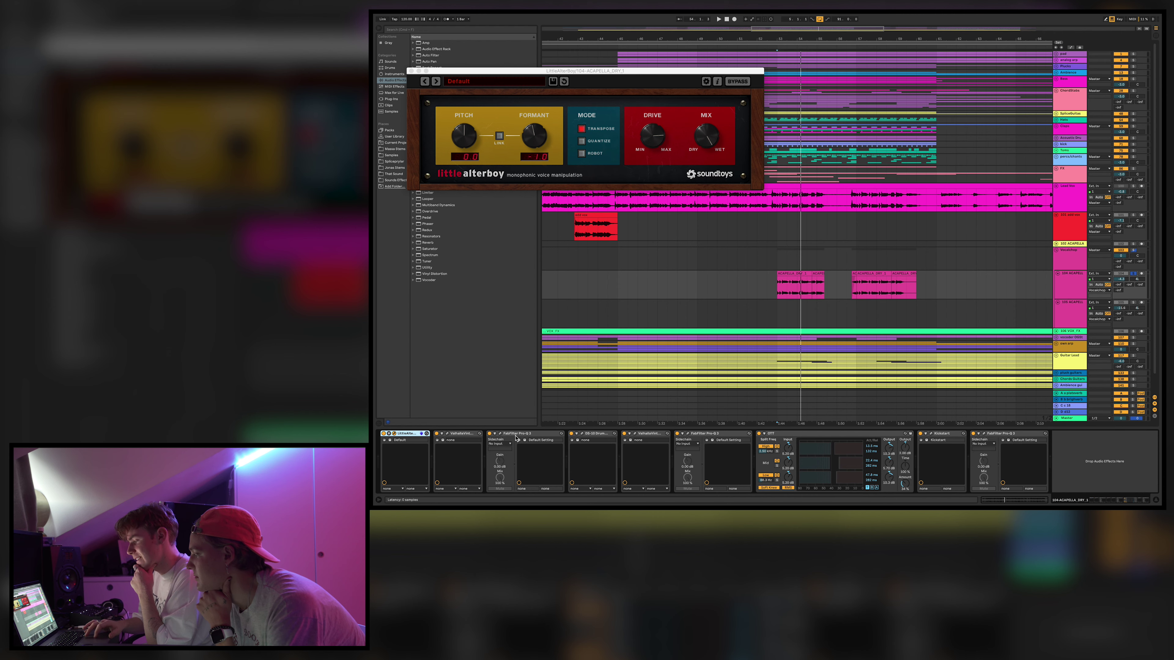
click(583, 434)
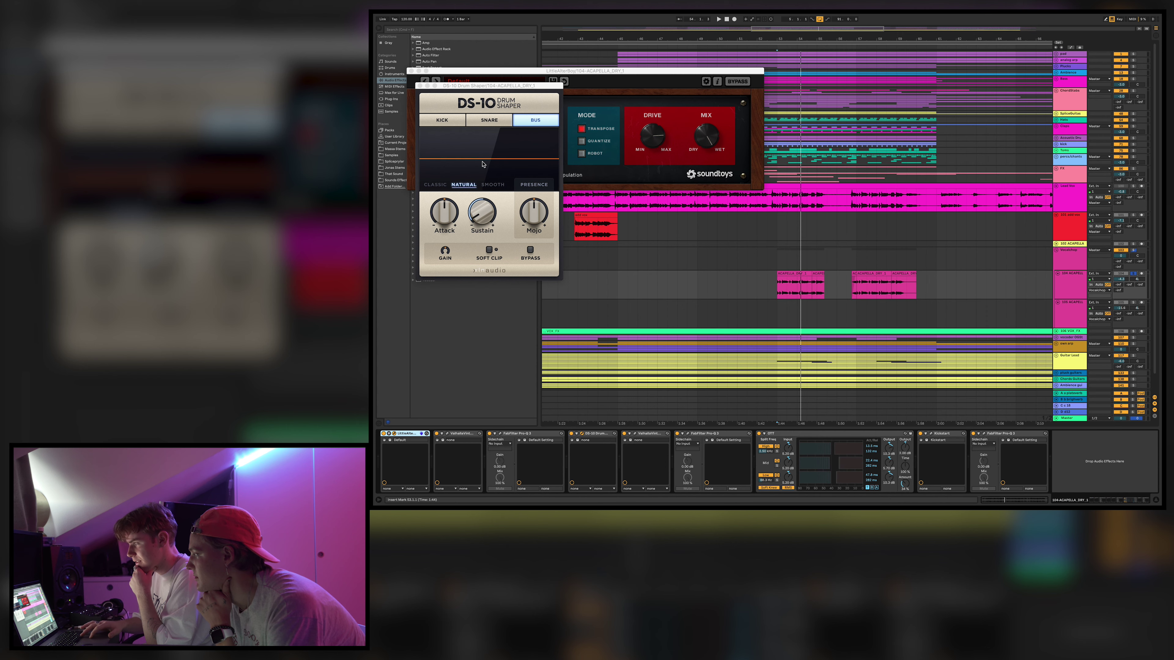
click(411, 70)
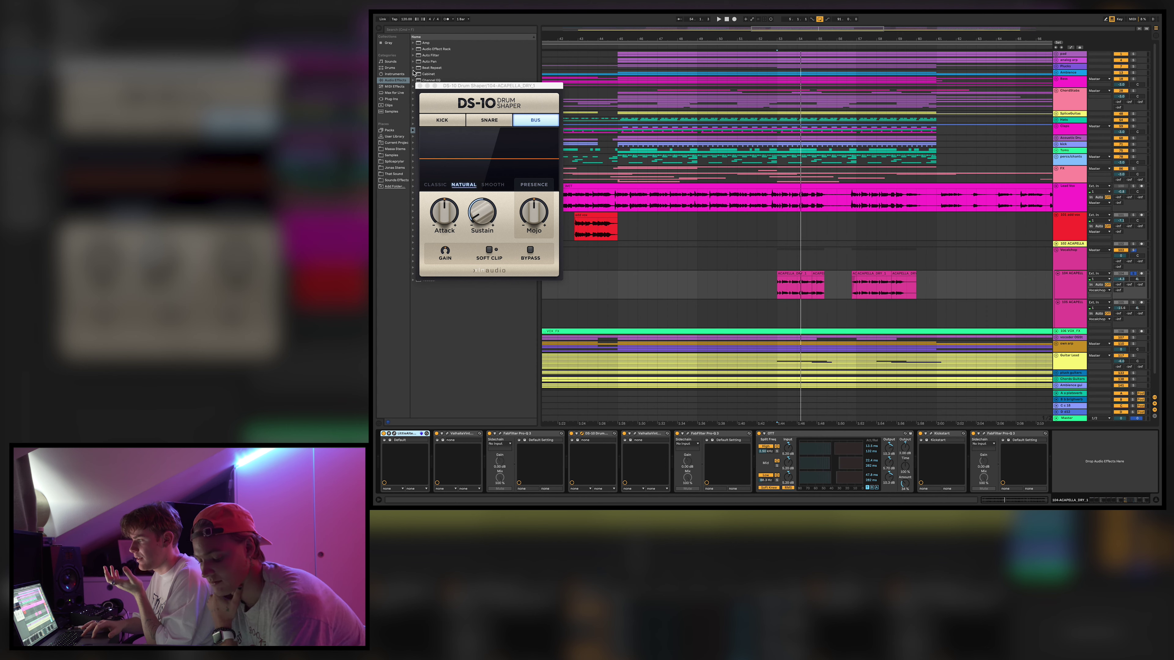
click(419, 86)
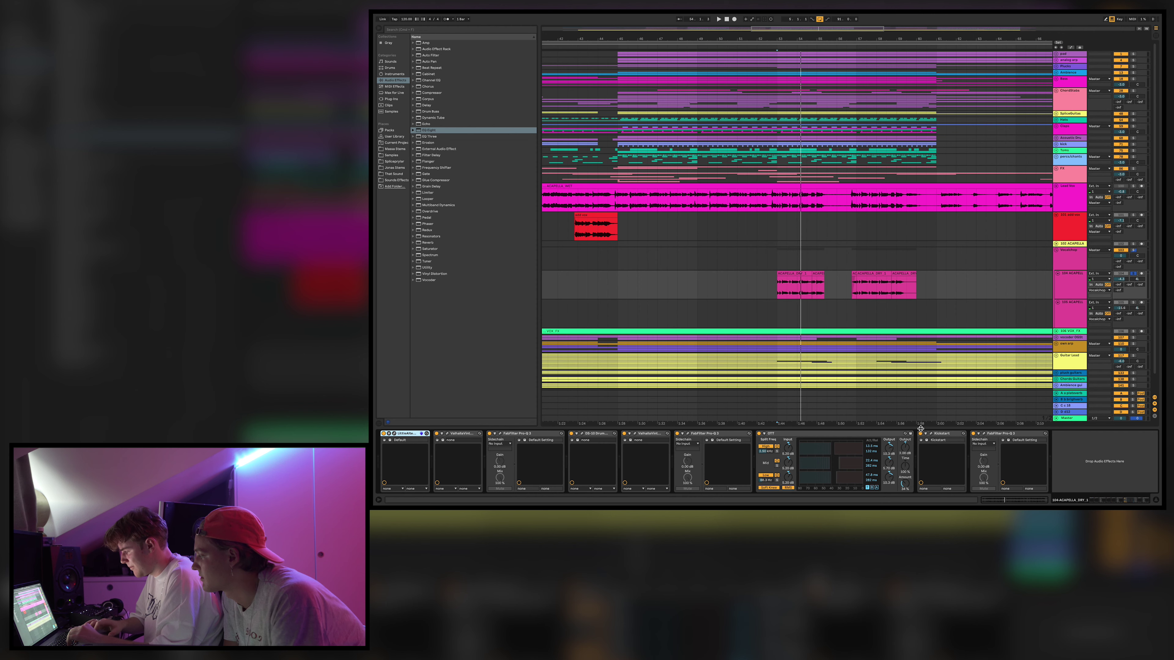
key(alt+super+l)
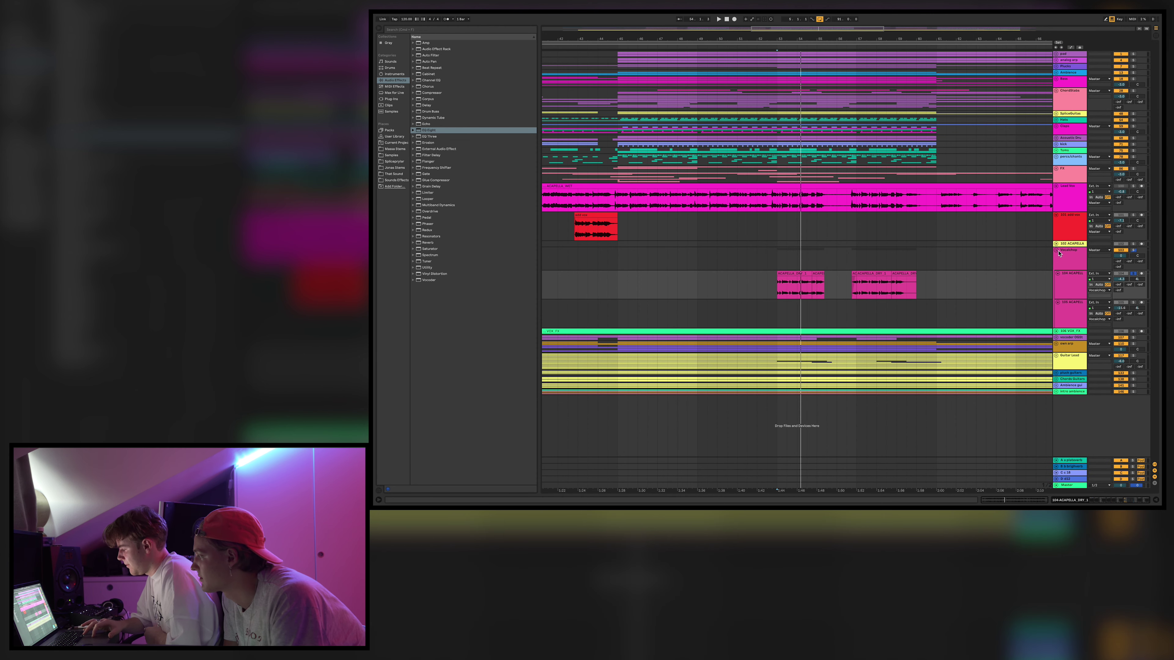
Fold the acapella group, unfold the guitar lead group and play its tracks soloed from midway through the drop.
click(1057, 251)
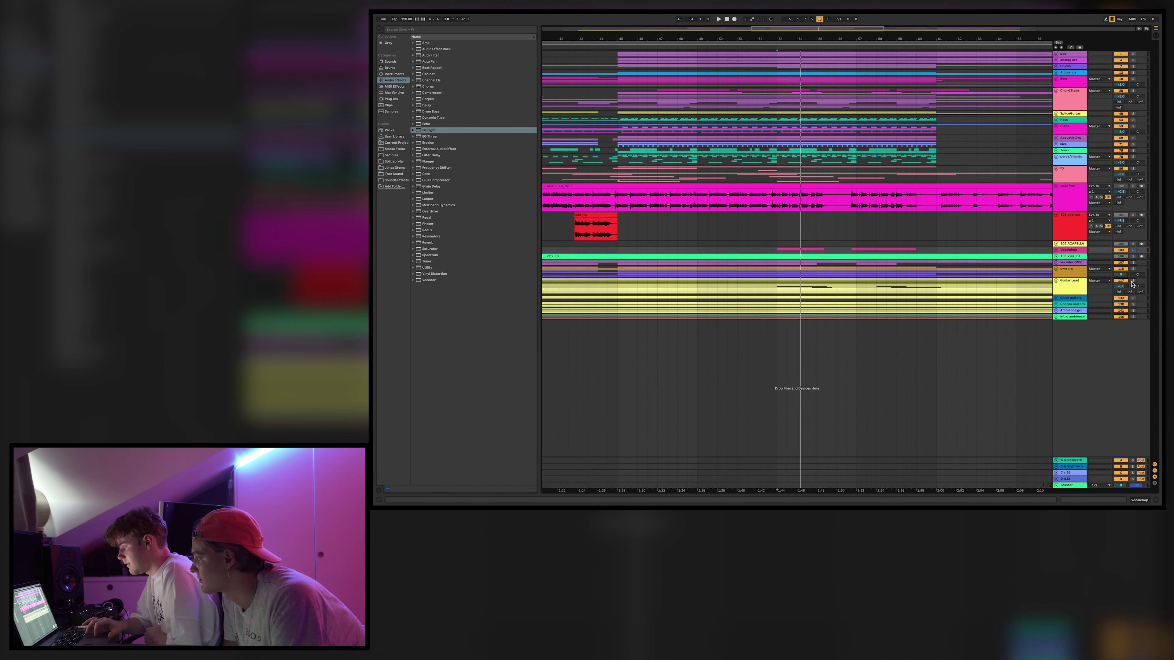
click(1055, 281)
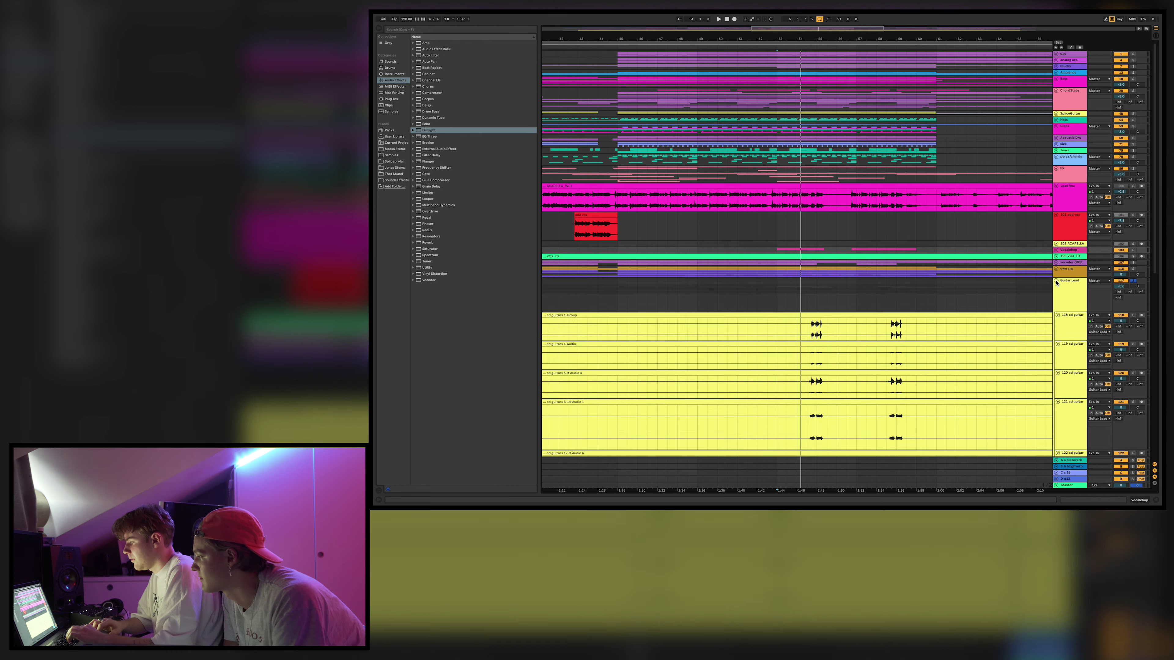
scroll(783, 287, down, 5)
scroll(782, 277, down, 3)
key(space)
scroll(831, 266, down, 5)
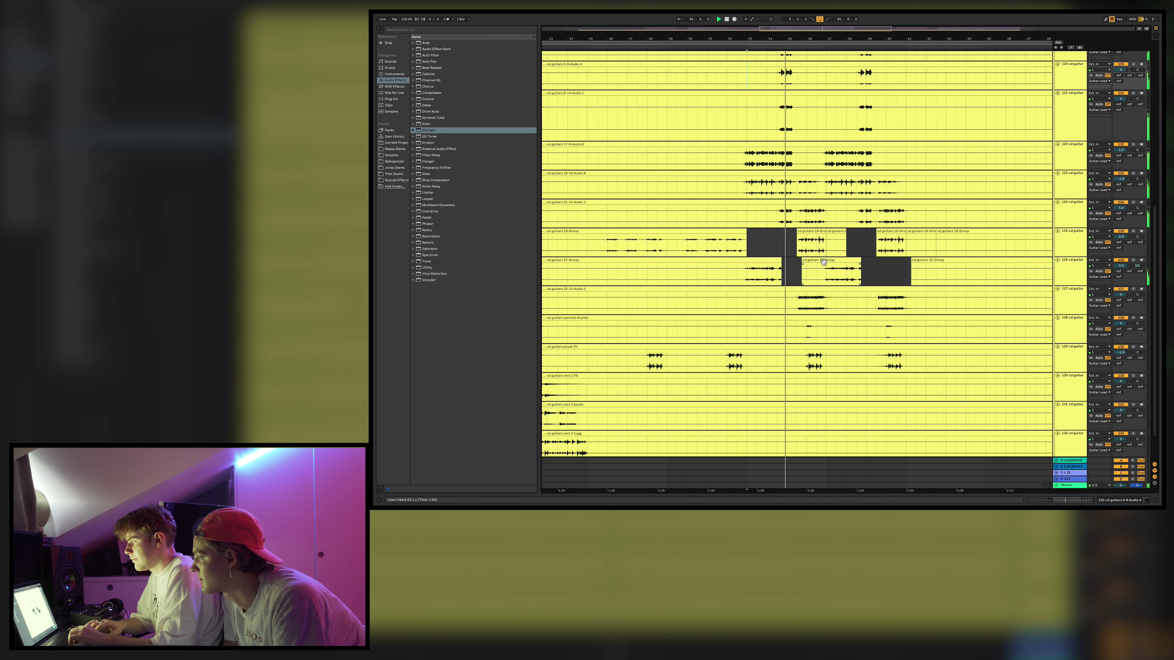
Solo the fifth track in the guitar lead group, below the four short-hit tracks, and play it through the drop.
scroll(822, 259, up, 2)
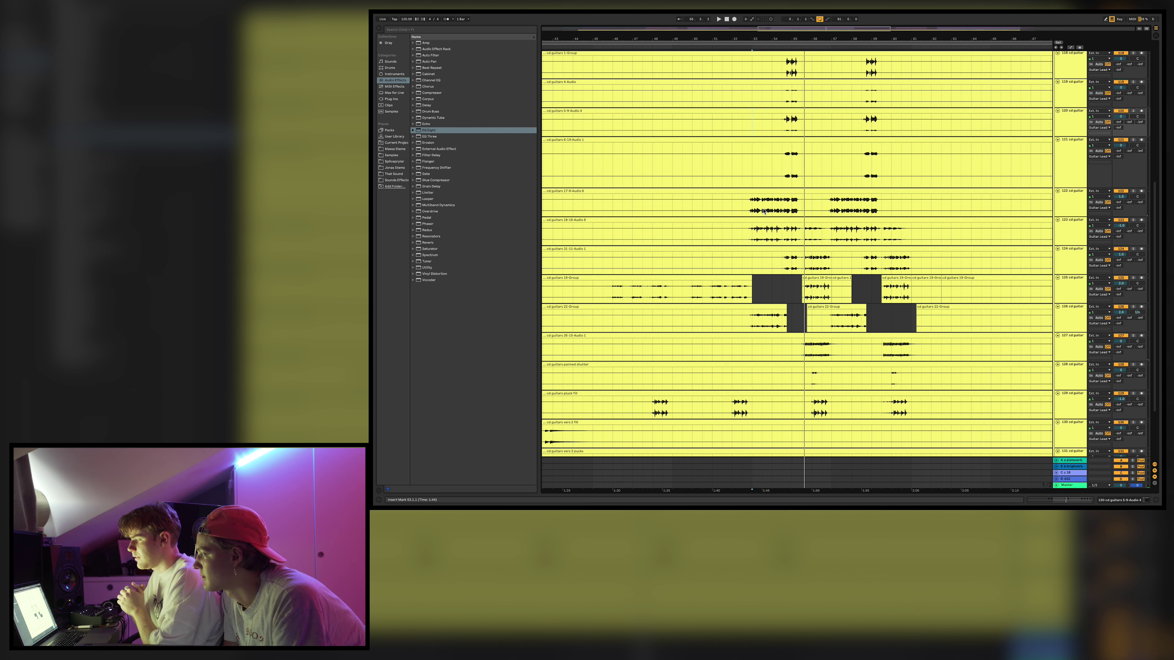
click(1133, 191)
key(space)
key(space)
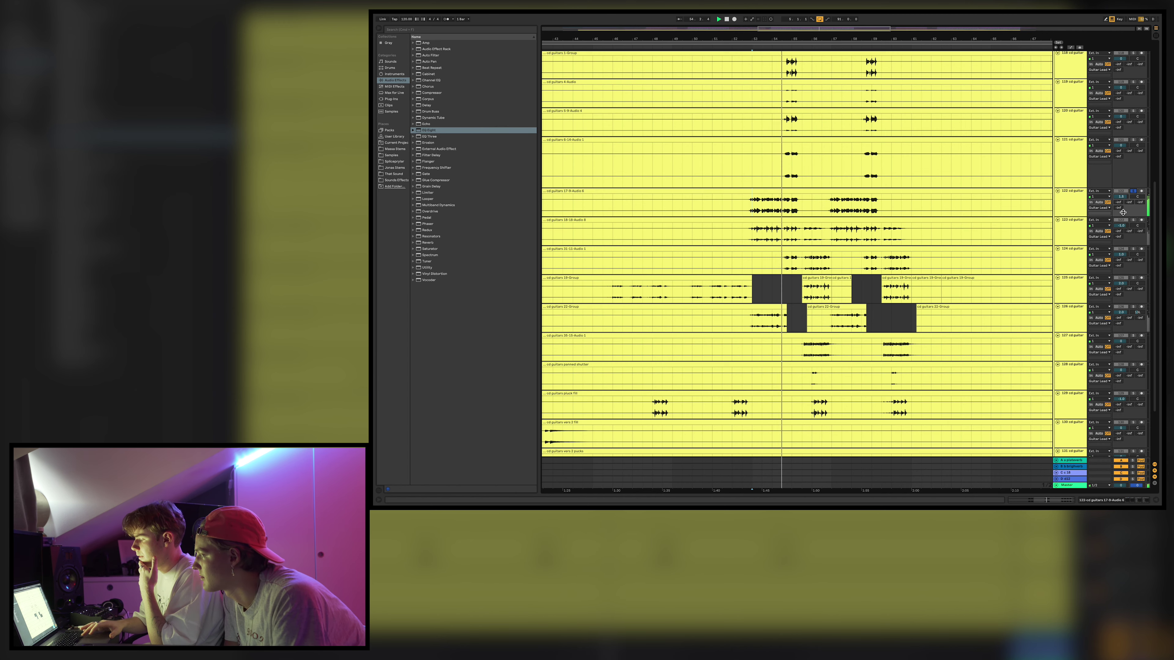
scroll(1122, 211, down, 3)
scroll(1100, 185, up, 5)
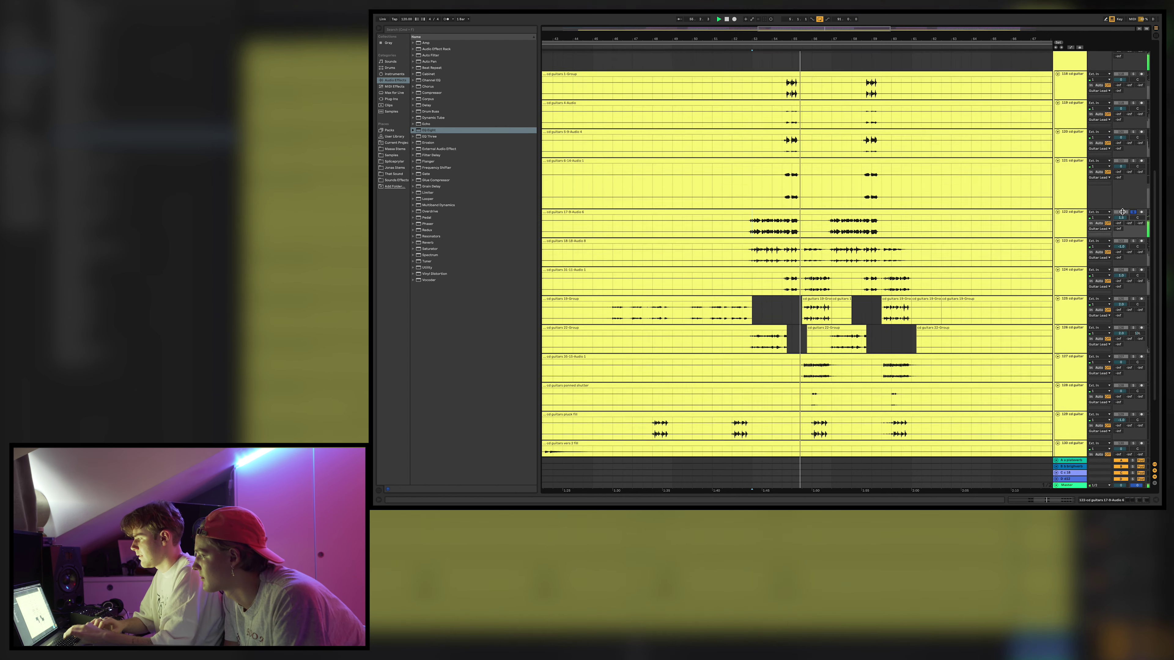
Solo the four upper tracks of the guitar lead group together and play them from just before their first short hits.
shift+click(1072, 148)
click(1134, 125)
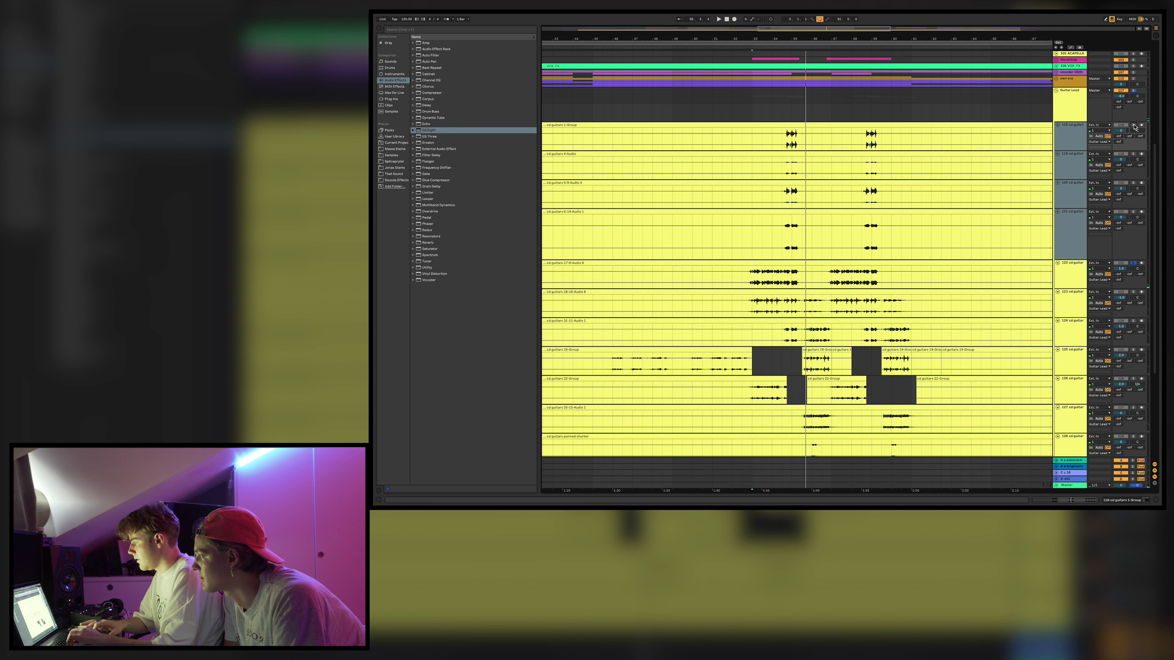
drag(801, 38, 796, 59)
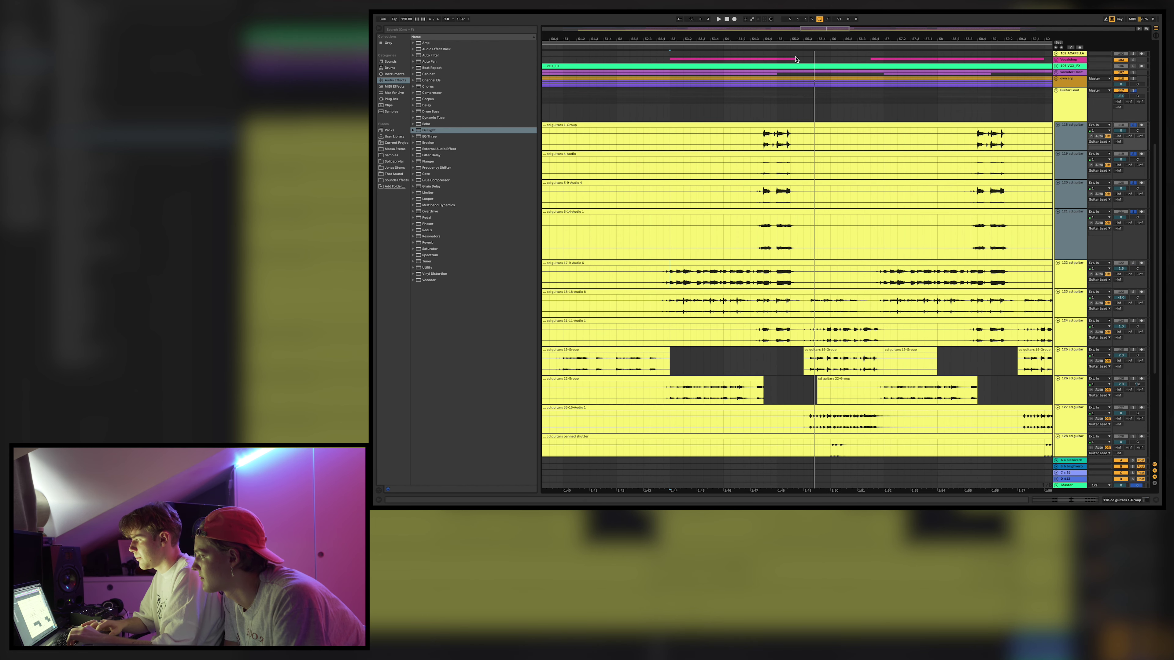
click(755, 135)
key(space)
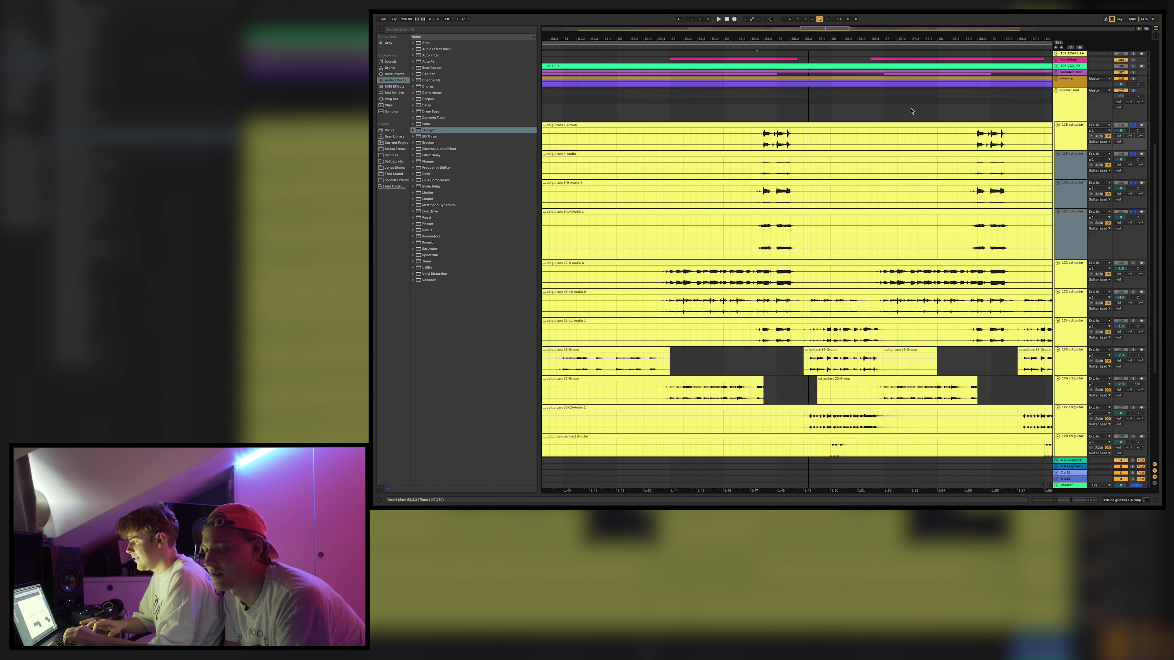
Fold the guitar lead group and widen the arrangement view to cover the sections before and after the drop.
click(1055, 91)
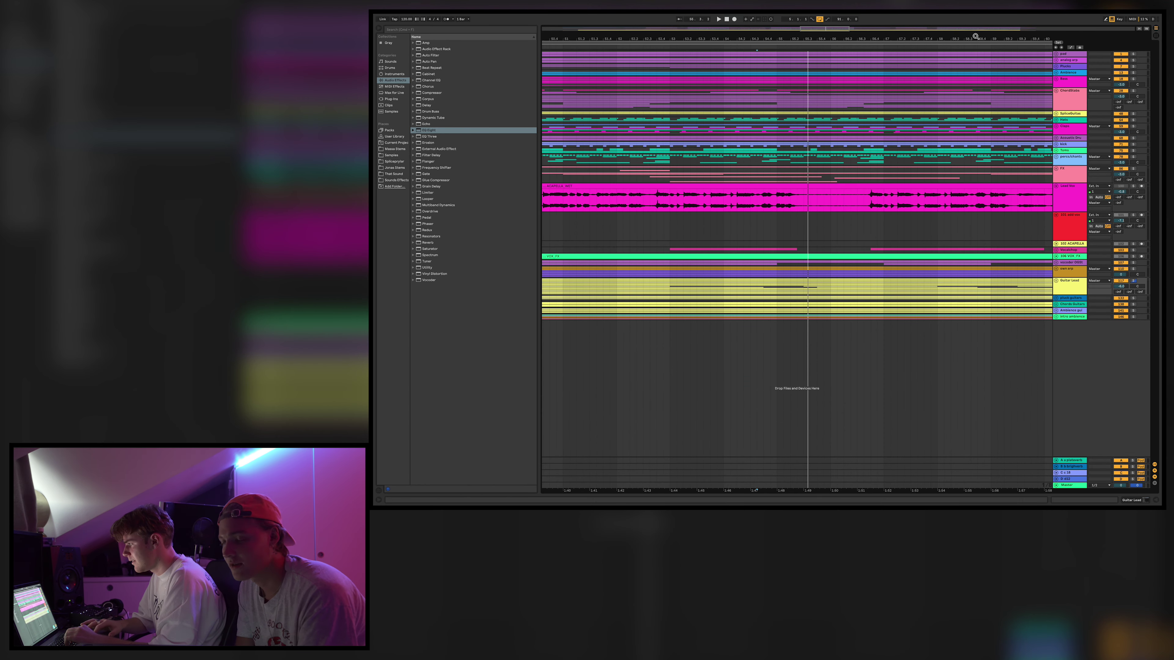
drag(975, 36, 975, 24)
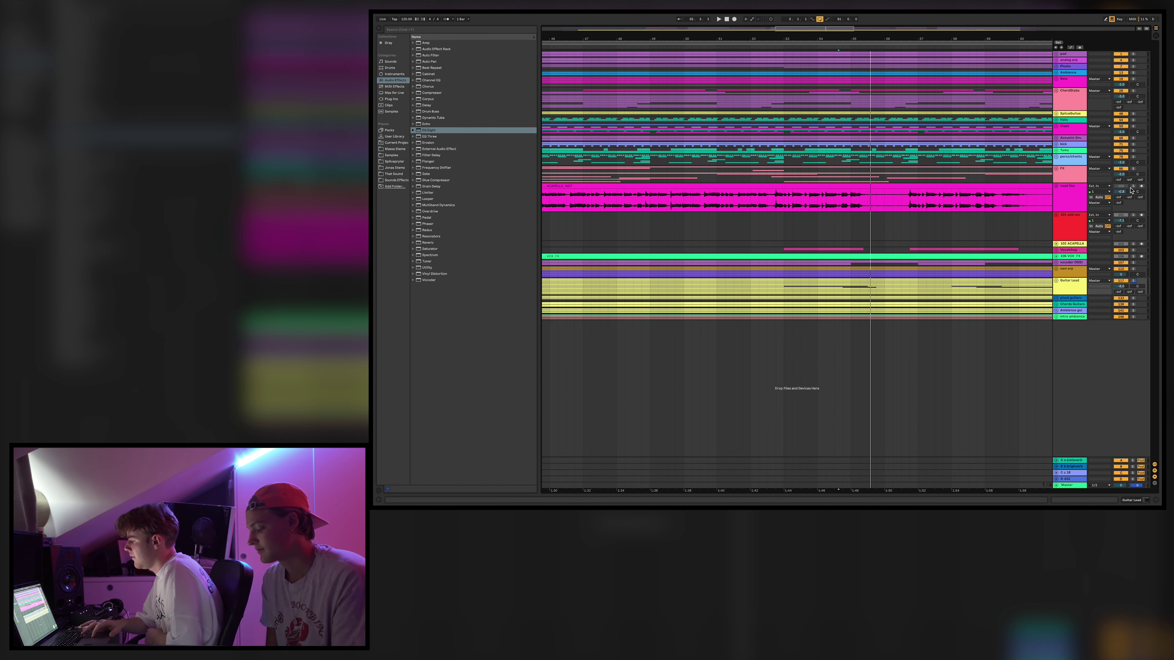
drag(979, 44, 978, 33)
scroll(965, 138, right, 3)
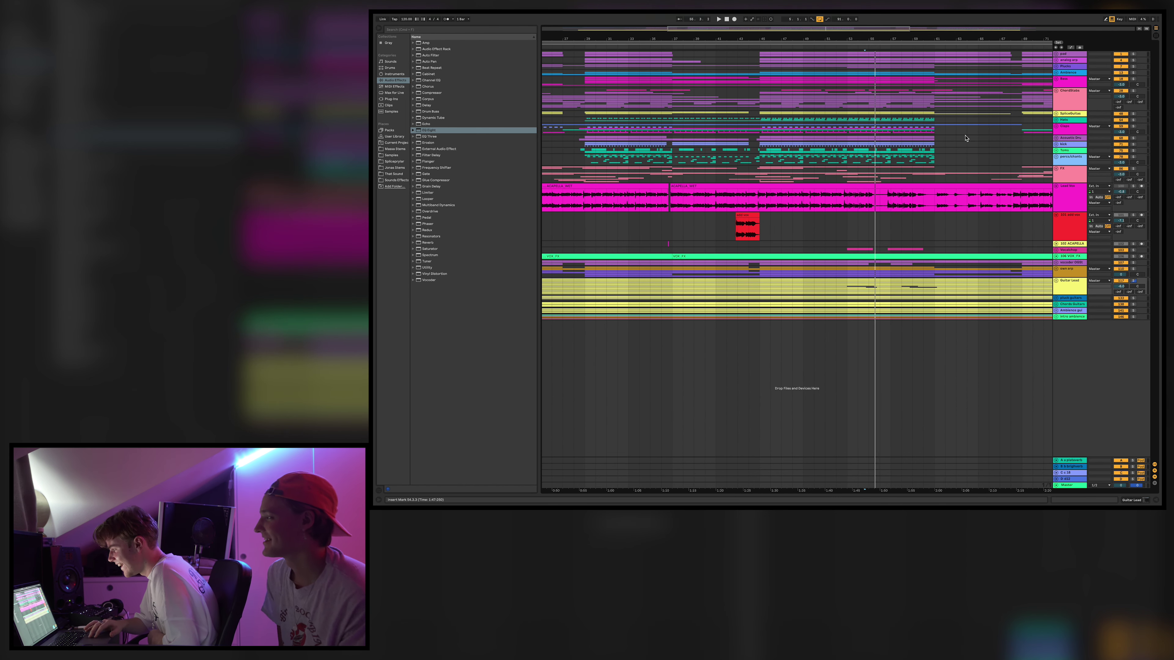
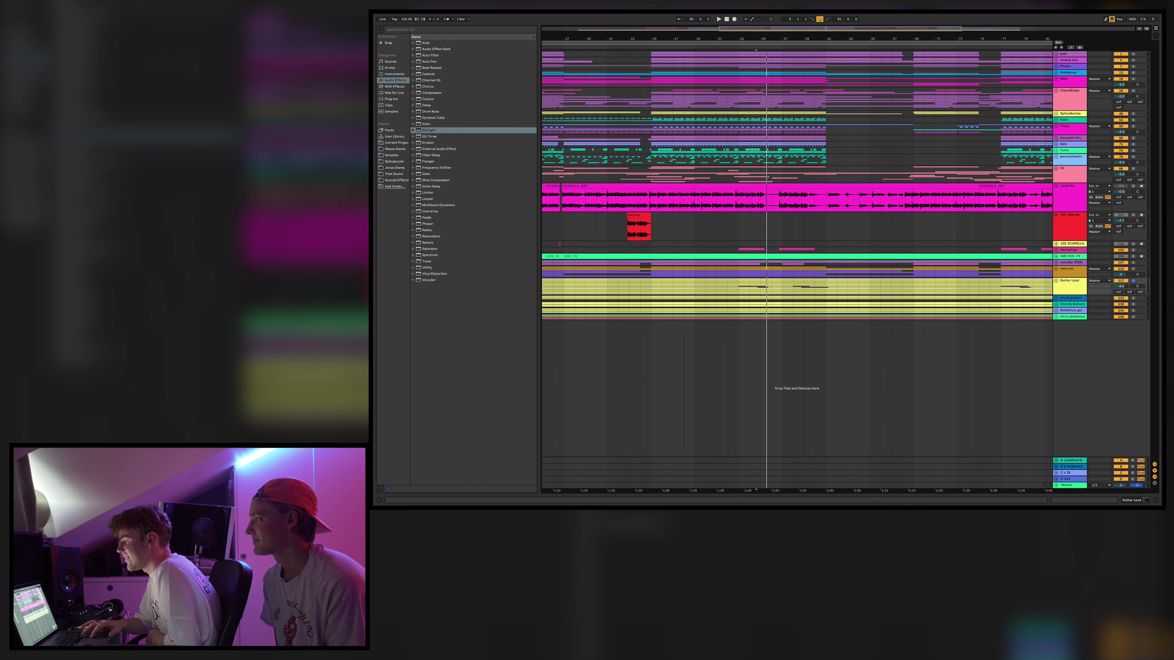
Play the arrangement with all tracks from just before the end of the drop into the break.
scroll(966, 138, up, 1)
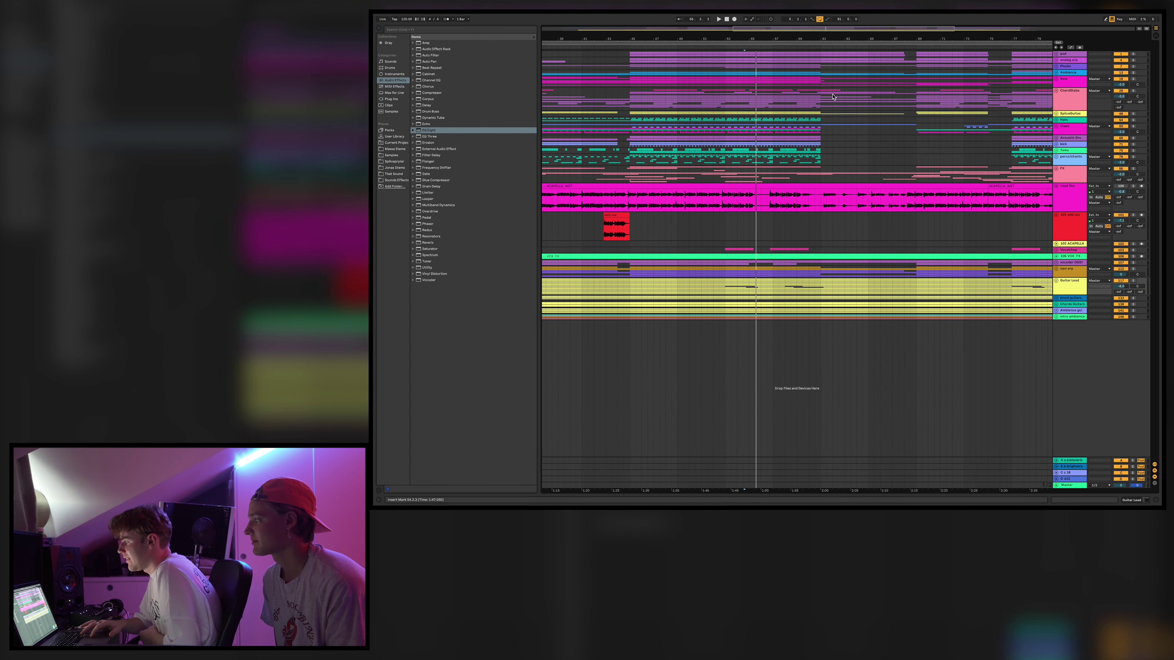
drag(829, 39, 820, 58)
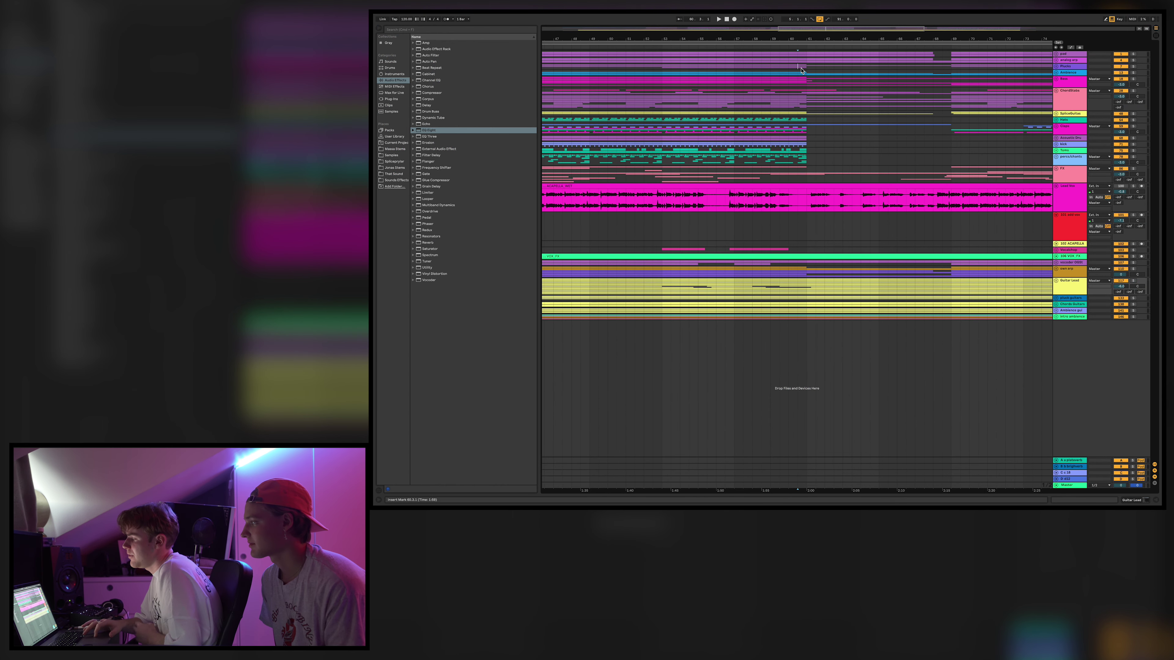
click(798, 67)
key(space)
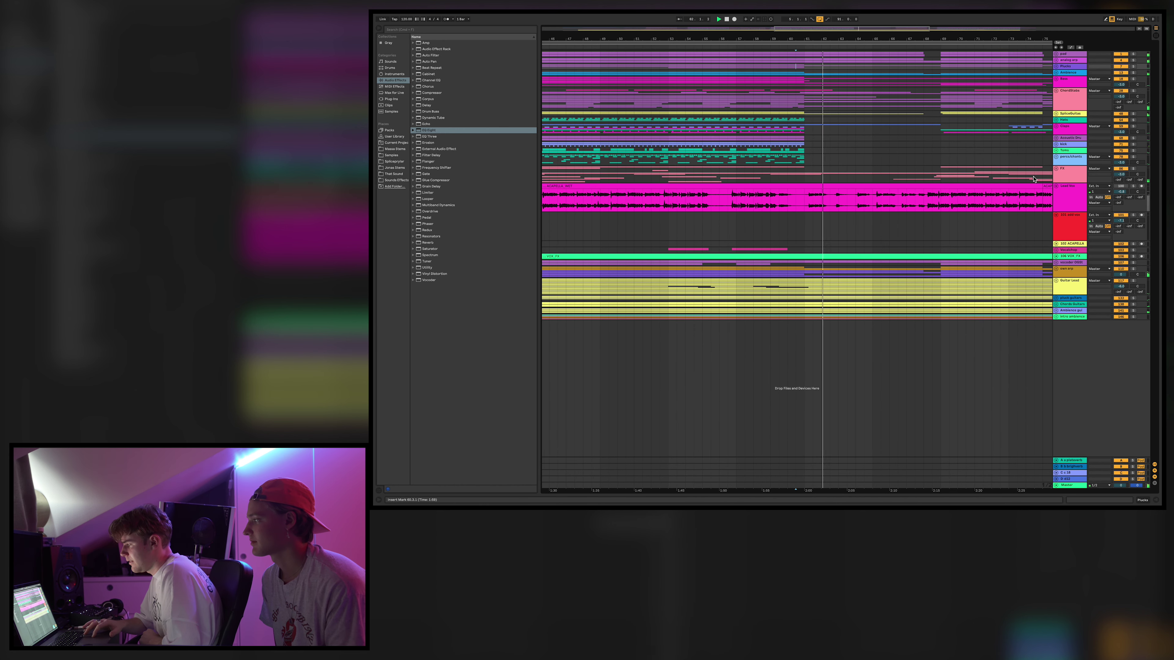
Unfold the analog arp group and select its MIDI arp track.
click(1057, 61)
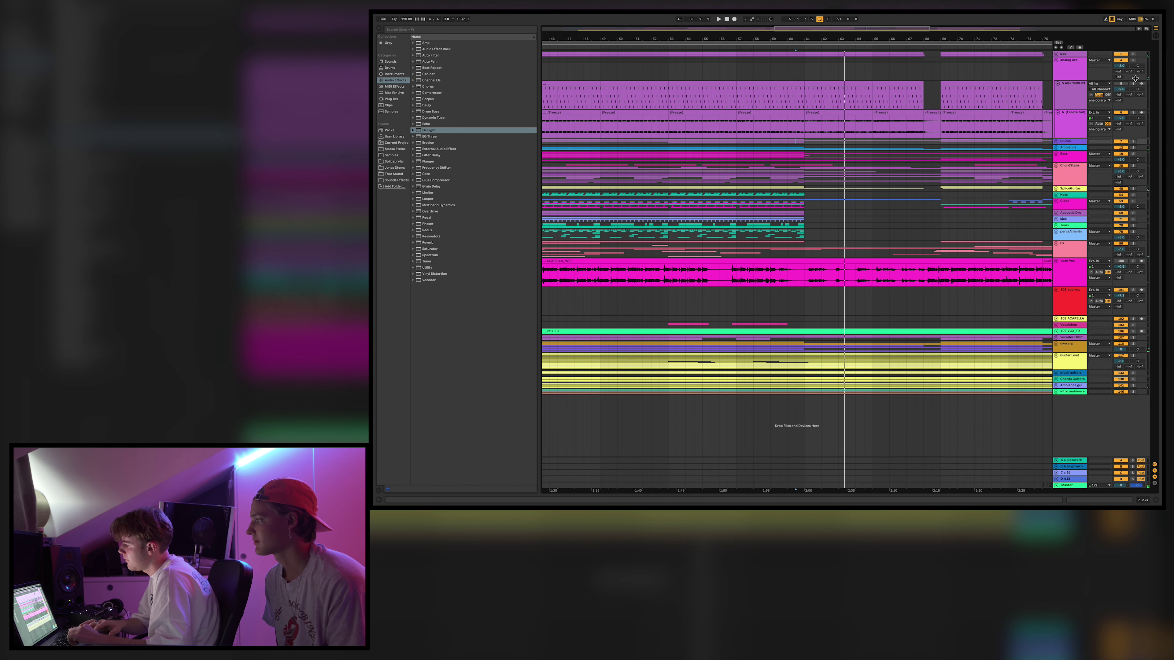
click(1065, 123)
click(1075, 96)
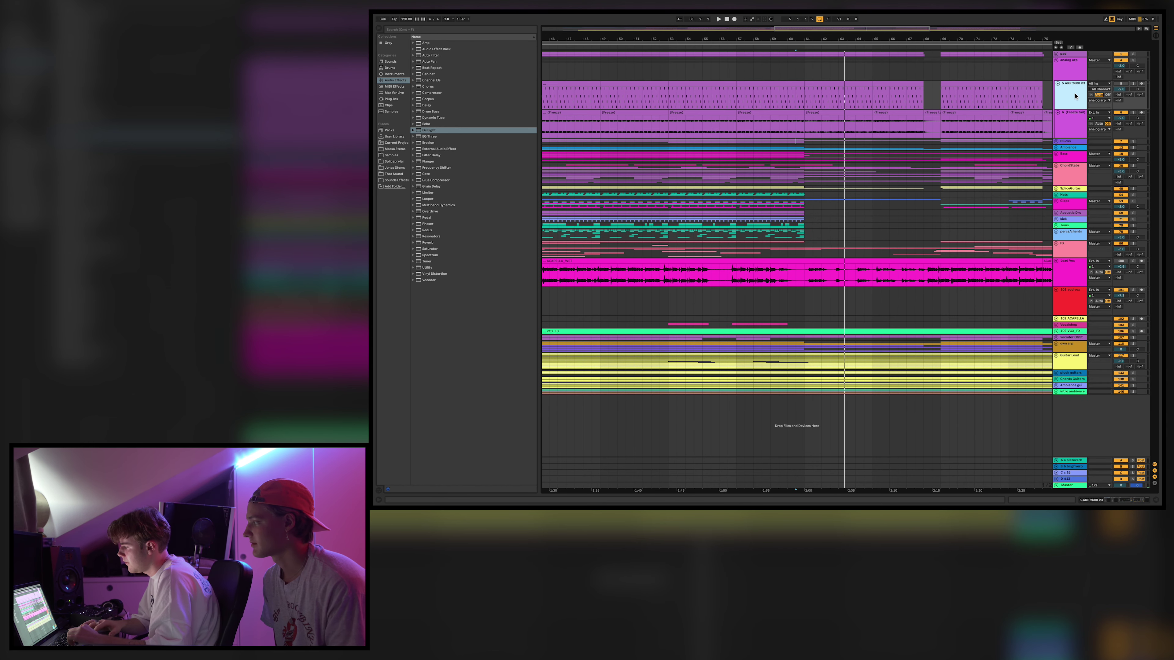
Unfold the pad group, place the insert marker at the start of the break and show the analog arp tracks below it.
click(1056, 54)
click(1055, 146)
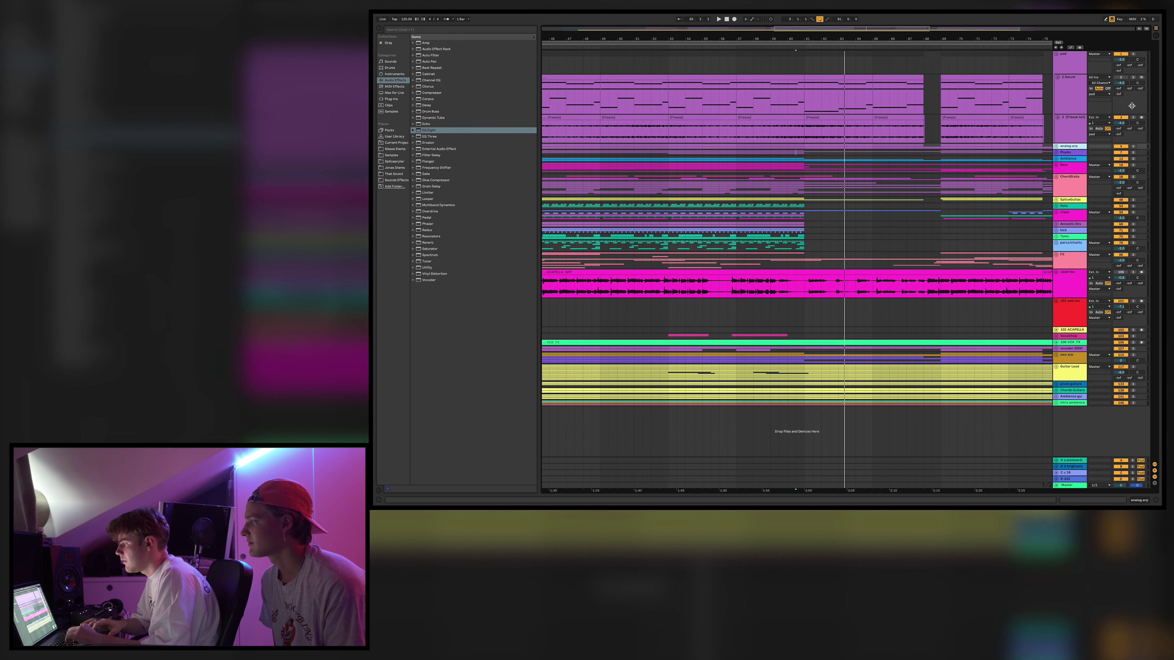
click(805, 93)
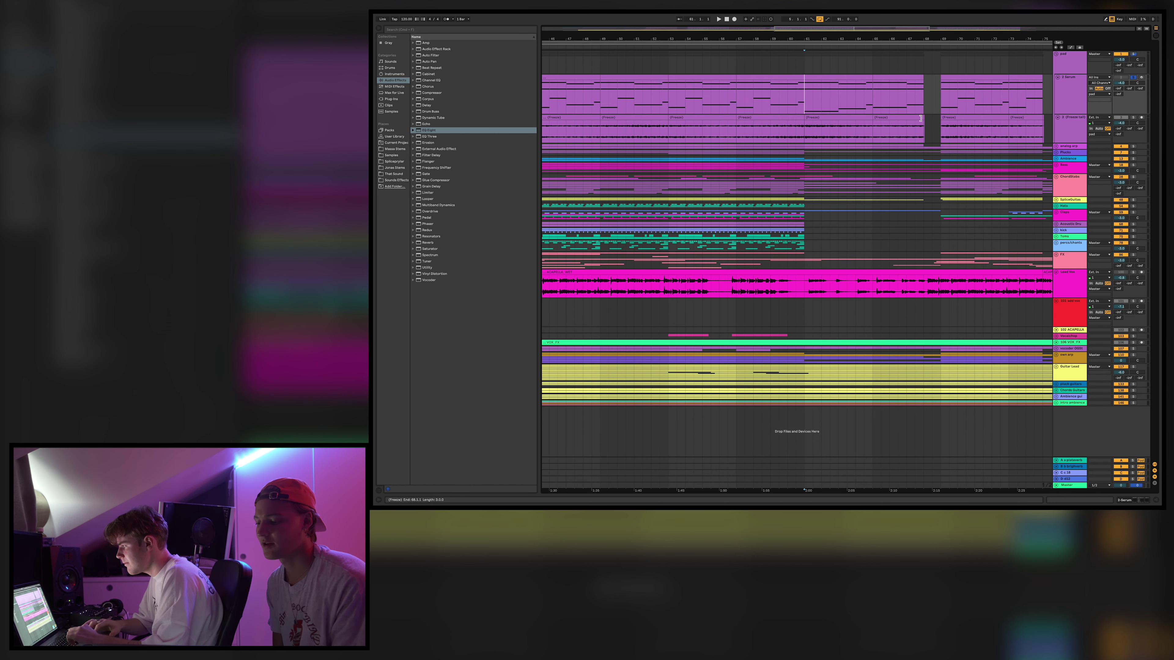
click(1055, 146)
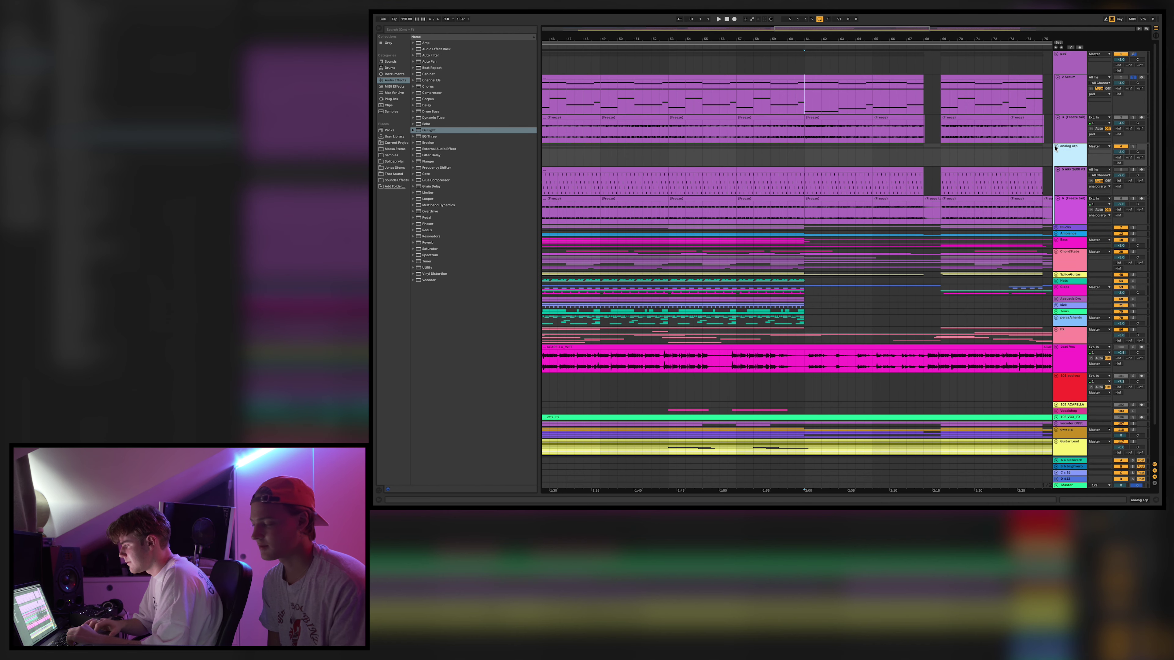
scroll(1060, 167, down, 1)
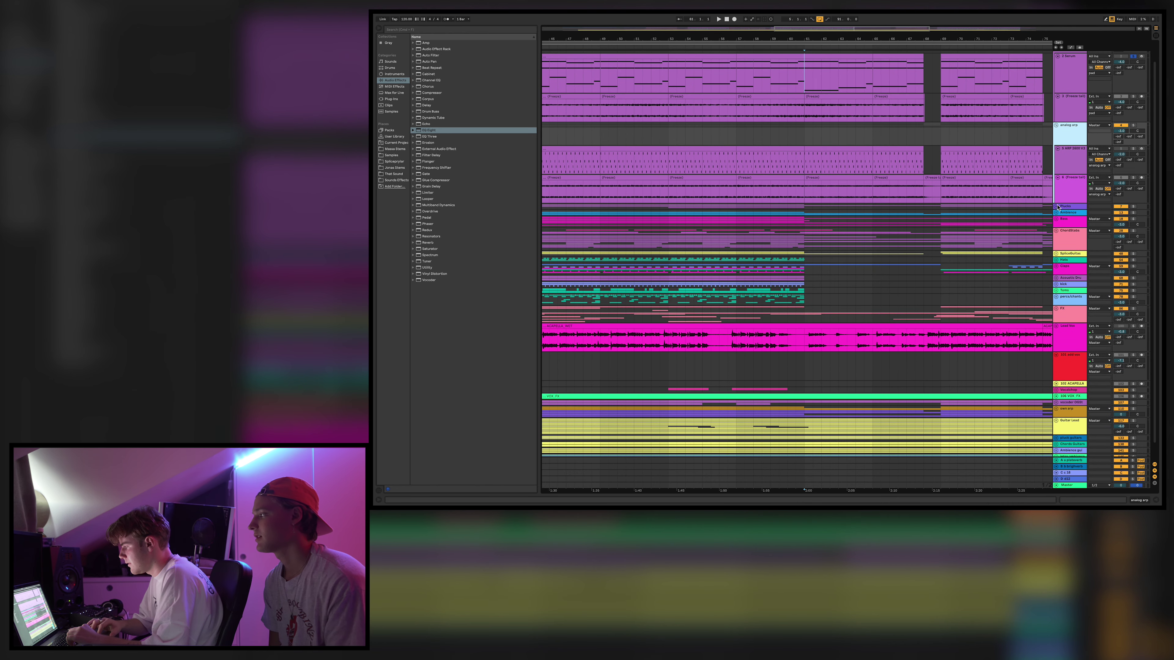
scroll(1058, 214, down, 1)
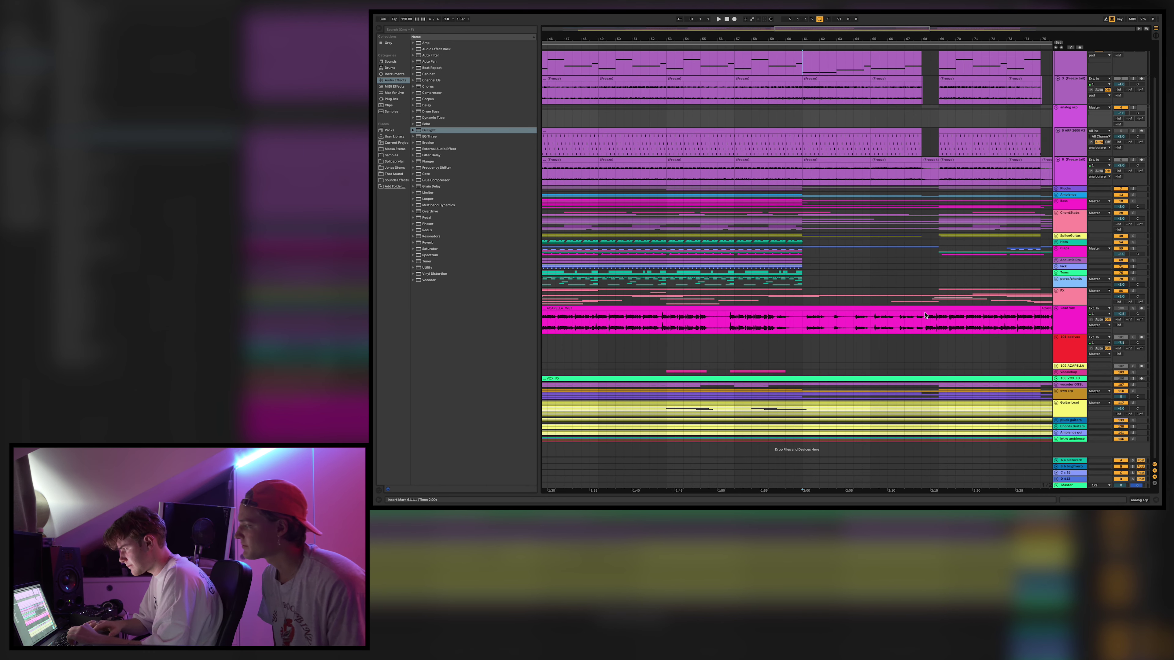
scroll(852, 238, right, 3)
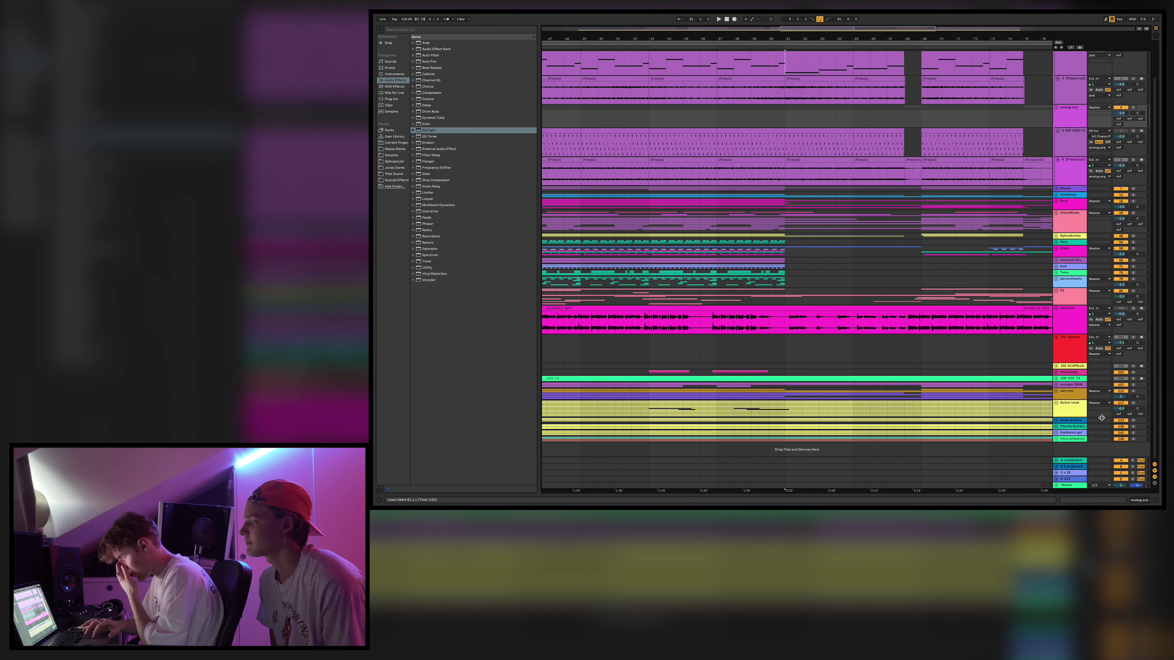
Unfold the ambience guitars group, solo it and play it from just before the break.
click(1056, 433)
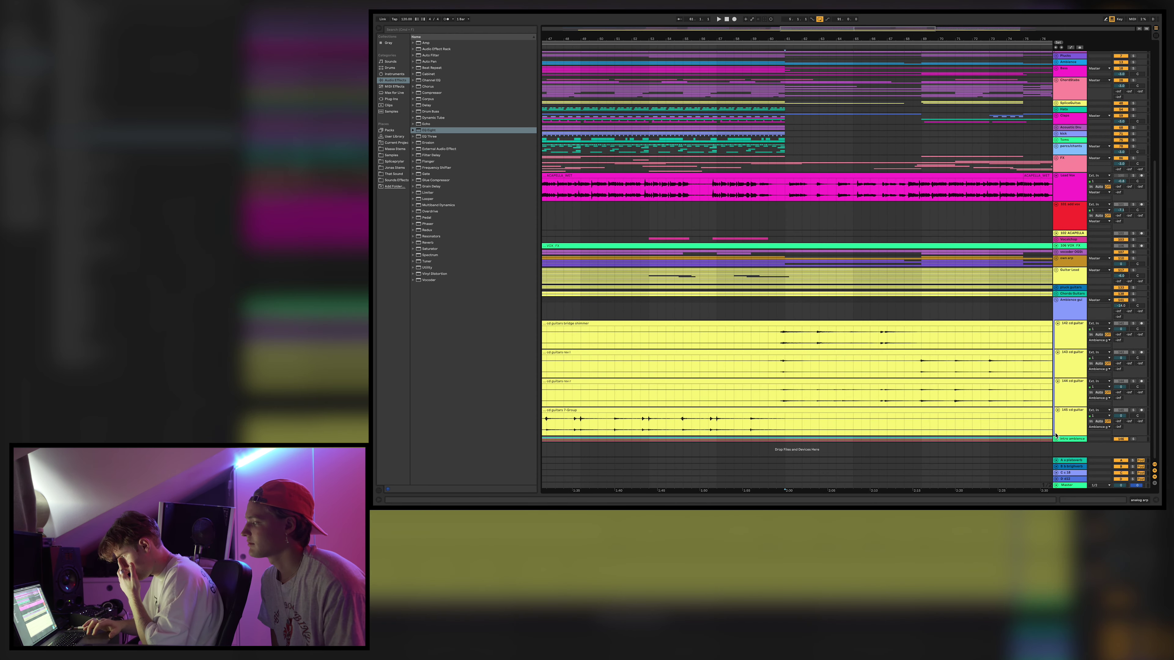
click(1132, 300)
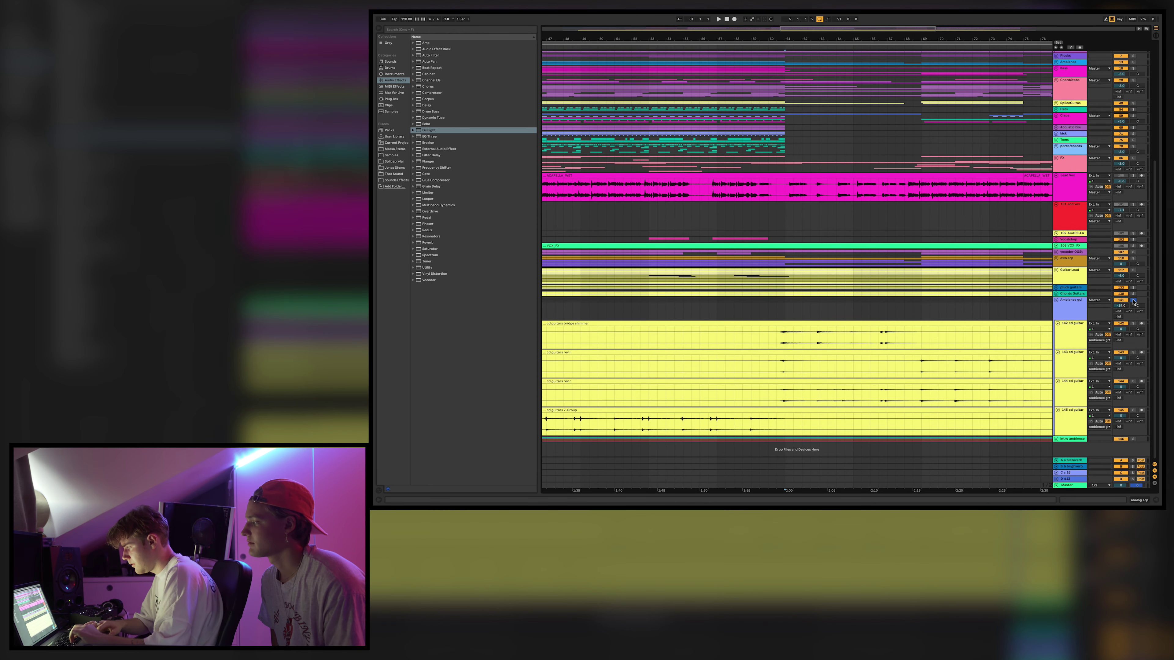
click(779, 319)
key(space)
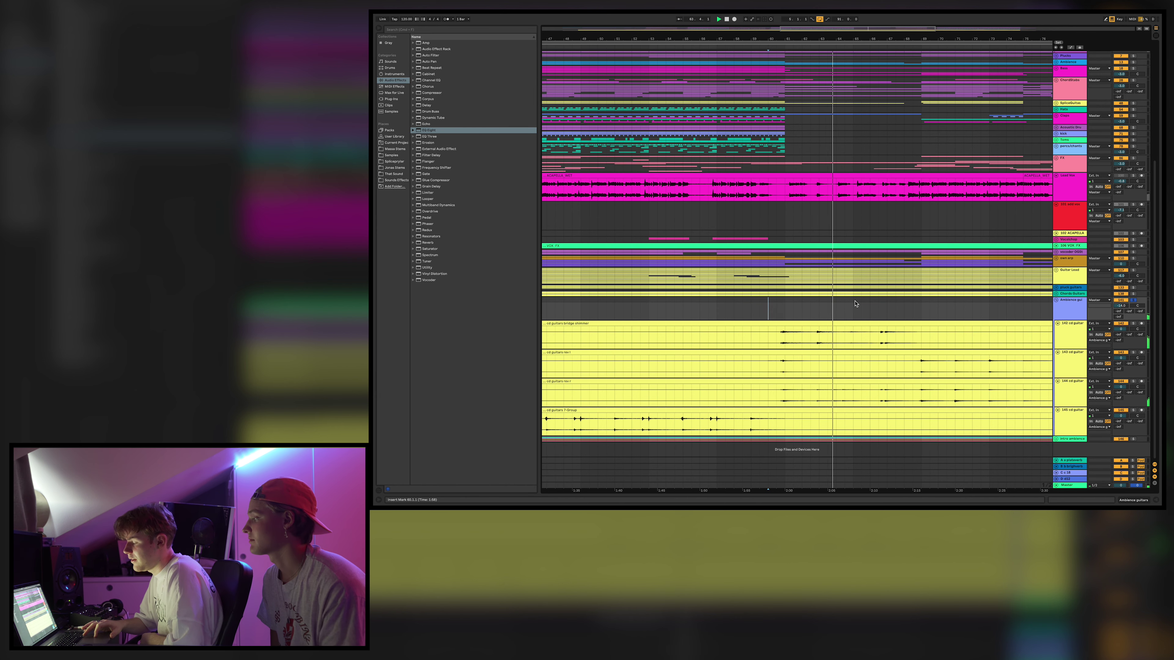
Fold the ambience guitars group and play the whole mix from shortly before the gap that ends the break.
click(1055, 297)
scroll(1010, 246, up, 5)
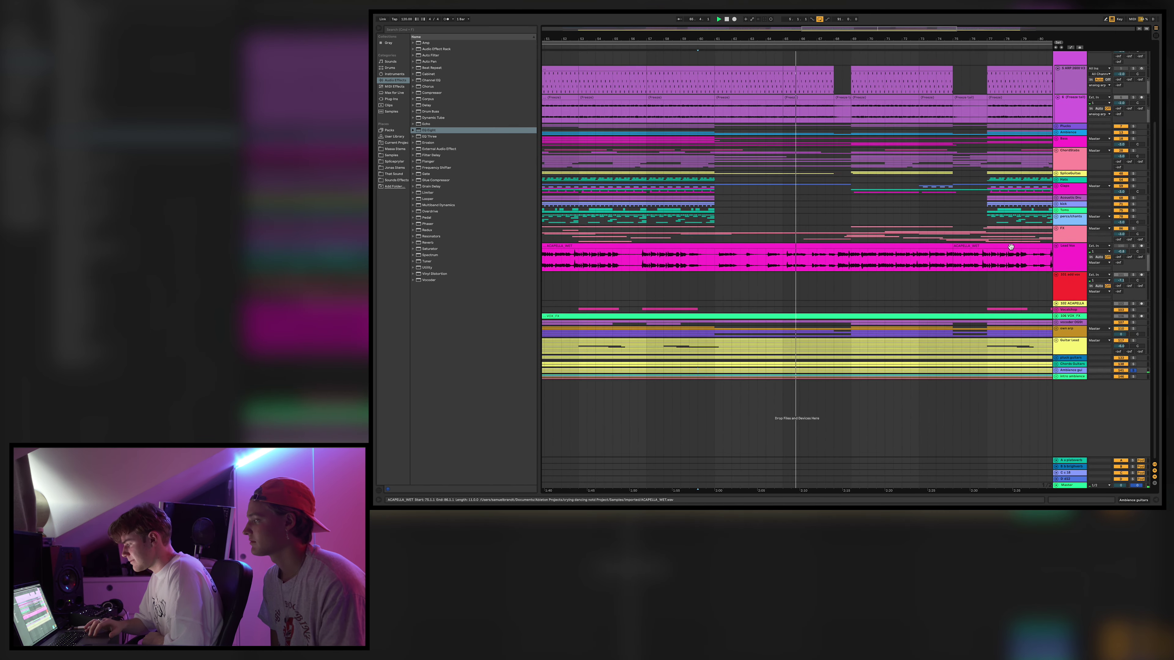
scroll(1010, 247, up, 4)
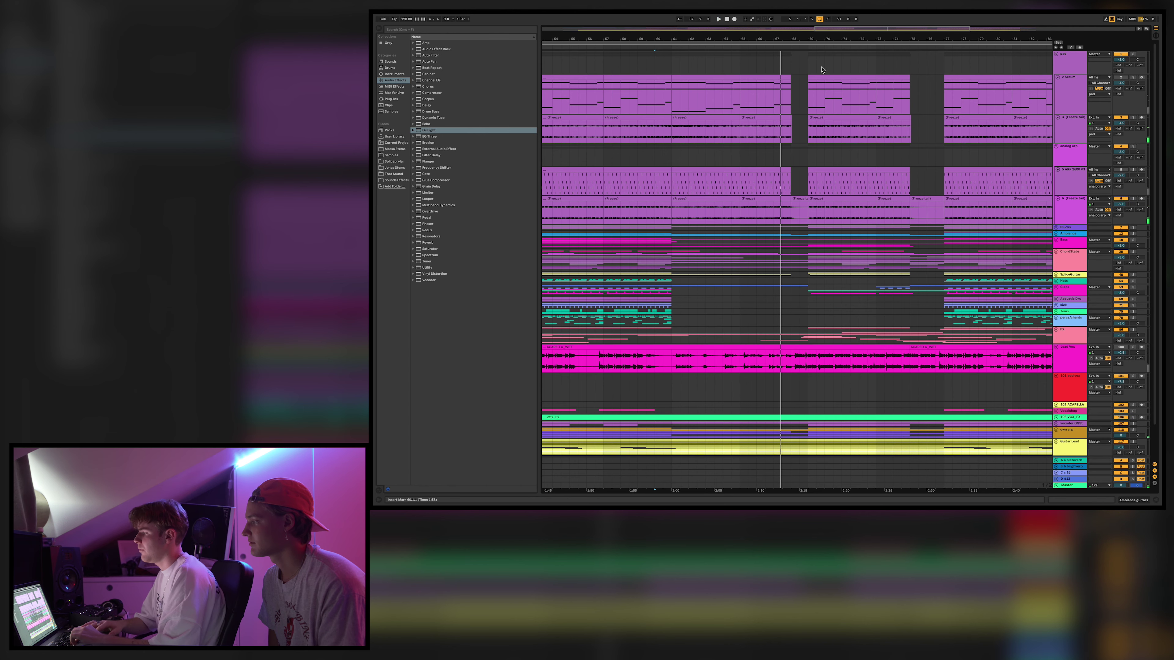
click(765, 67)
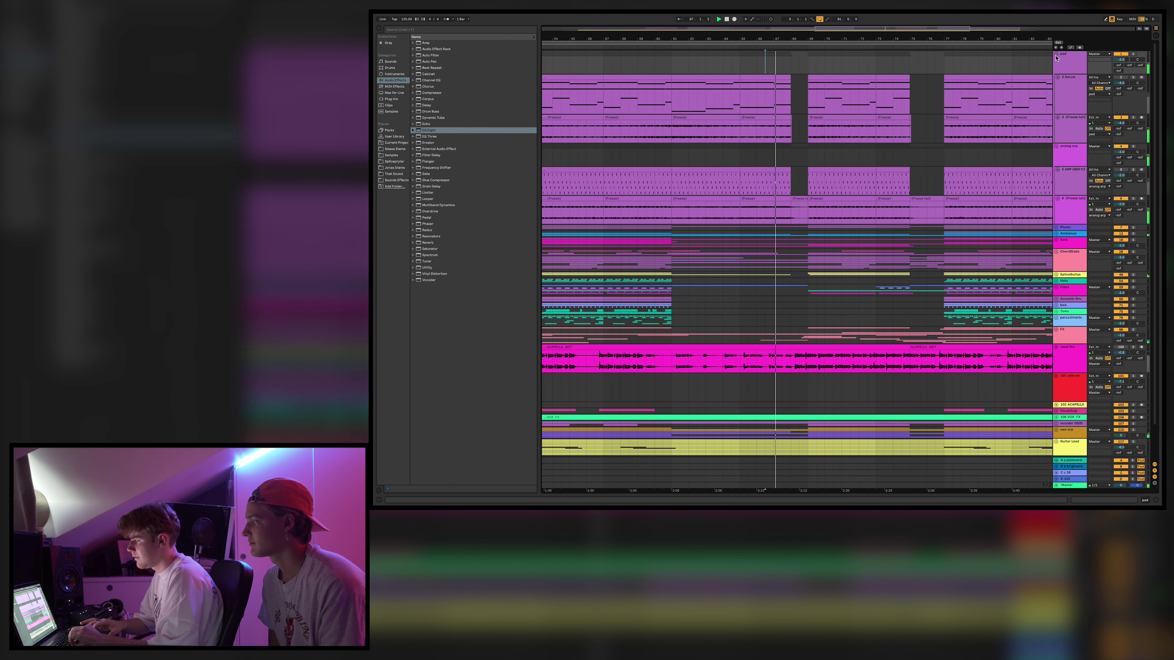
Fold the pad group and highlight the section between the break and the final drop, from the upper tracks down to the FX group.
click(1057, 54)
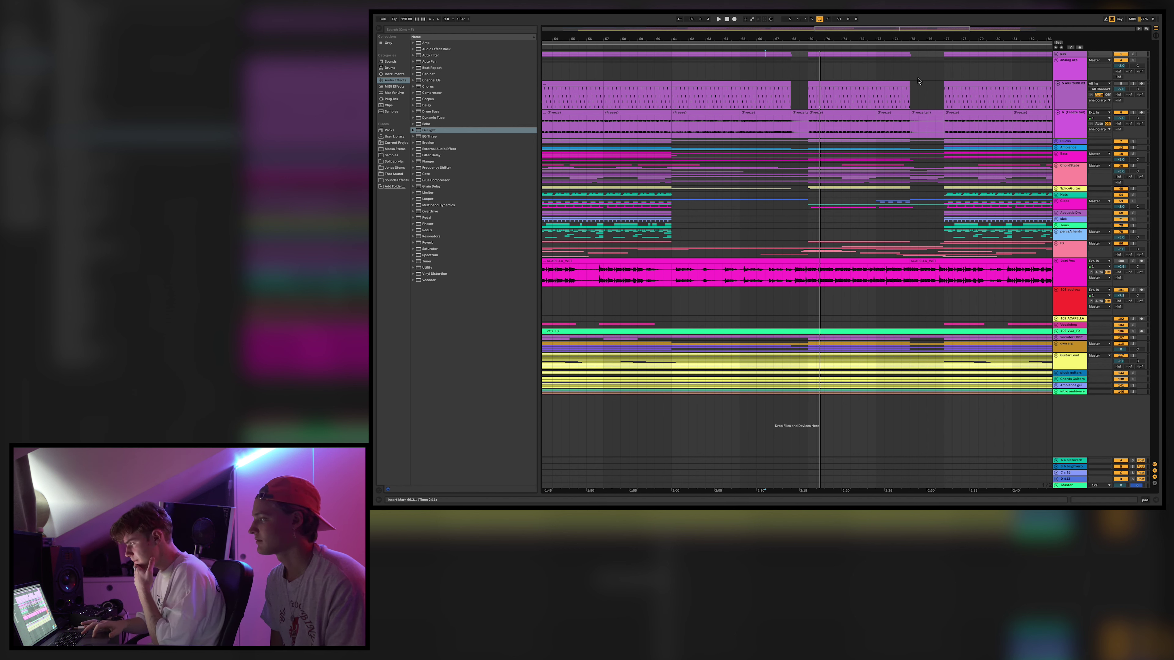
drag(815, 57, 941, 257)
drag(923, 39, 920, 21)
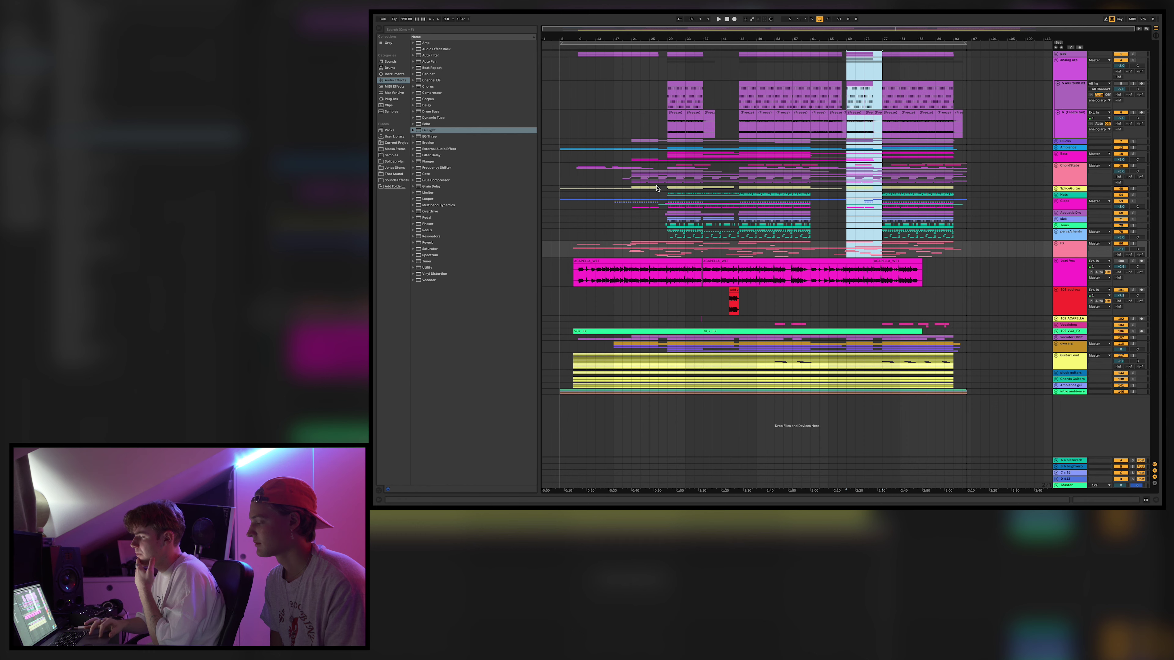
drag(928, 39, 927, 40)
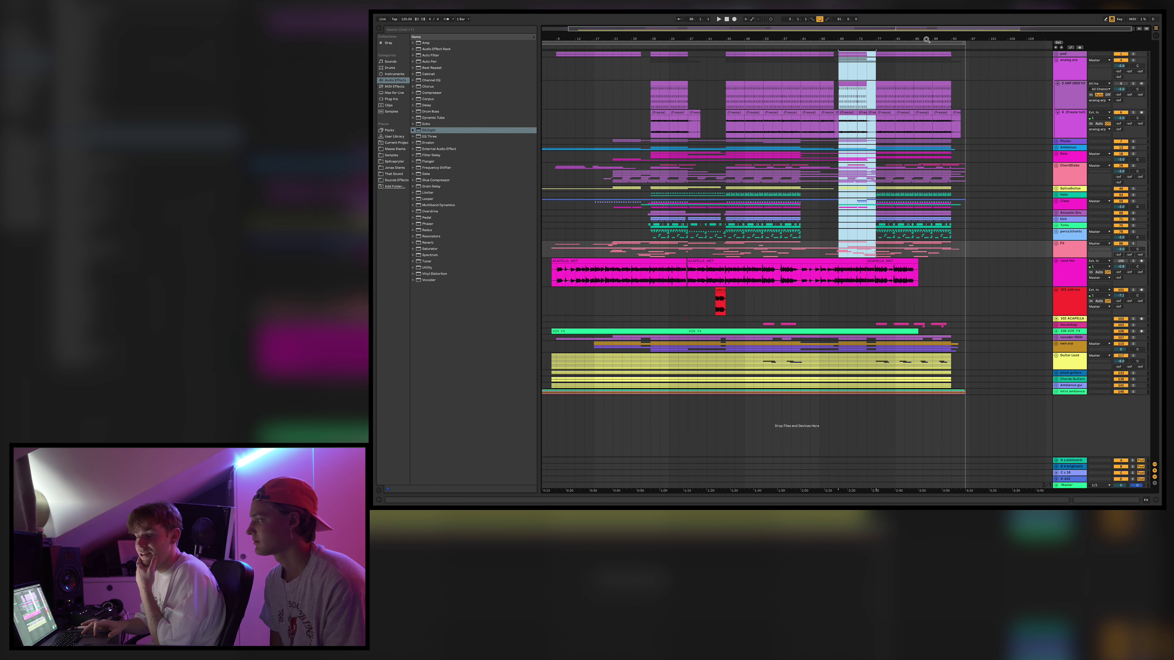
Fold the analog arp group and the two large vocal tracks, and highlight the final drop and the earlier 16-bar drop in turn.
click(1056, 61)
click(1056, 186)
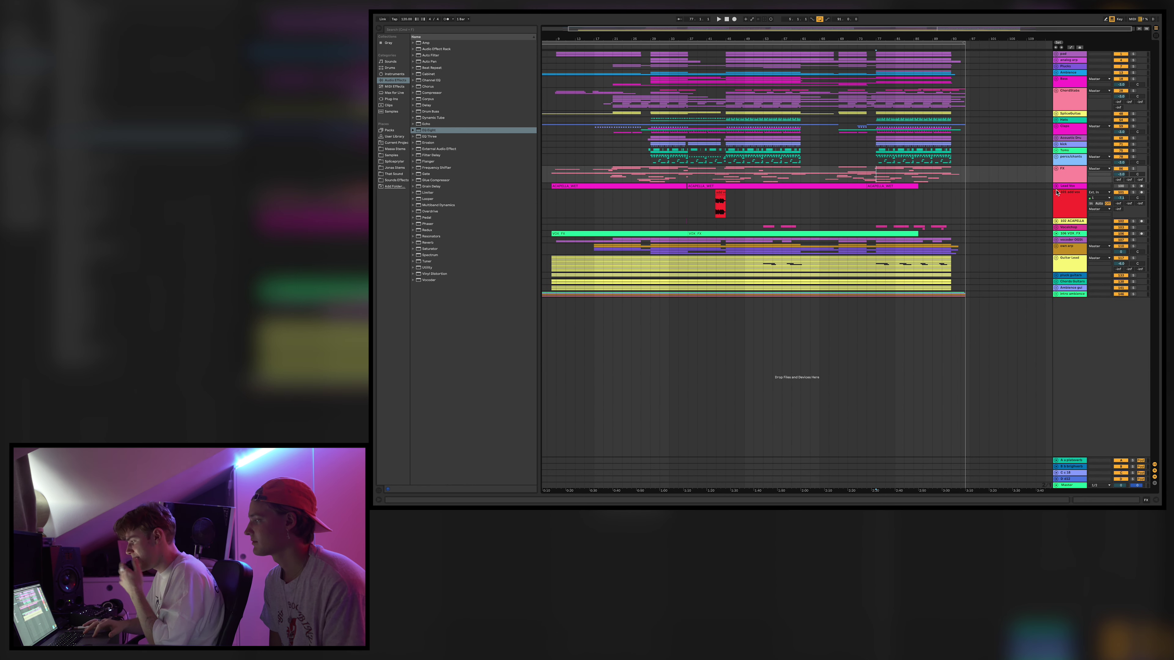
click(1056, 192)
drag(873, 58, 950, 193)
drag(725, 53, 800, 157)
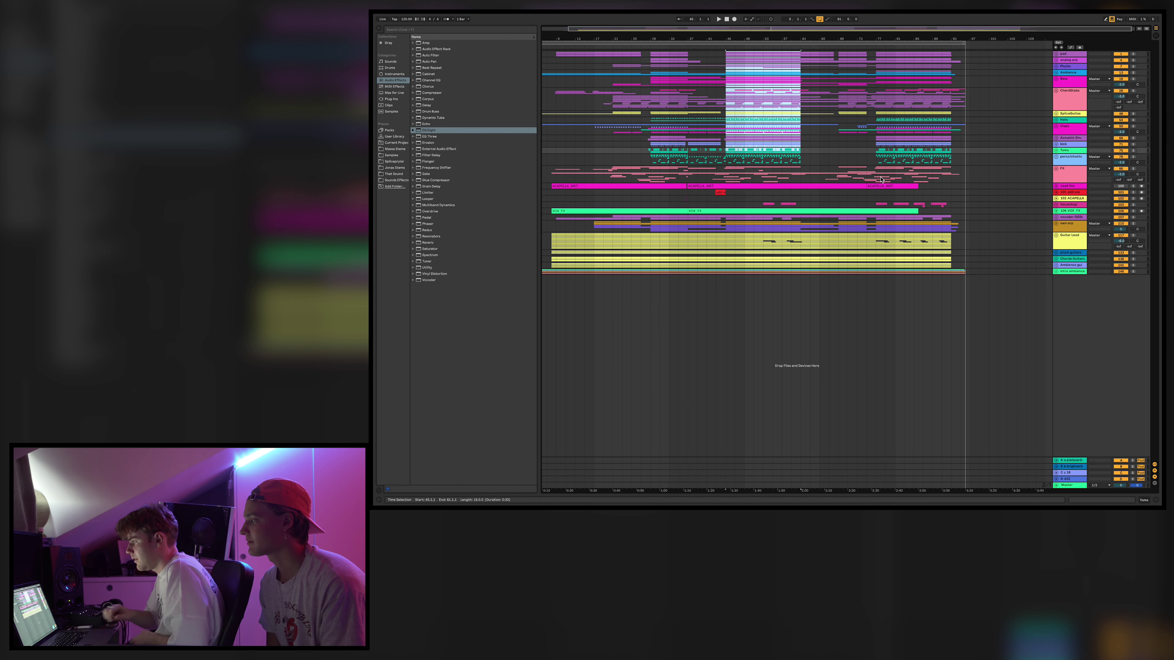
Play the song's ending from just before the final drop finishes.
drag(990, 38, 952, 56)
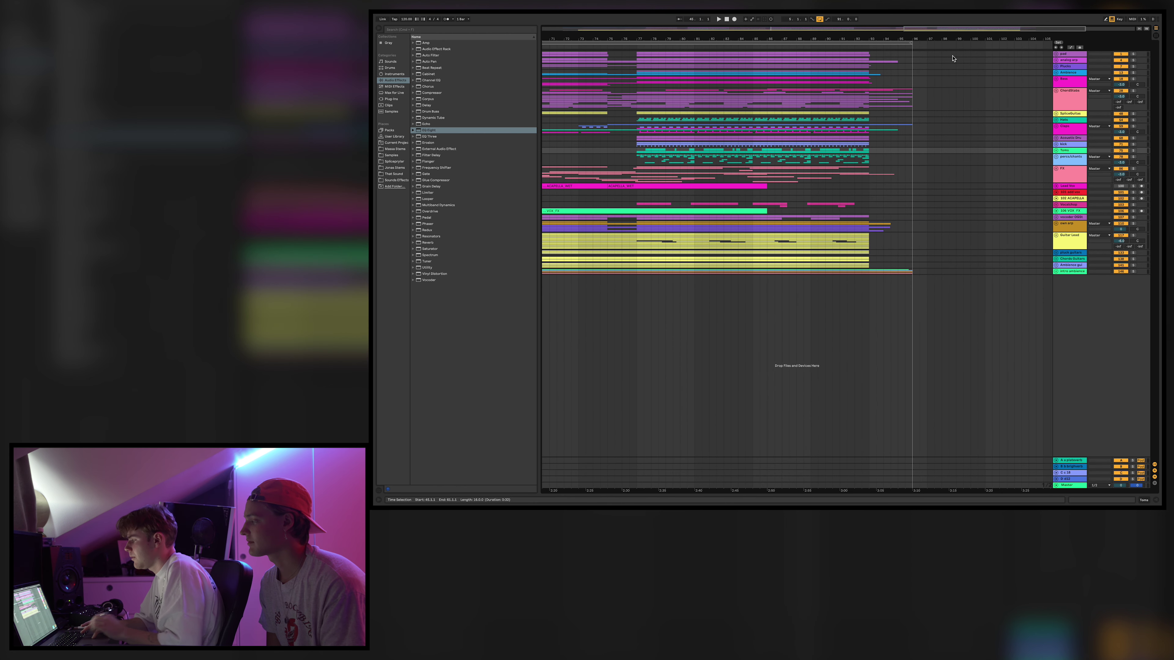
click(857, 66)
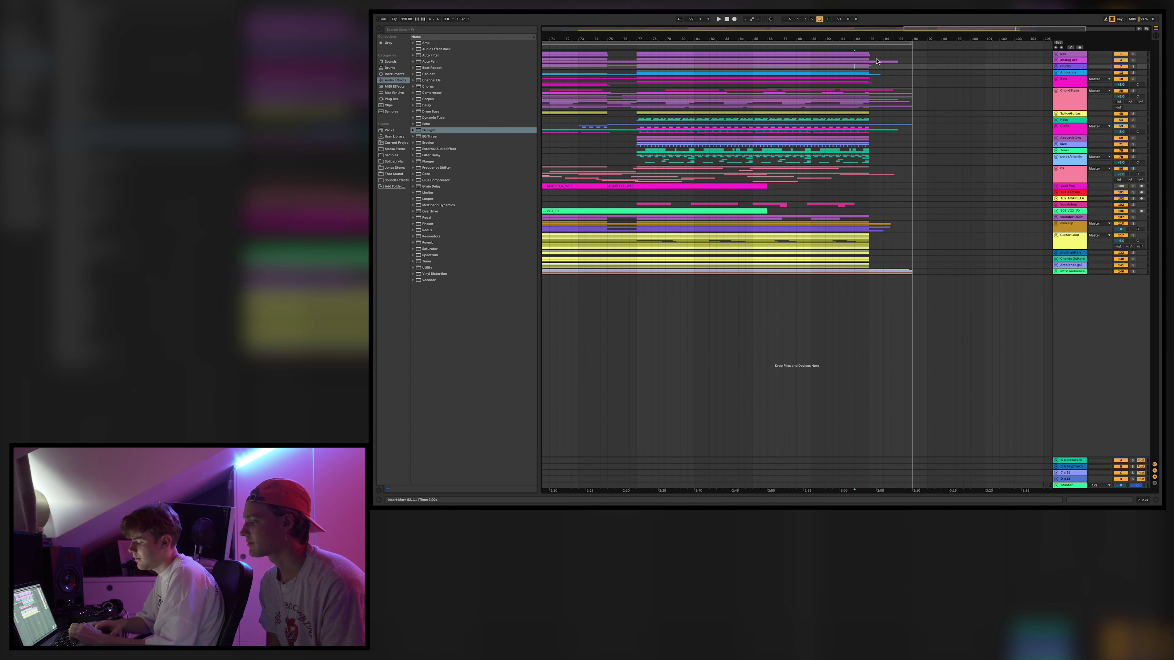
key(space)
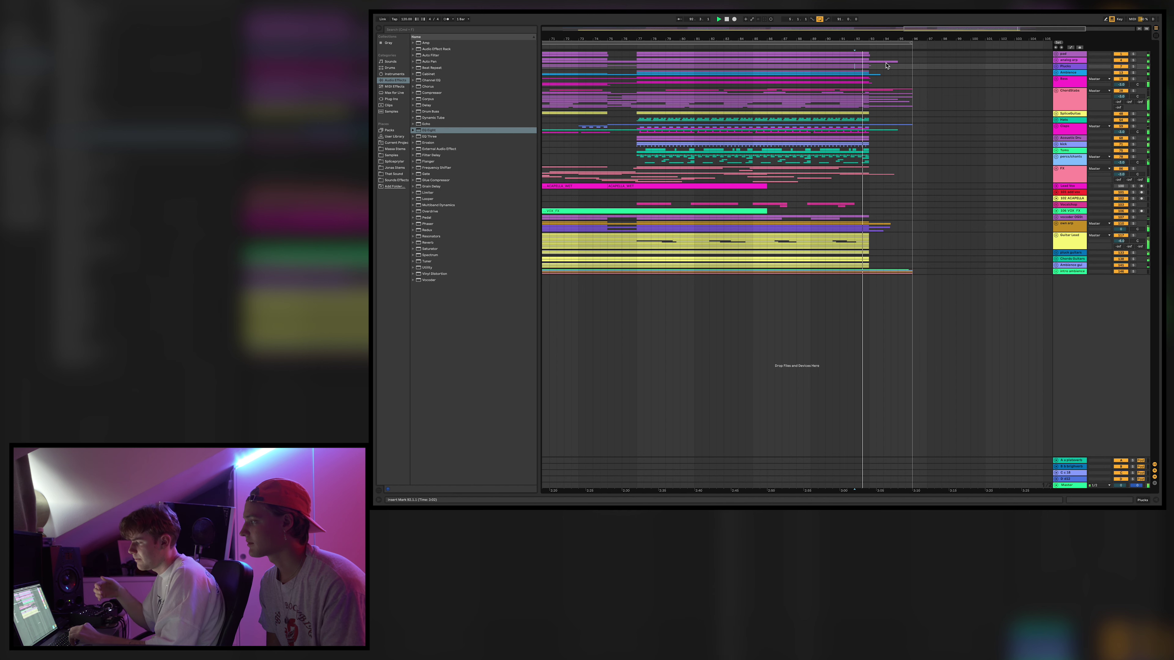
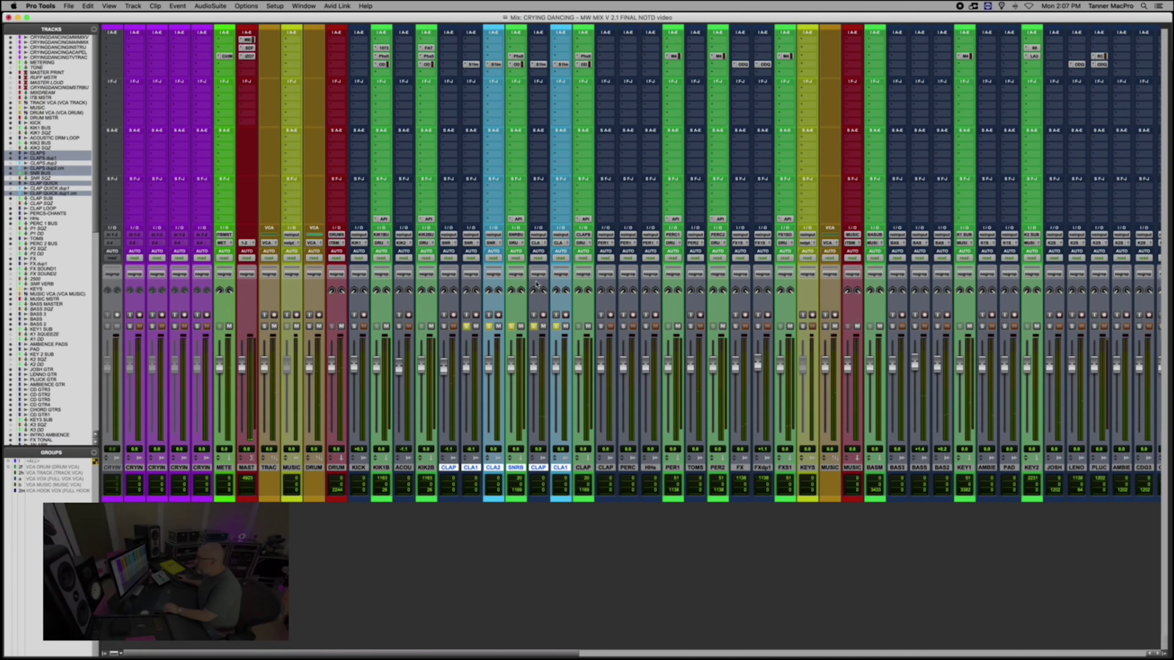
Highlight the eight bars of the first hook from the Music track down to the HHs track, then return to the mixer.
key(super+equal)
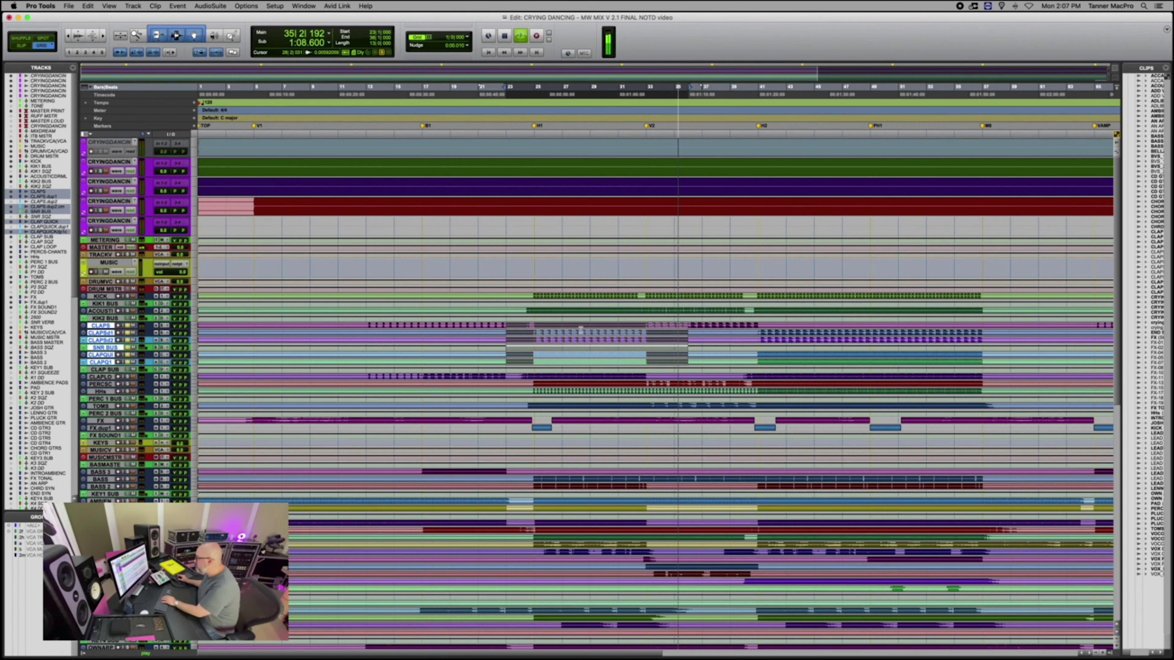
drag(535, 260, 640, 390)
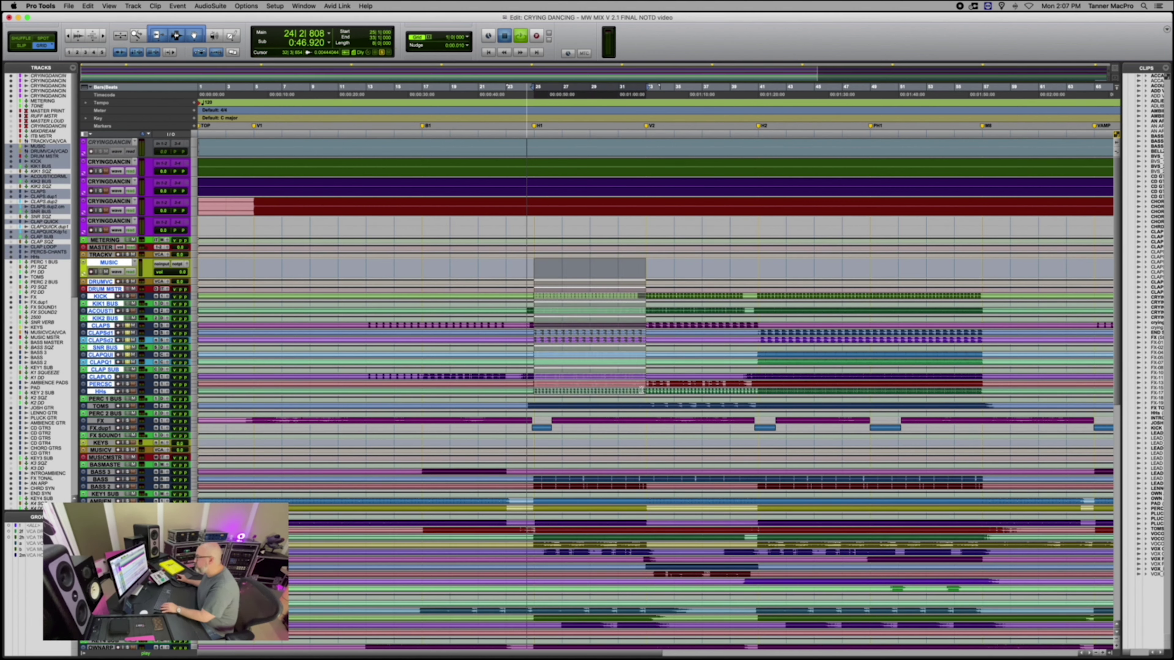
key(super+equal)
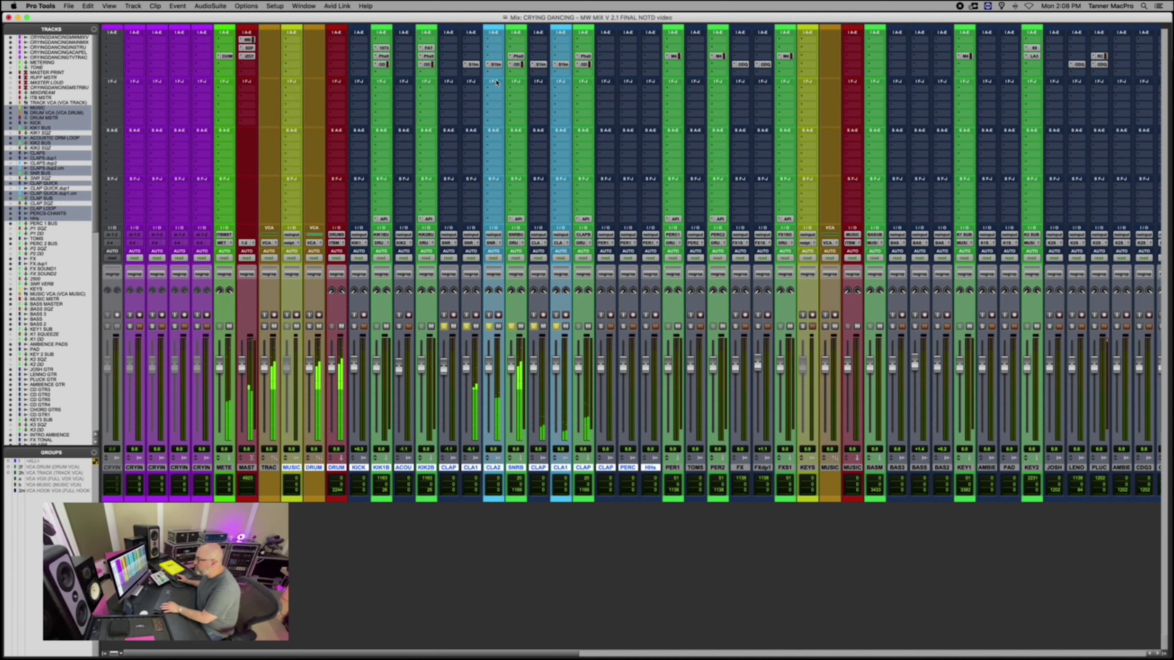
Show the S1 Stereo Imager inserted on the second duplicate claps track, then close it.
click(493, 65)
drag(641, 131, 542, 216)
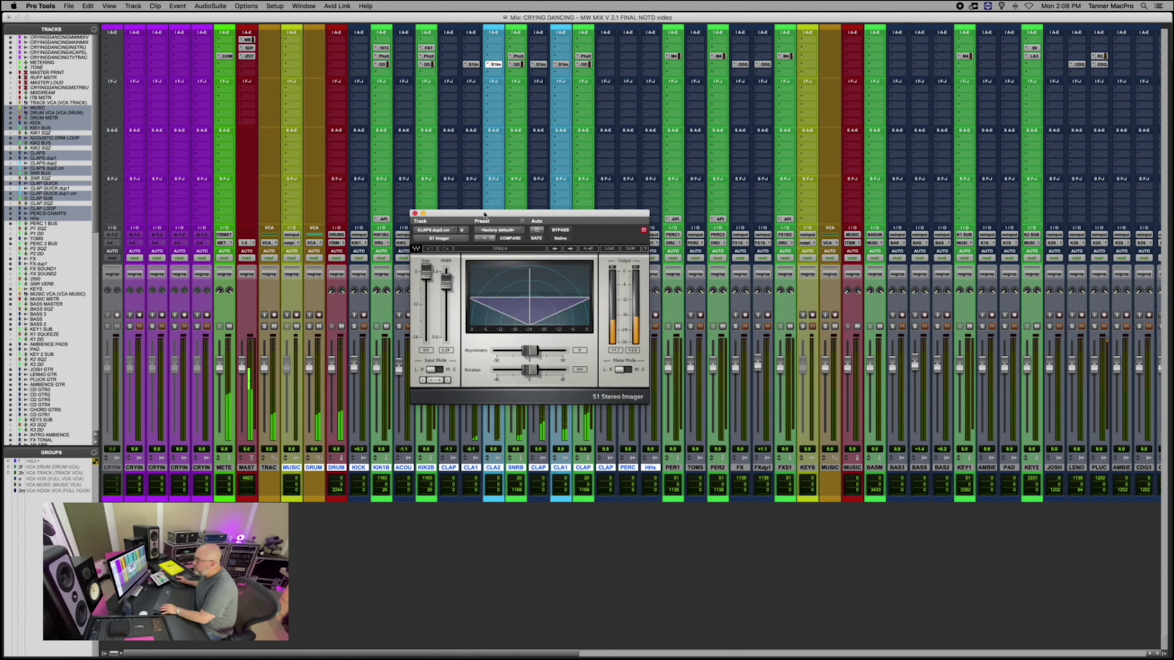
click(415, 214)
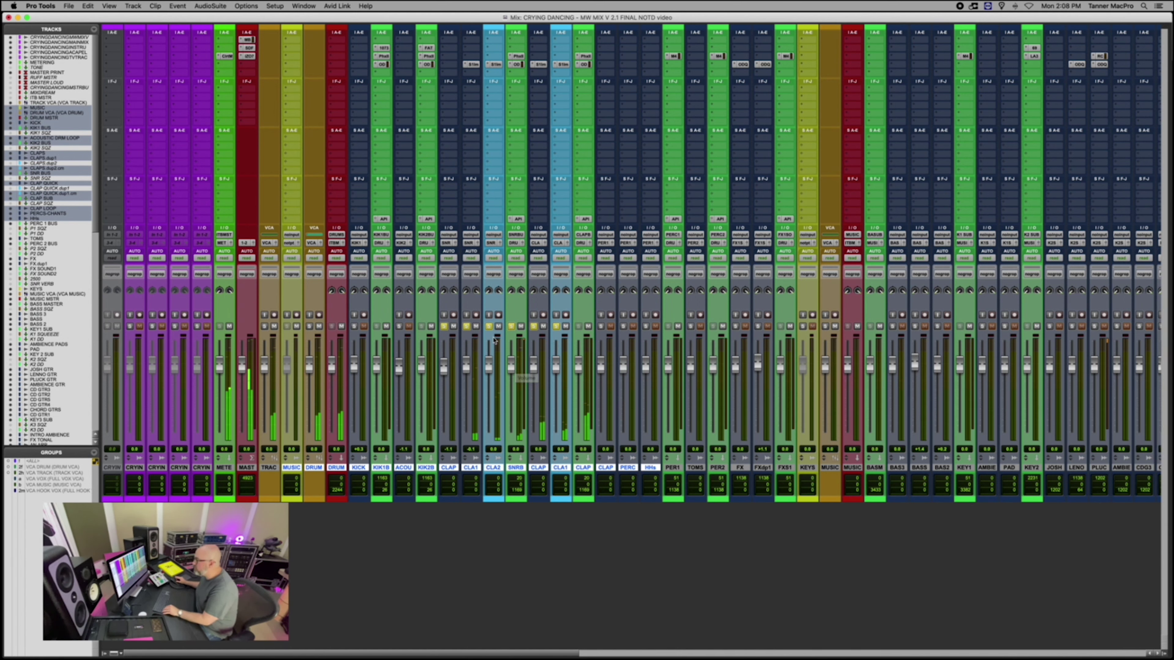
Solo all the selected drum tracks together, then clear the group selection and solo only the kick.
click(355, 326)
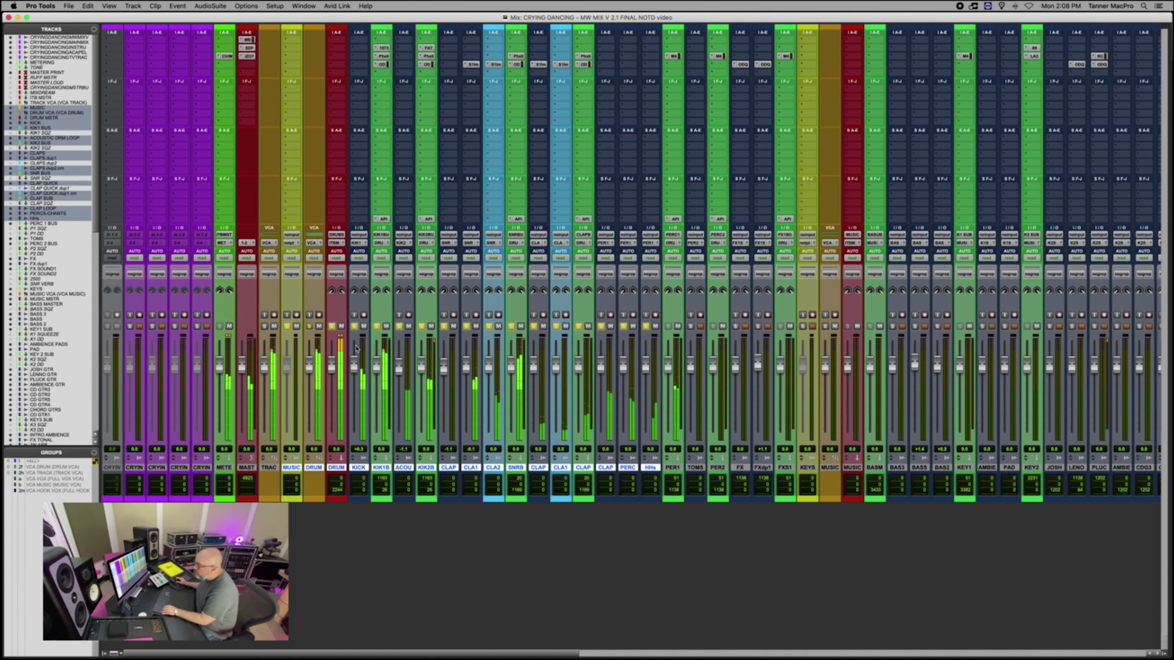
click(268, 467)
super+click(354, 326)
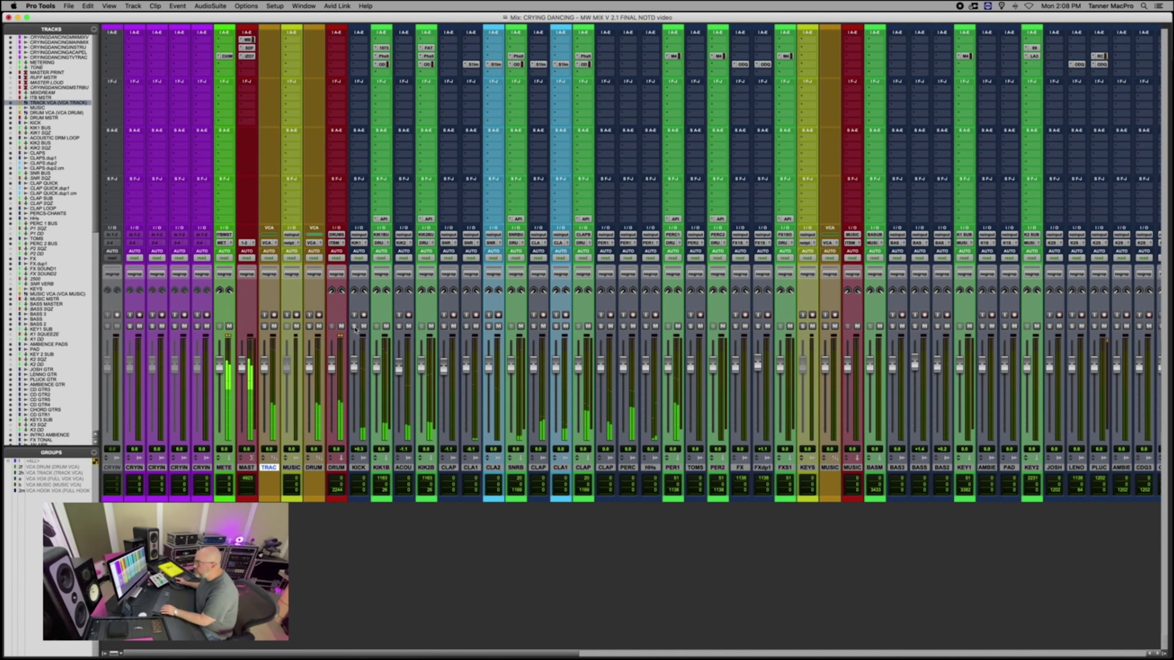
Examine the UAD Neve 1073 on the KIK1 BUS, stop playback and close the plug-in.
click(384, 47)
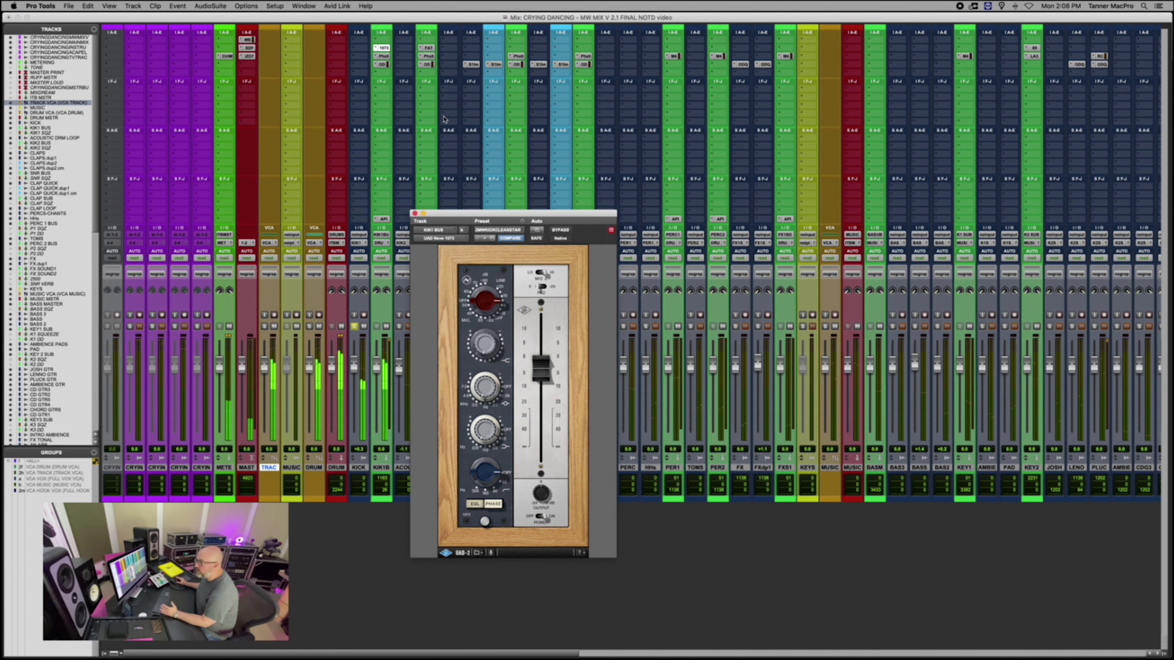
drag(518, 218, 619, 112)
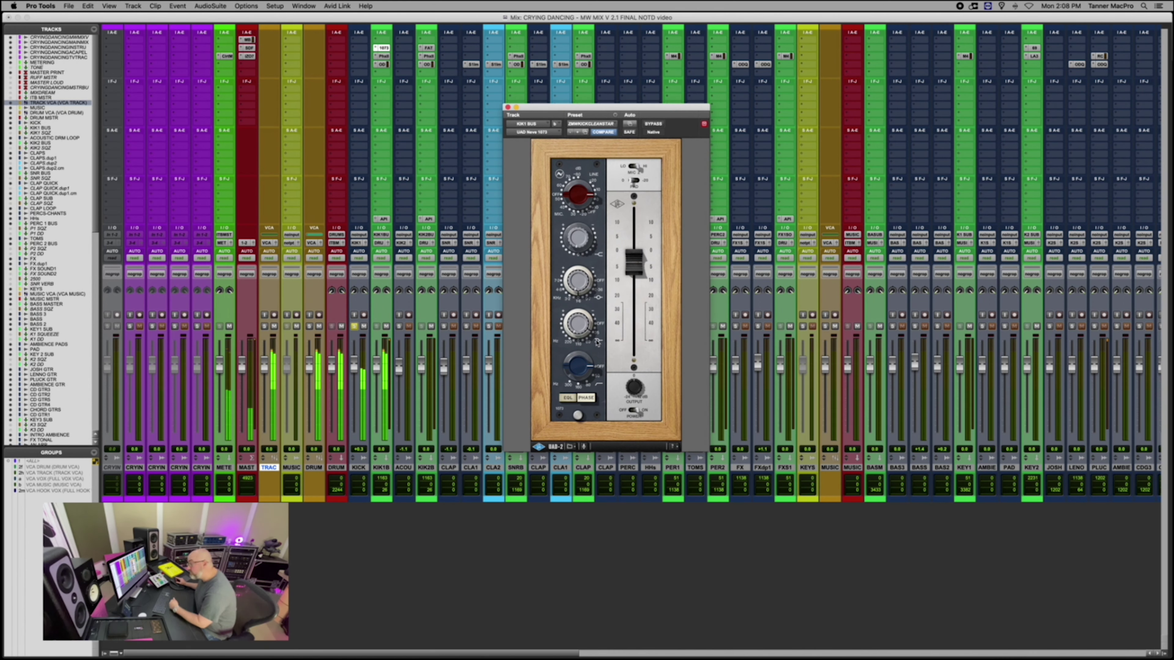
key(space)
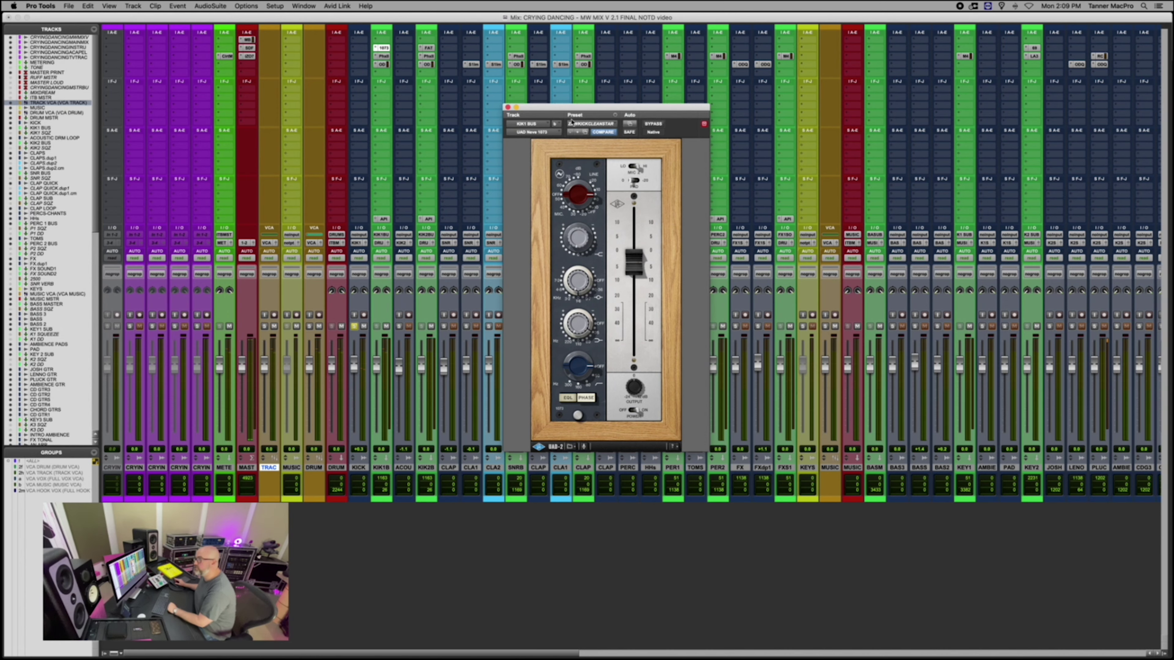
drag(571, 109, 536, 113)
click(472, 111)
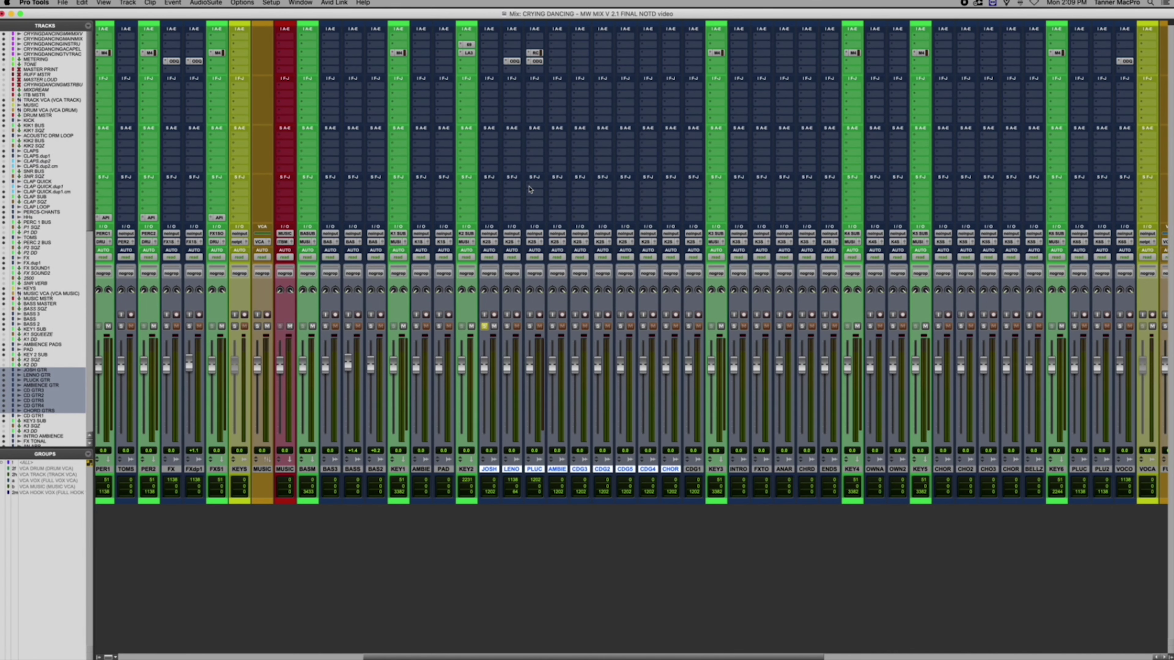
Solo the selected guitar tracks and view their clips across the whole song in the Edit window before returning to the mixer.
click(484, 325)
key(super+equal)
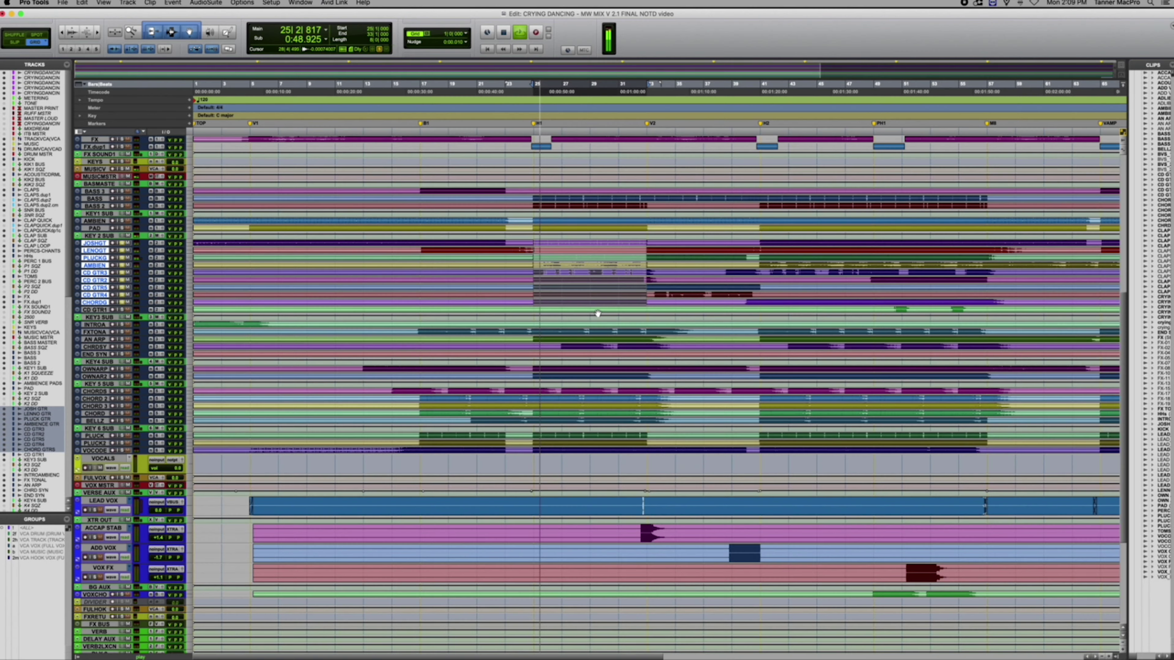
key(super+bracketleft)
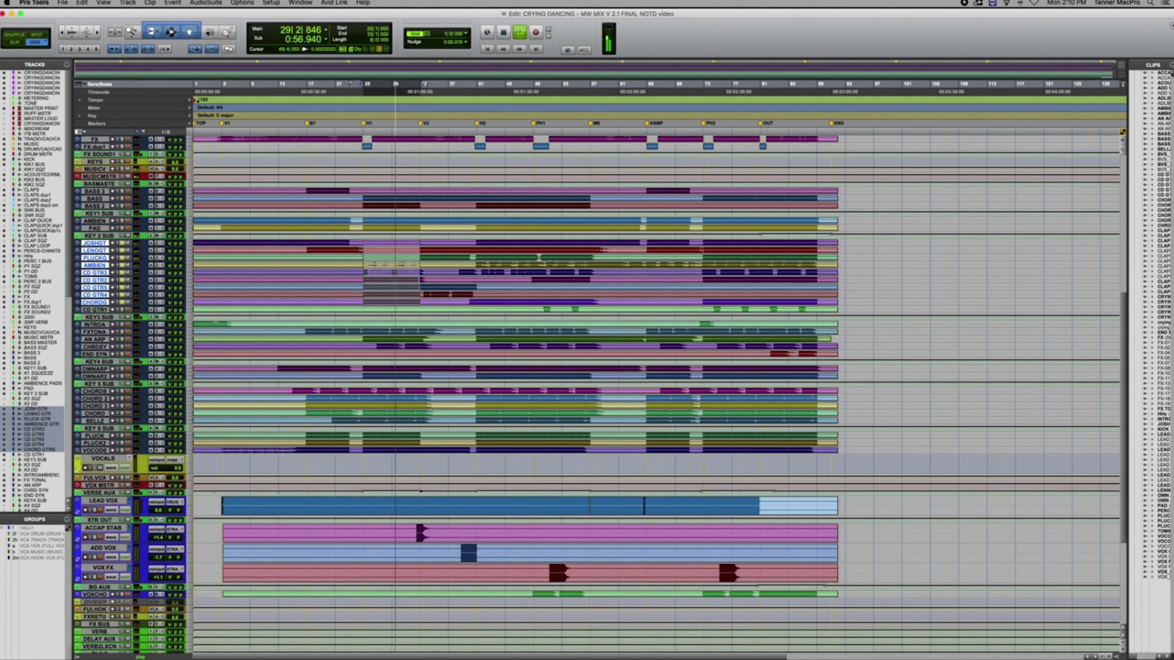
key(super+equal)
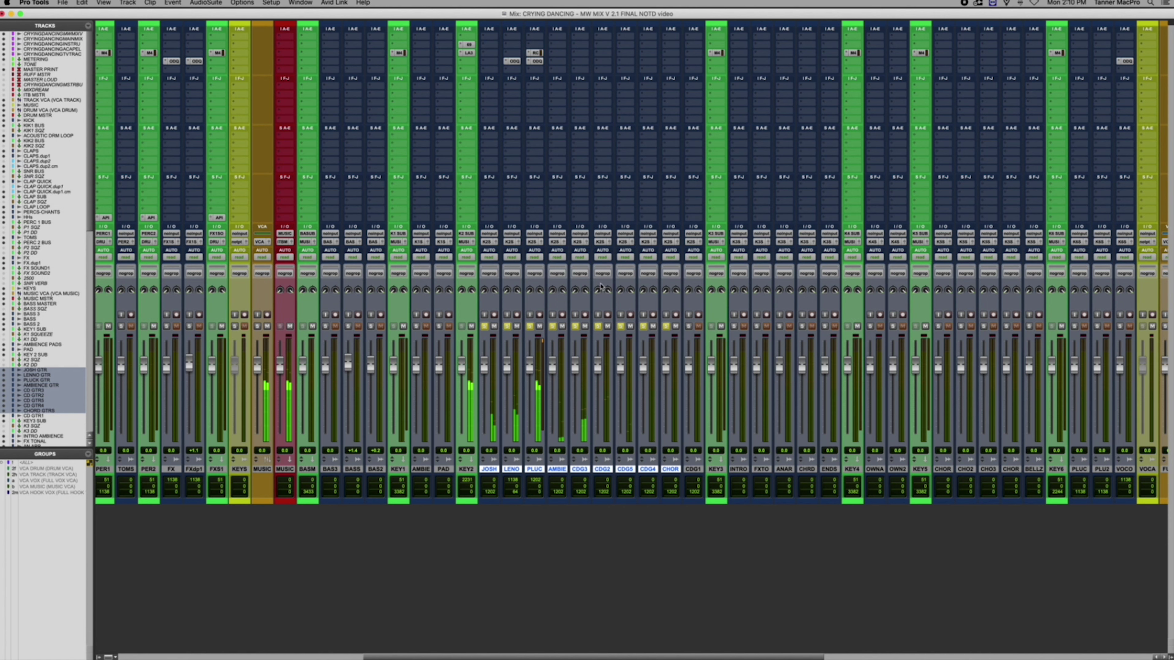
Examine the Oxford Dynamic EQ on the LENNO GTR track and on the PLUCK GTR track.
click(512, 60)
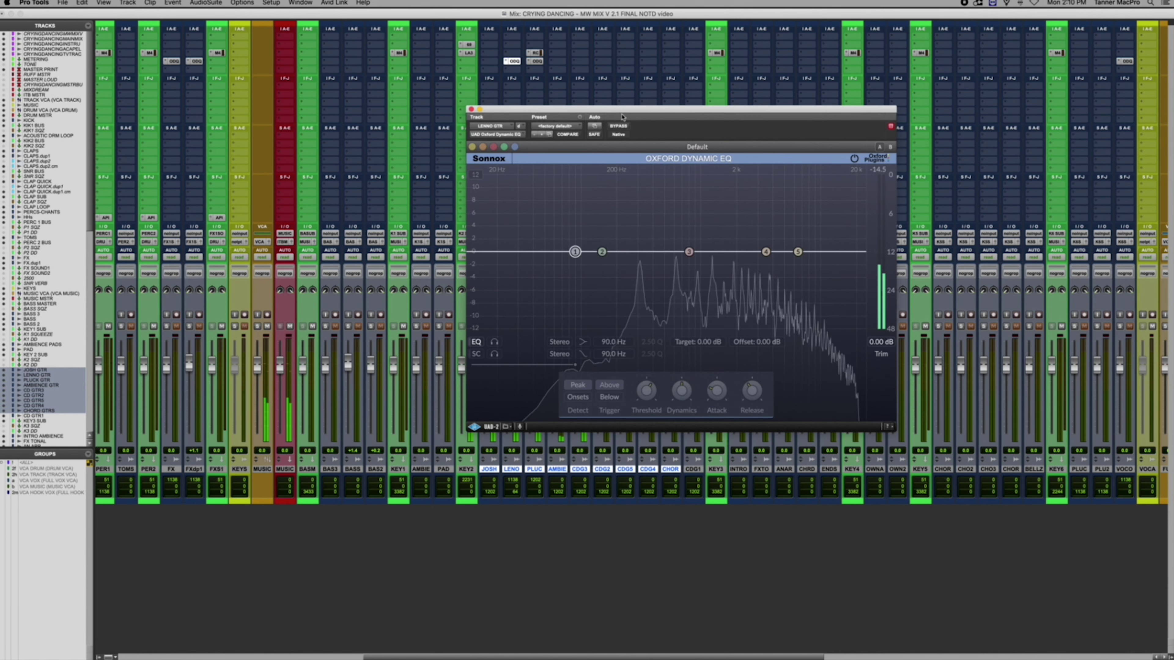
drag(622, 117, 582, 130)
click(534, 61)
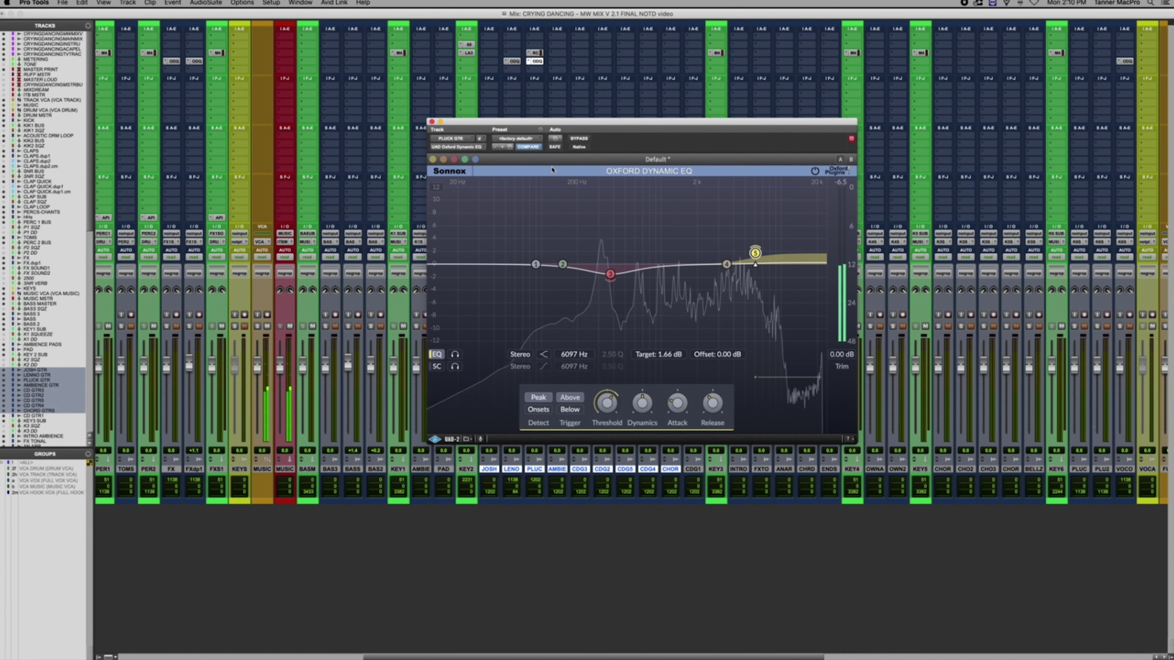
drag(438, 122, 412, 126)
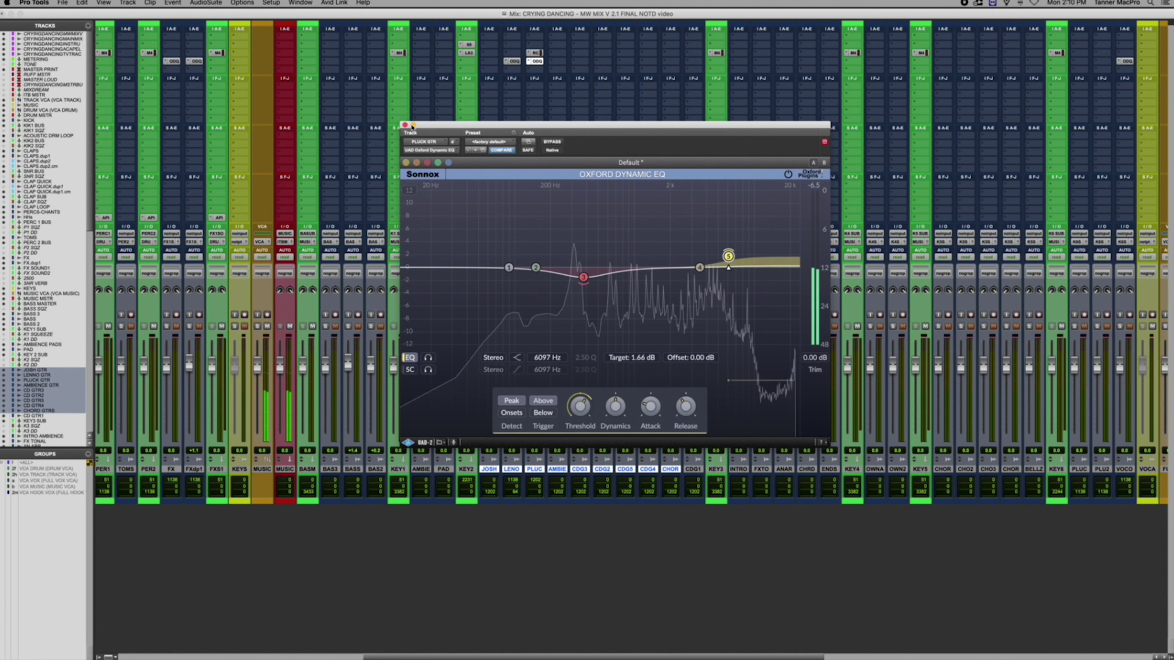
Examine the UAD Helios Type 69 EQ on the KEY 2 SUB guitar bus and its mid-range boost controls.
click(466, 45)
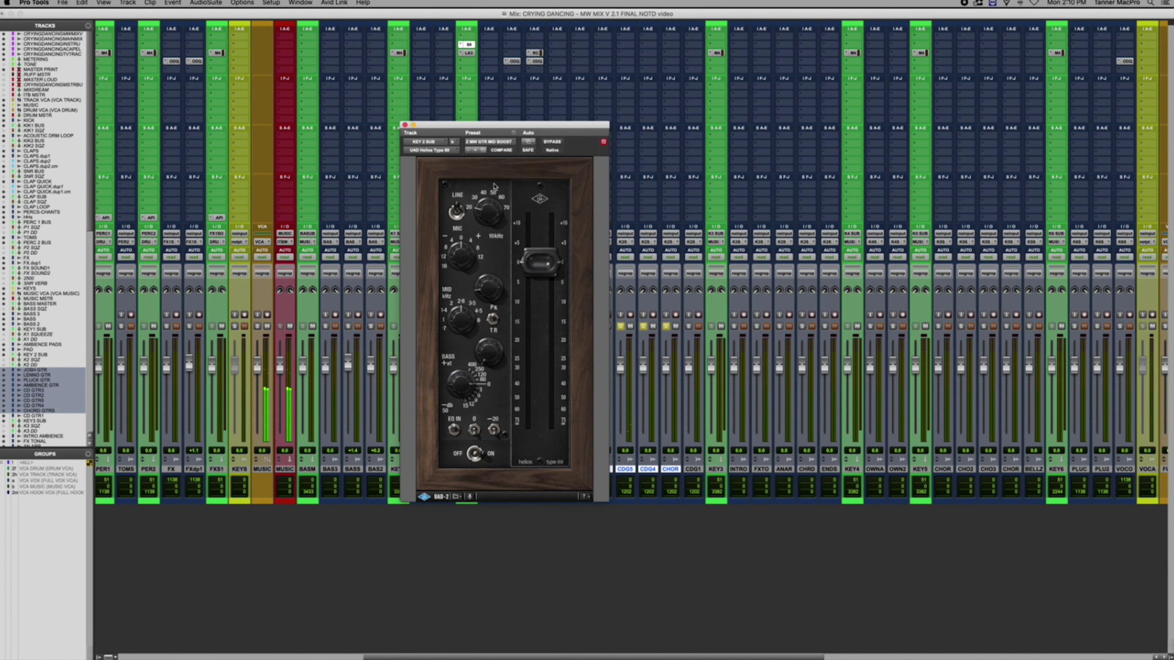
drag(573, 132, 654, 111)
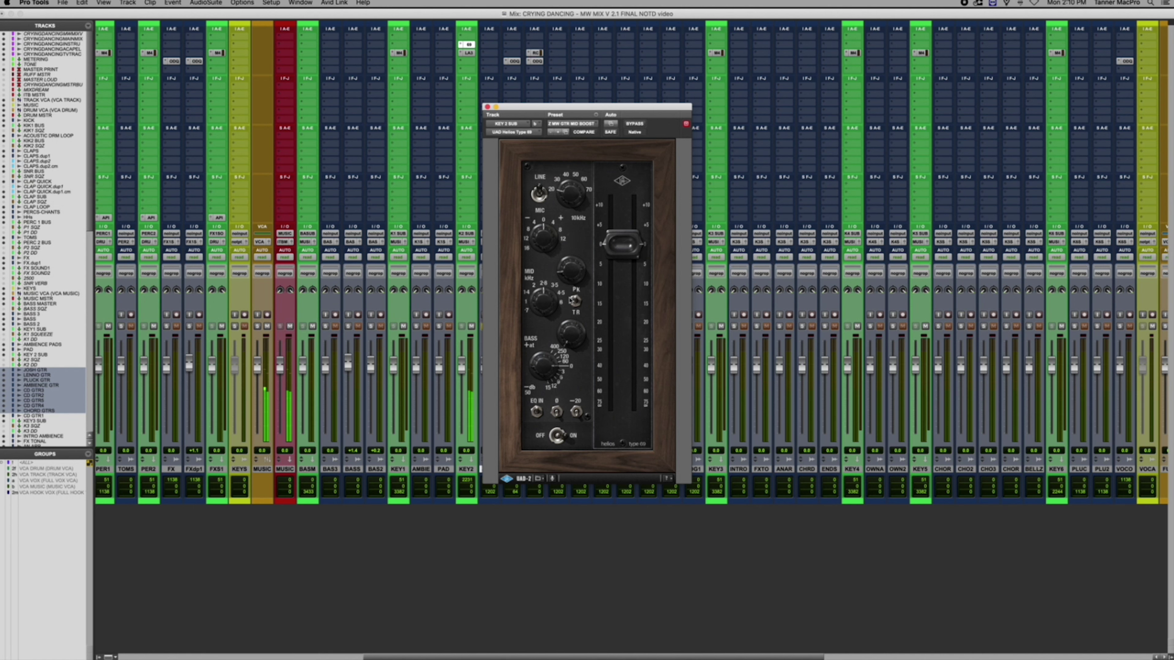
drag(574, 272, 577, 266)
Examine the LA-3A Audio Leveler on the KEY 2 SUB while the soloed guitars play.
click(470, 52)
drag(627, 111, 596, 258)
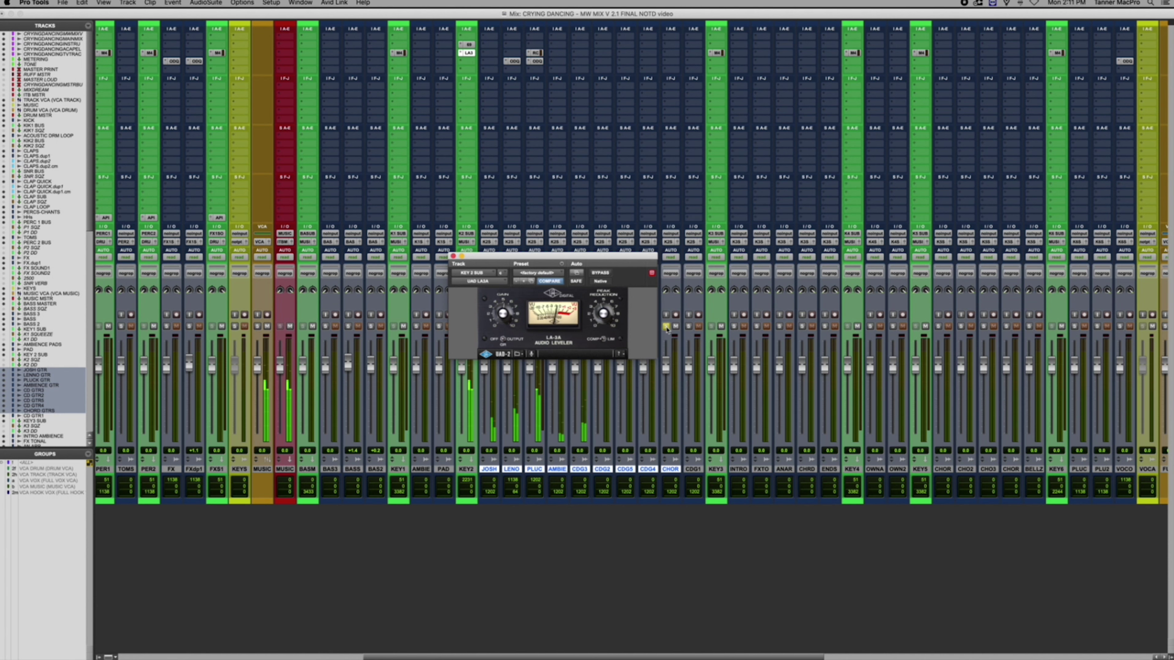
drag(578, 259, 569, 237)
drag(494, 237, 494, 235)
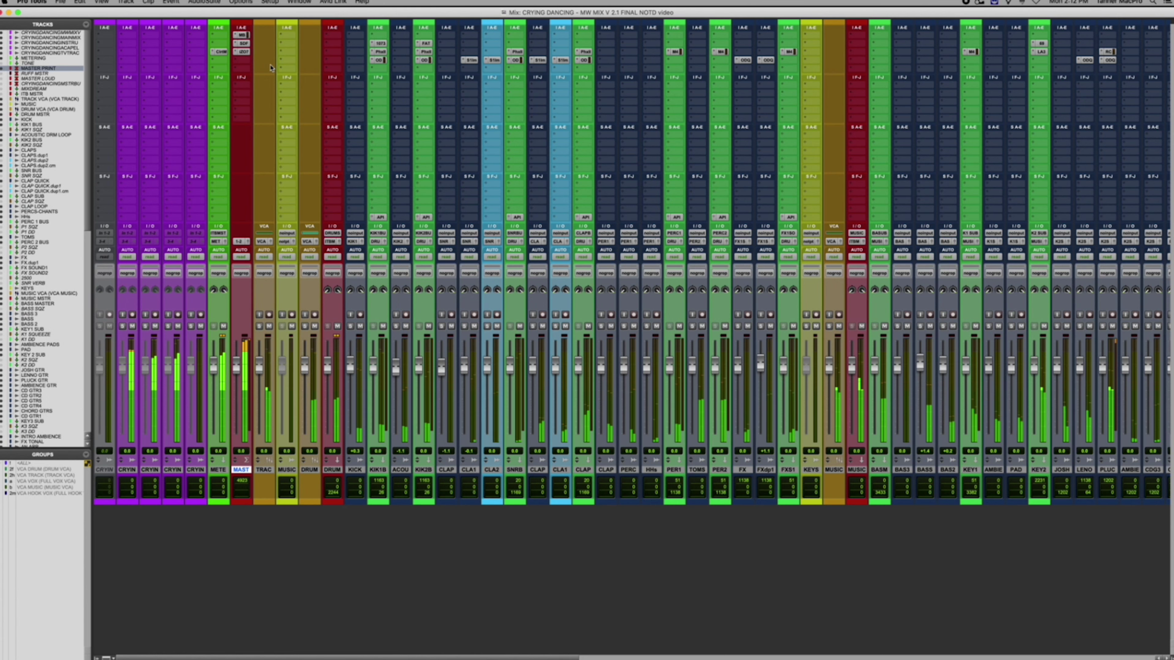
Open the FabFilter Pro-MB on the MASTER PRINT track and inspect its high and low bands during playback.
click(245, 35)
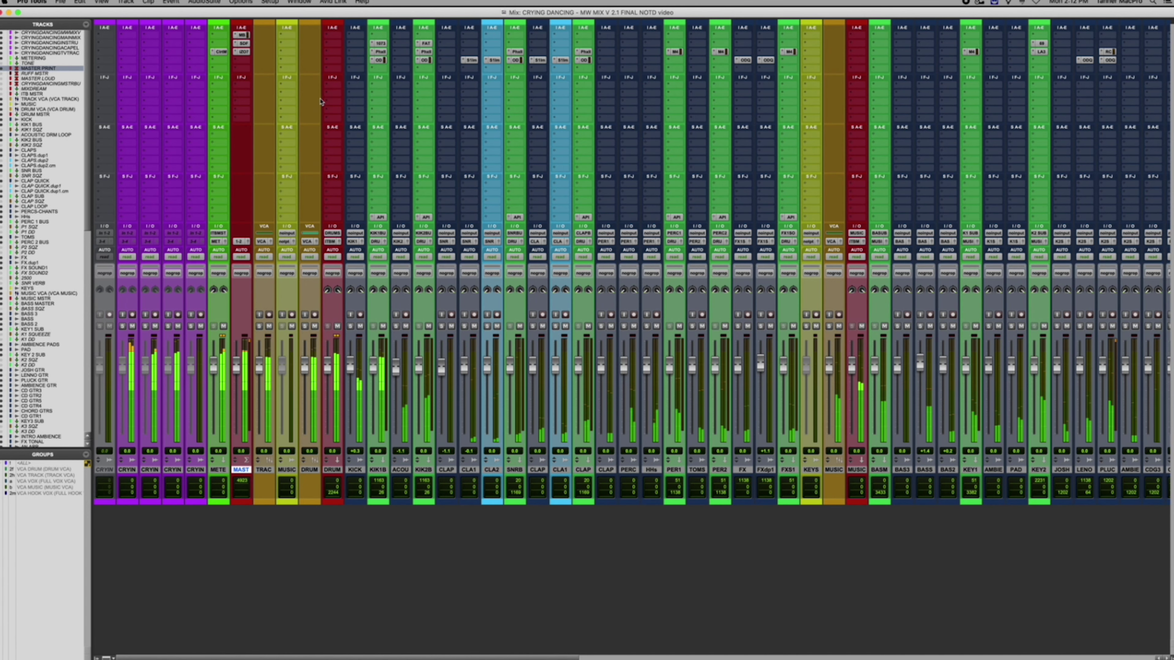
drag(713, 212, 421, 64)
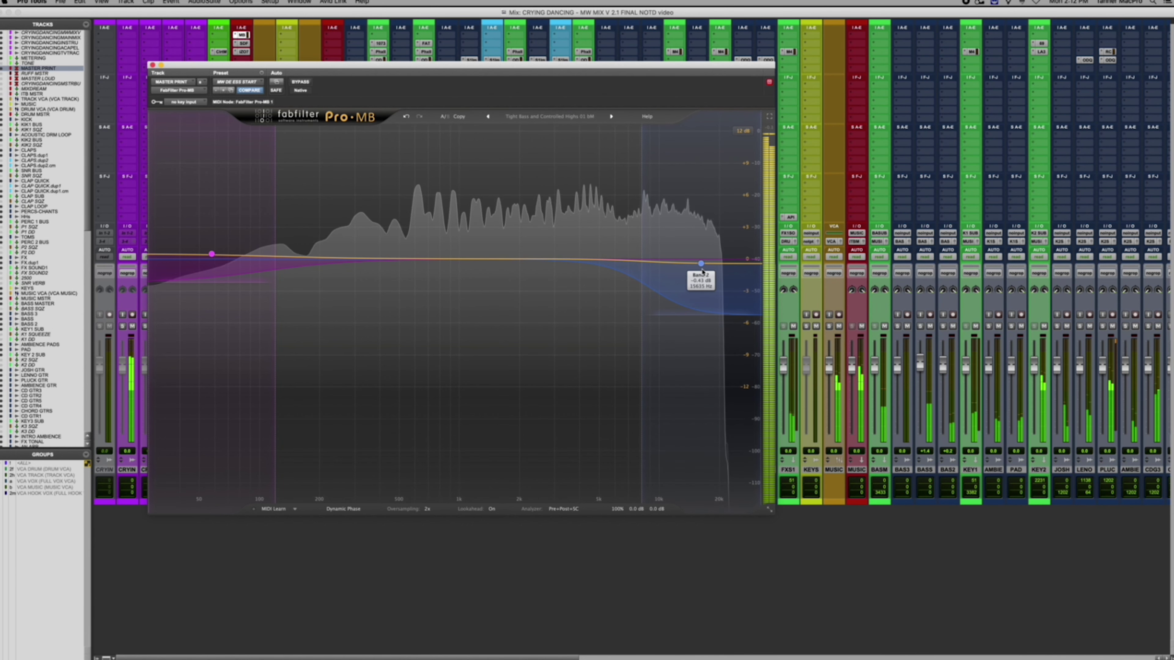
mouse_move(701, 270)
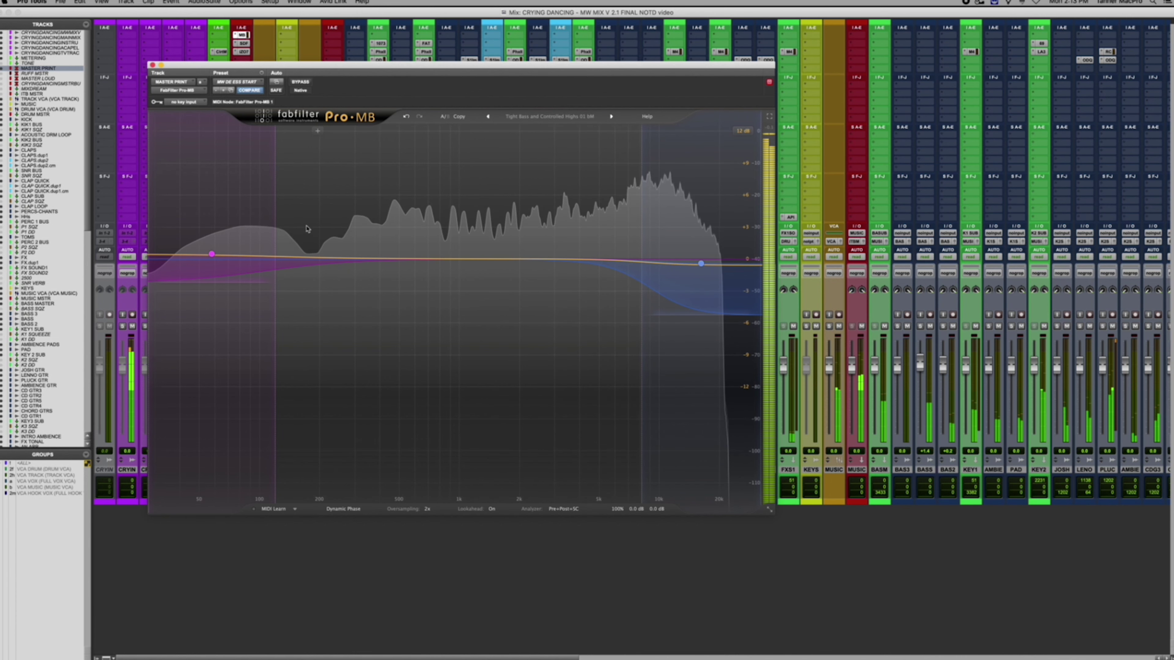
mouse_move(211, 259)
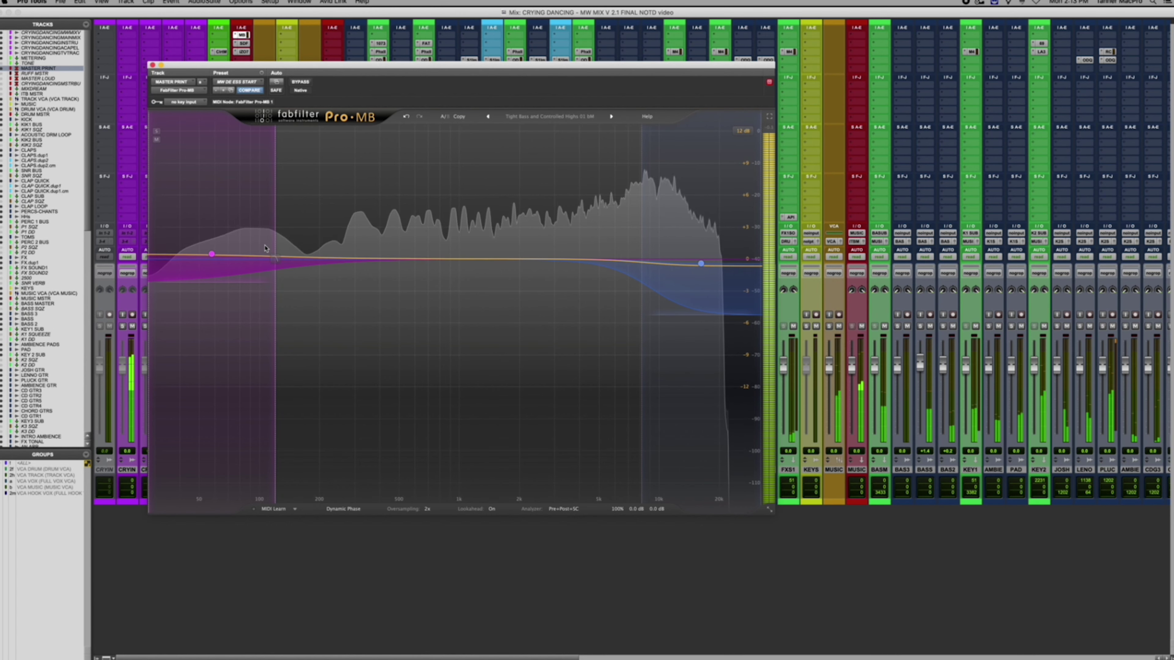
Examine the Slate Digital mastering plug-in with the FG Comp and FG Level sections on the MASTER PRINT track.
click(244, 43)
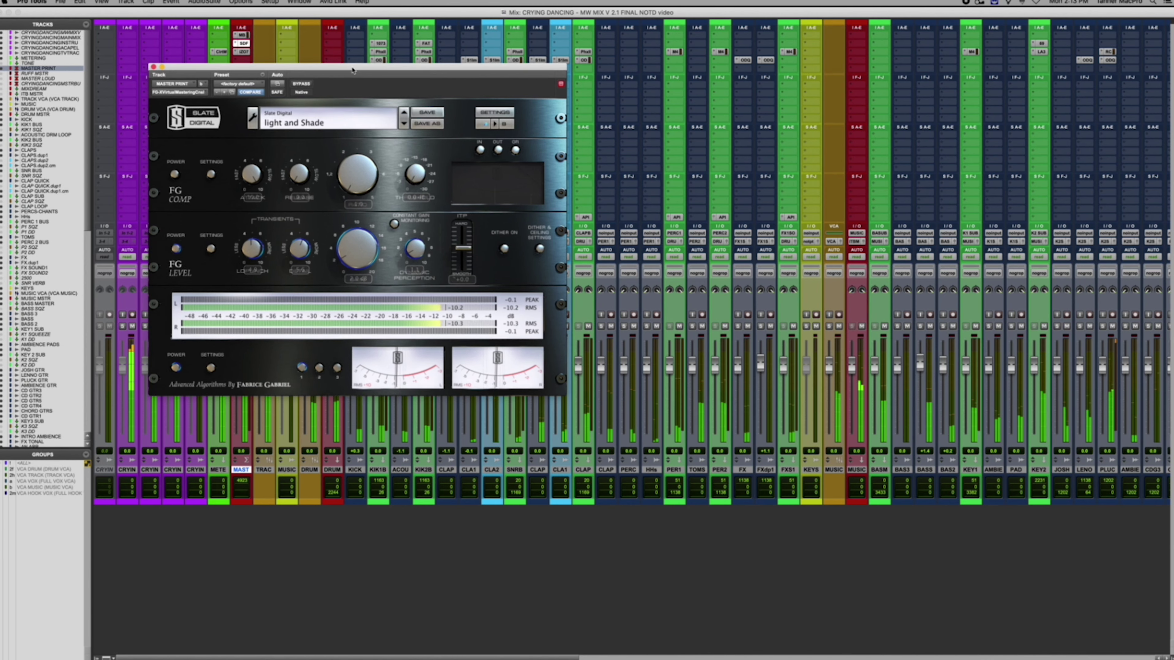
drag(349, 74, 502, 121)
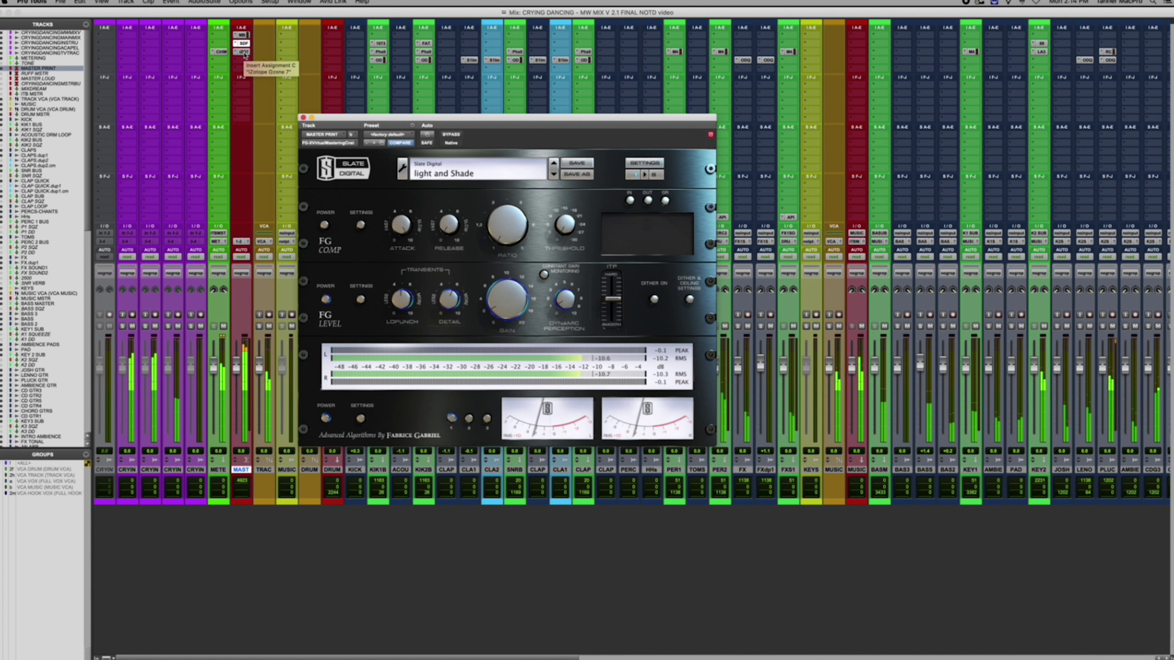
Examine the Maximizer and Imager modules of iZotope Ozone 7 on the MASTER PRINT track, then close the plug-in.
click(287, 112)
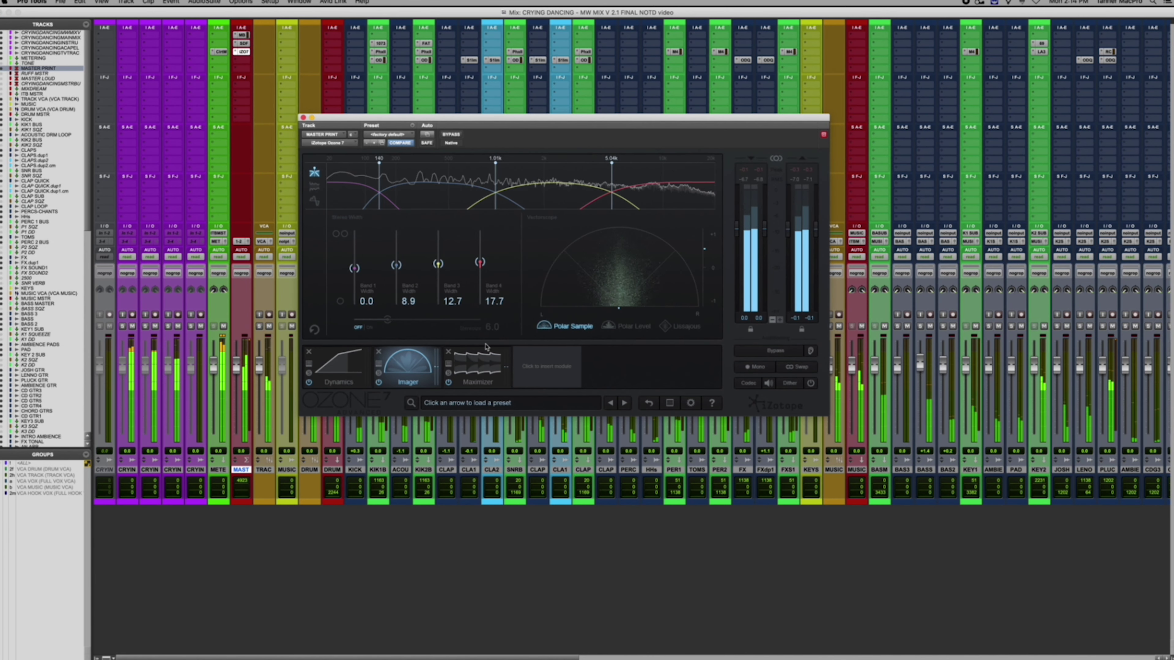
click(479, 365)
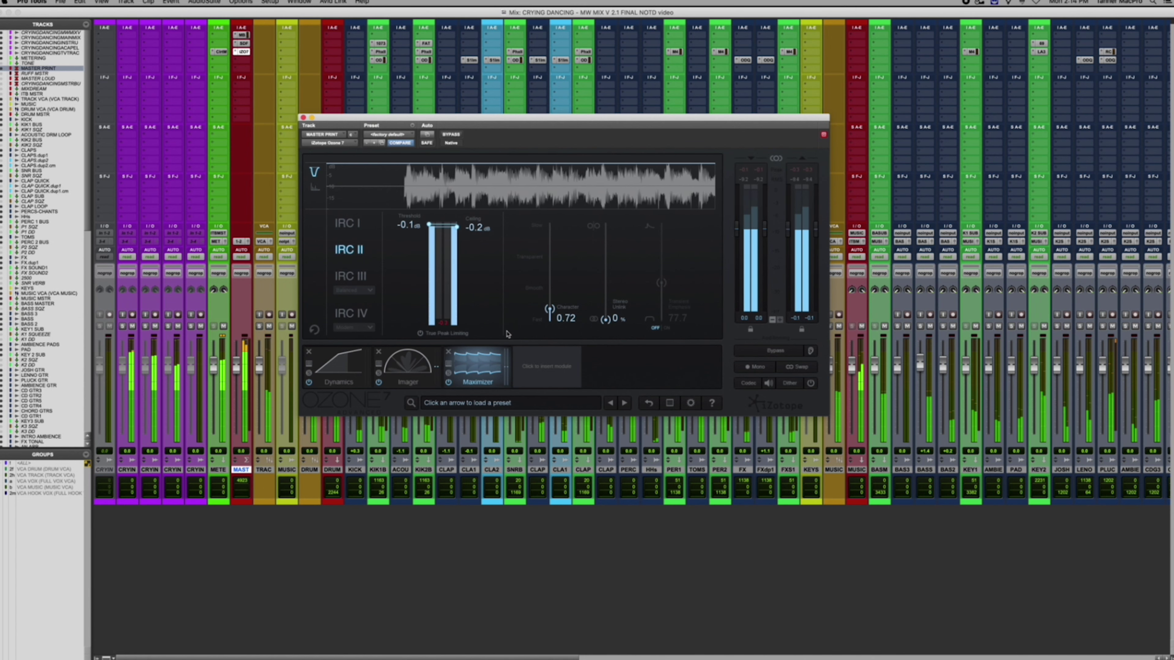
click(407, 365)
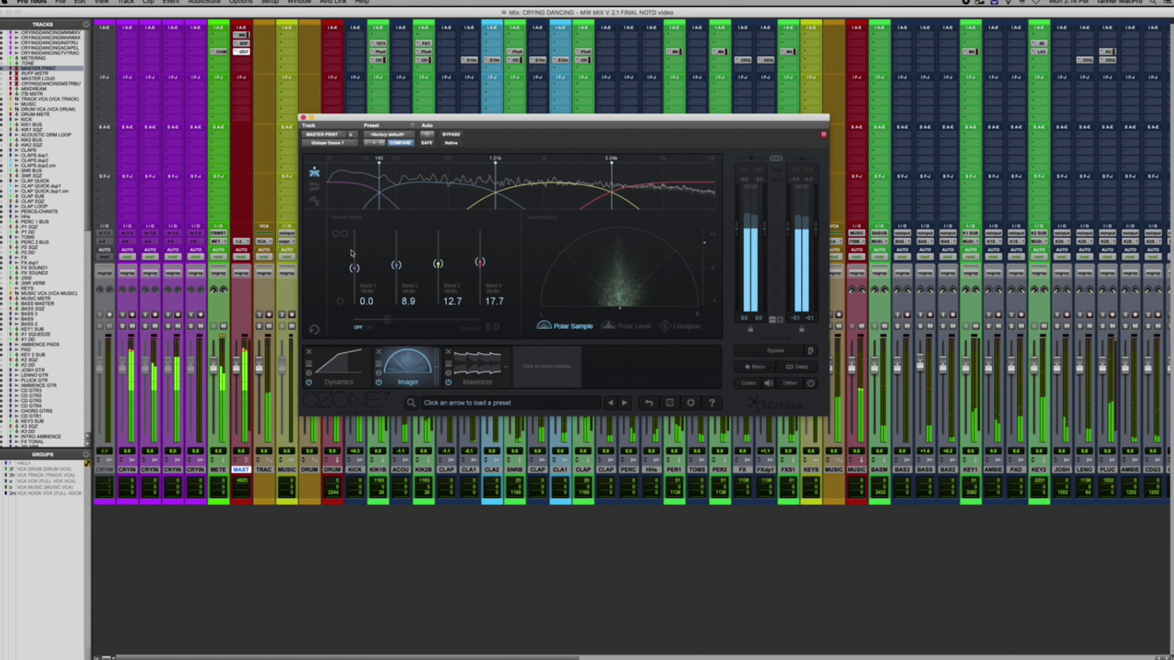
click(303, 118)
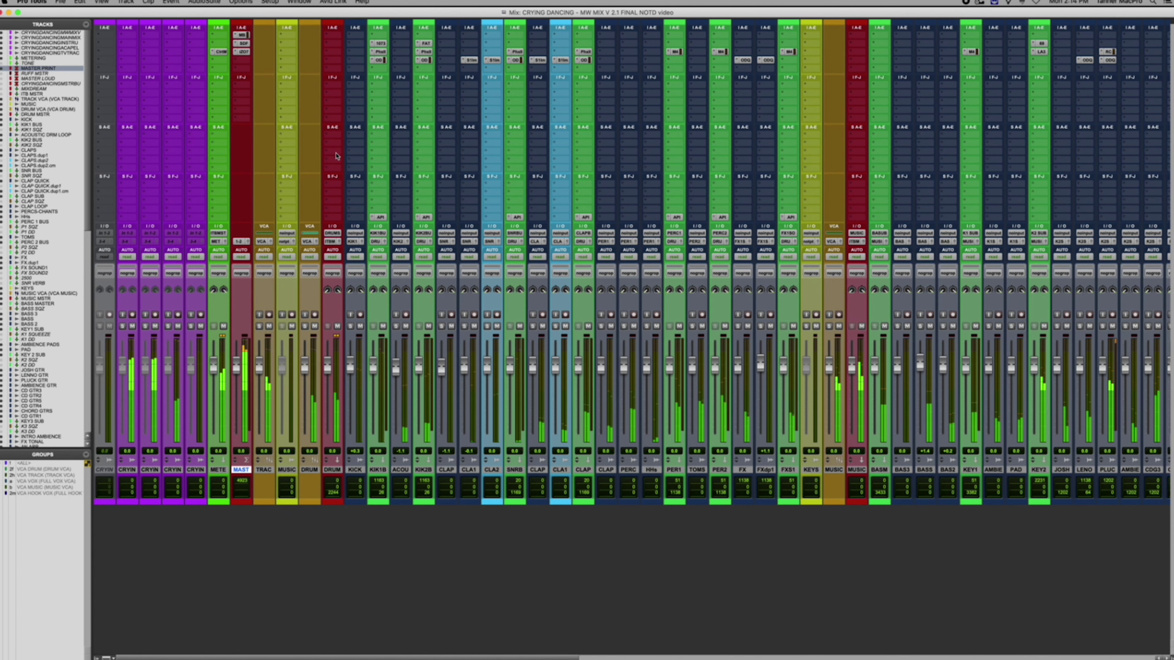